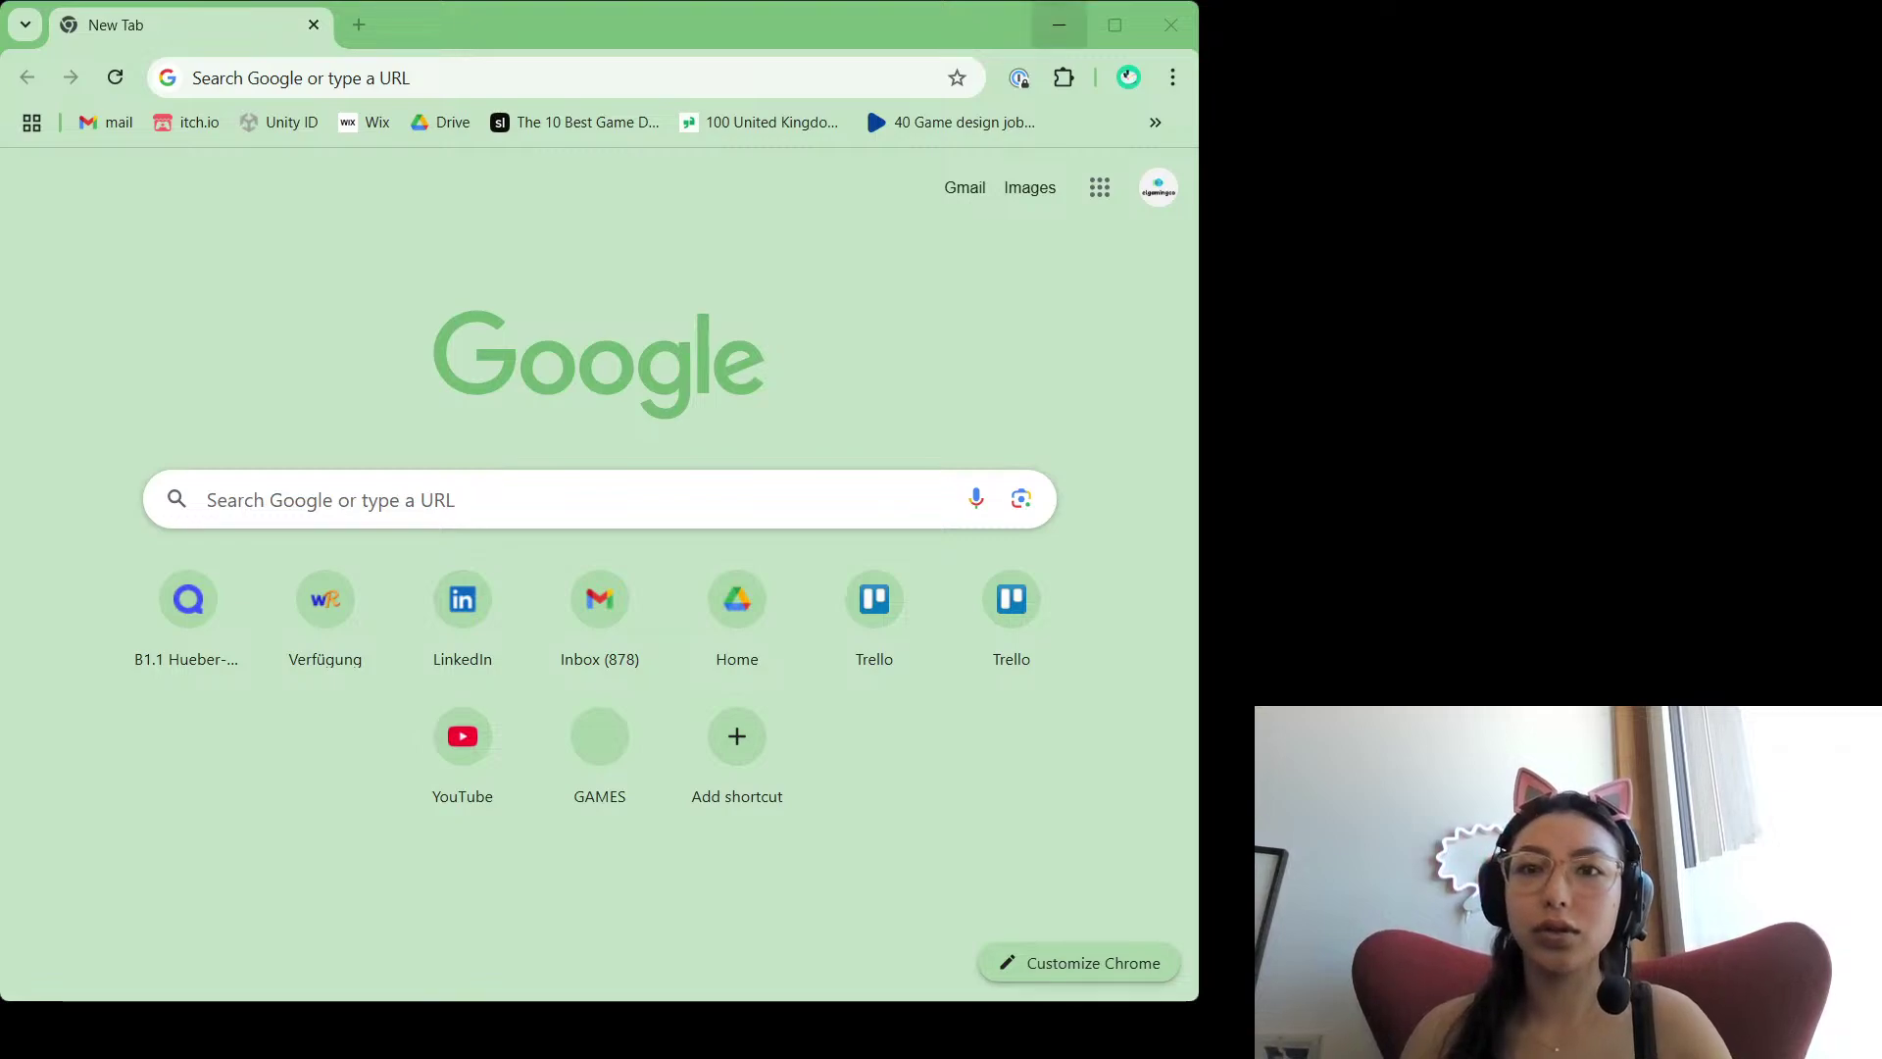
Step: Open Trello's boards page in the maximized browser window and check the account menu
click(1115, 25)
text(trel)
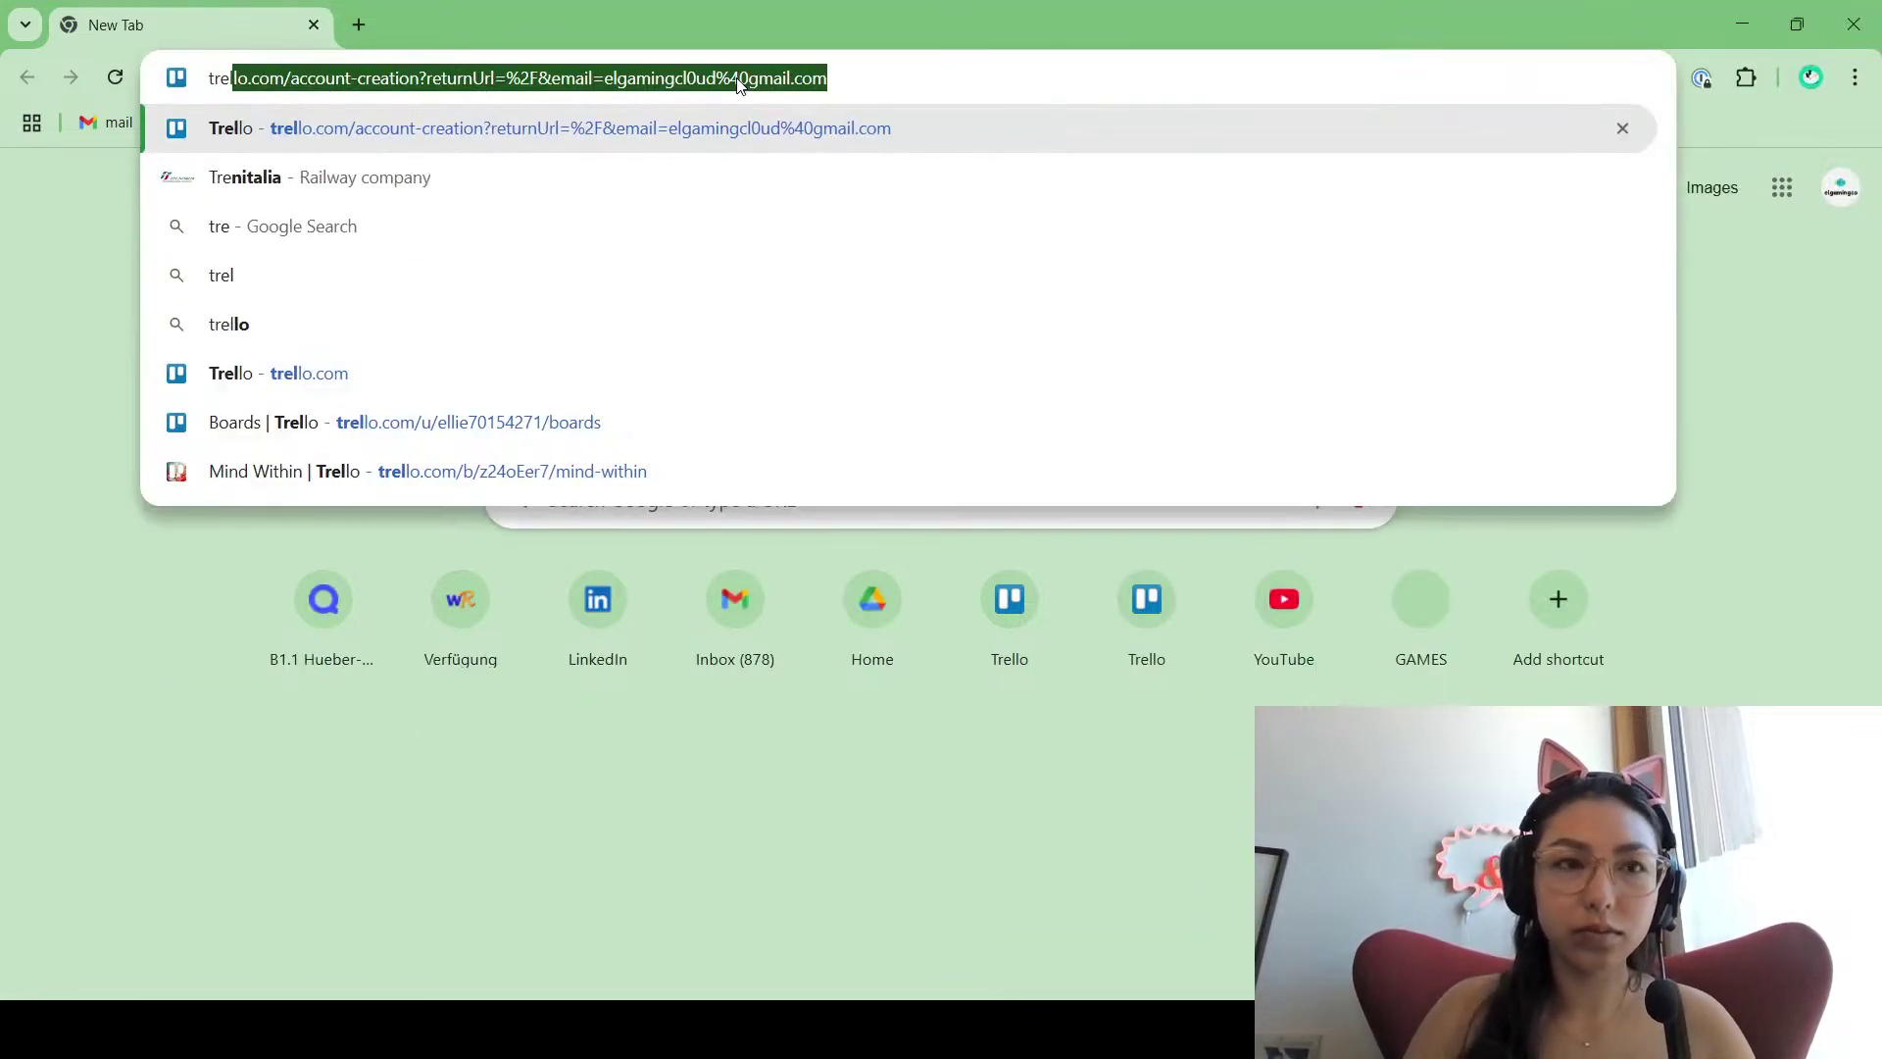
key(Return)
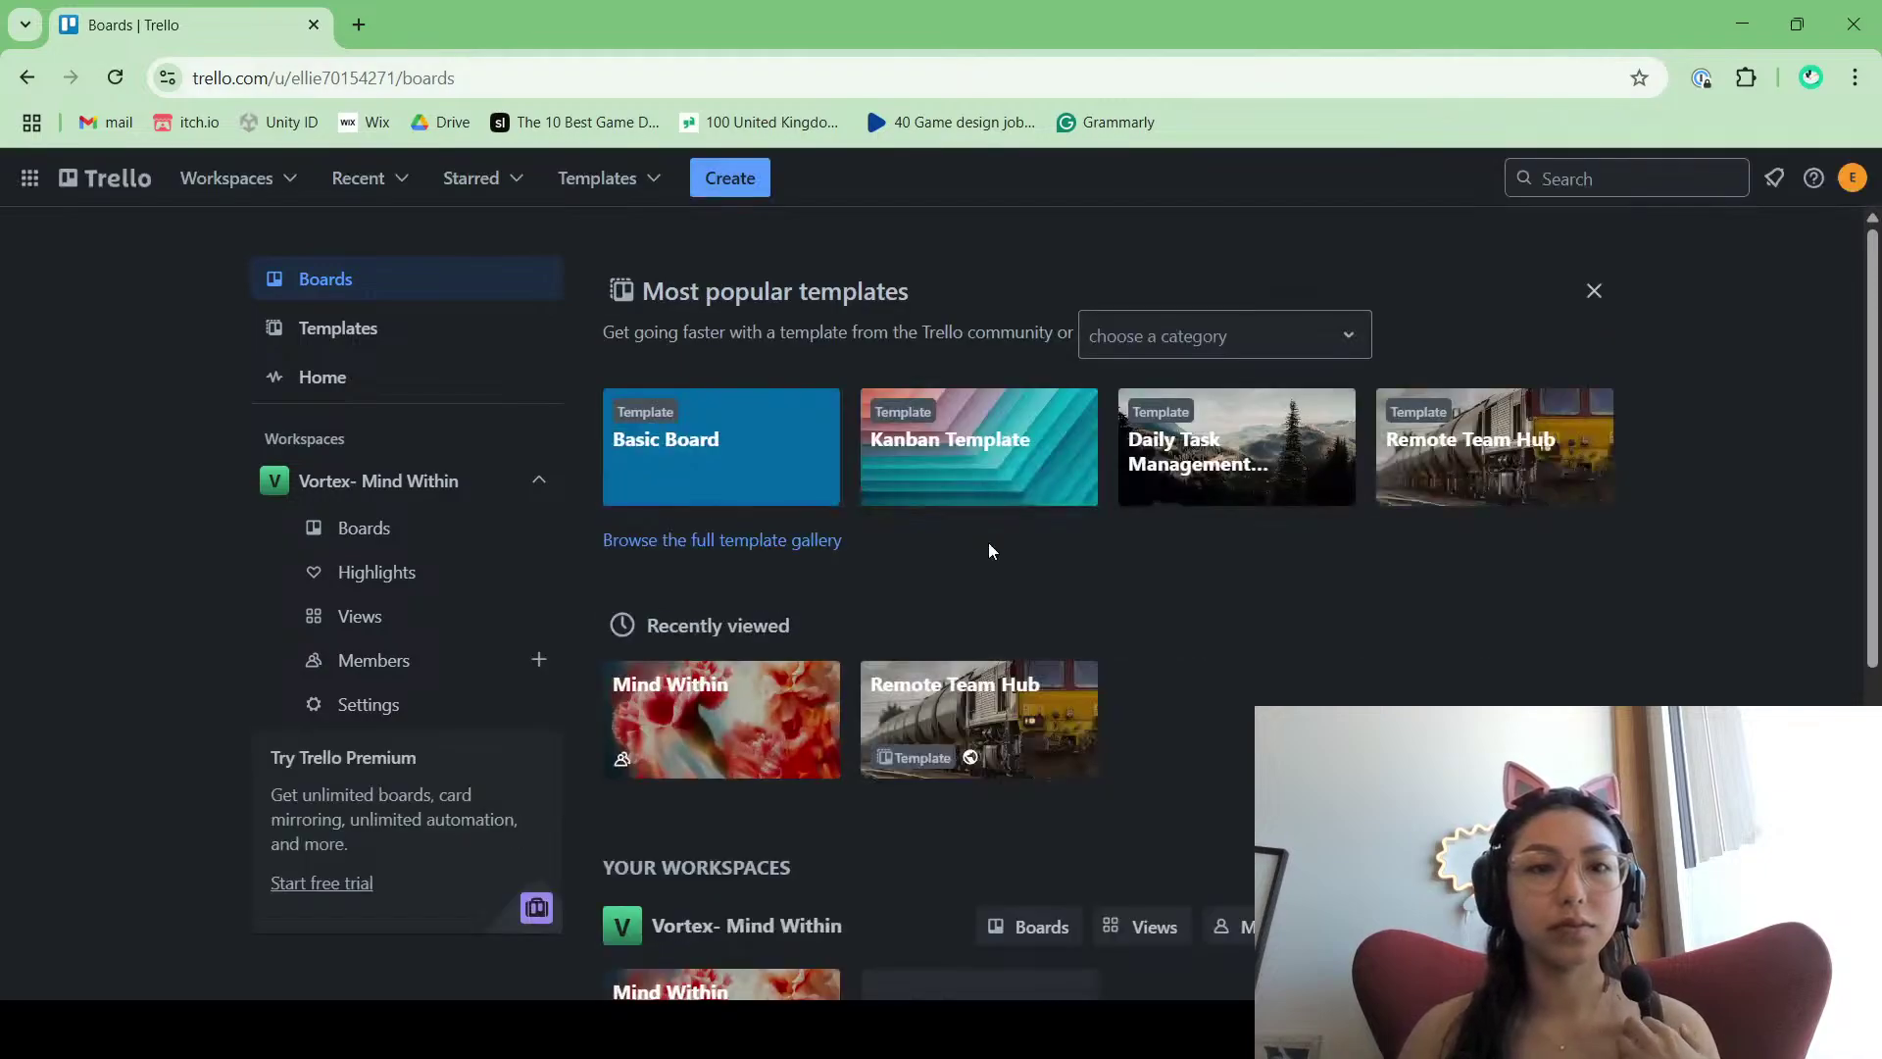
click(1851, 177)
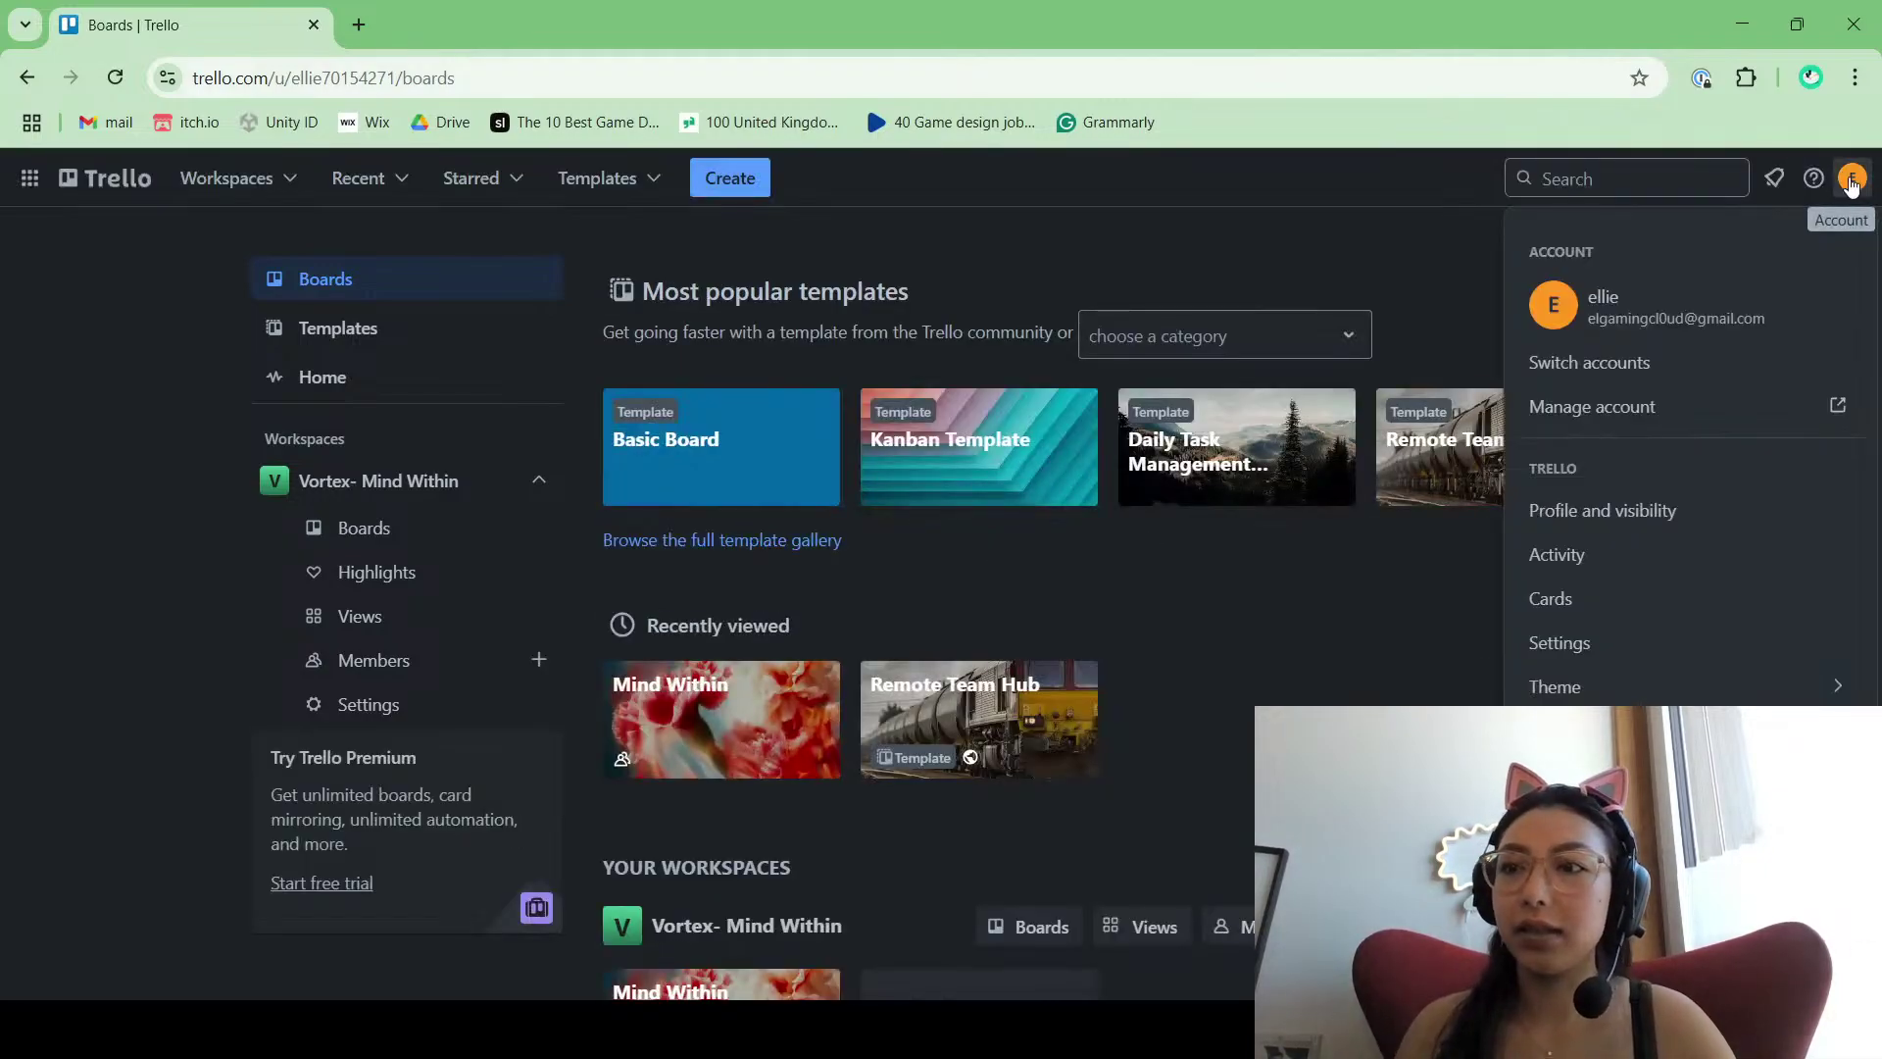
click(1361, 697)
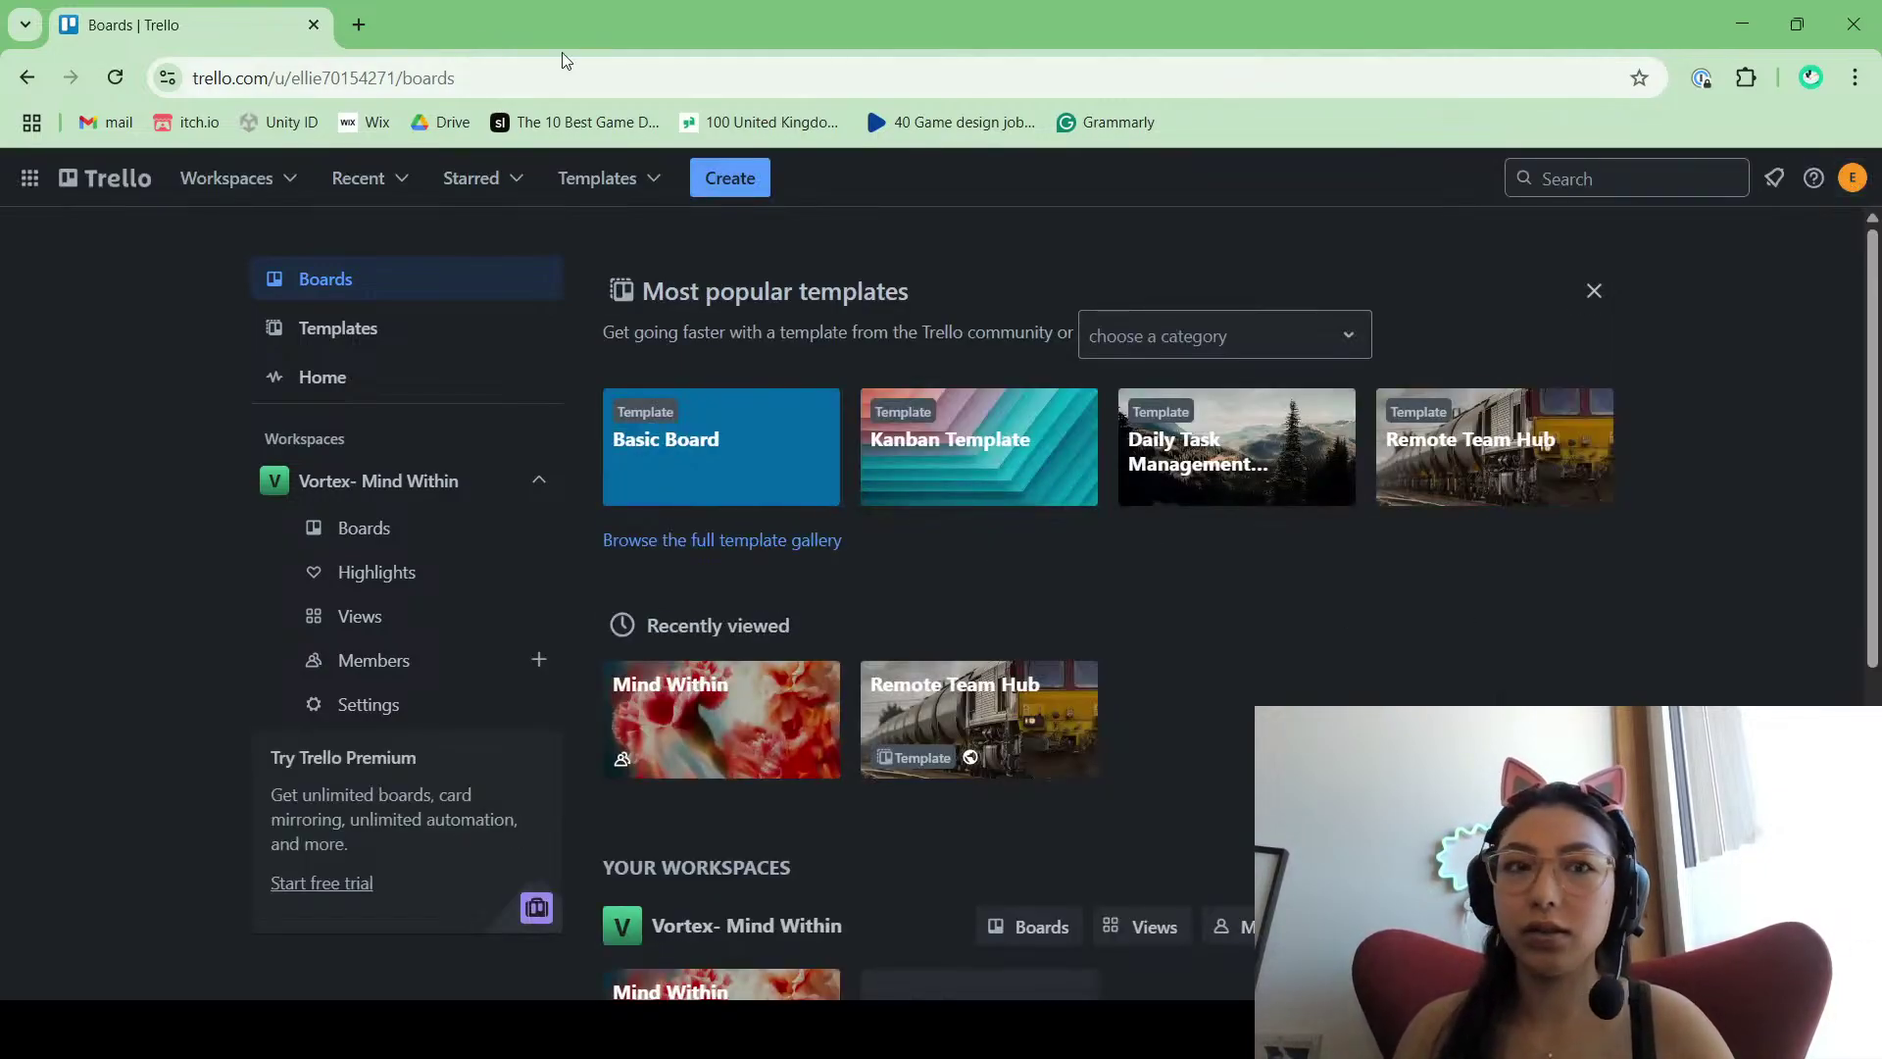
Step: Open trello.com in a second browser tab
click(359, 25)
text(trello.co)
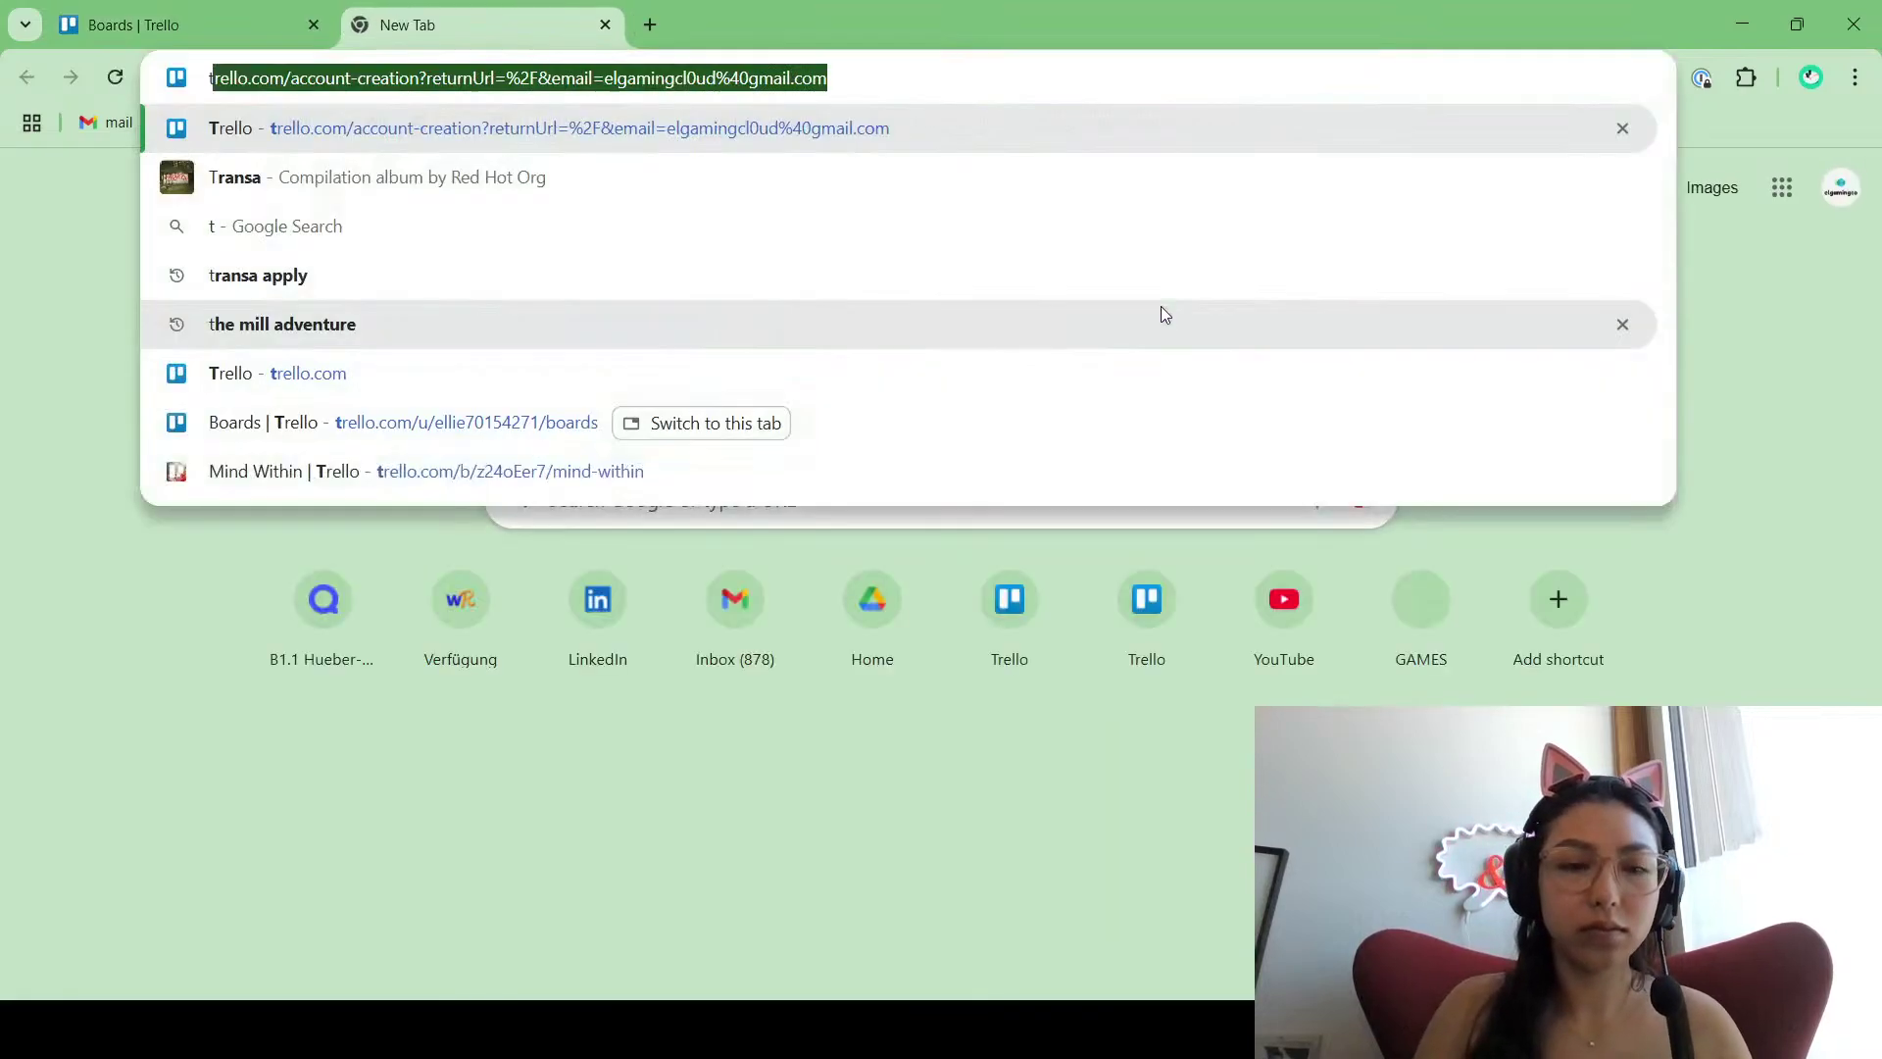
text(m)
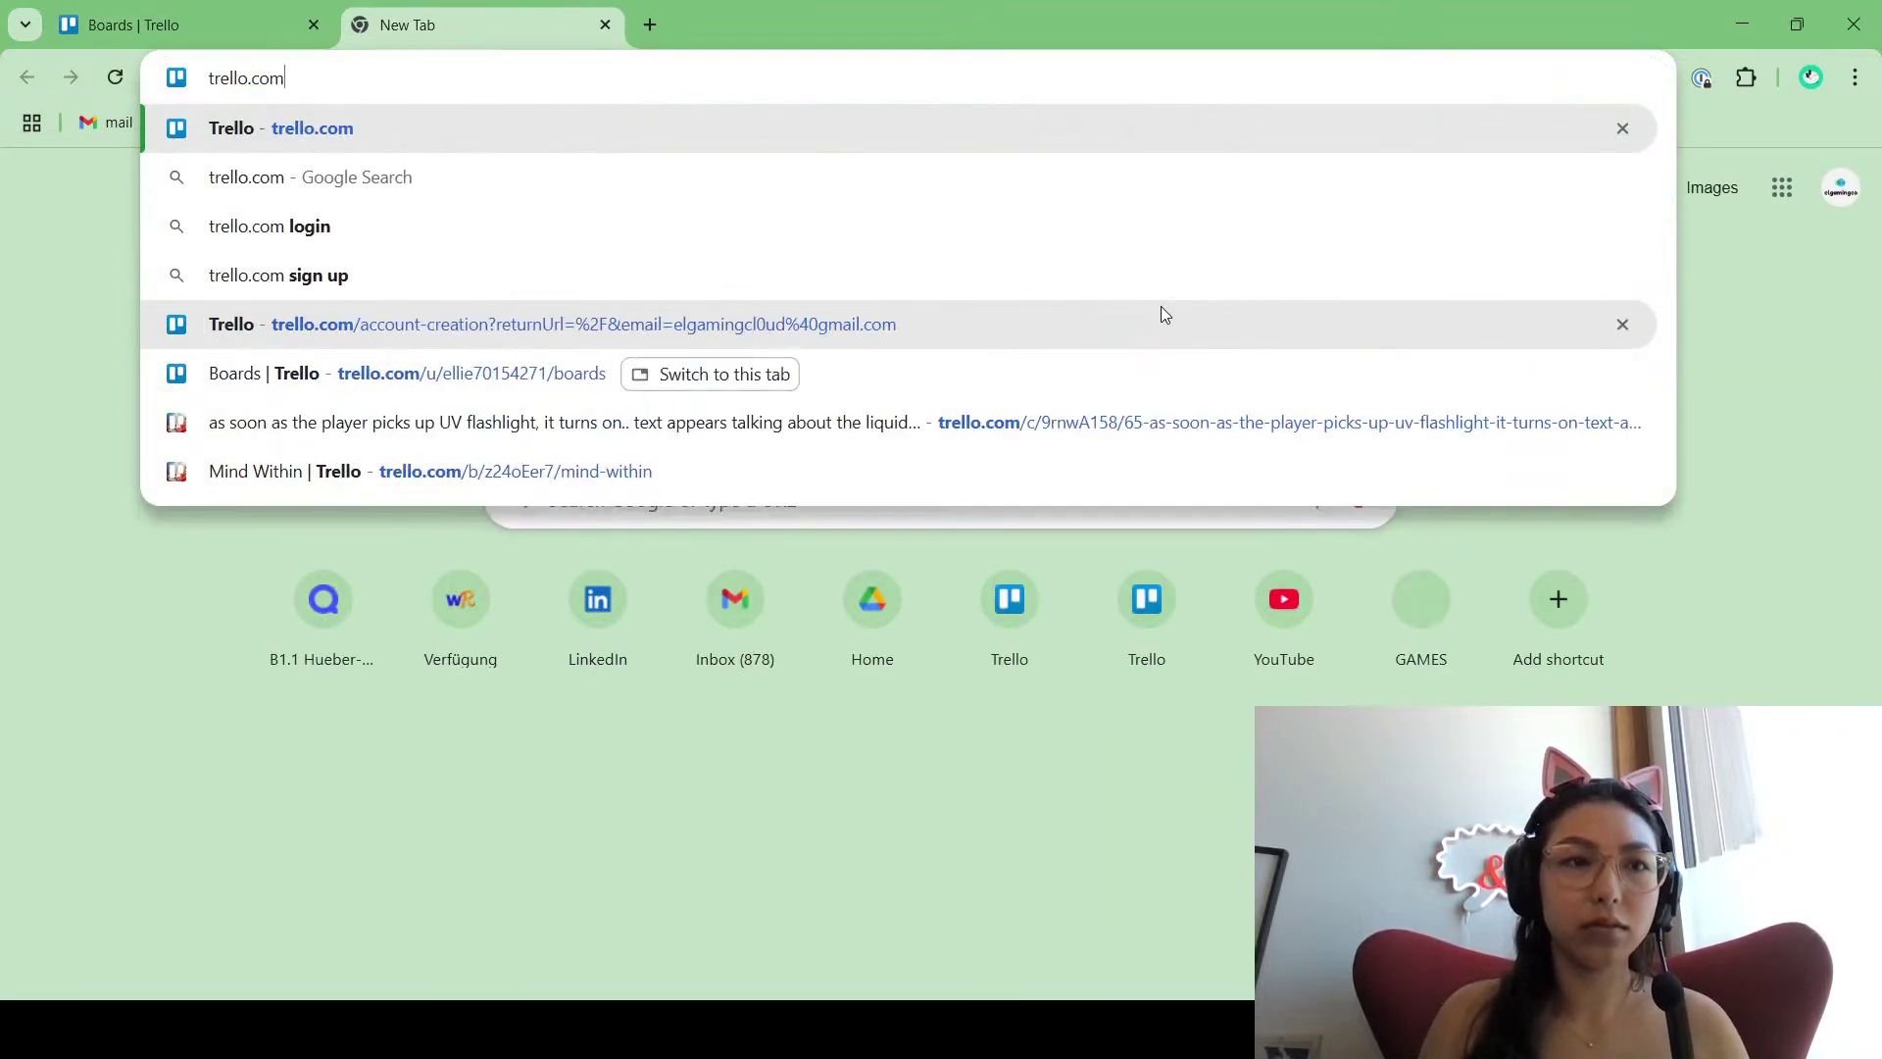
key(Return)
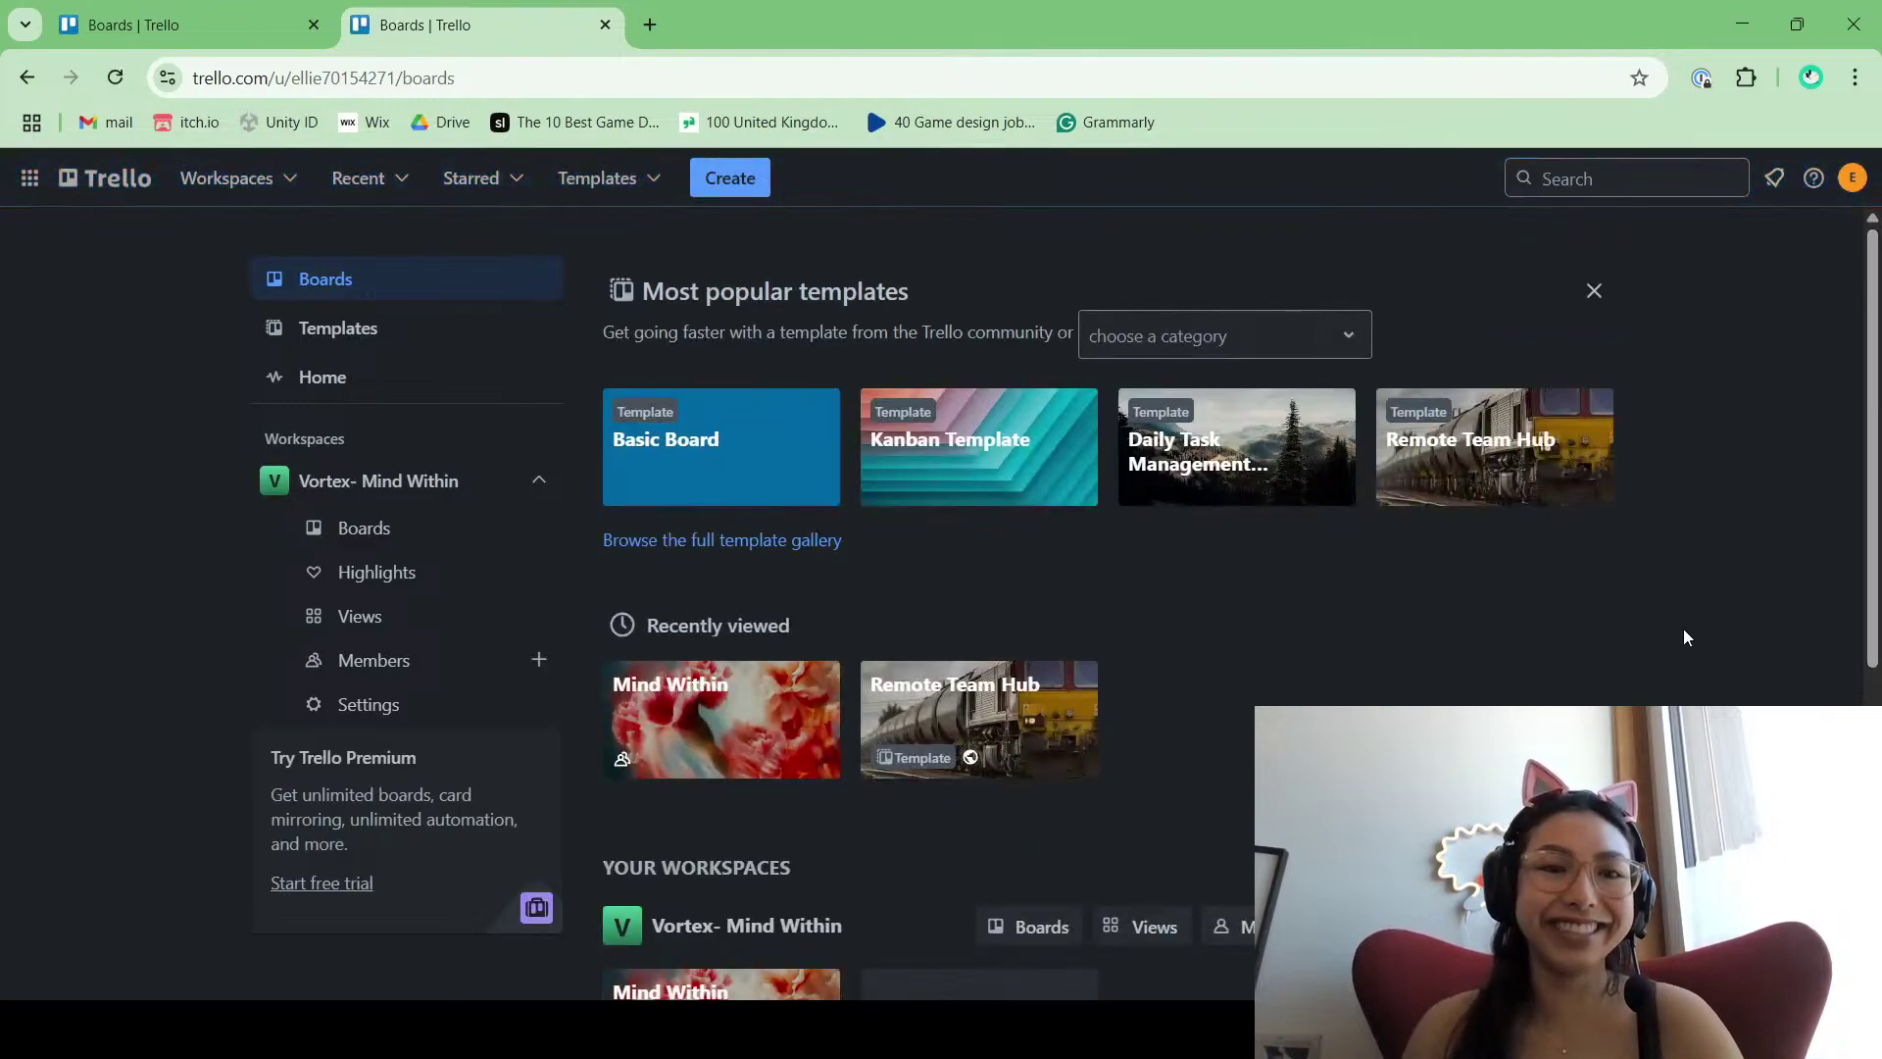
Step: Search the web for "padlet" and open the Padlet website
double_click(598, 79)
triple_click(598, 78)
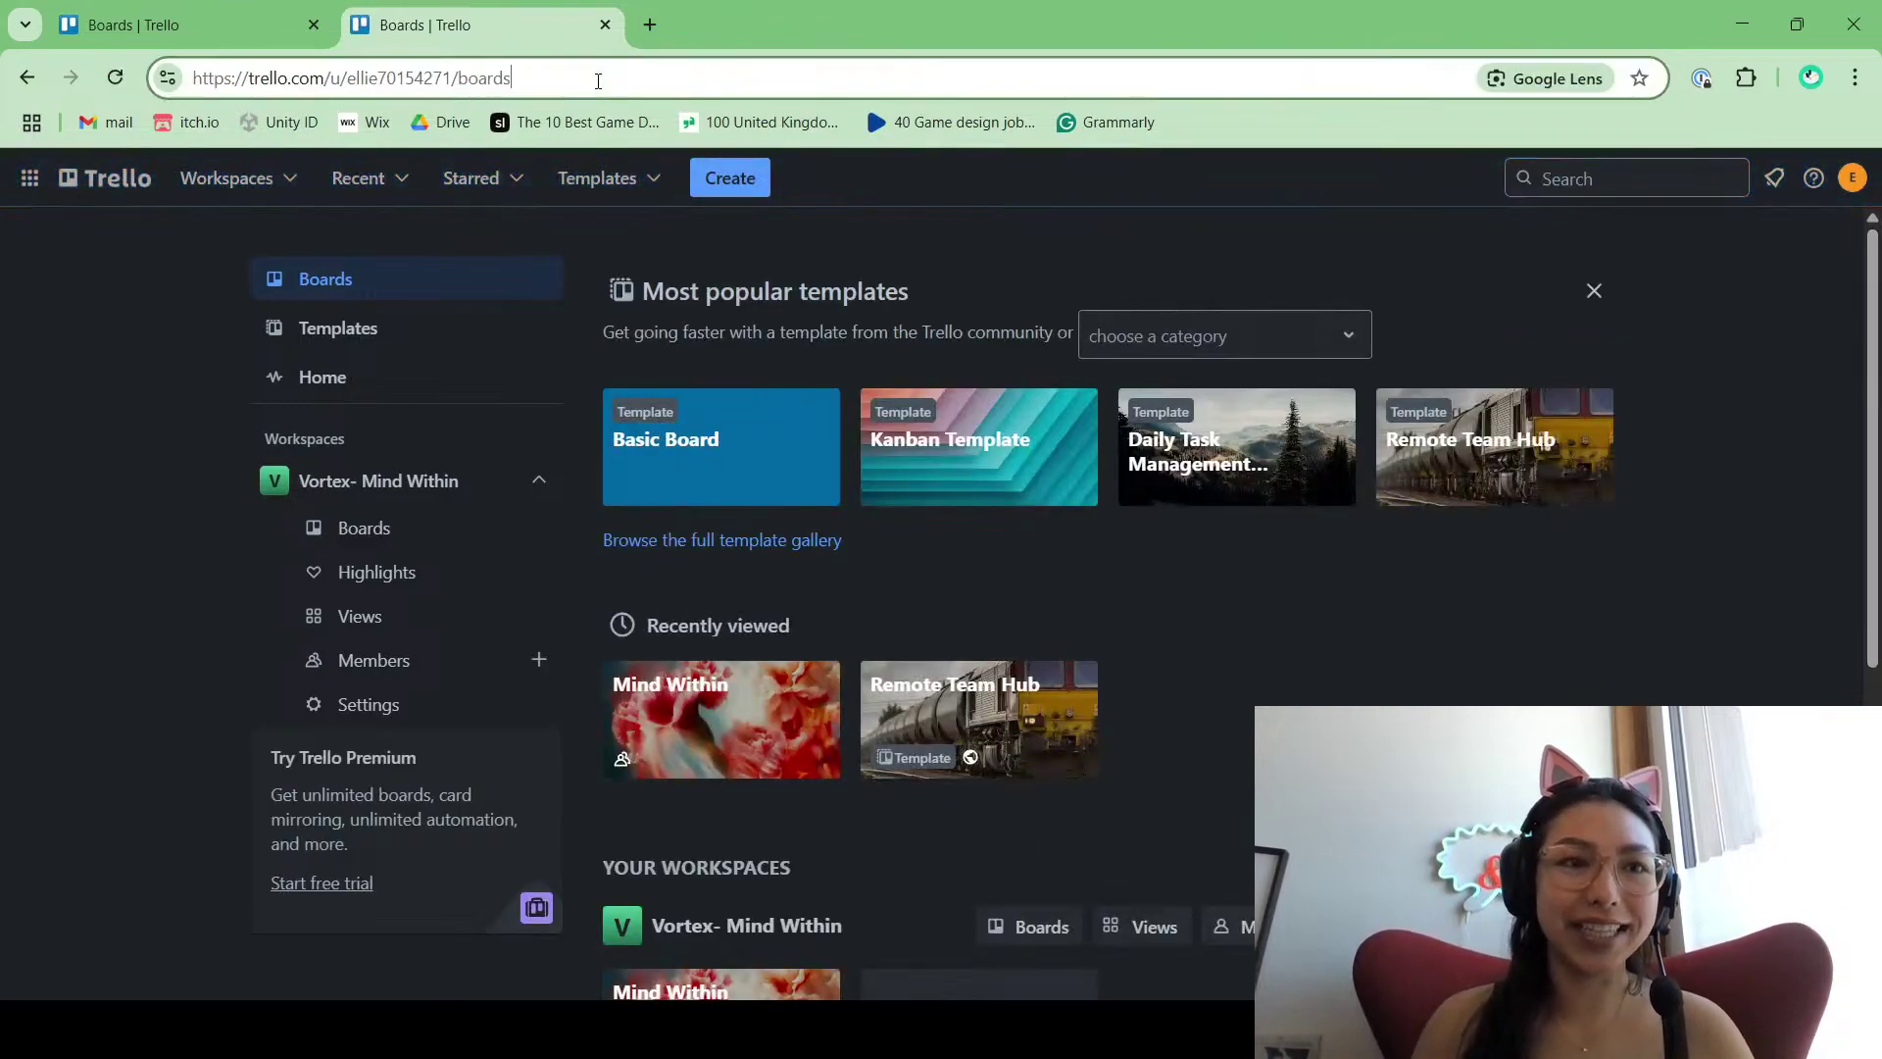
text(padlet)
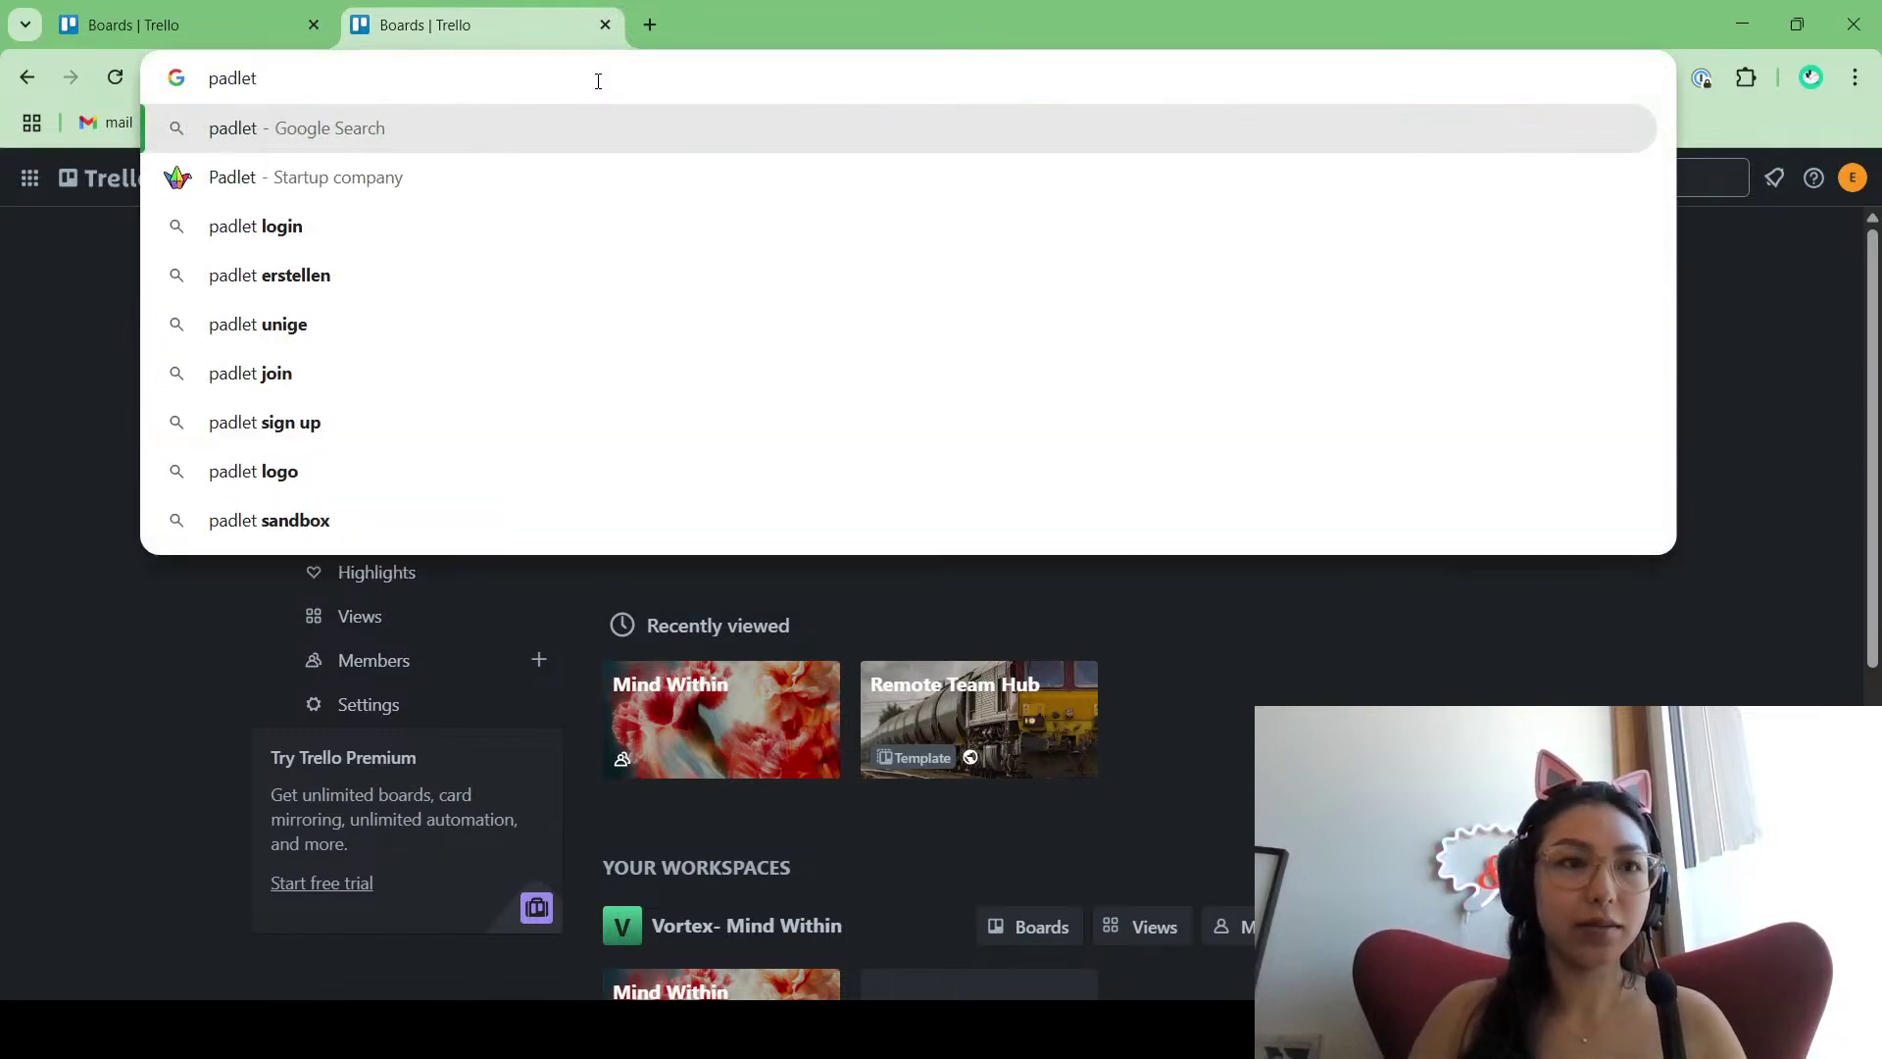
key(Return)
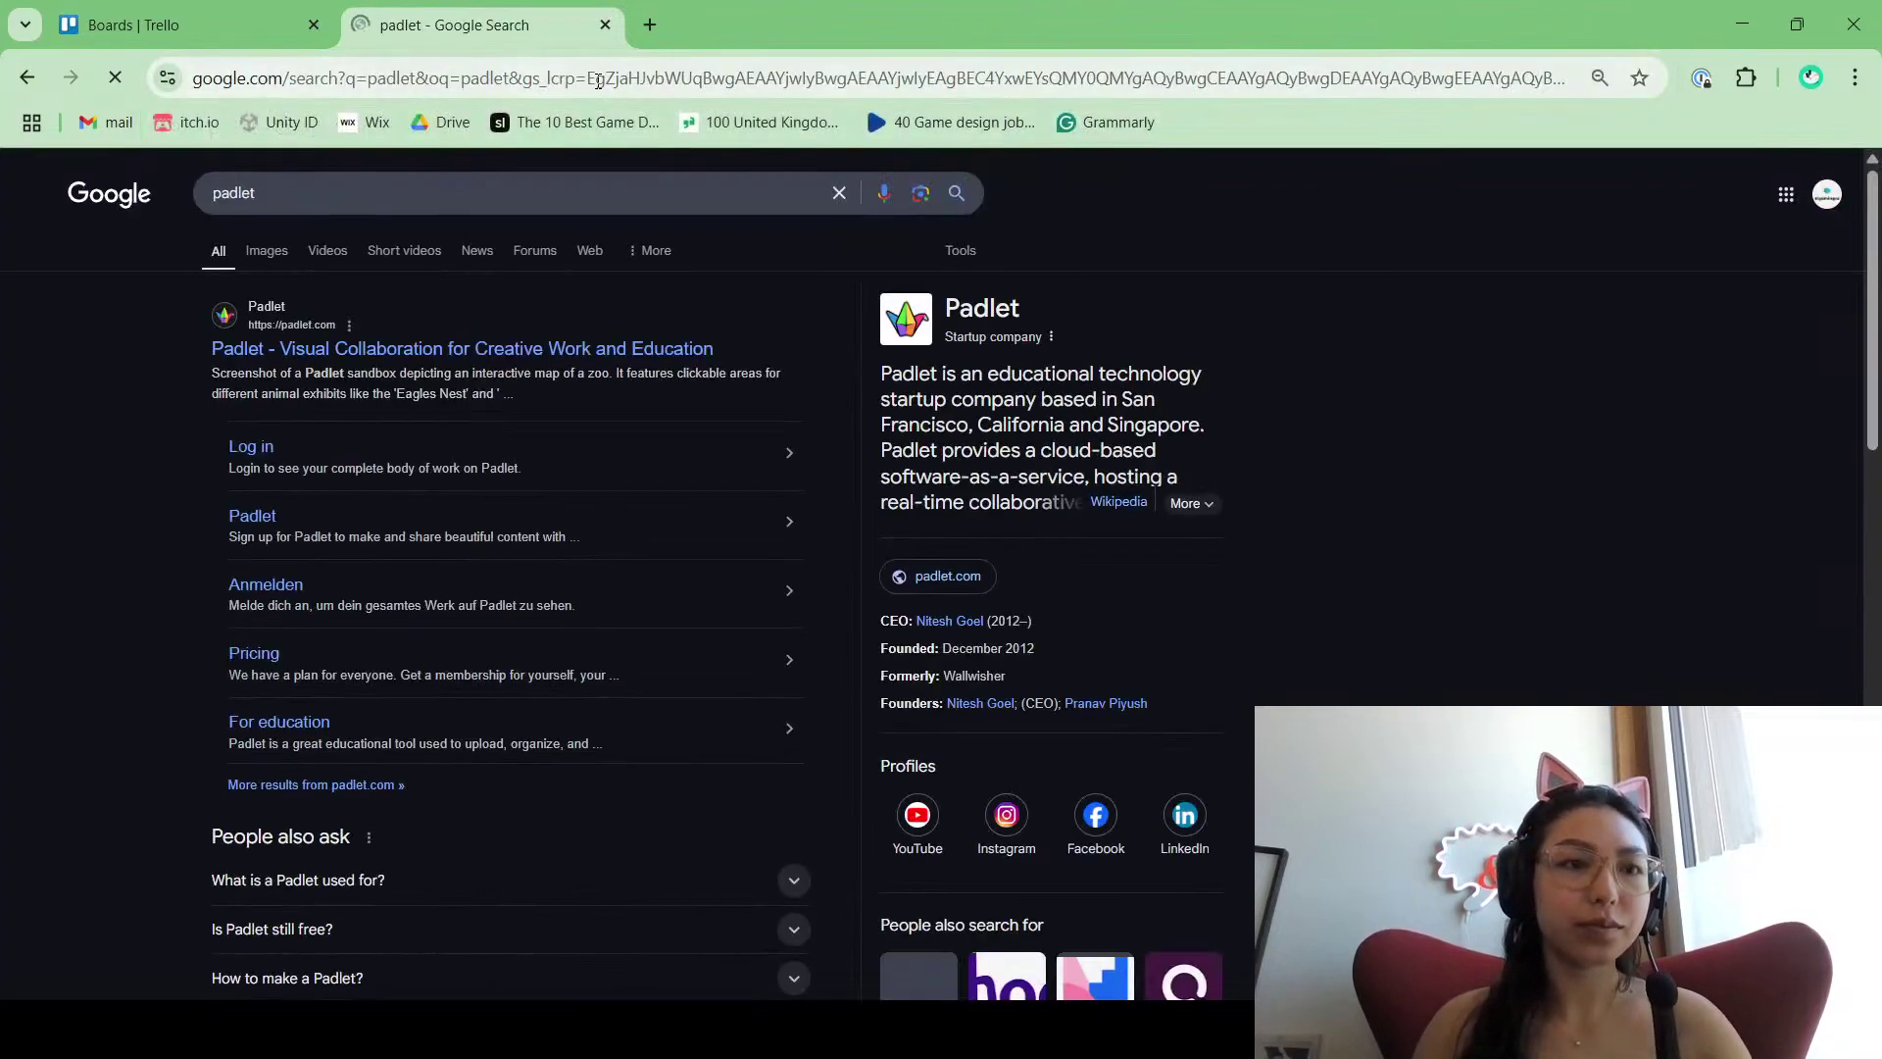
click(566, 359)
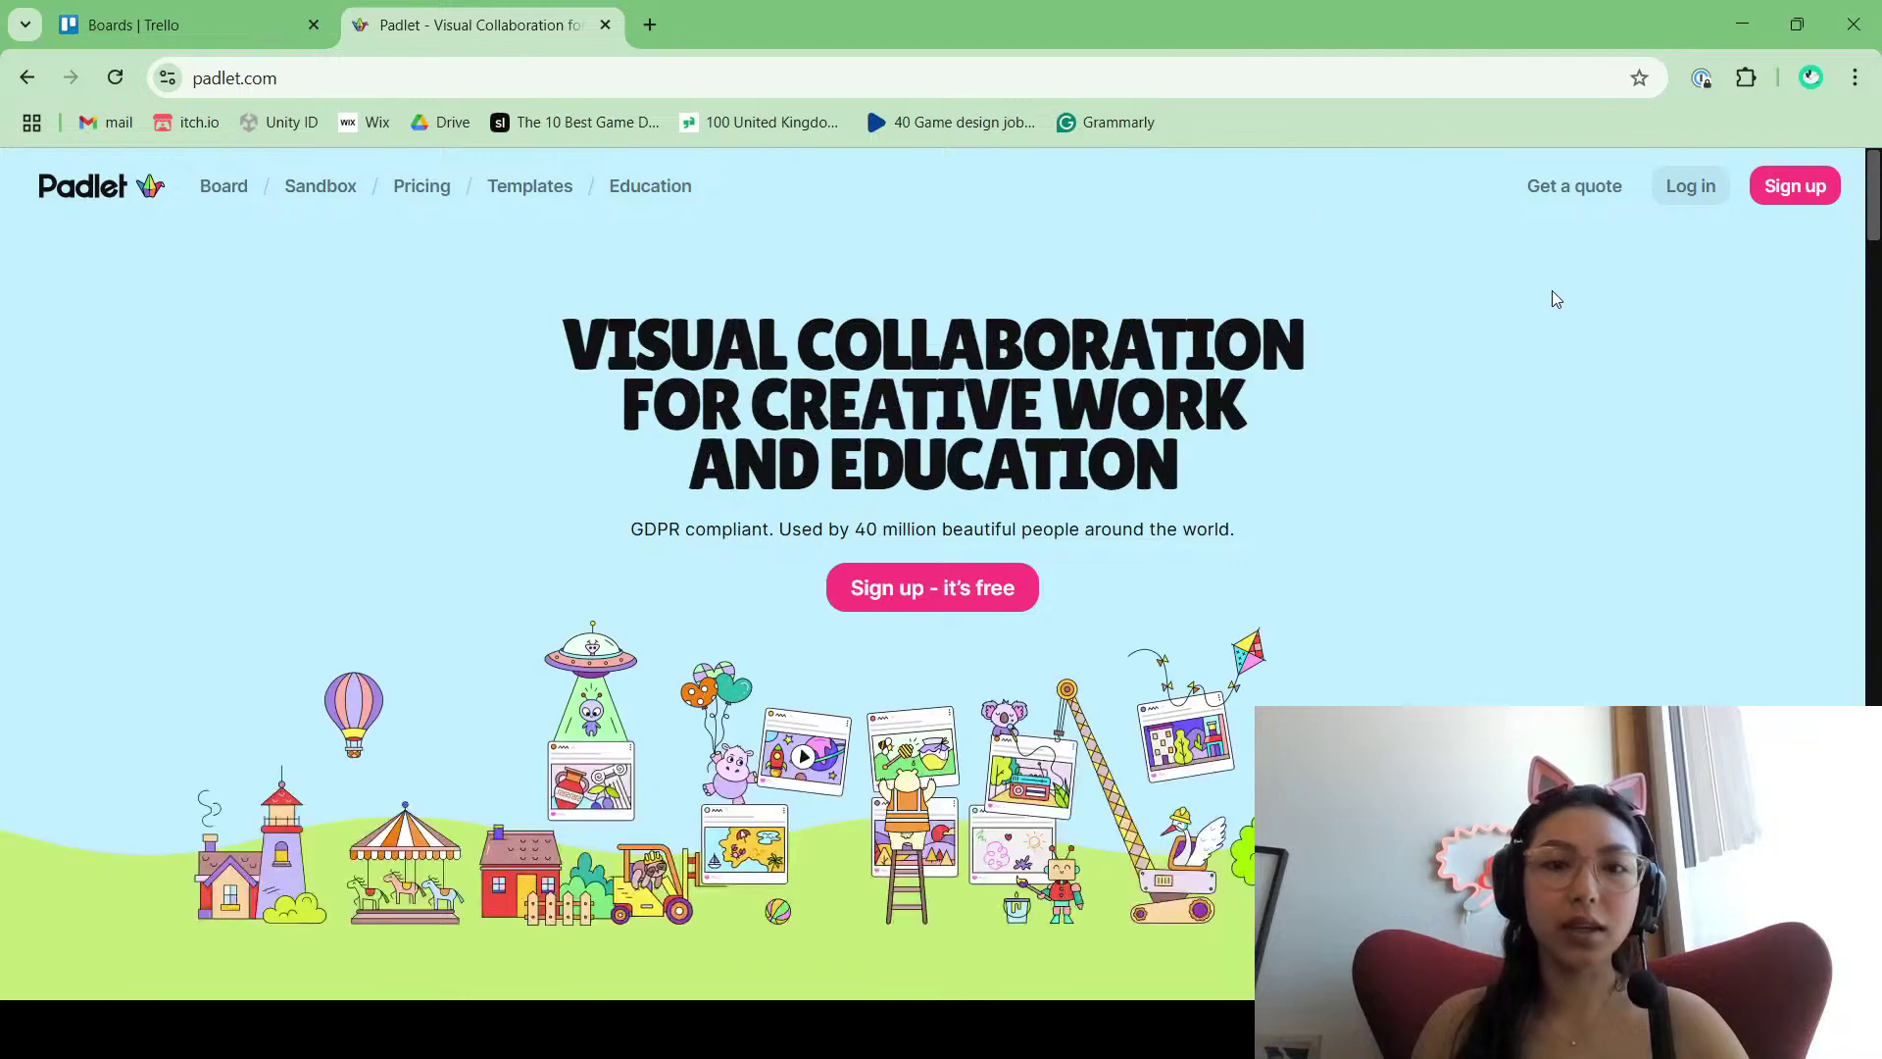
Step: Look through the Padlet home page with its board and sandbox examples, and close its tab
scroll(1508, 321, down, 12)
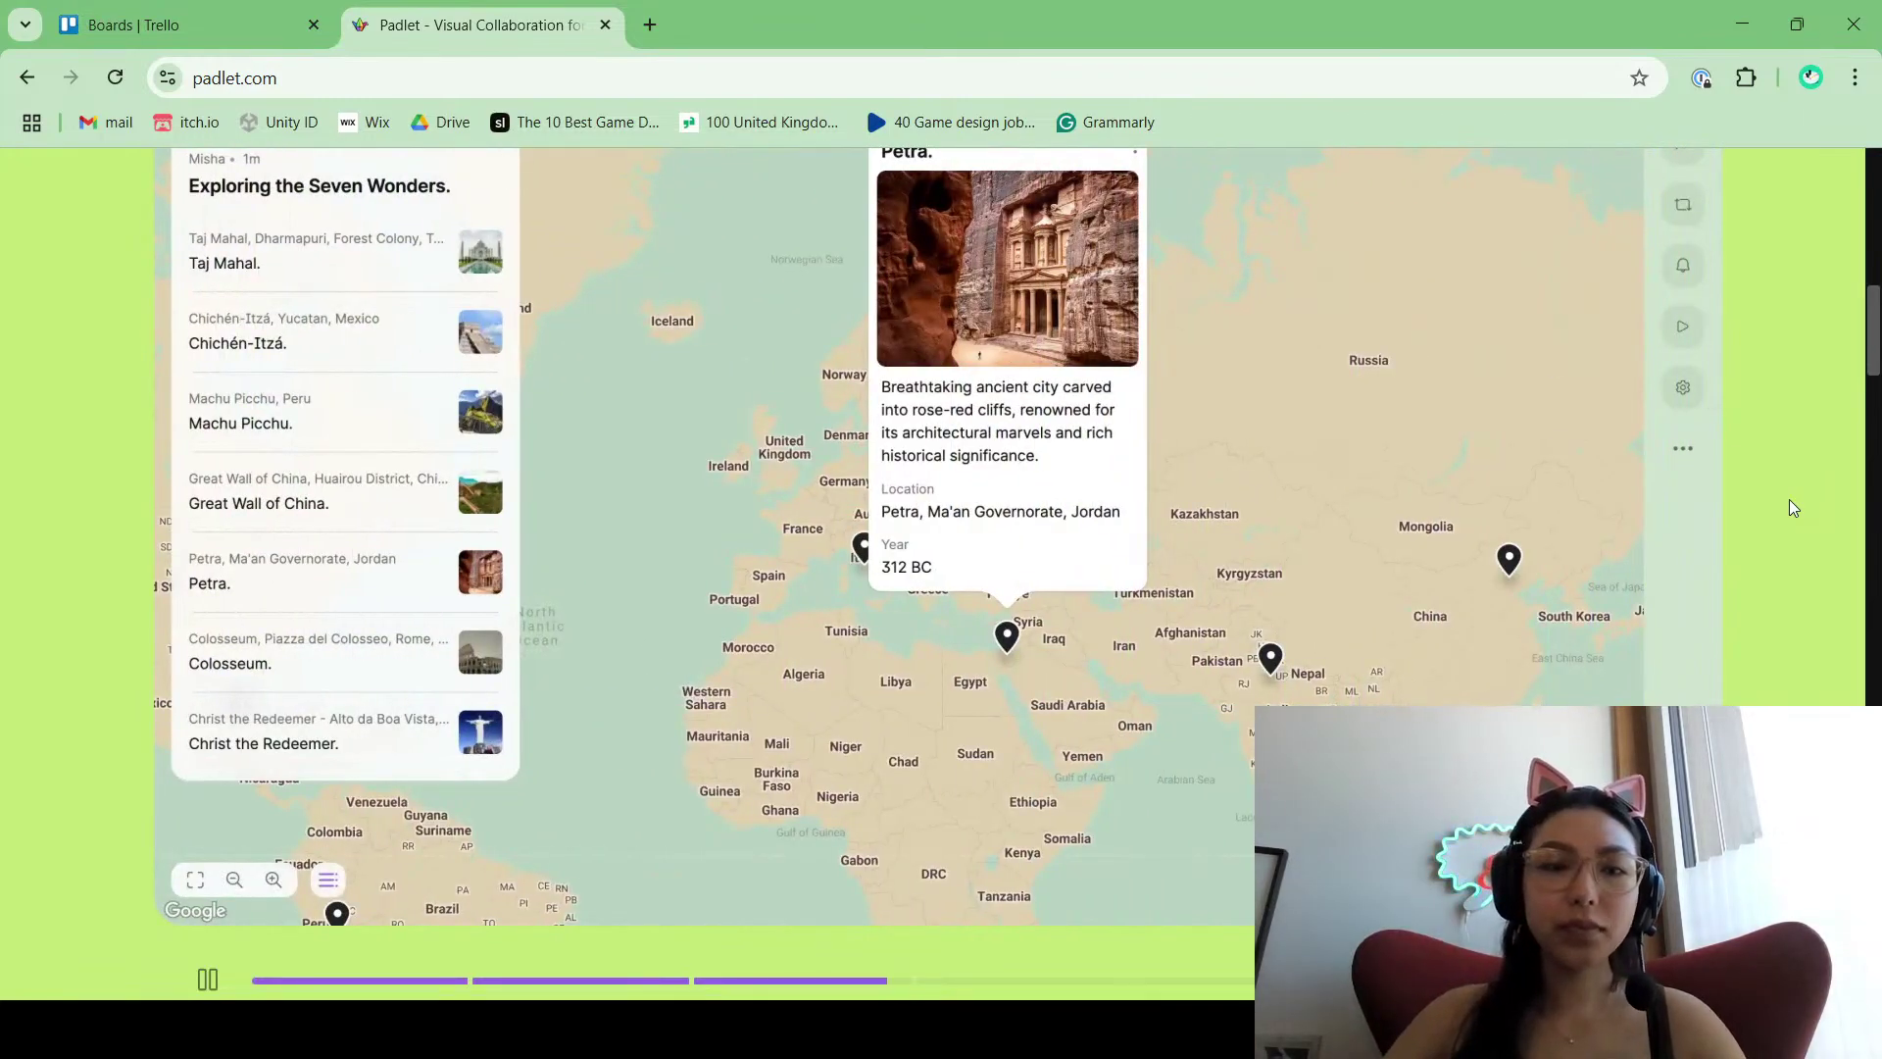
scroll(1789, 497, down, 5)
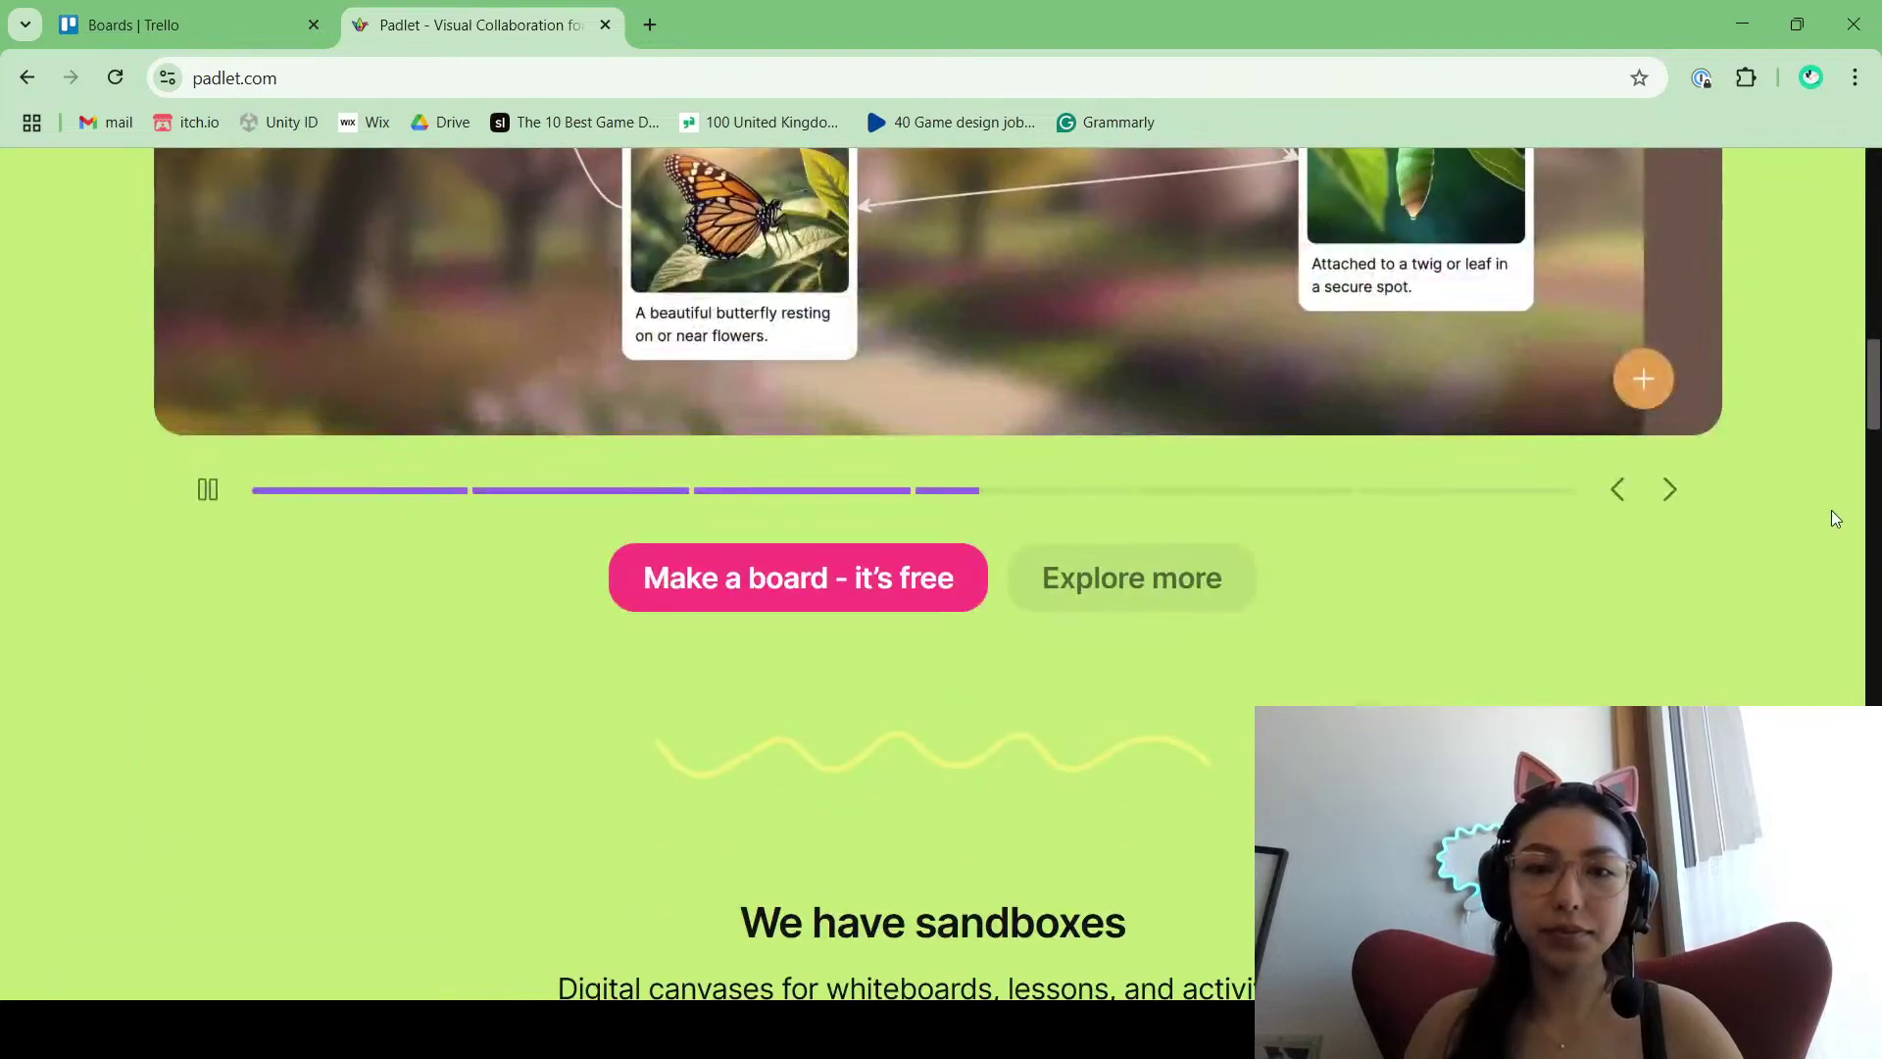
scroll(1831, 510, down, 4)
scroll(1739, 481, down, 4)
scroll(1742, 486, down, 10)
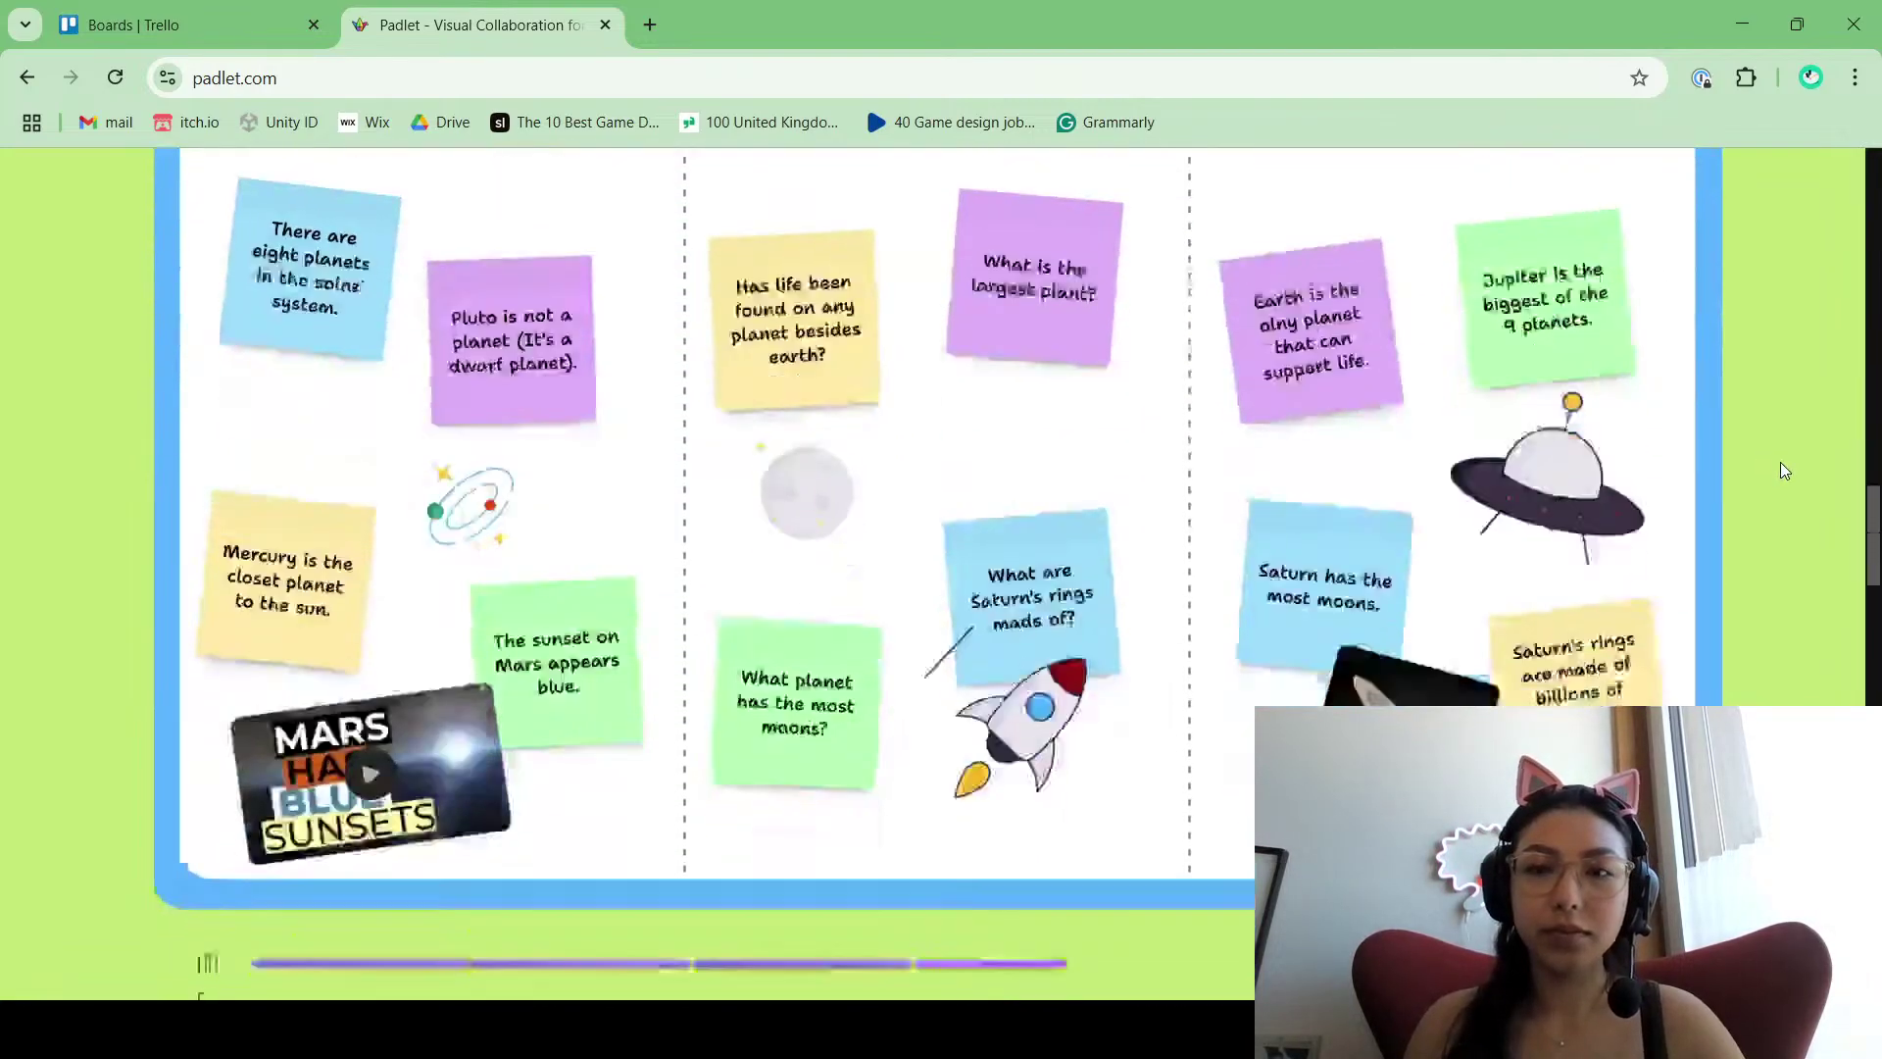
scroll(1780, 462, down, 5)
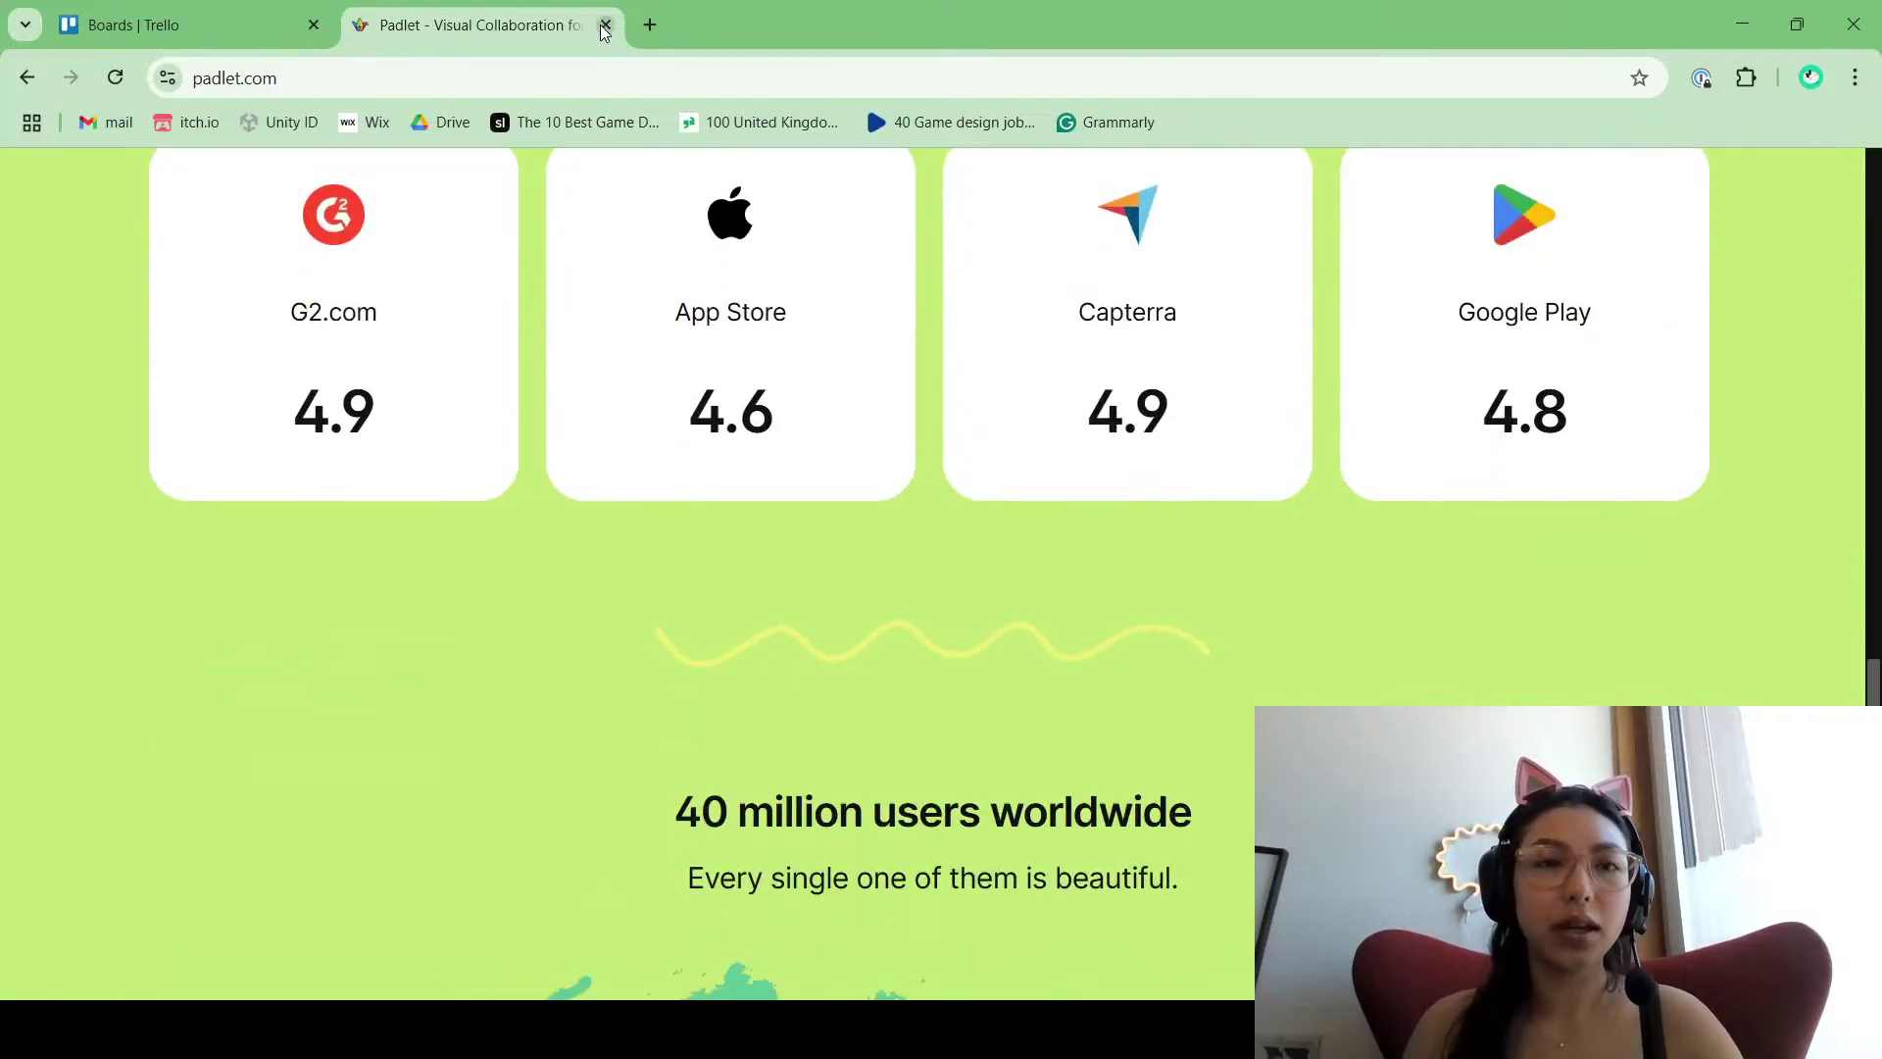
click(604, 24)
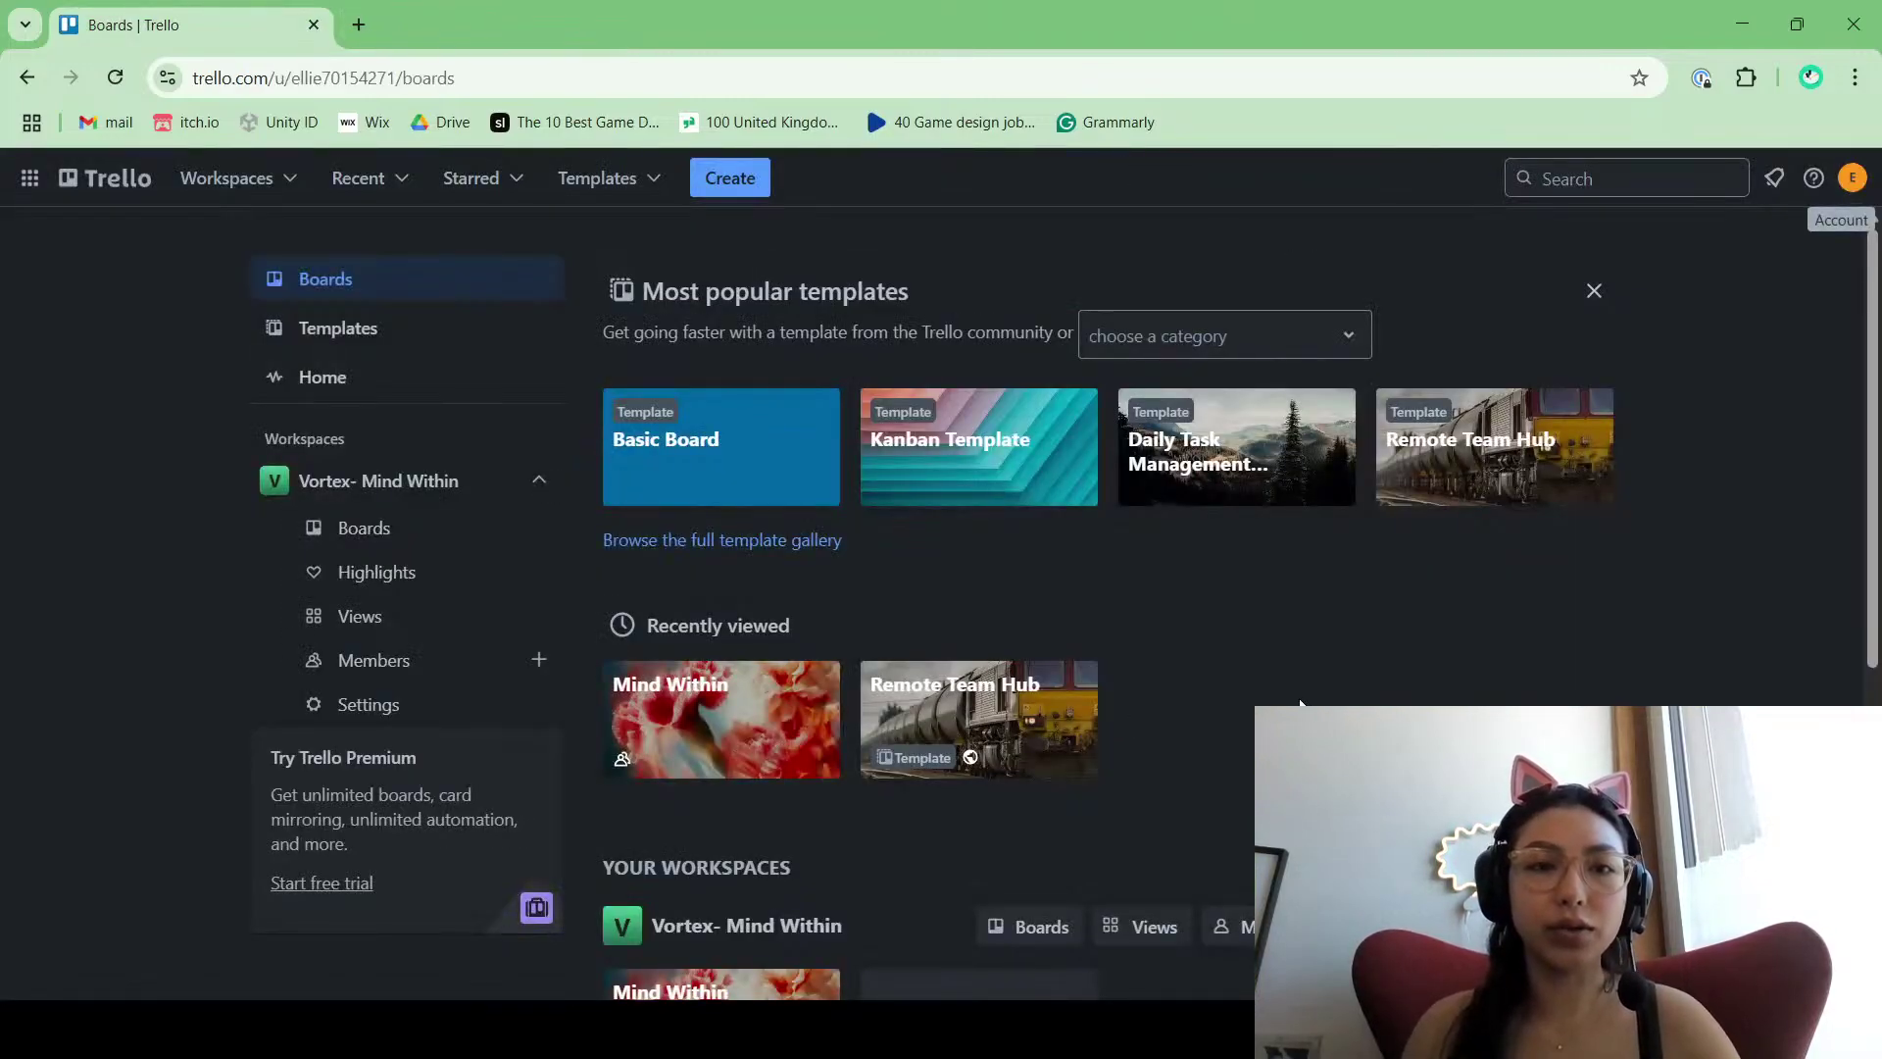
Step: Open Trello's full template gallery and browse the new, Business, Design, Education and Engineering templates
scroll(1319, 680, down, 1)
scroll(1319, 680, up, 1)
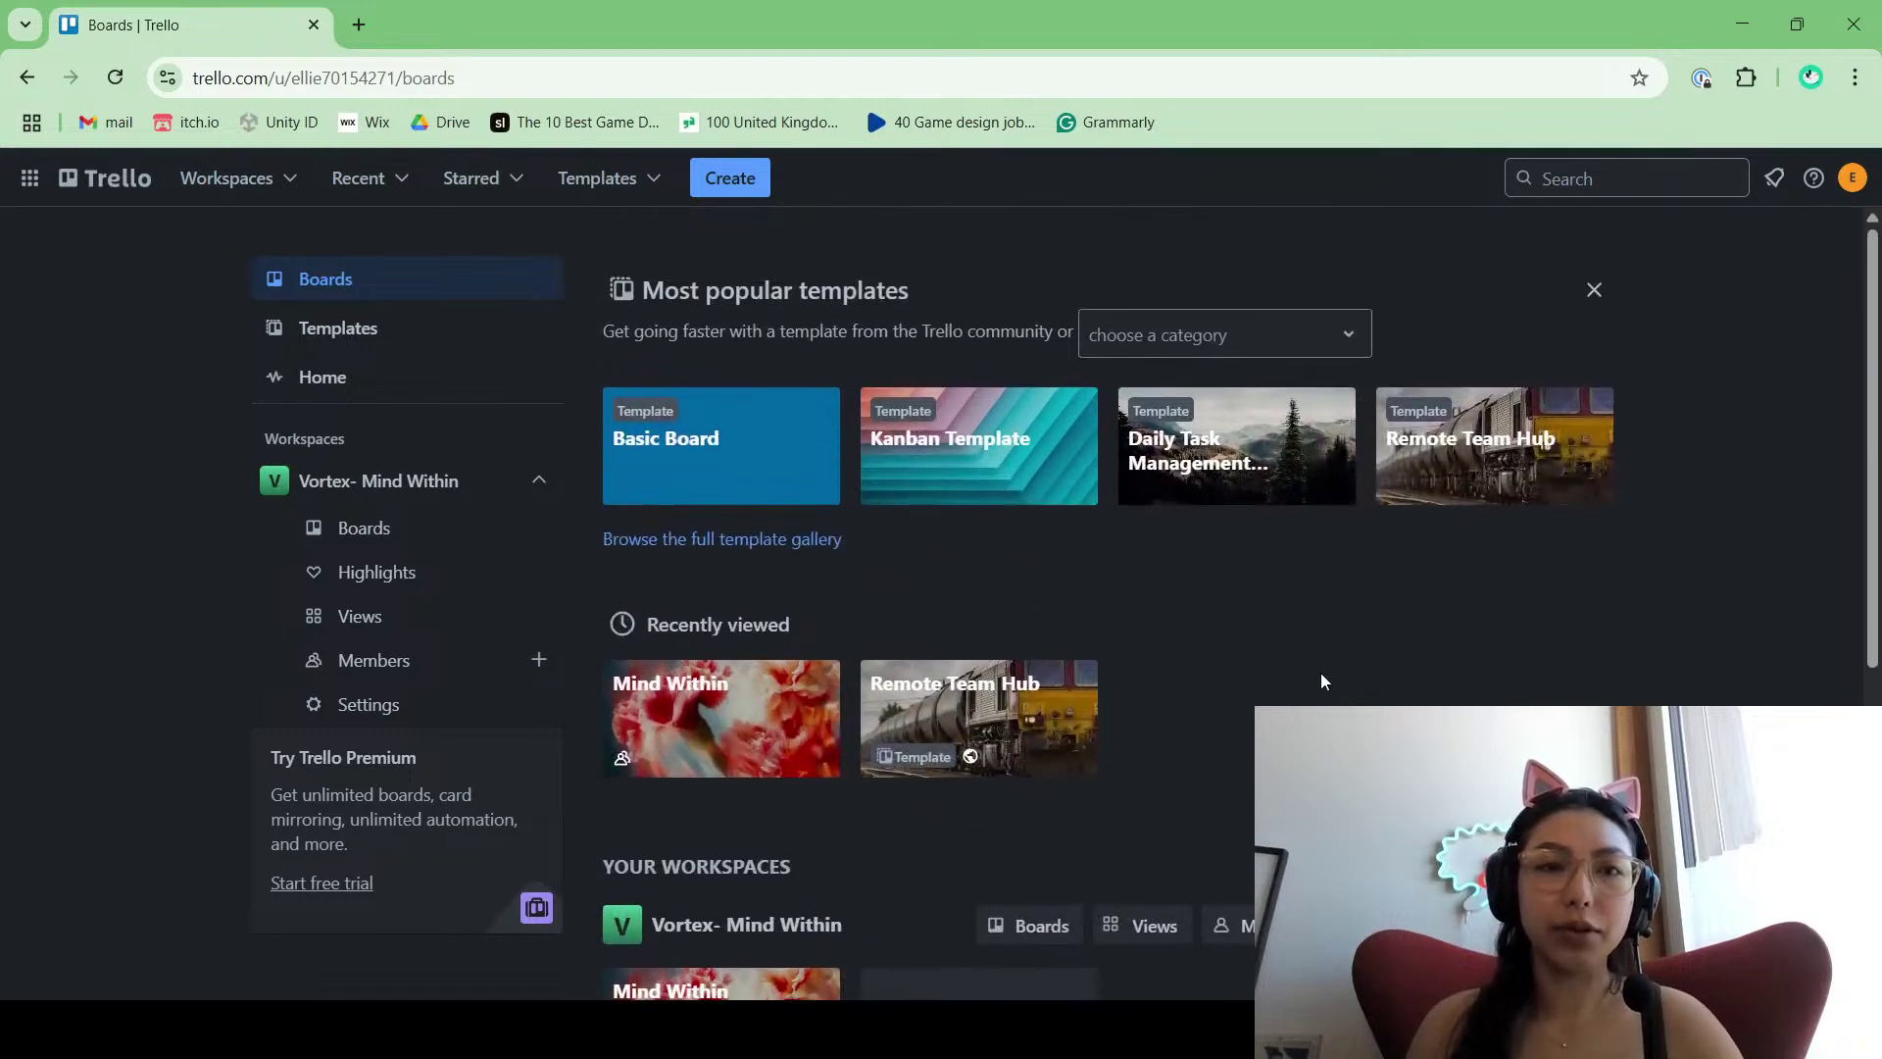
click(736, 541)
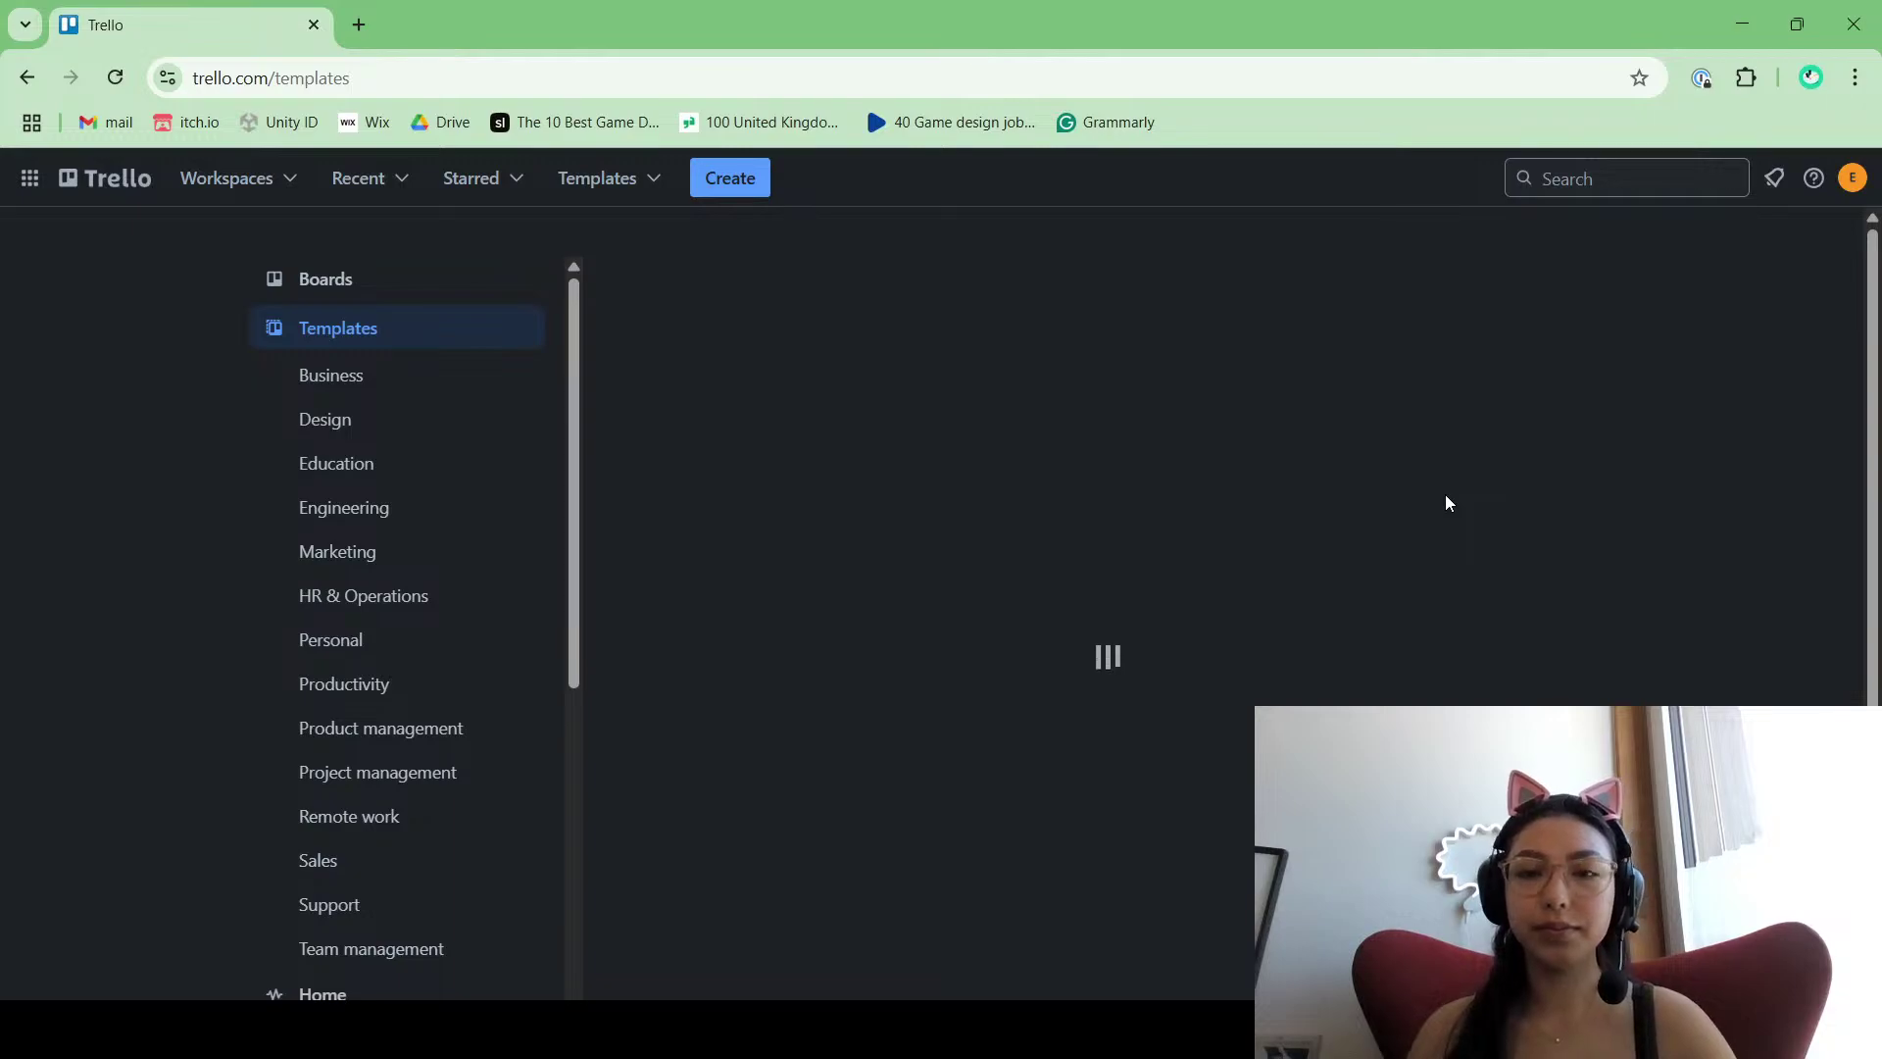
scroll(1720, 495, down, 2)
scroll(1716, 500, down, 3)
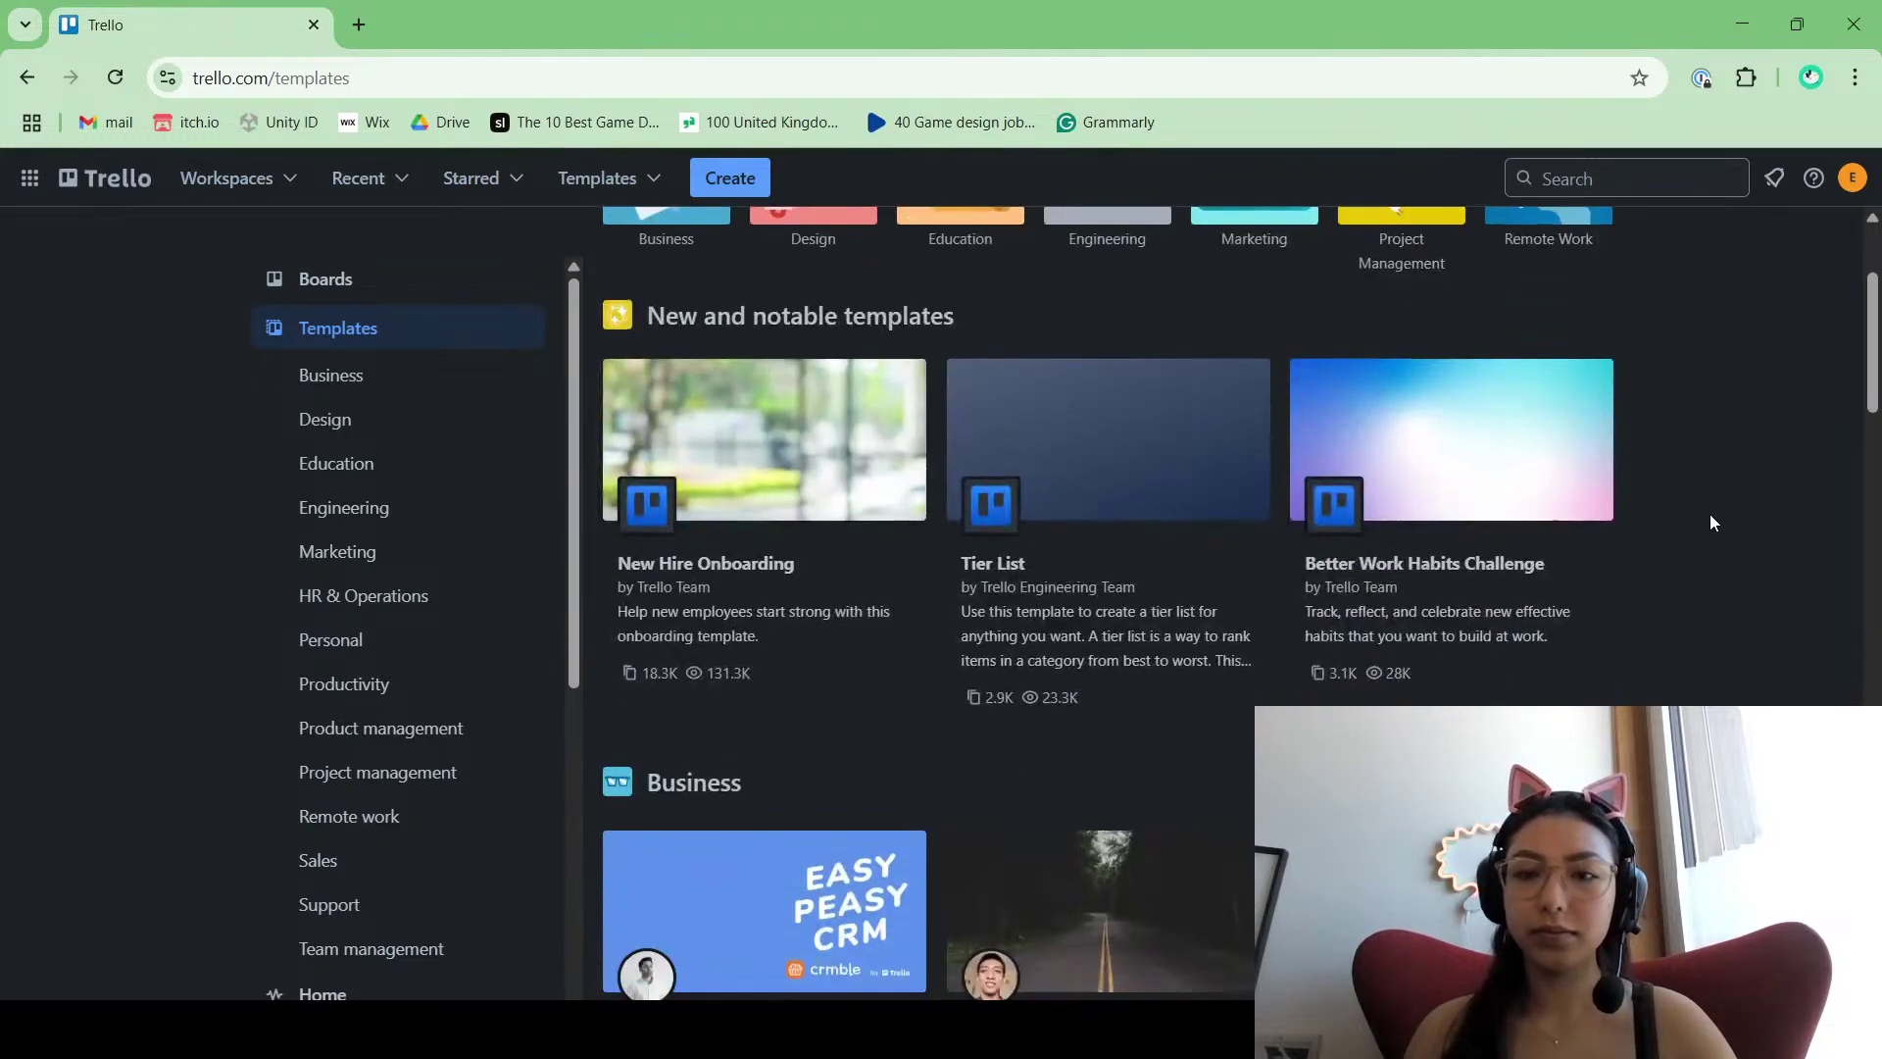
scroll(1712, 521, down, 5)
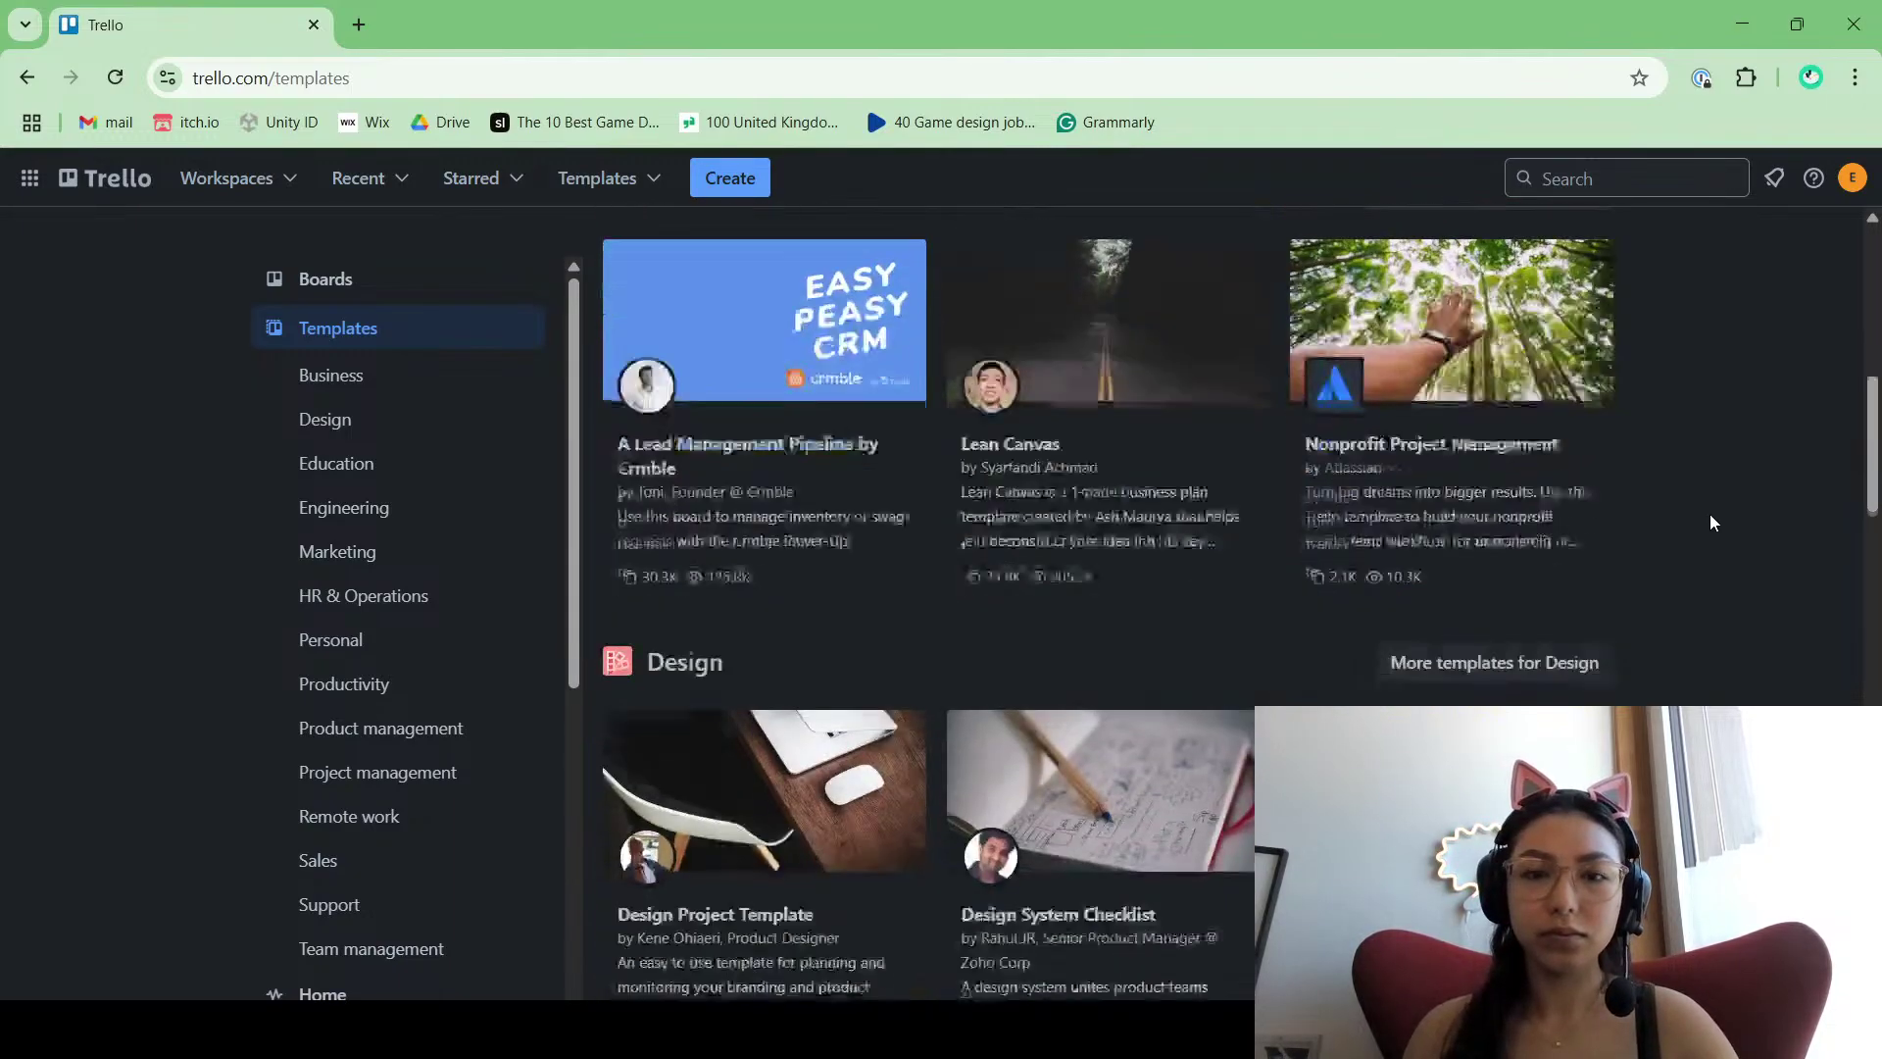
scroll(1711, 521, down, 3)
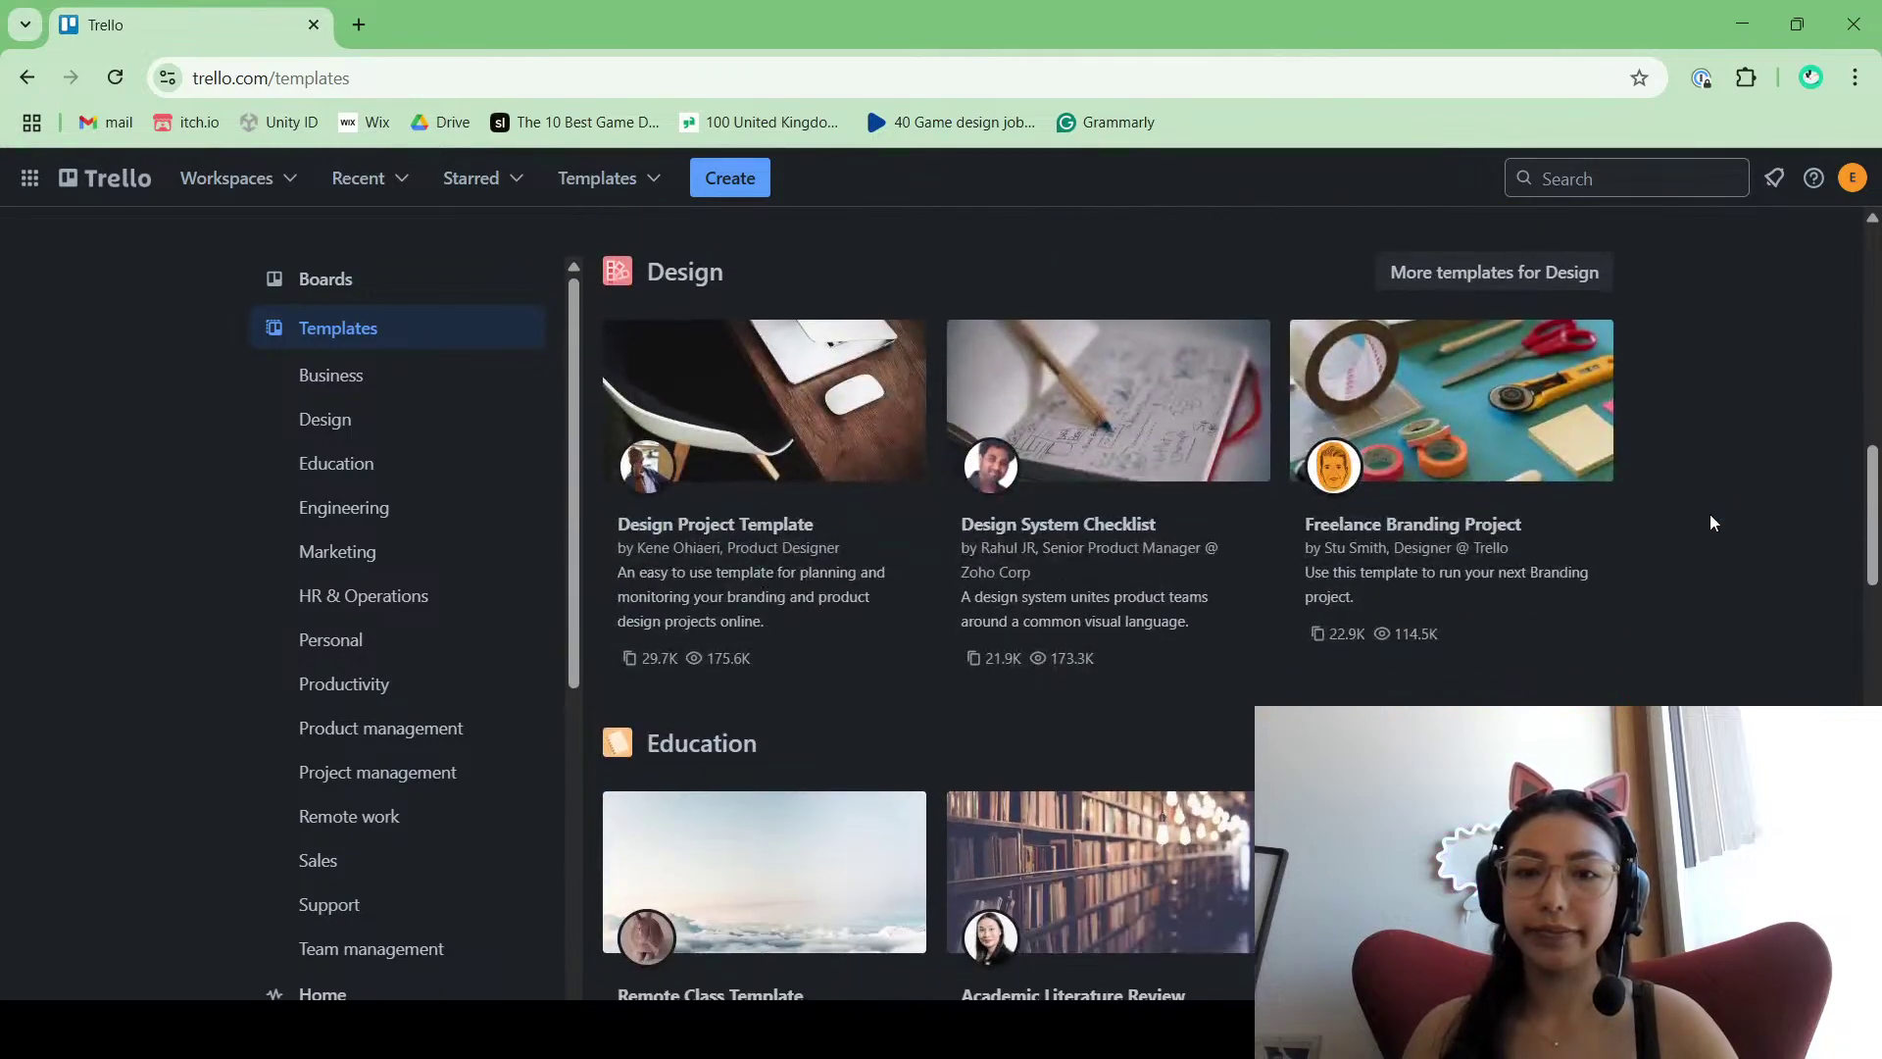
scroll(1713, 522, down, 4)
scroll(1709, 520, down, 3)
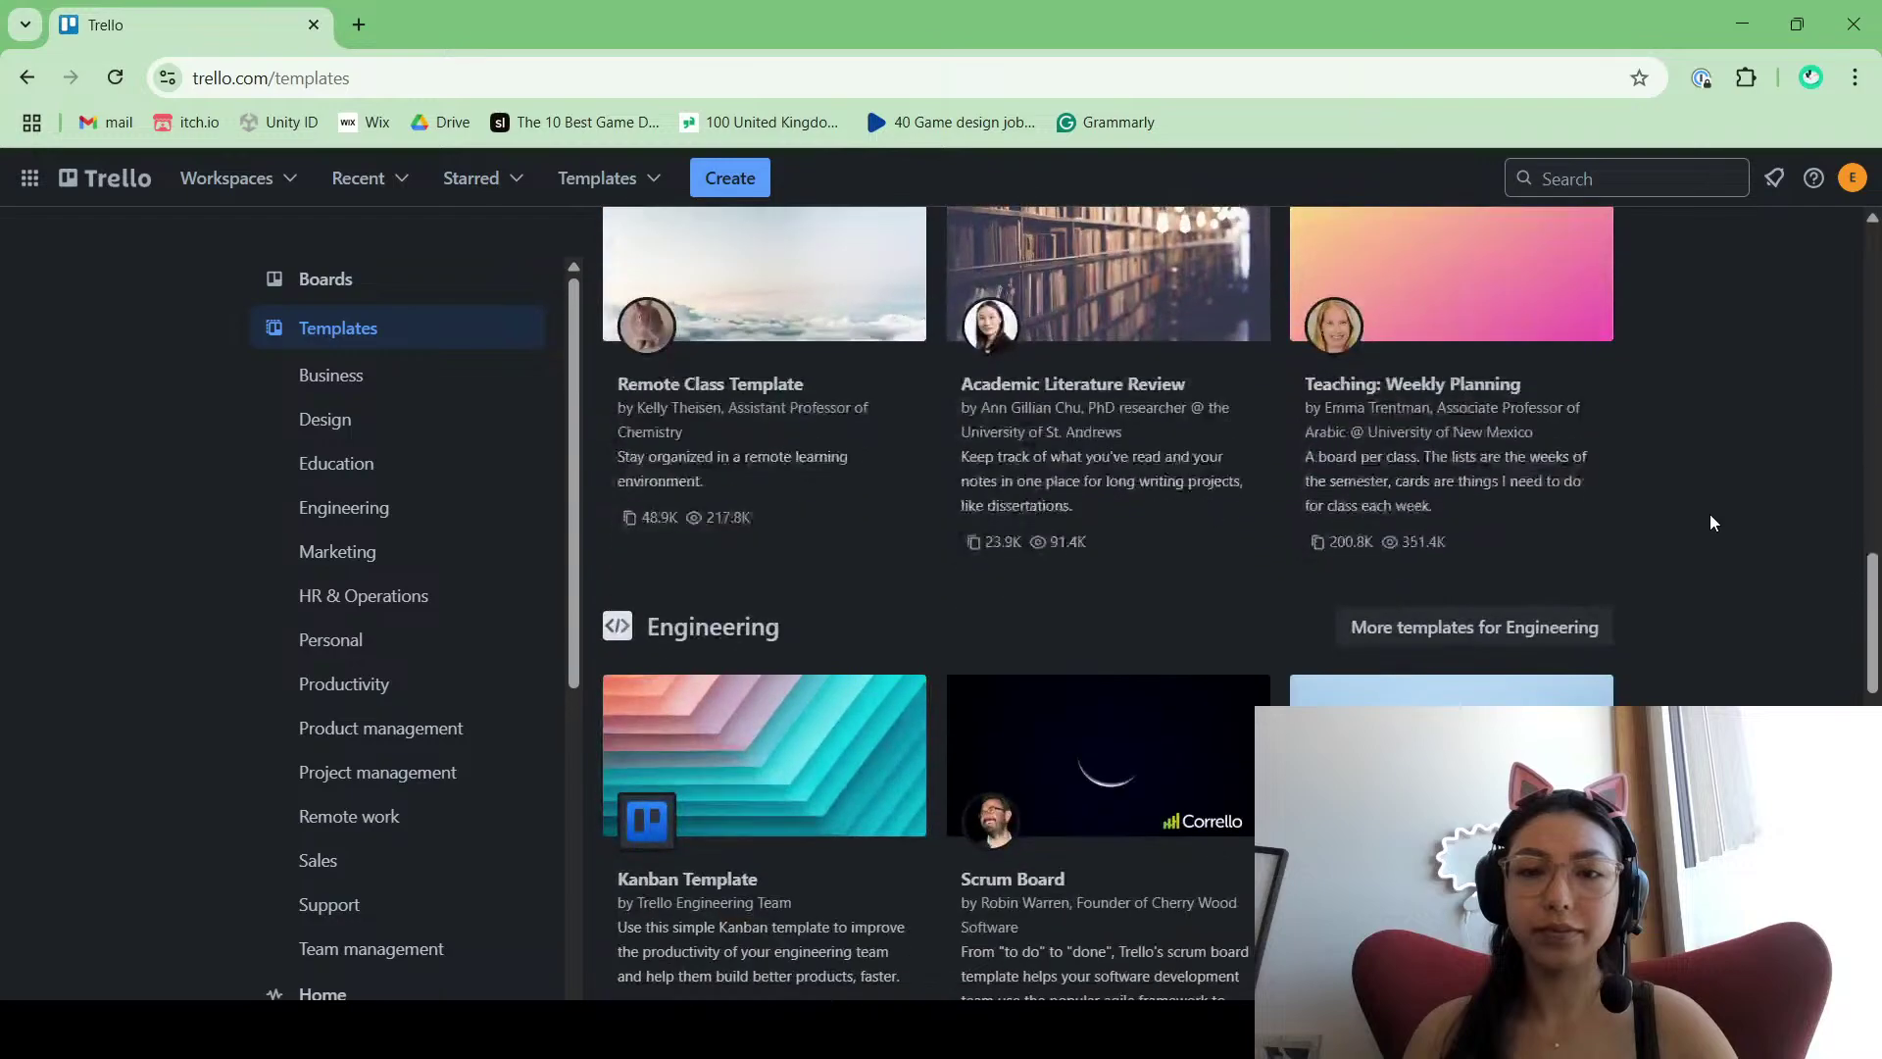
scroll(1710, 521, up, 3)
scroll(1152, 383, up, 3)
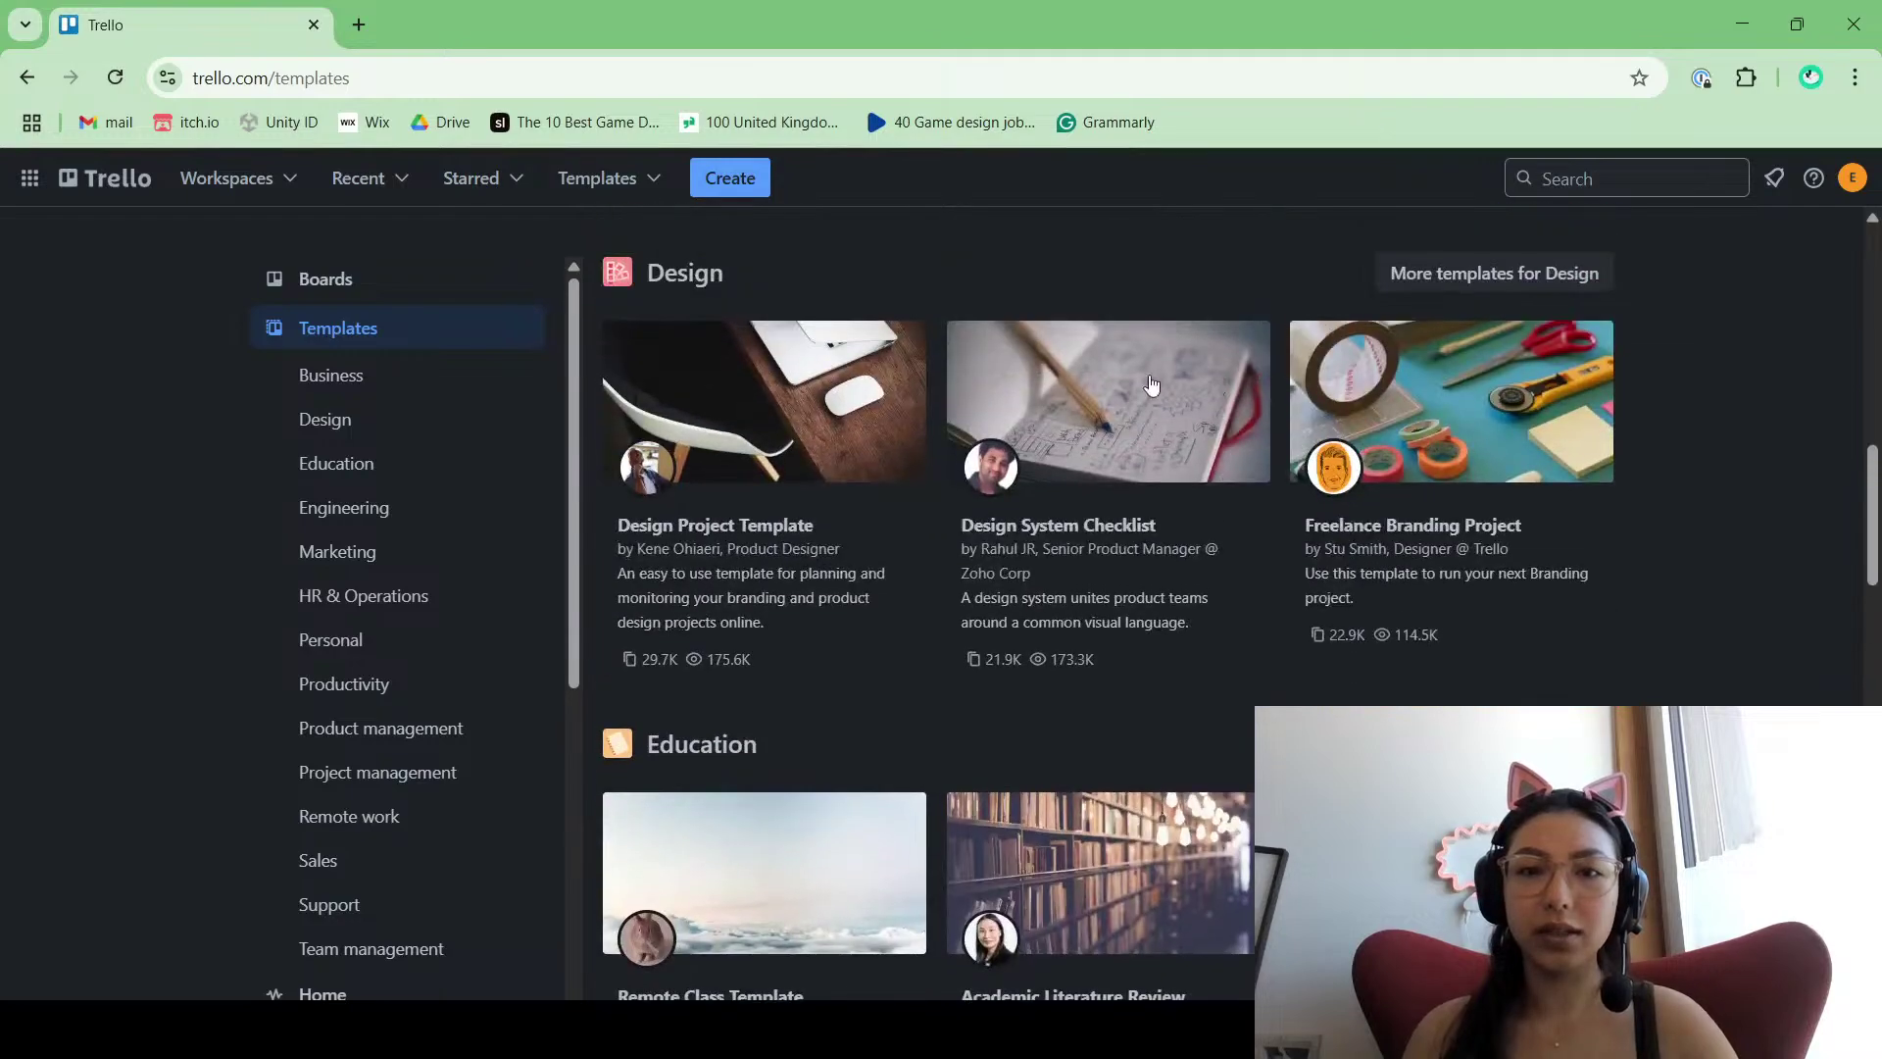
Step: Open the Design System Checklist template and examine its description and board preview
click(1114, 427)
scroll(1546, 419, down, 5)
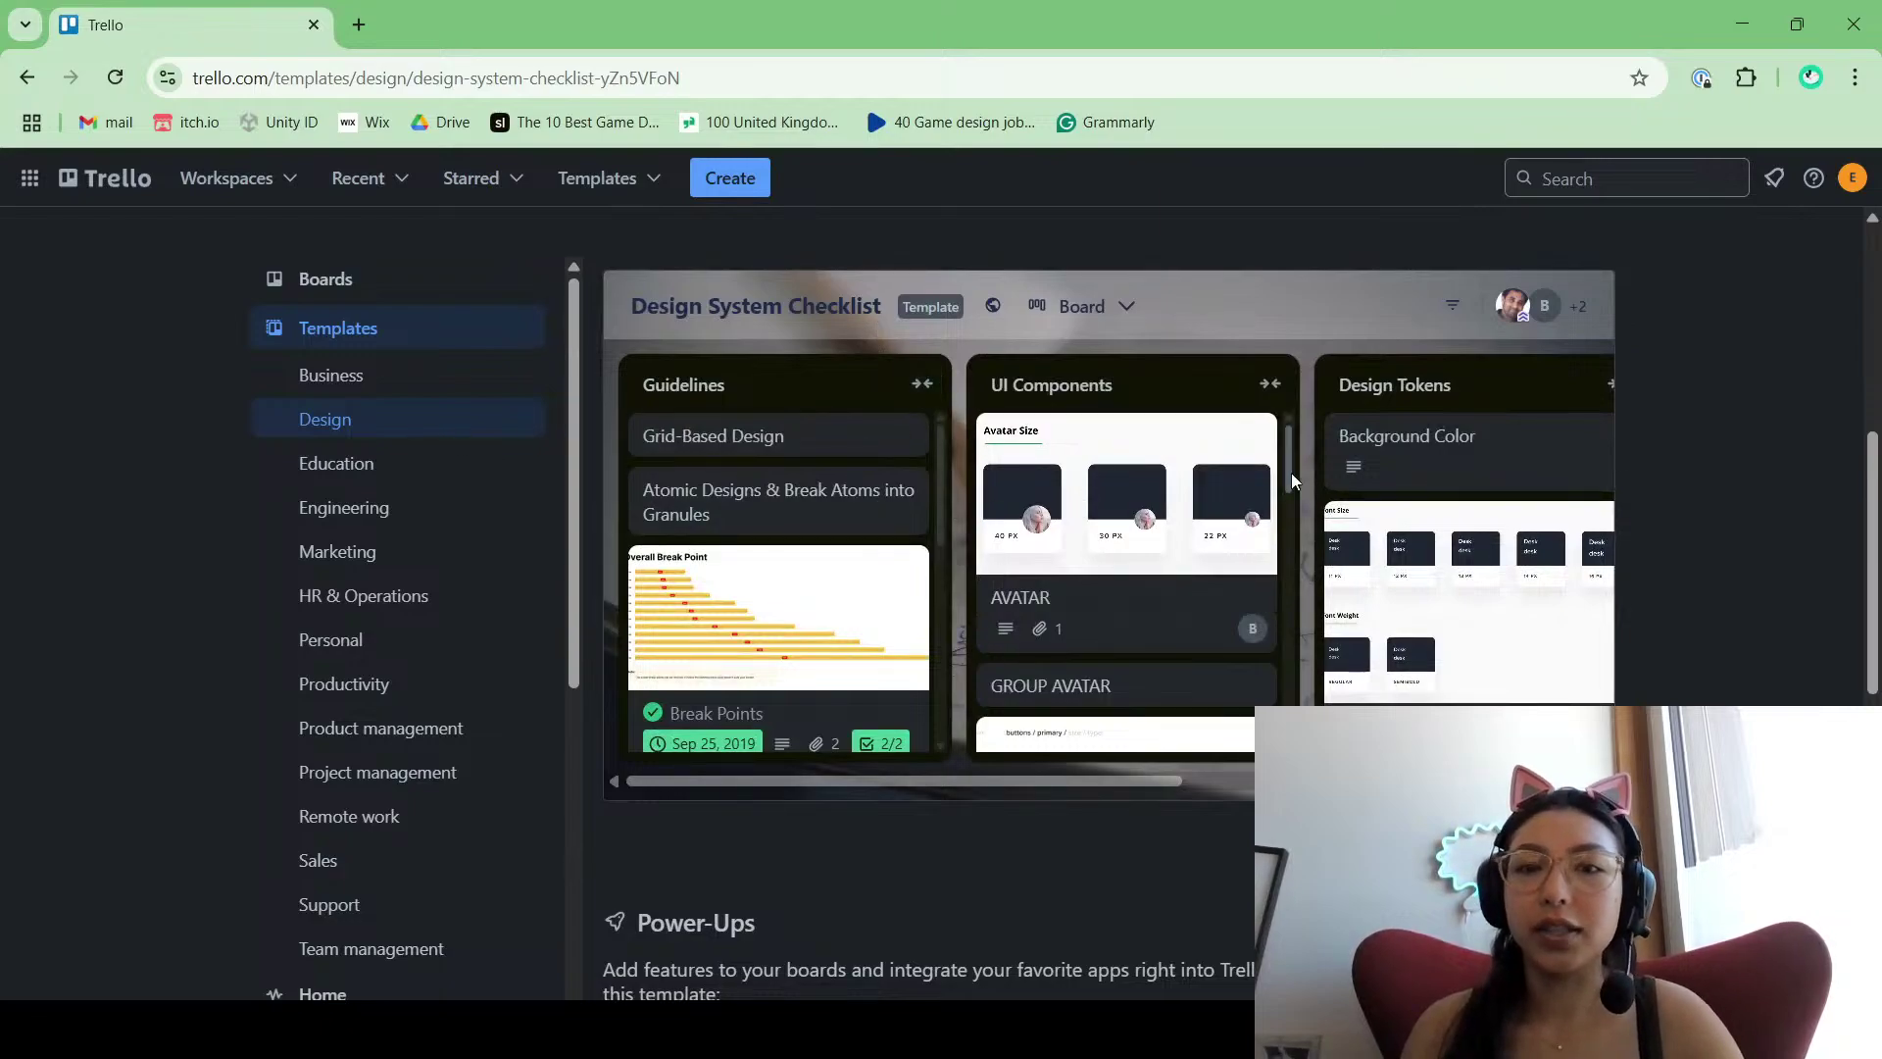
scroll(1291, 472, up, 6)
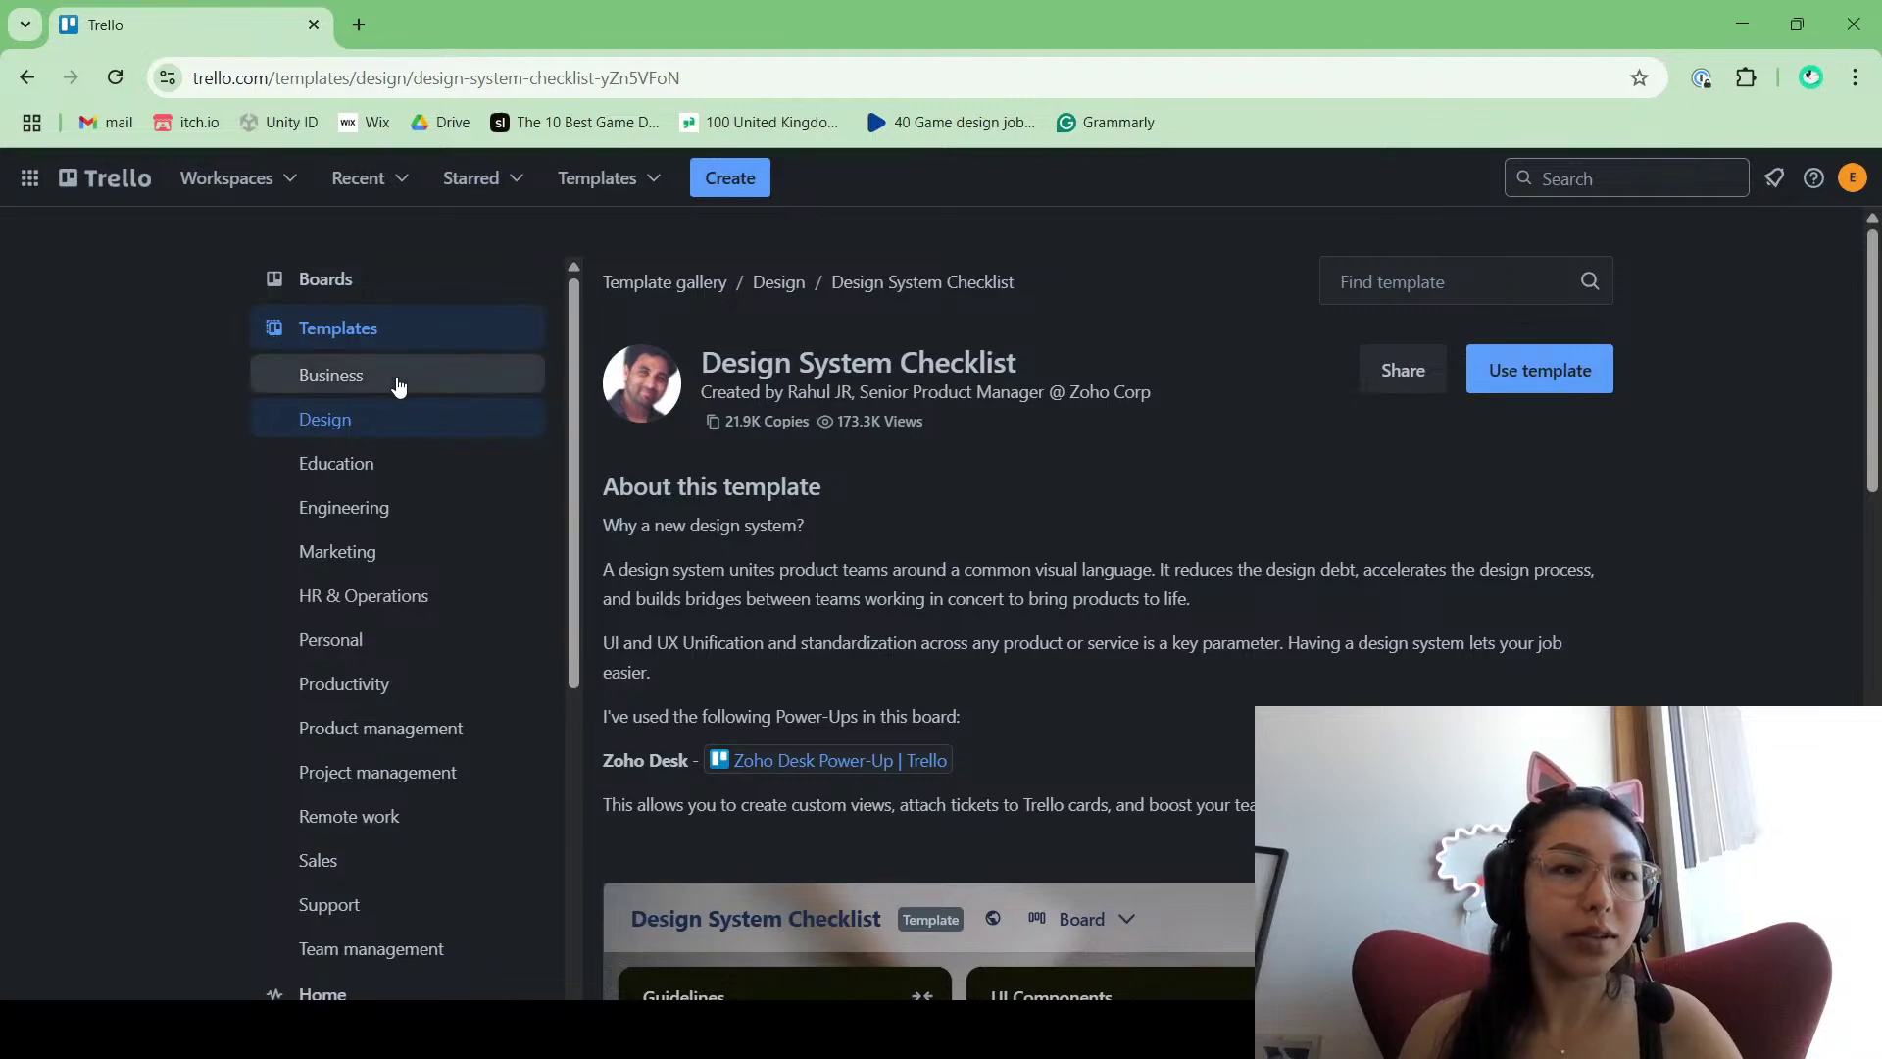
Step: Browse the templates in the Productivity category
click(380, 684)
scroll(1274, 461, down, 3)
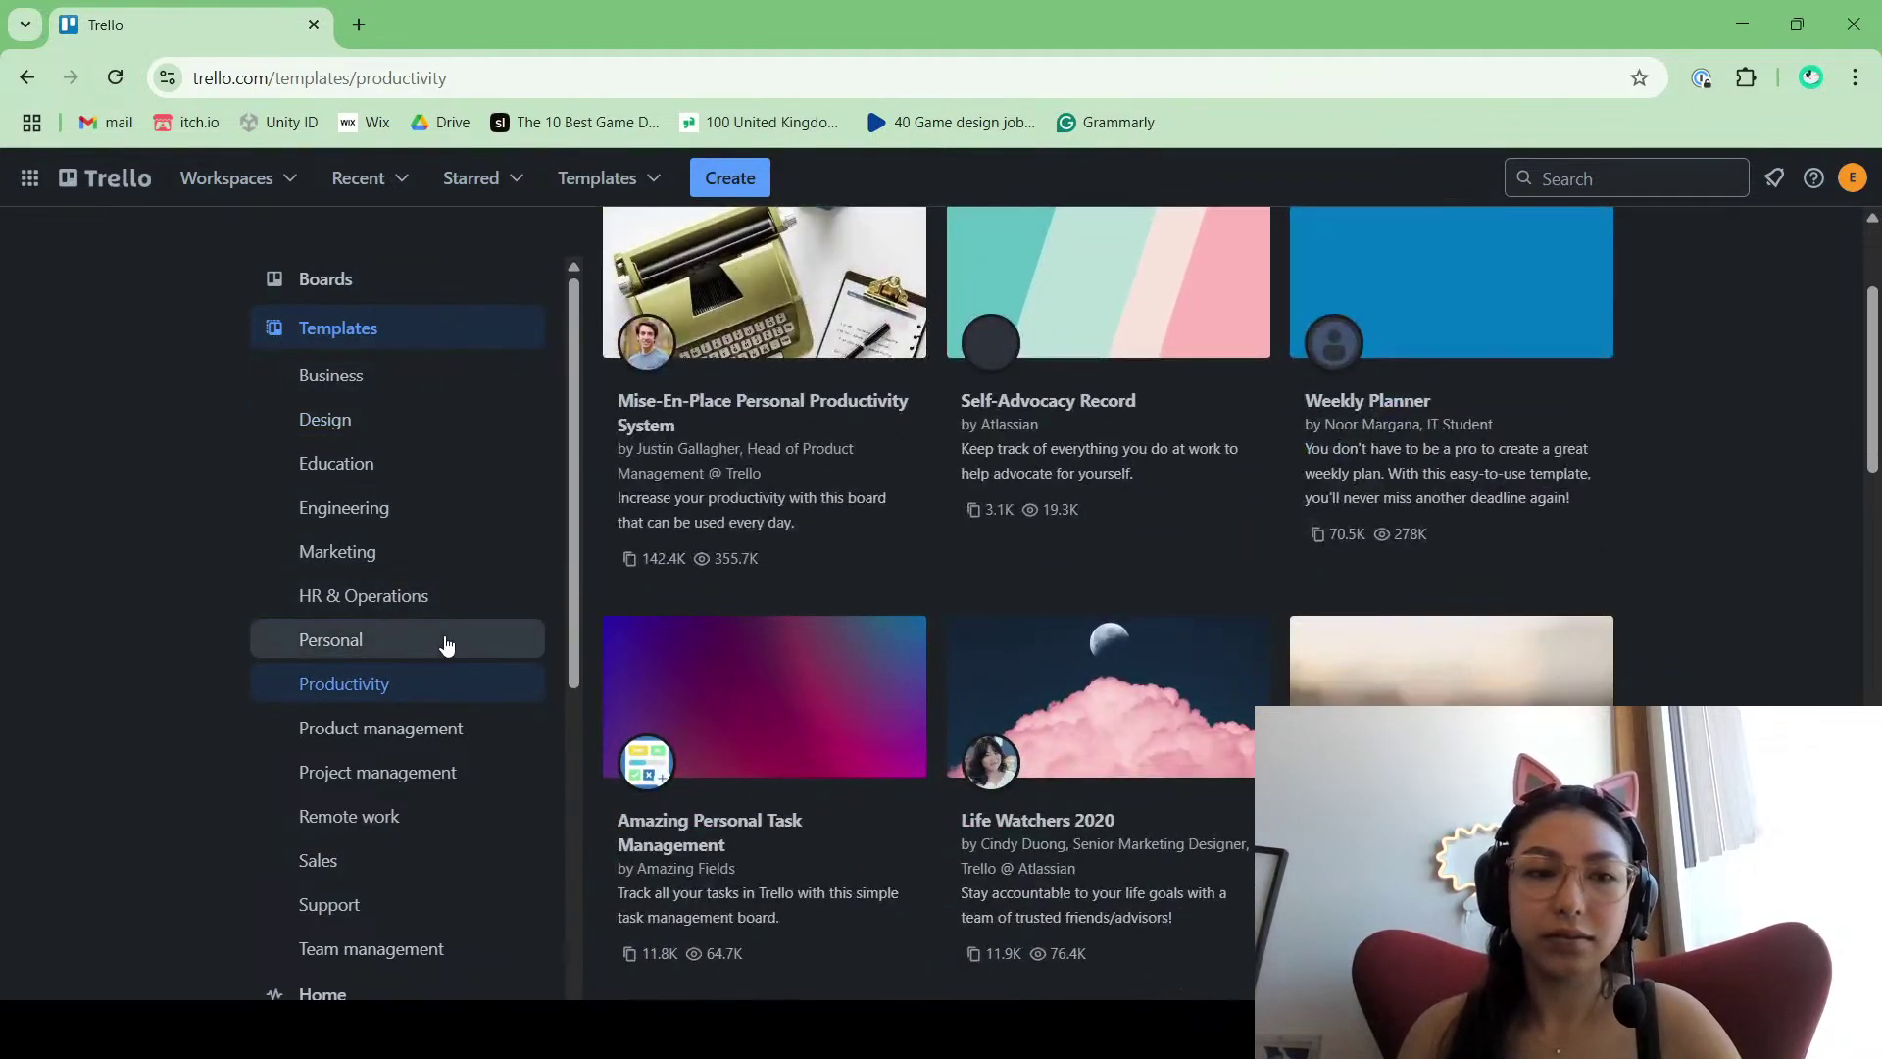
scroll(445, 627, down, 3)
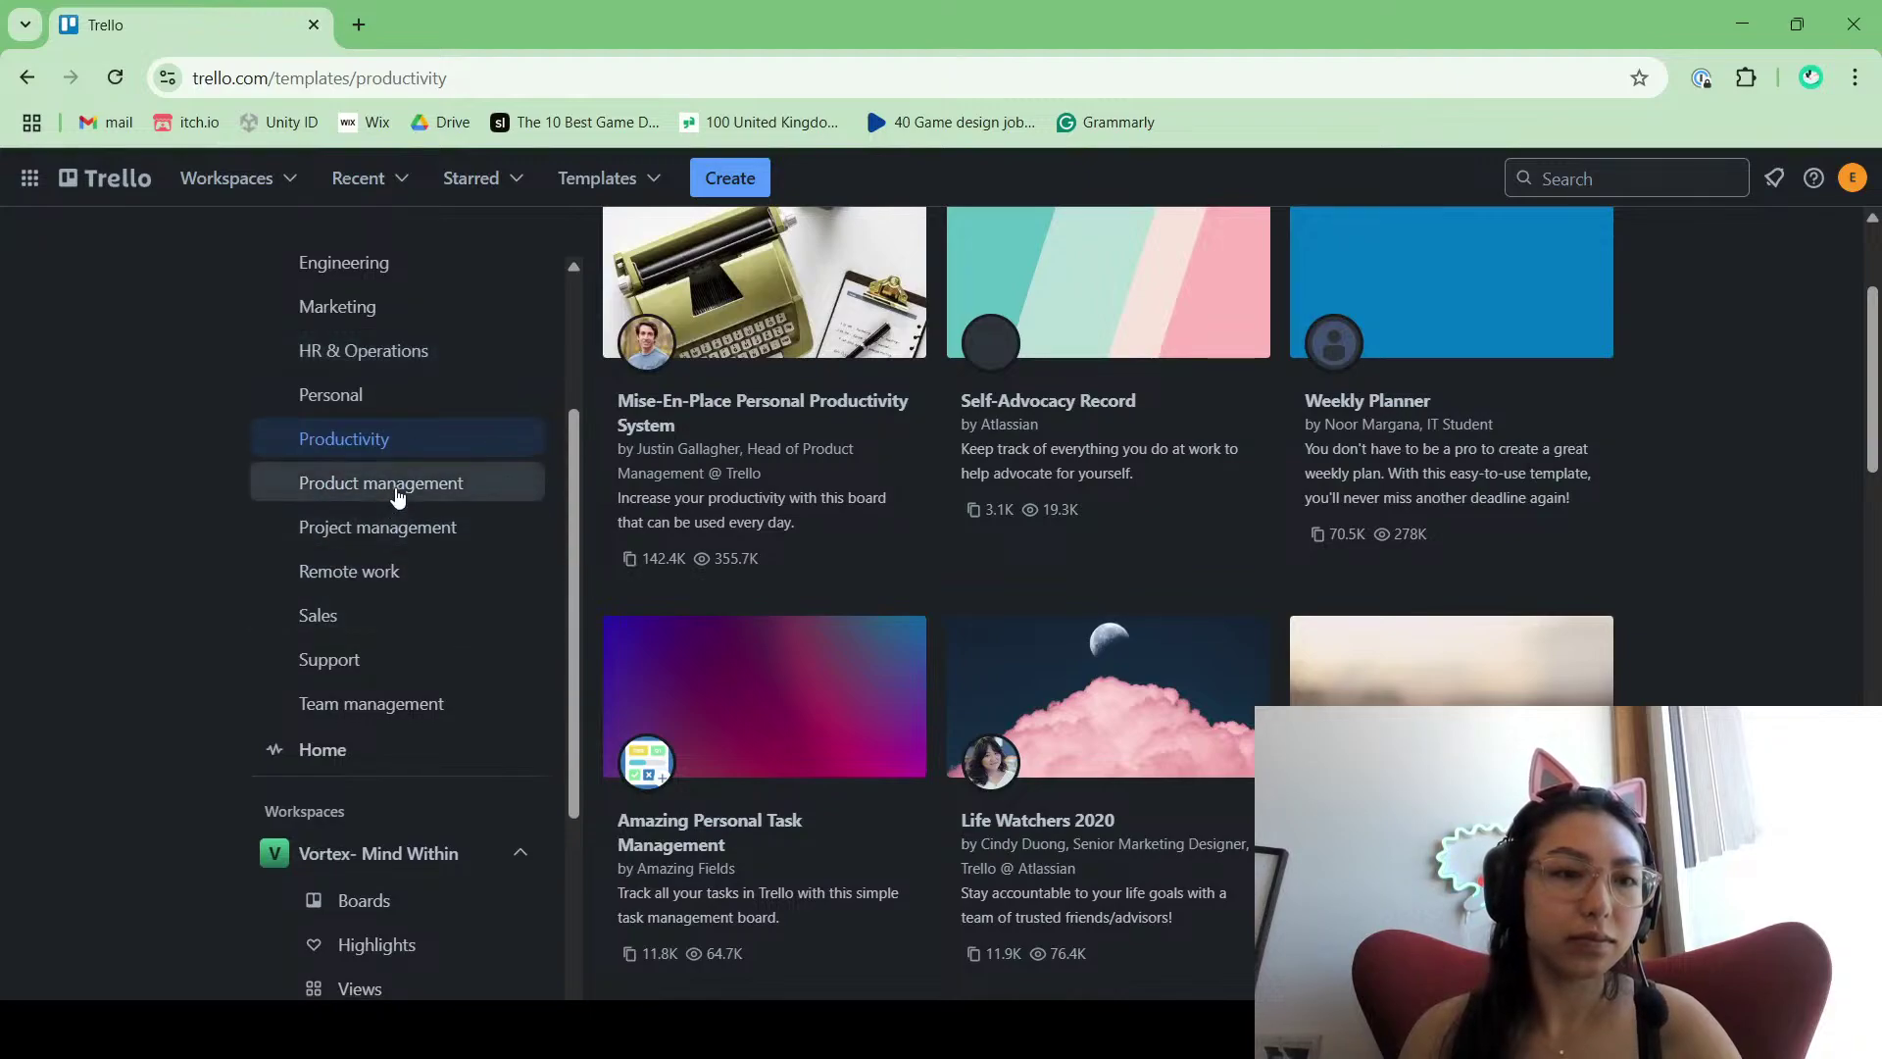
Step: Browse the templates in the Project management category
click(378, 528)
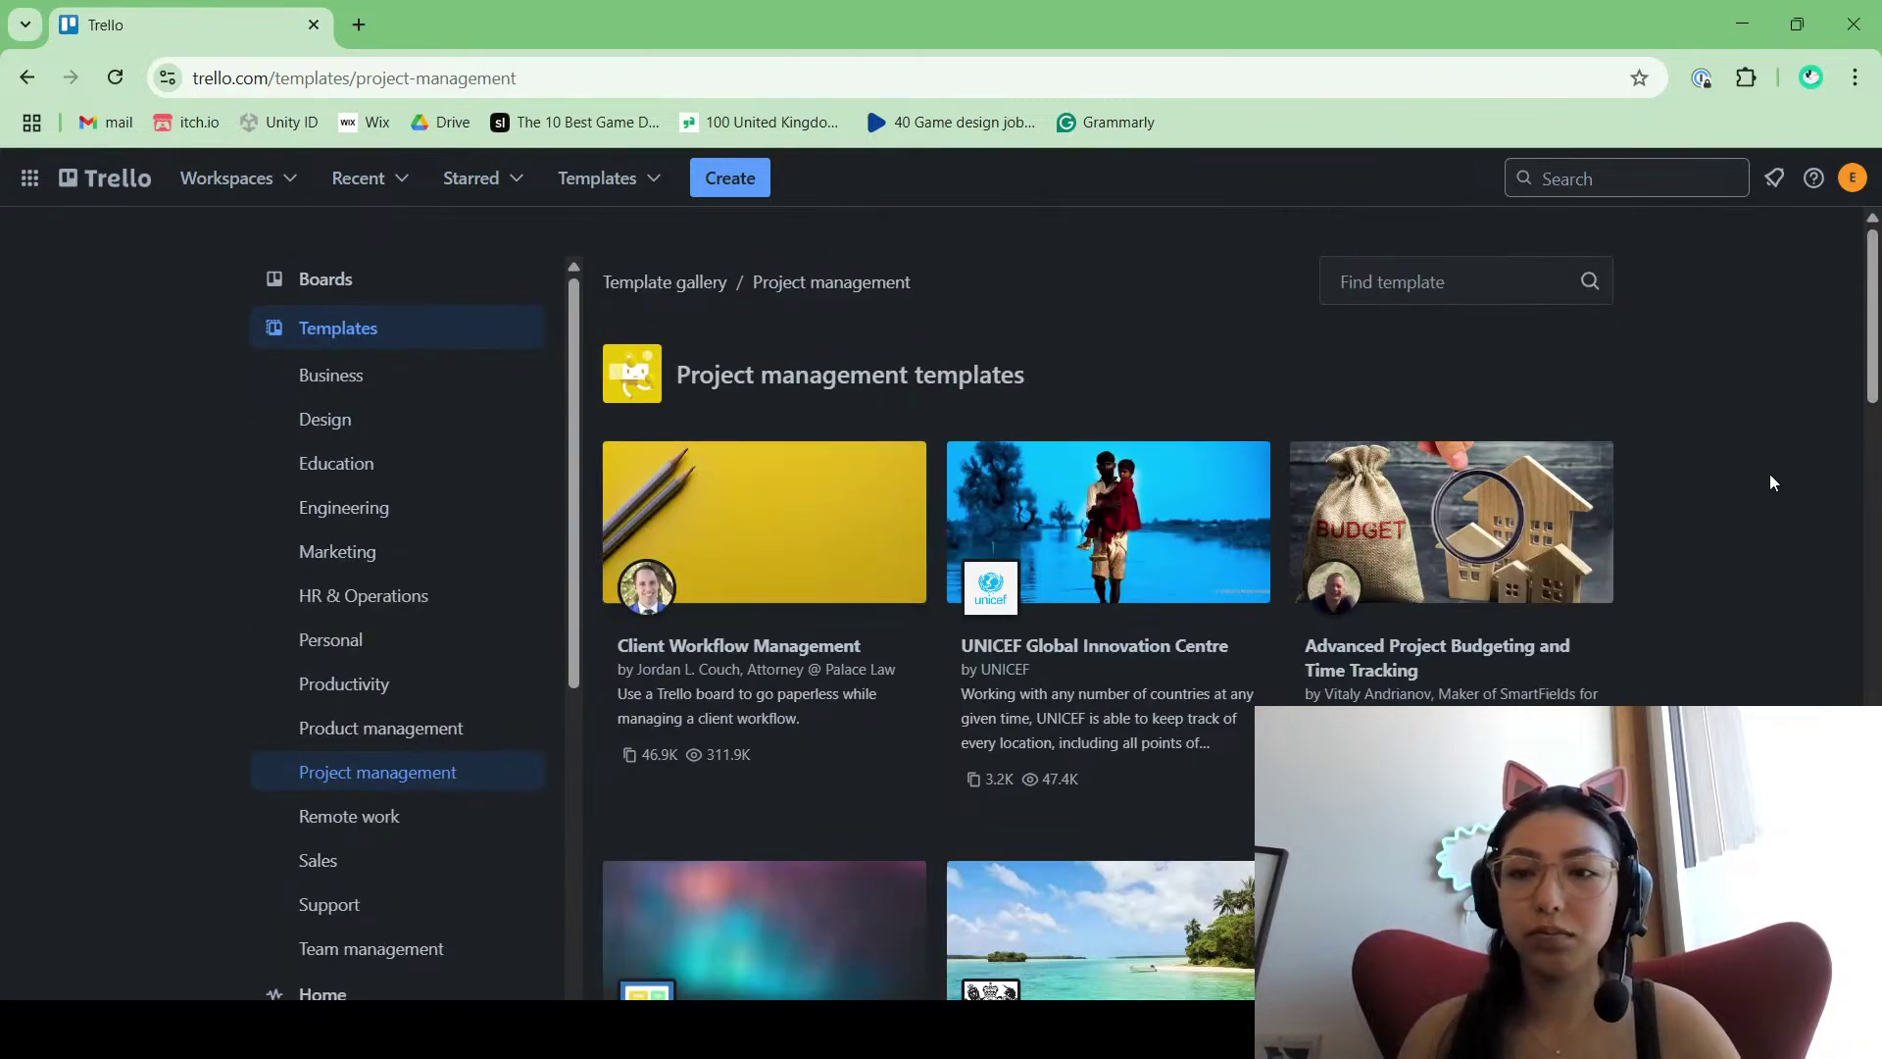
scroll(1079, 470, down, 3)
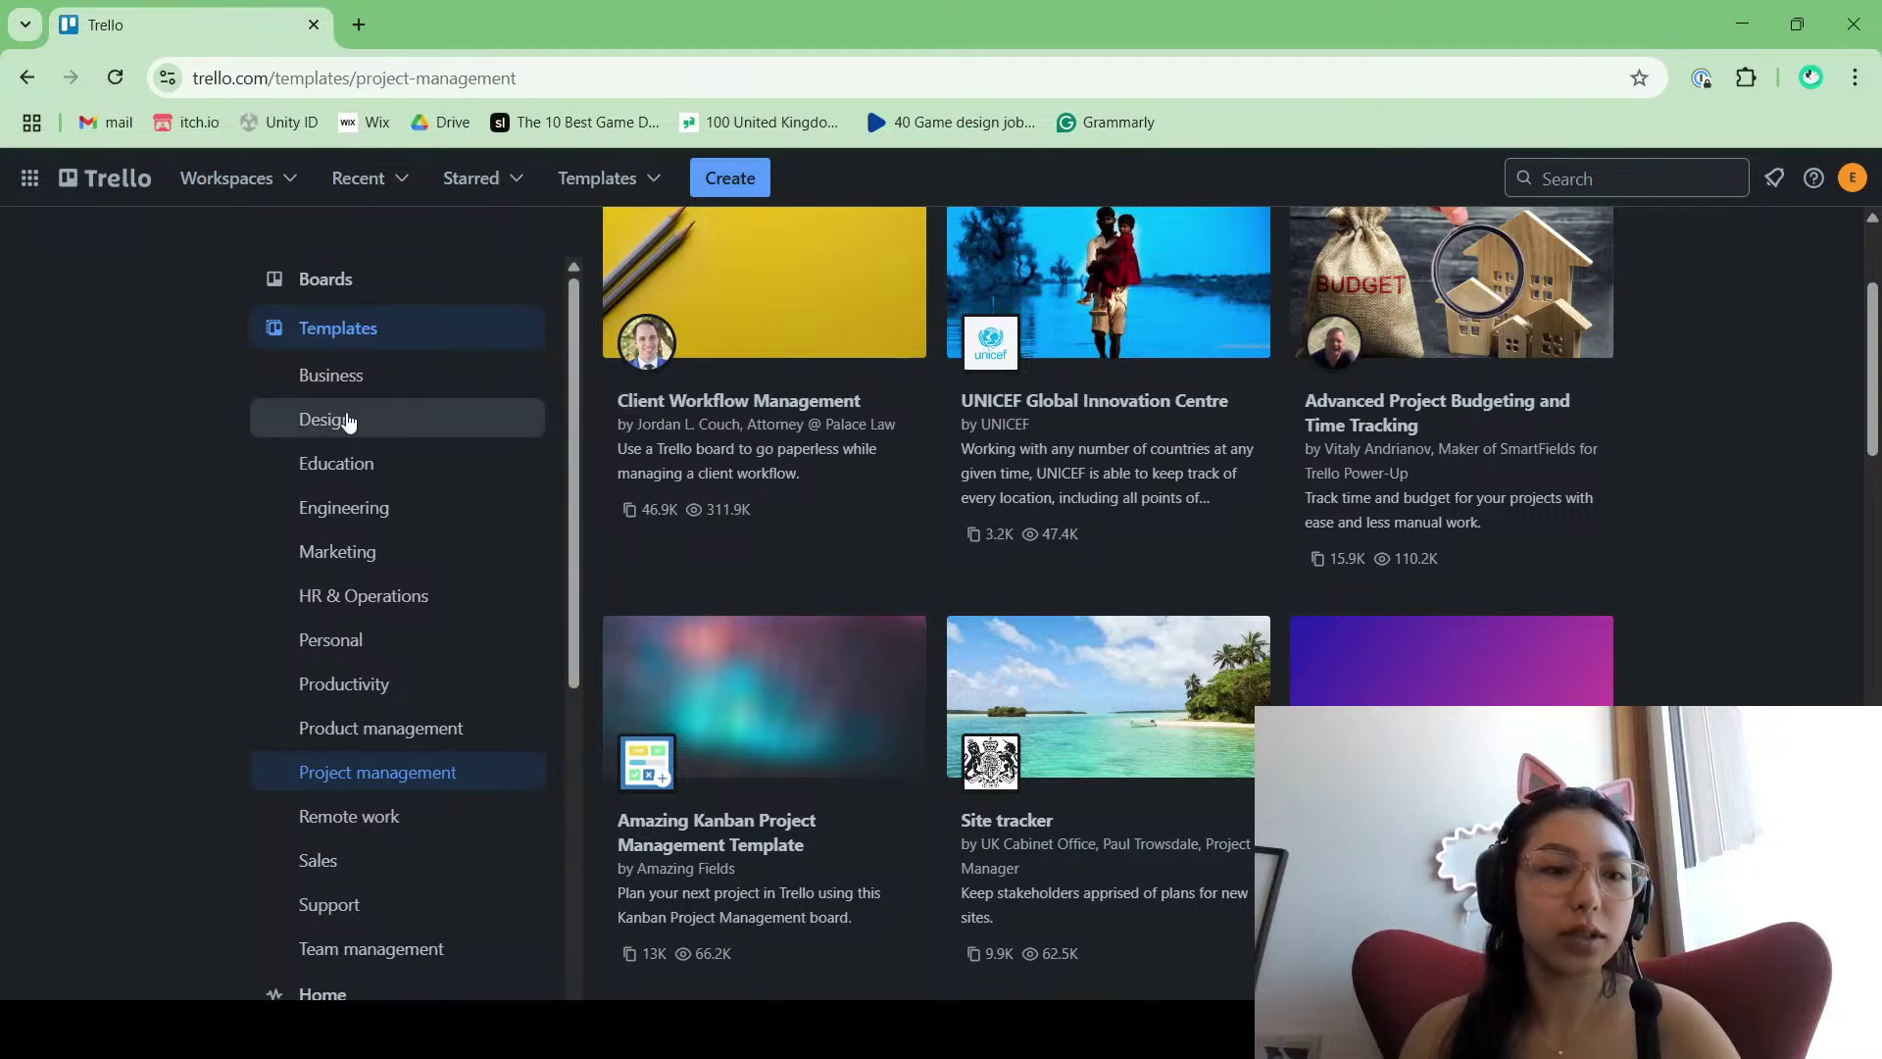
scroll(420, 422, down, 5)
scroll(419, 535, up, 5)
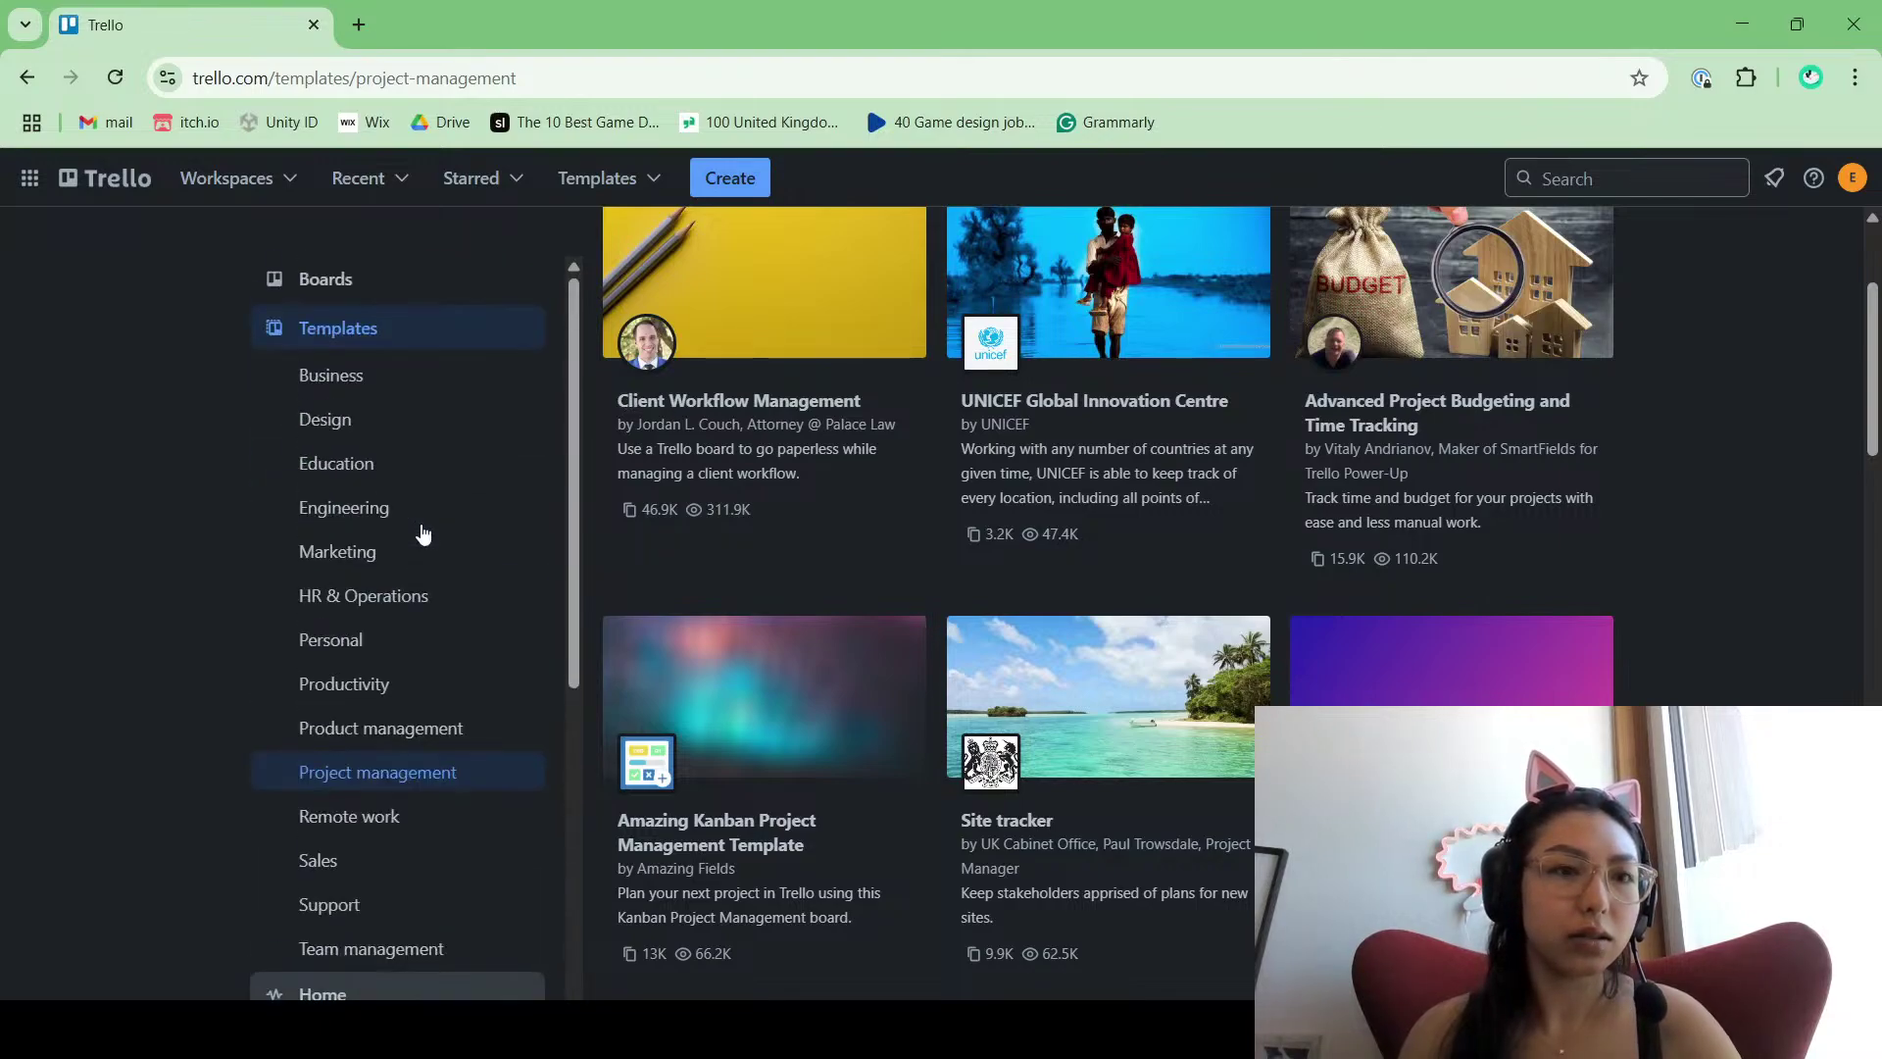
Step: Return to the boards overview and open the Basic Board template to view its lists and cards
click(358, 283)
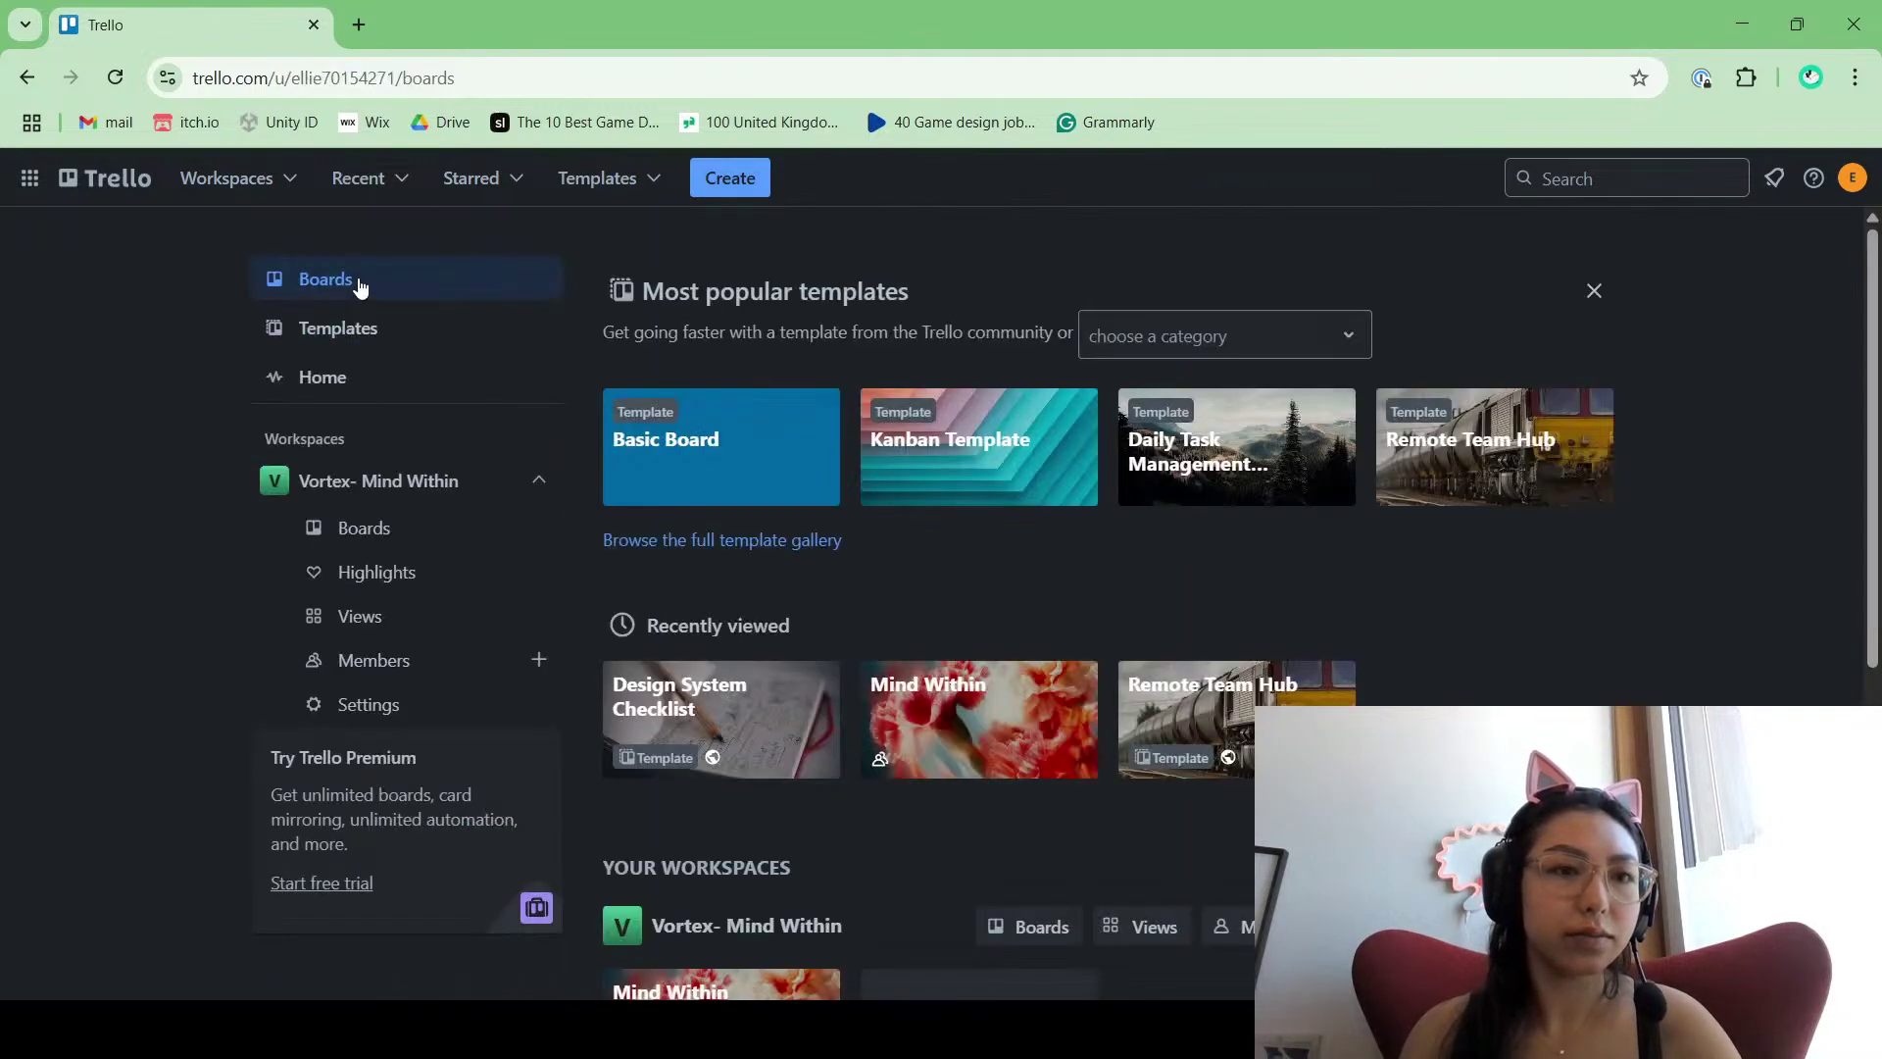
click(713, 449)
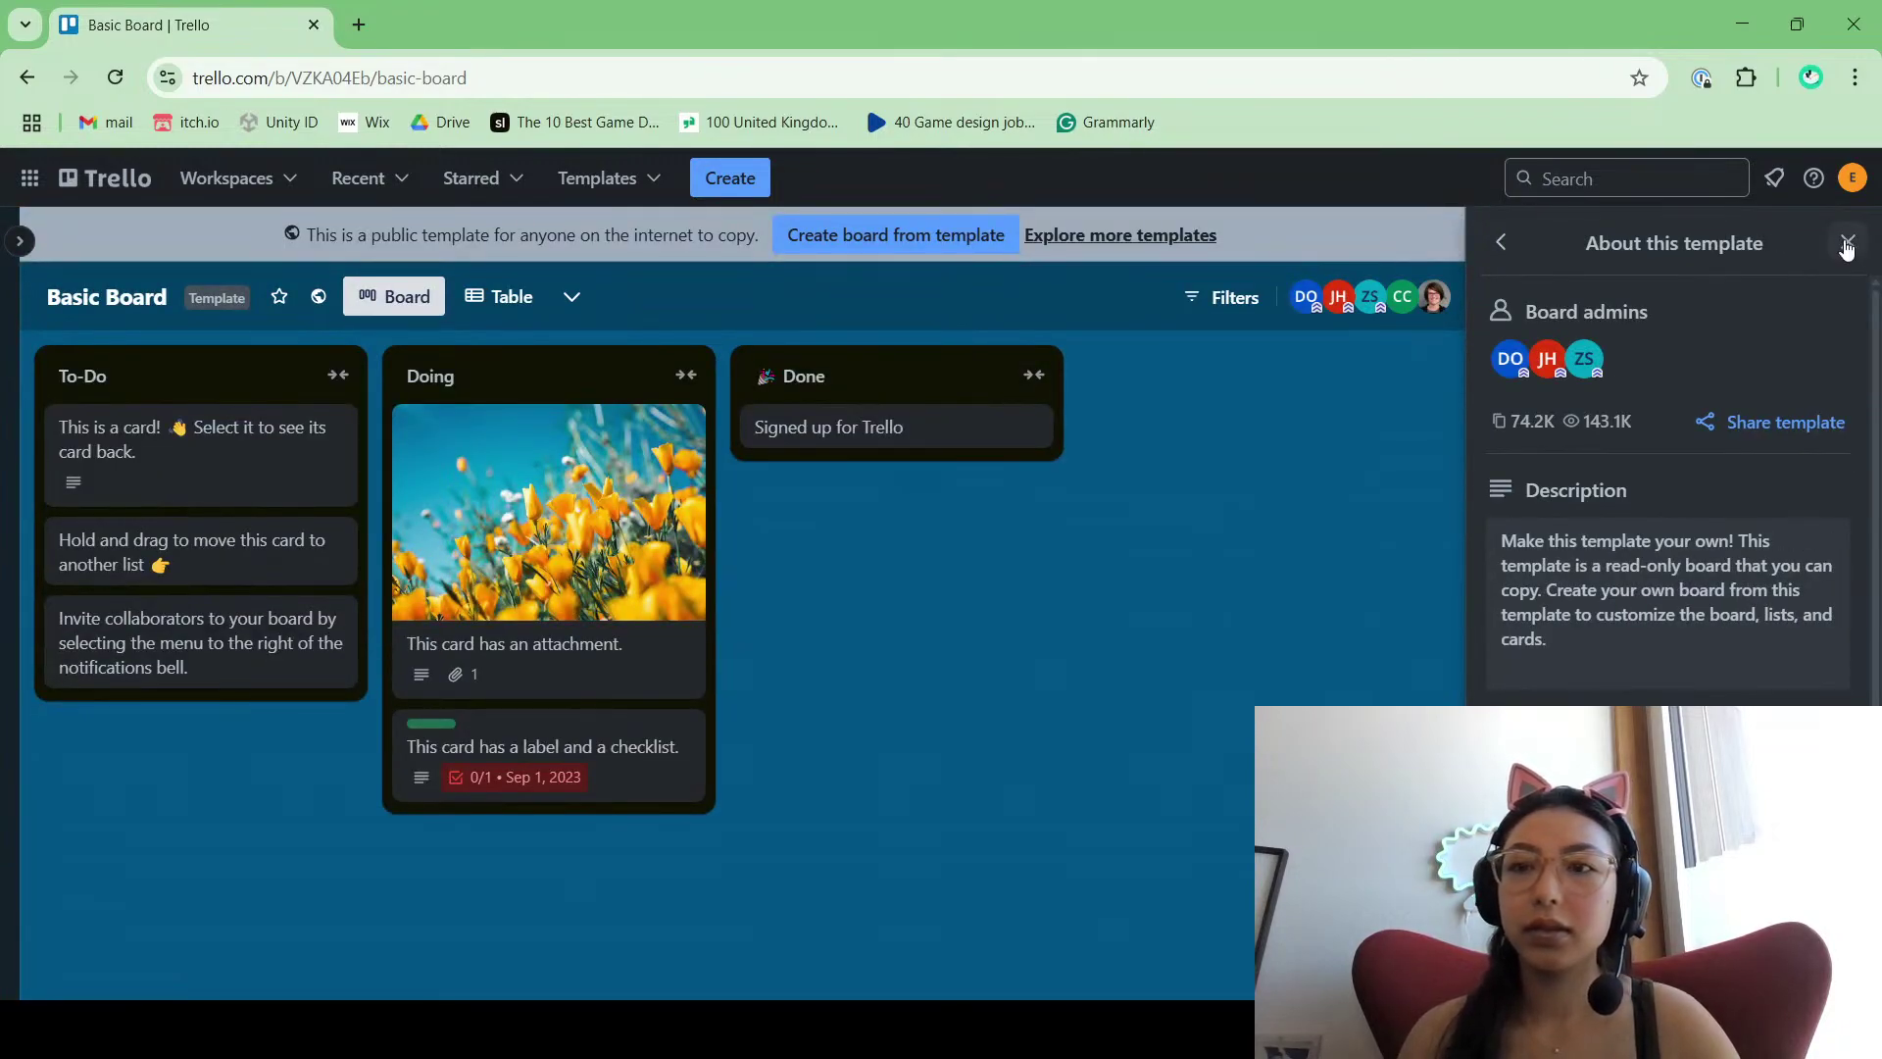
Step: Start creating a new board and title it "Vortex Dev Log"
click(727, 182)
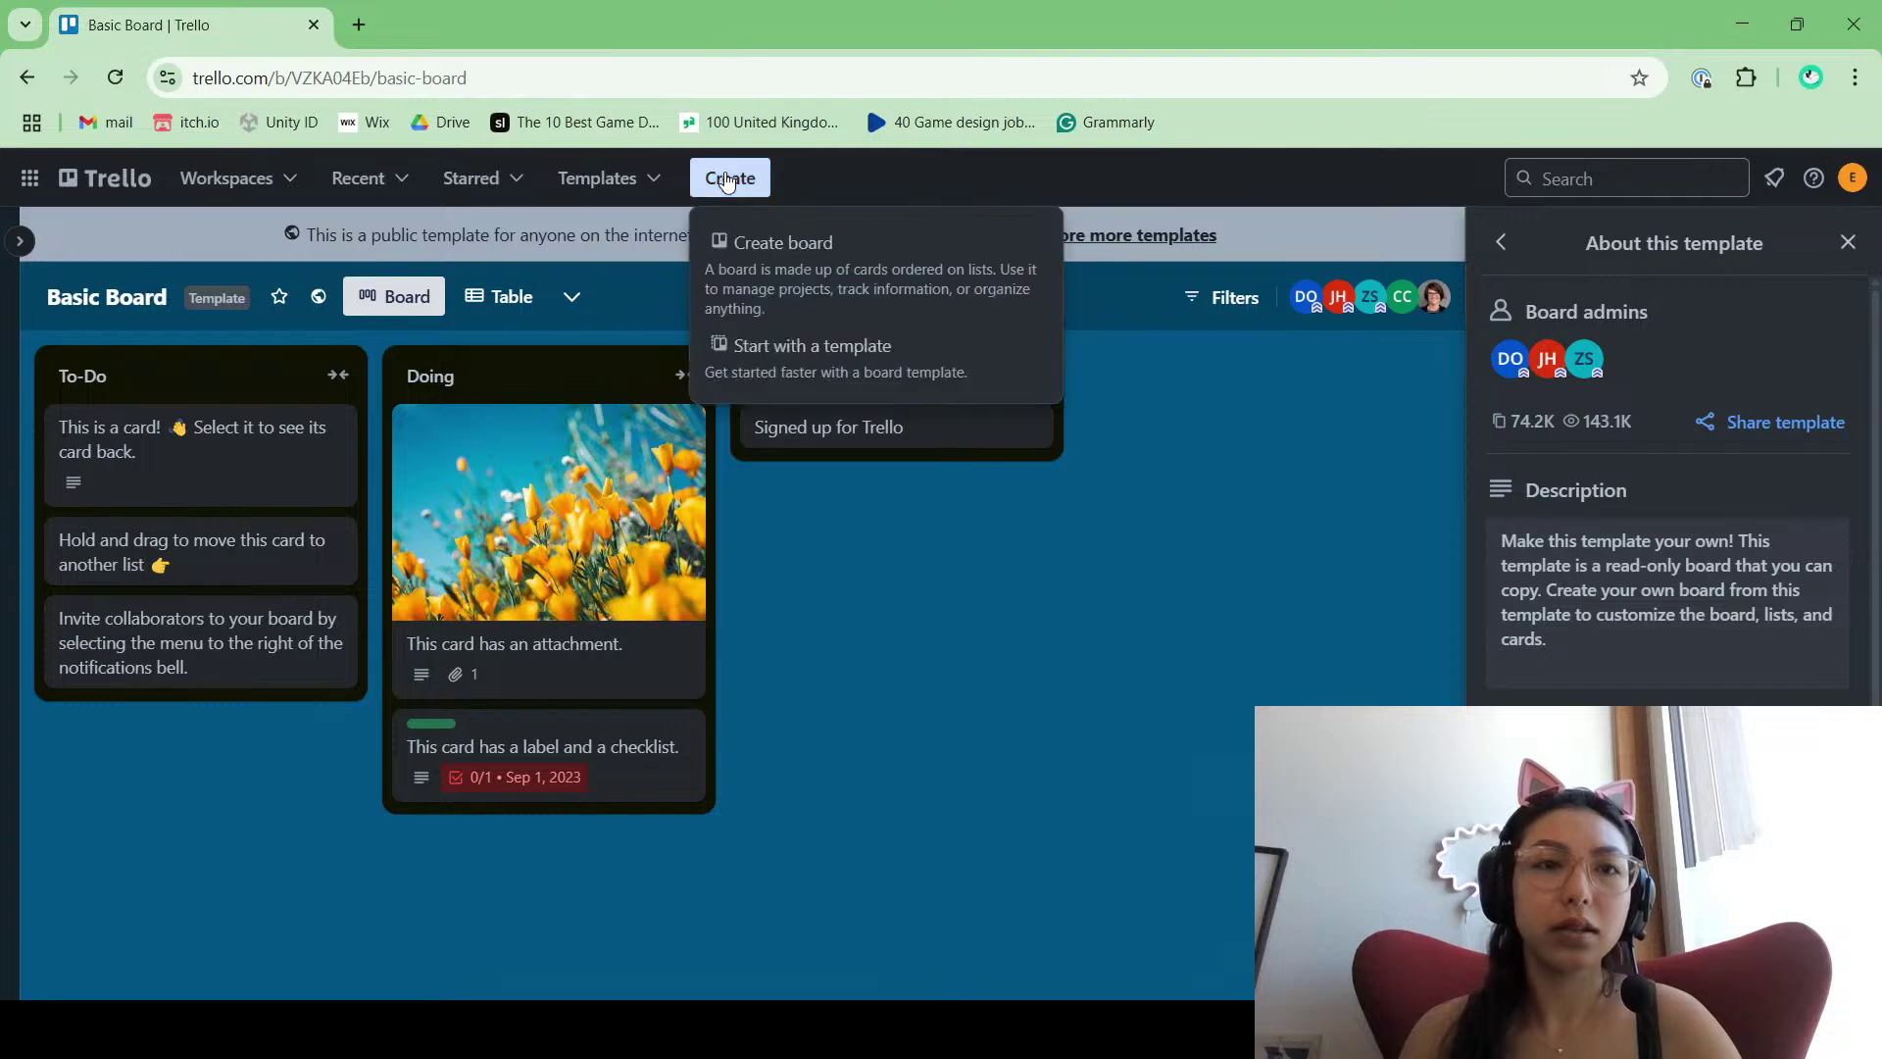
click(895, 284)
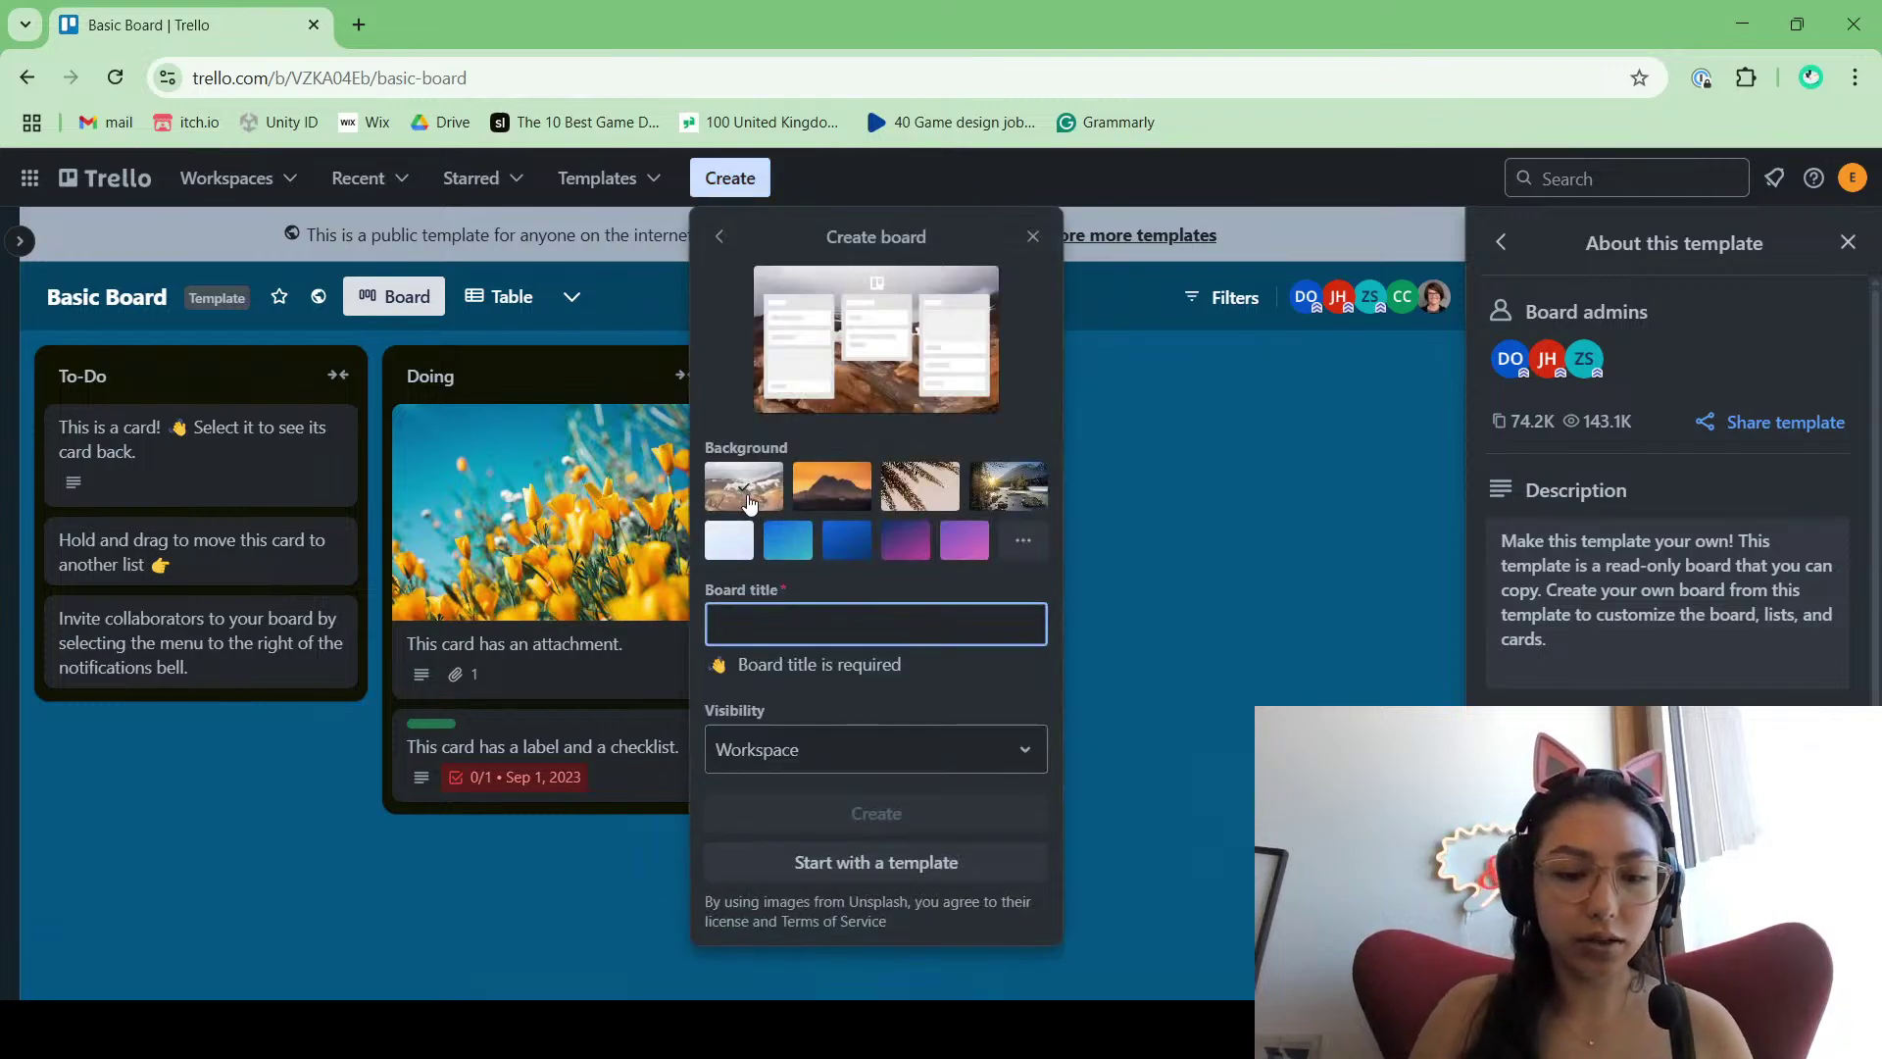
text(Vortex De)
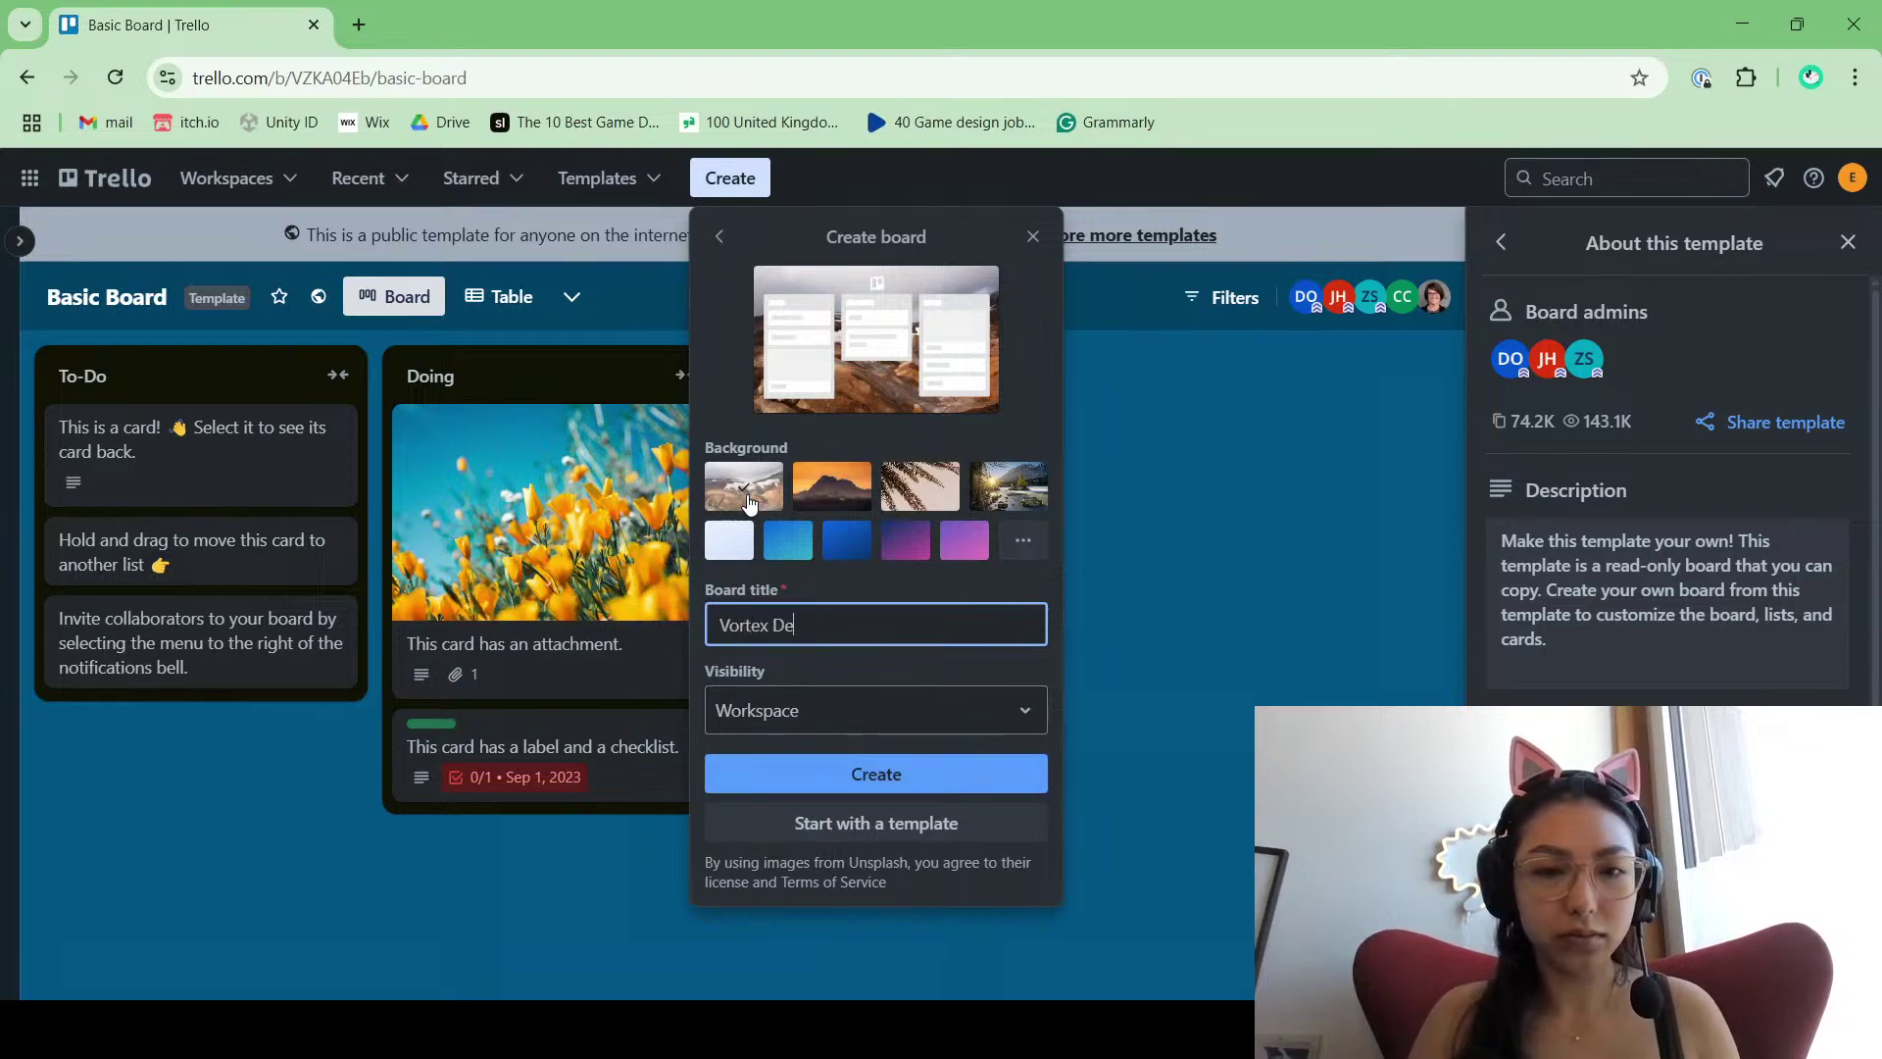
text(v Log)
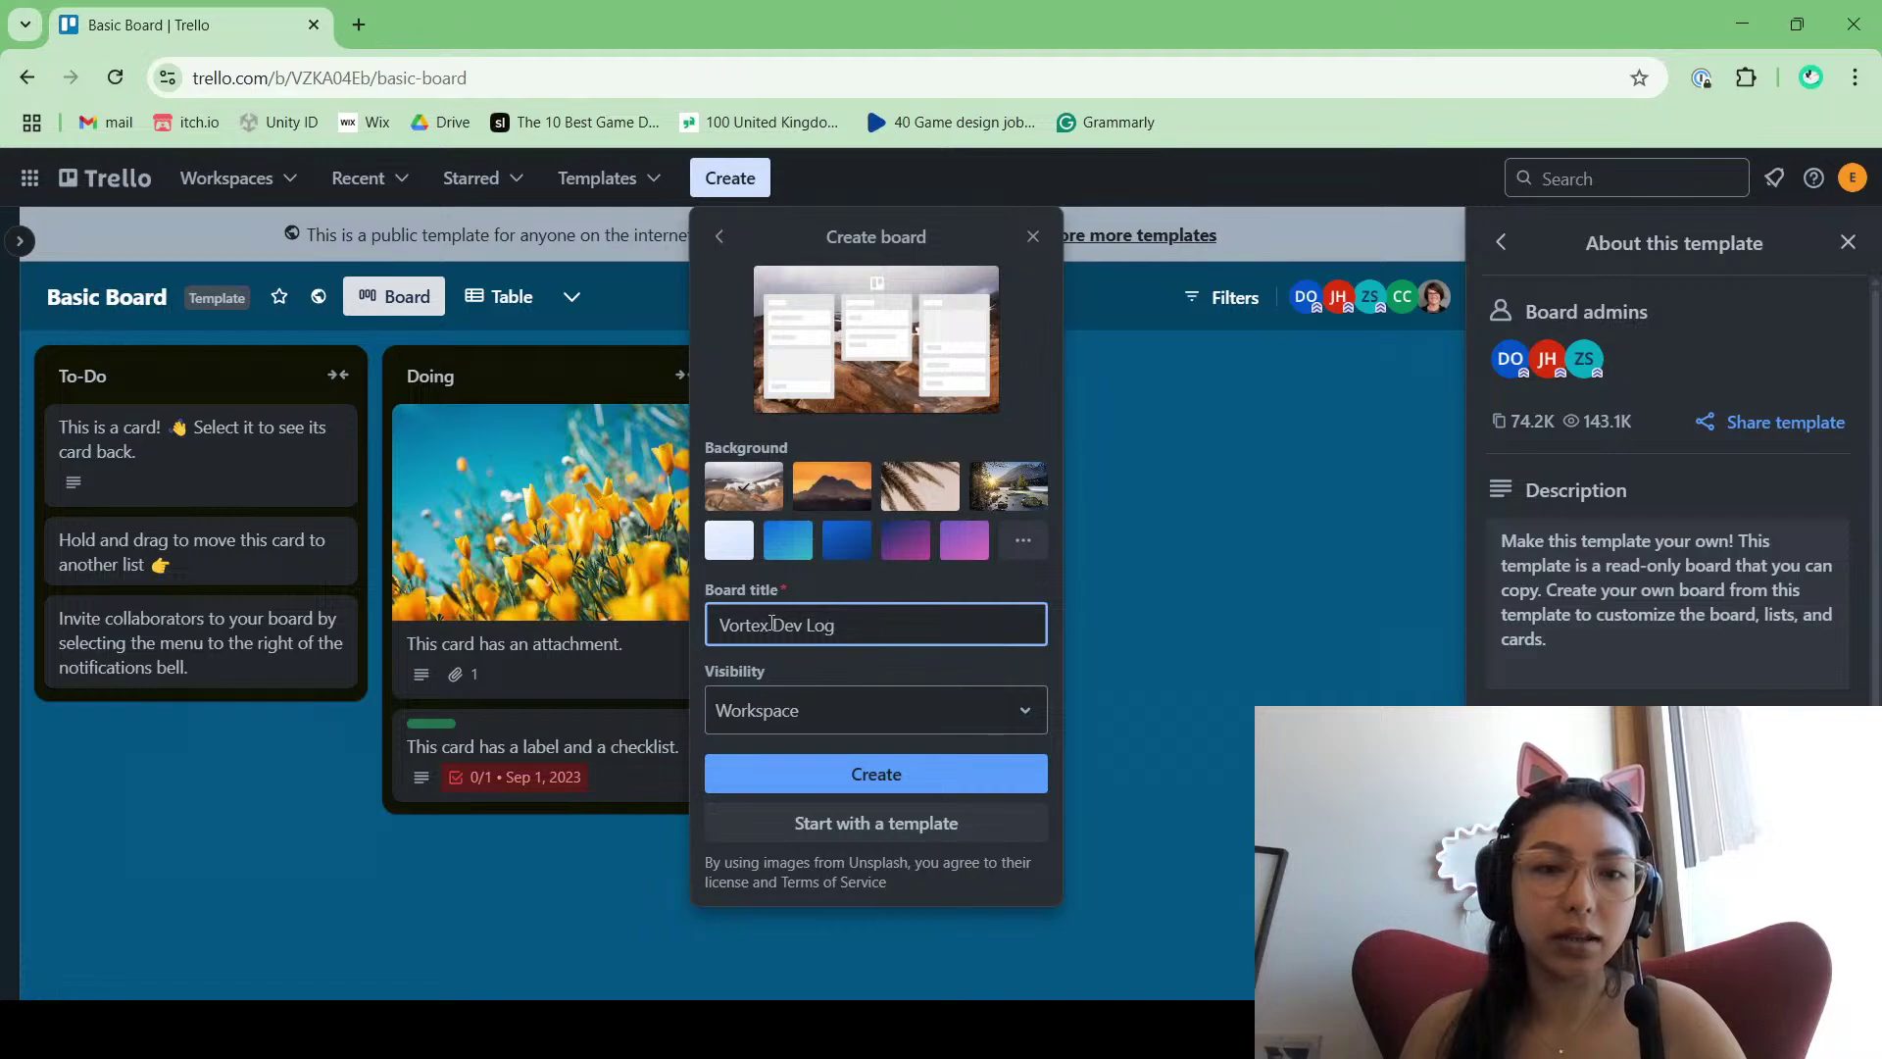
Step: Change the new board's title to "*Game* Dev Log" and create the board with Workspace visibility
drag(771, 623, 694, 631)
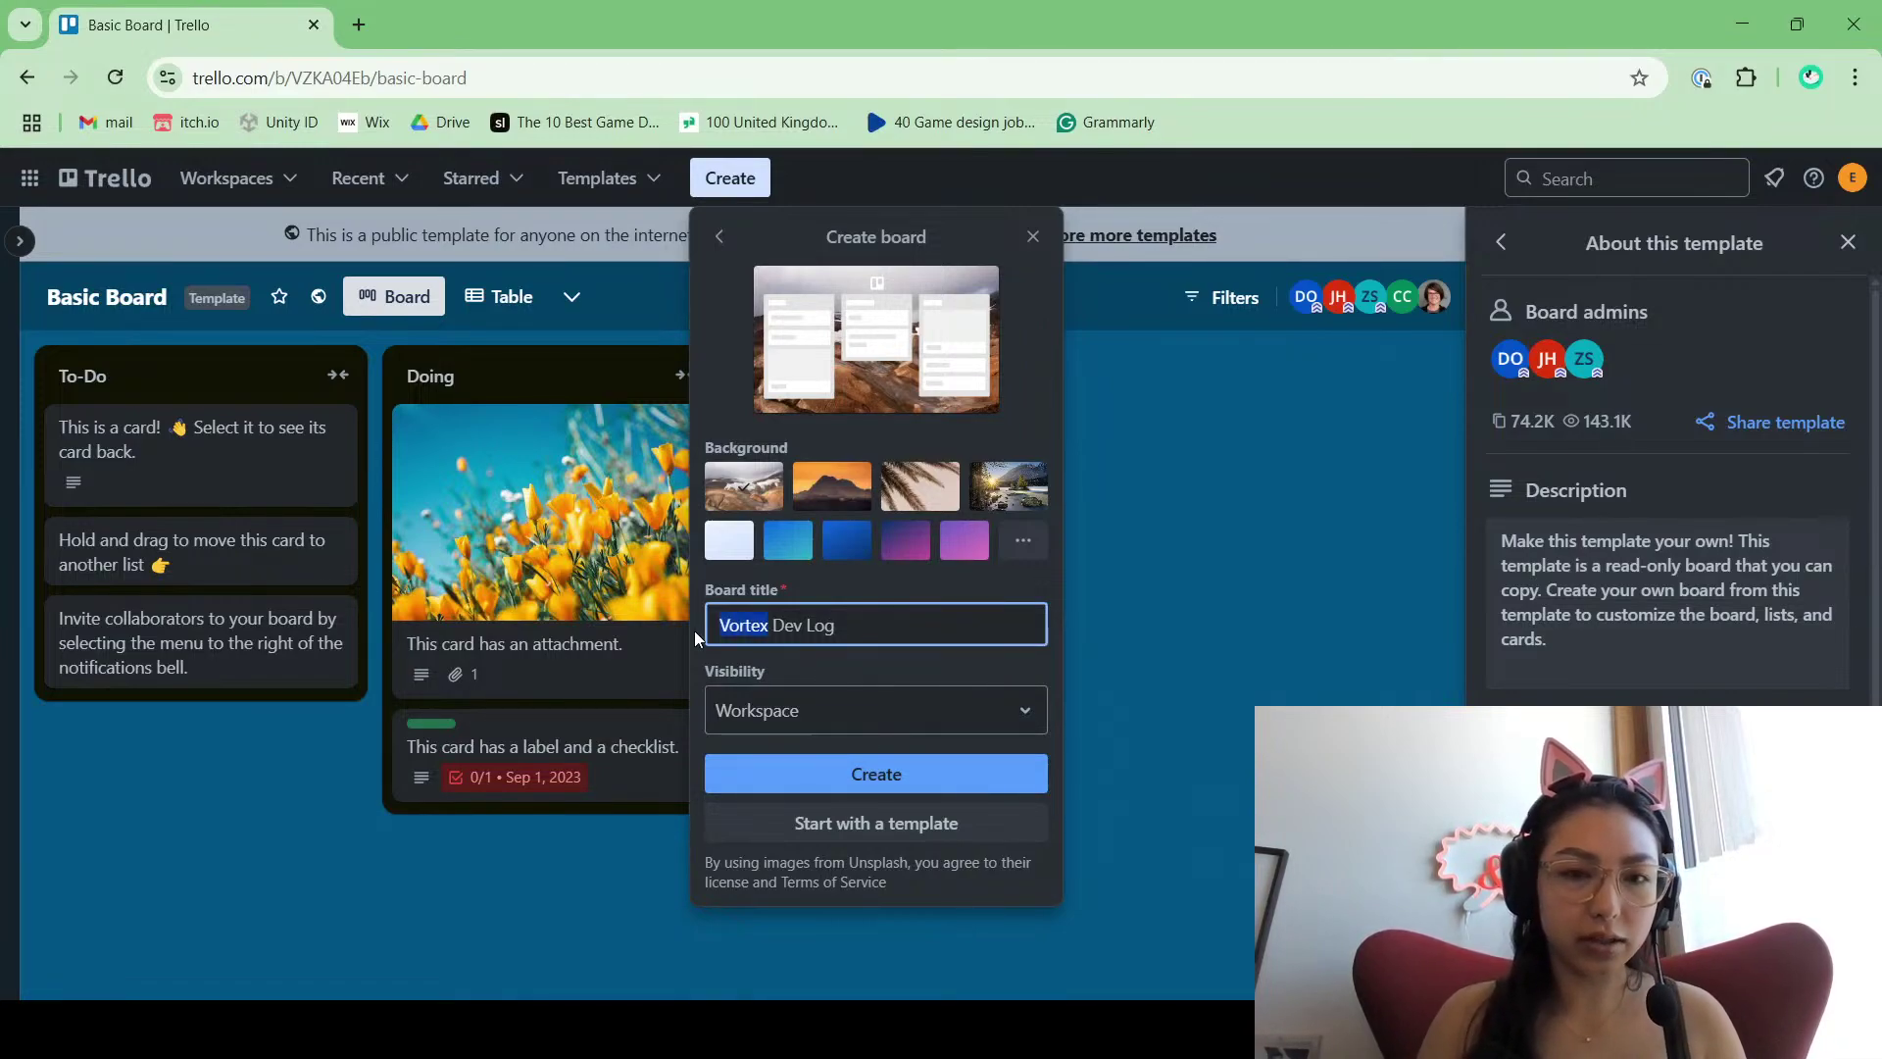
text(*Ow)
text(e)
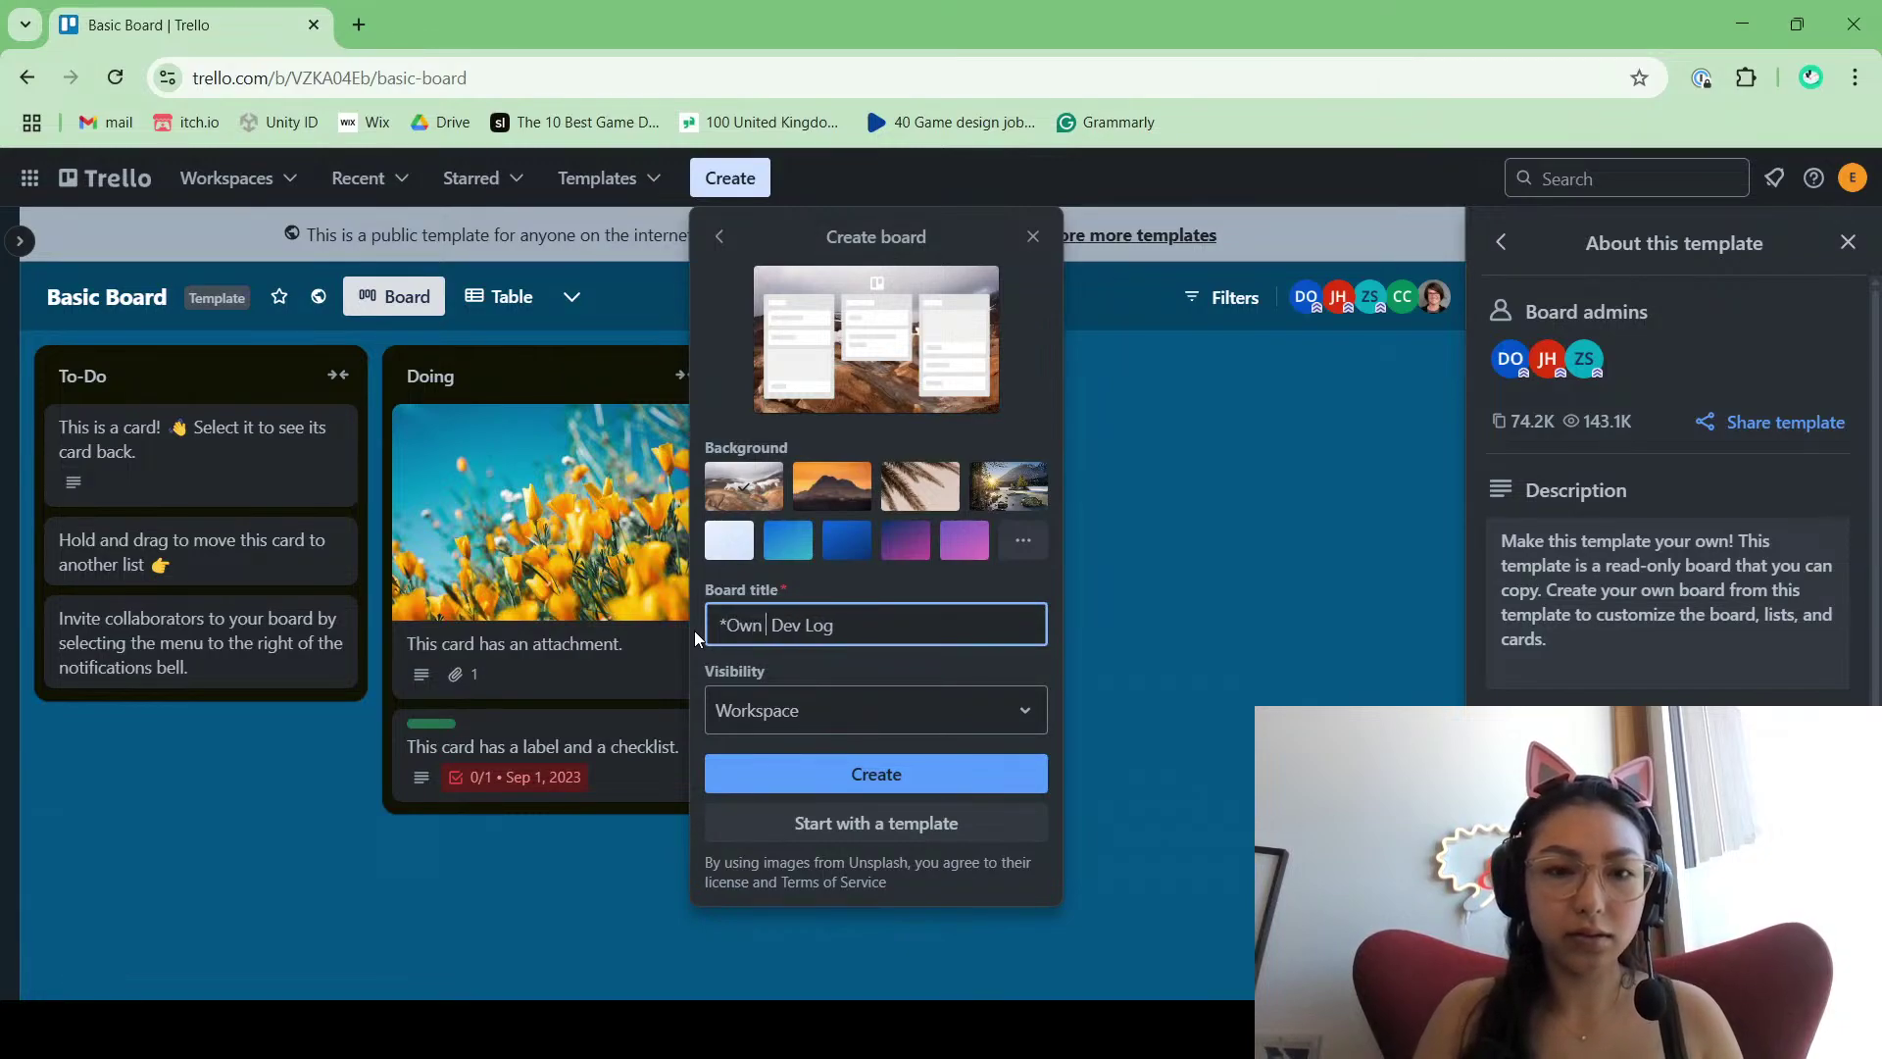
key(BackSpace)
key(BackSpace)
key(BackSpace)
text(Game*)
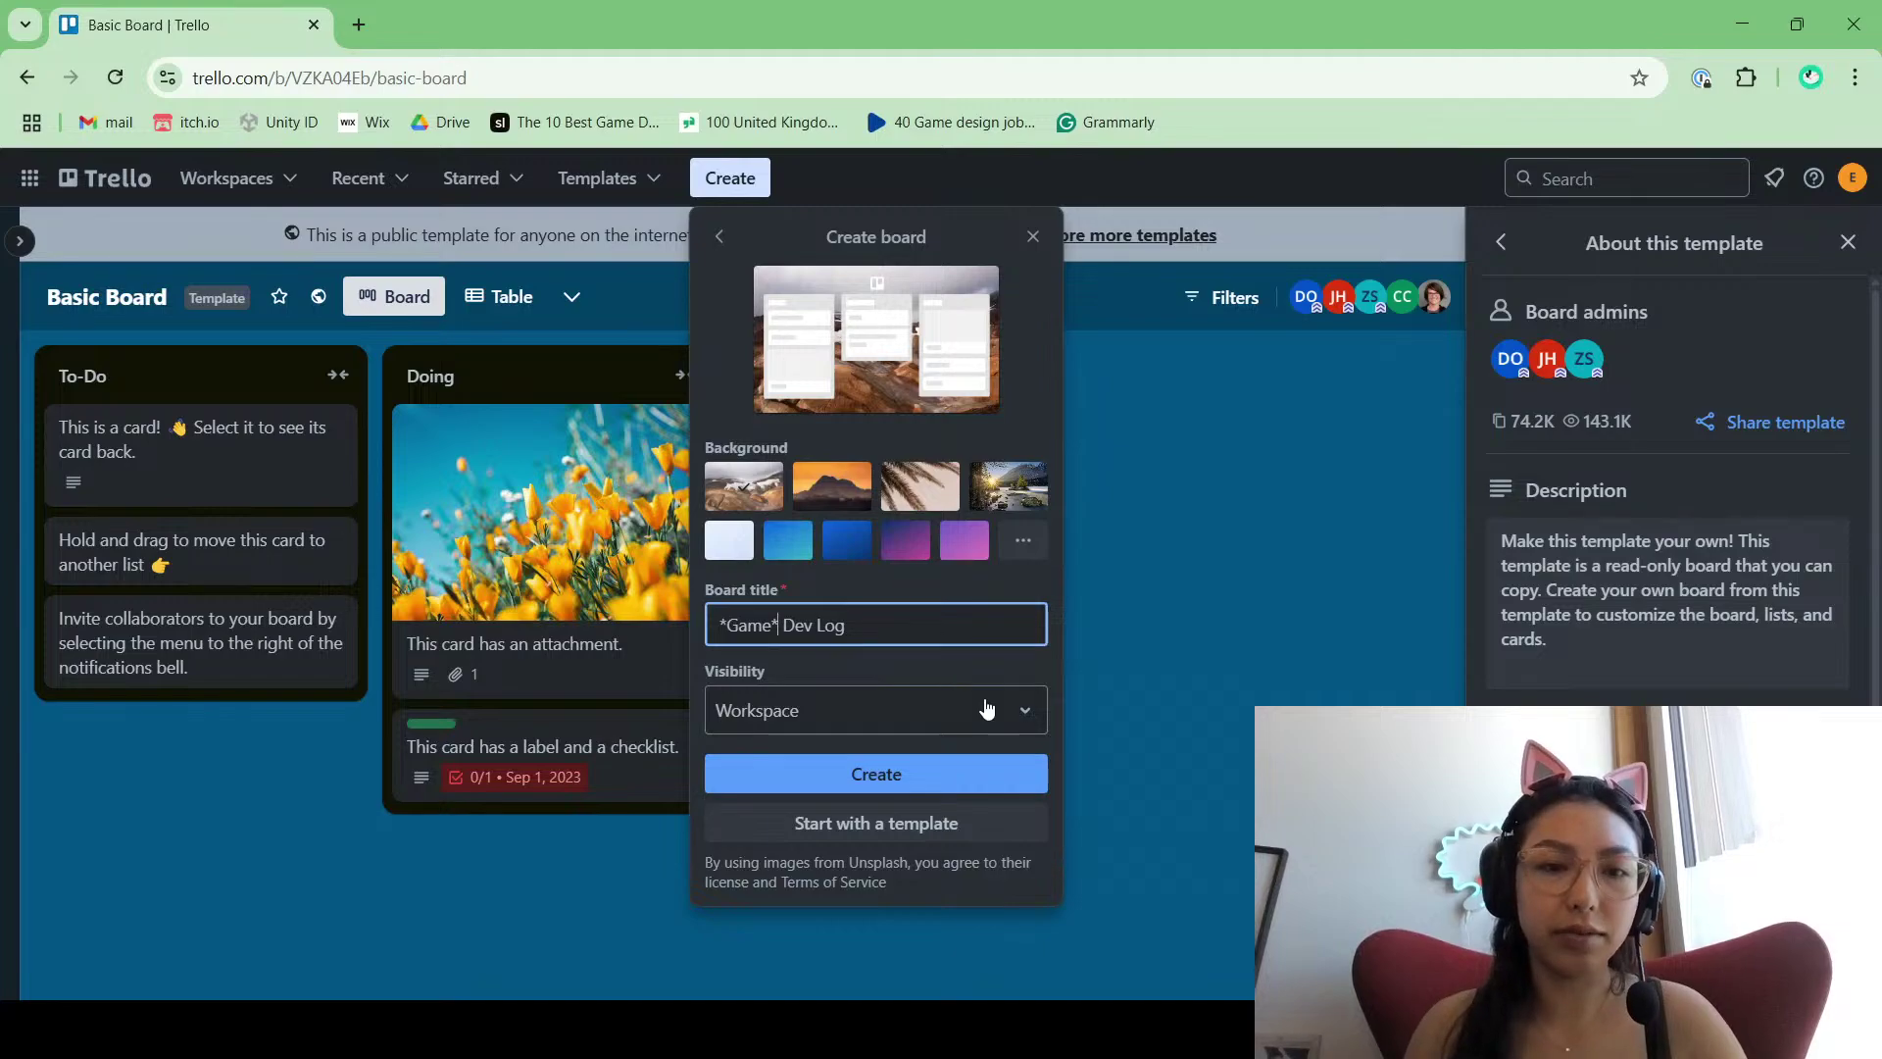
click(947, 710)
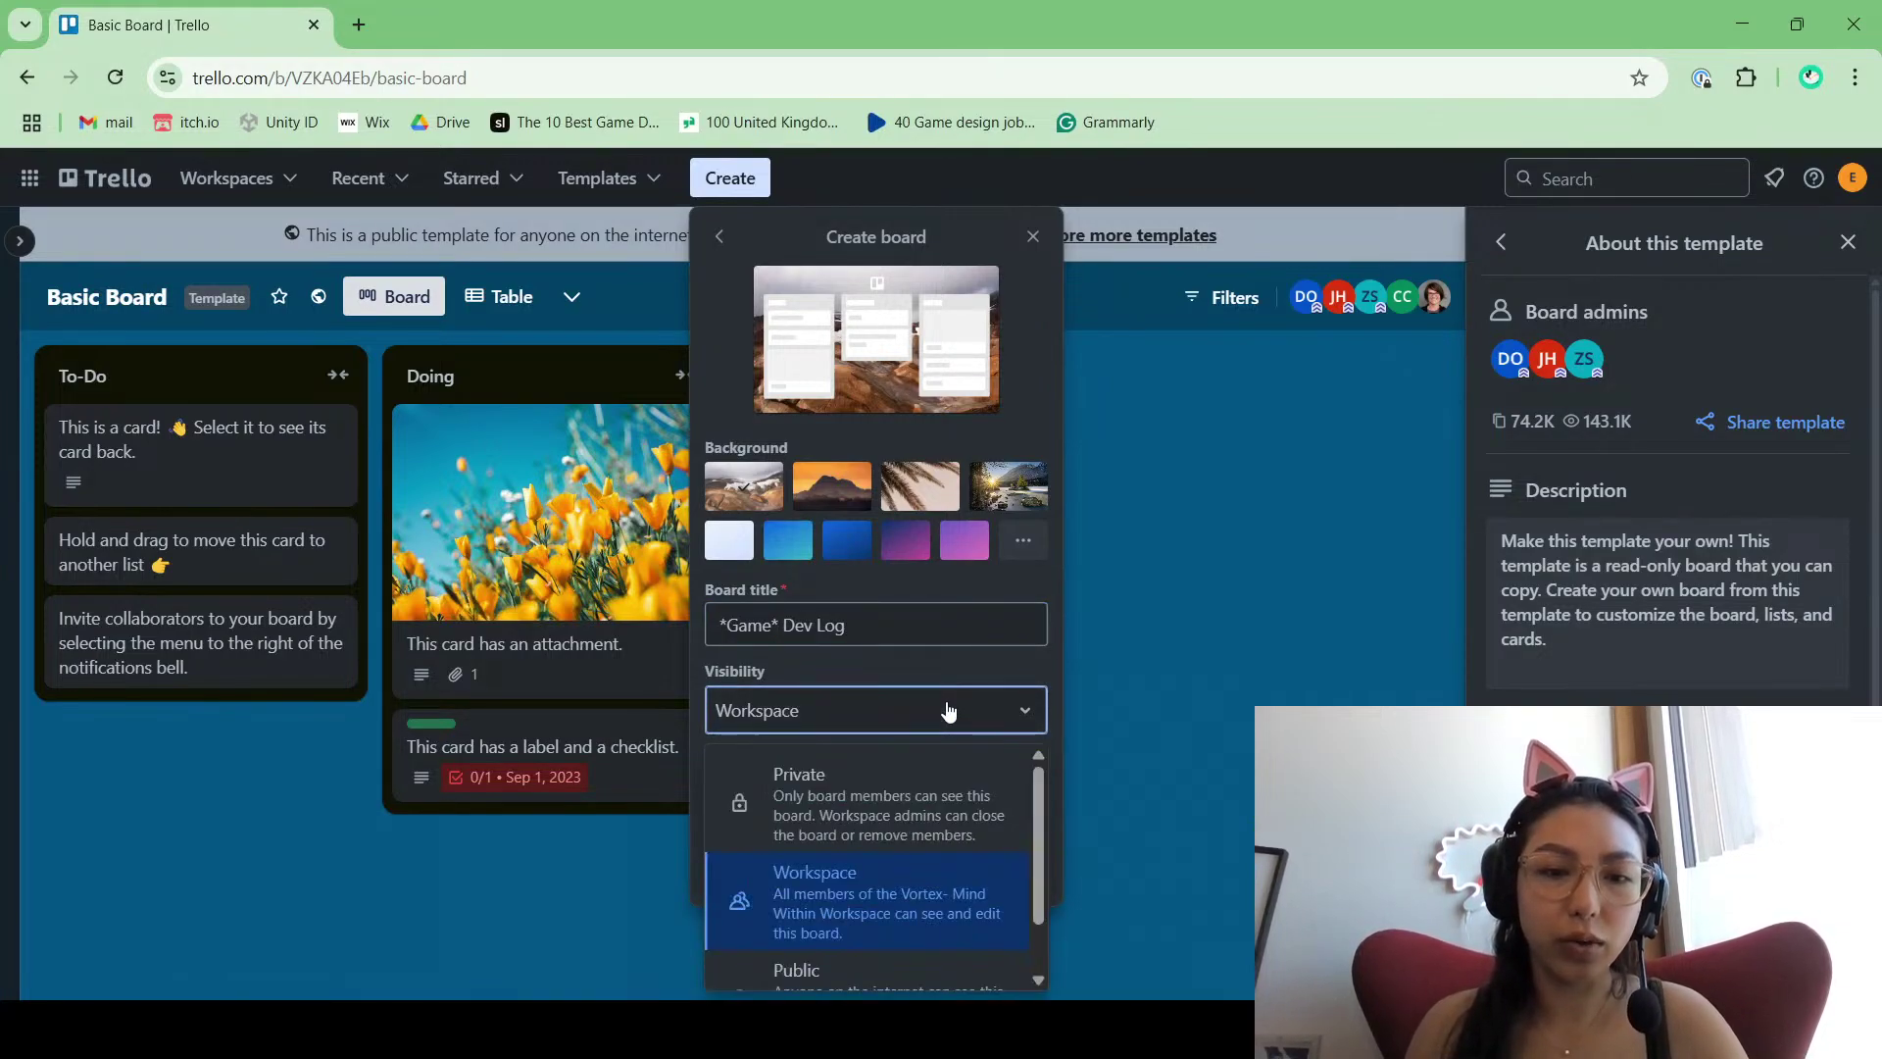
click(948, 710)
click(892, 779)
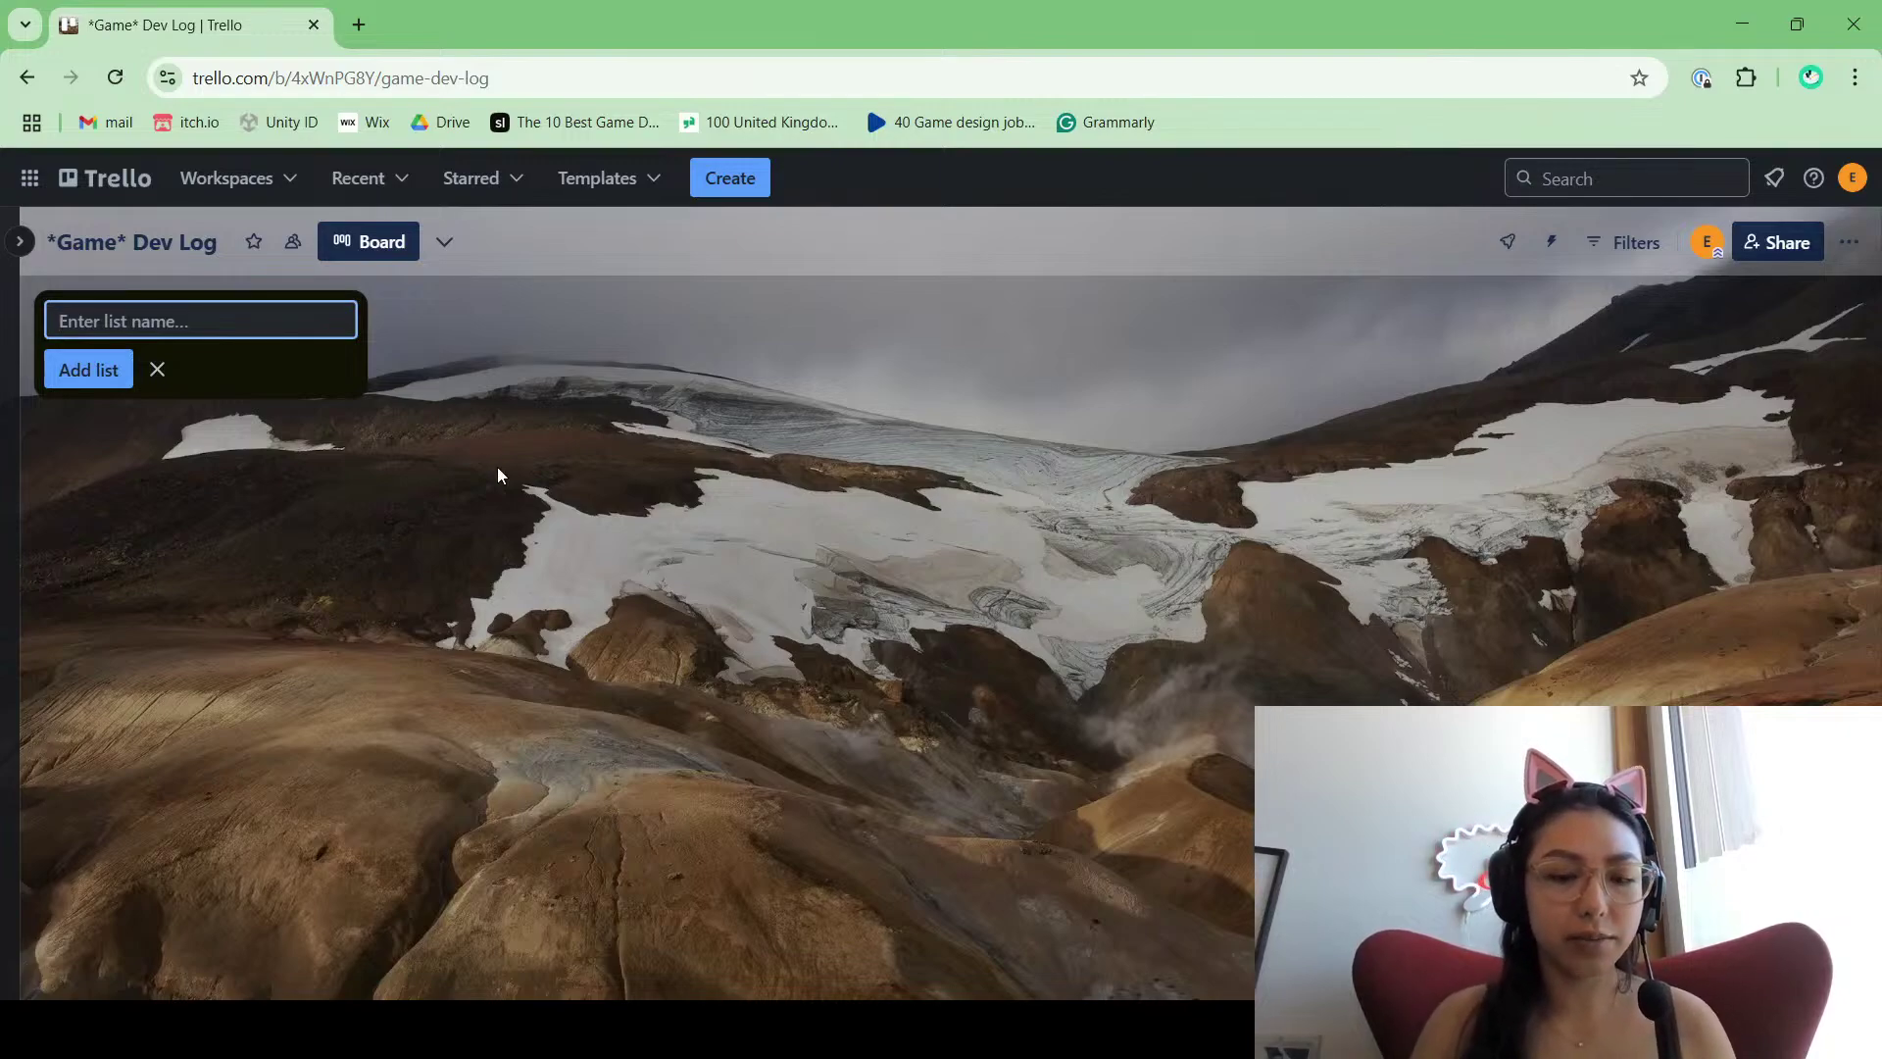
Step: Add a list named "Important Documents" and give it a card titled "Link to Github"
text(Important Documents)
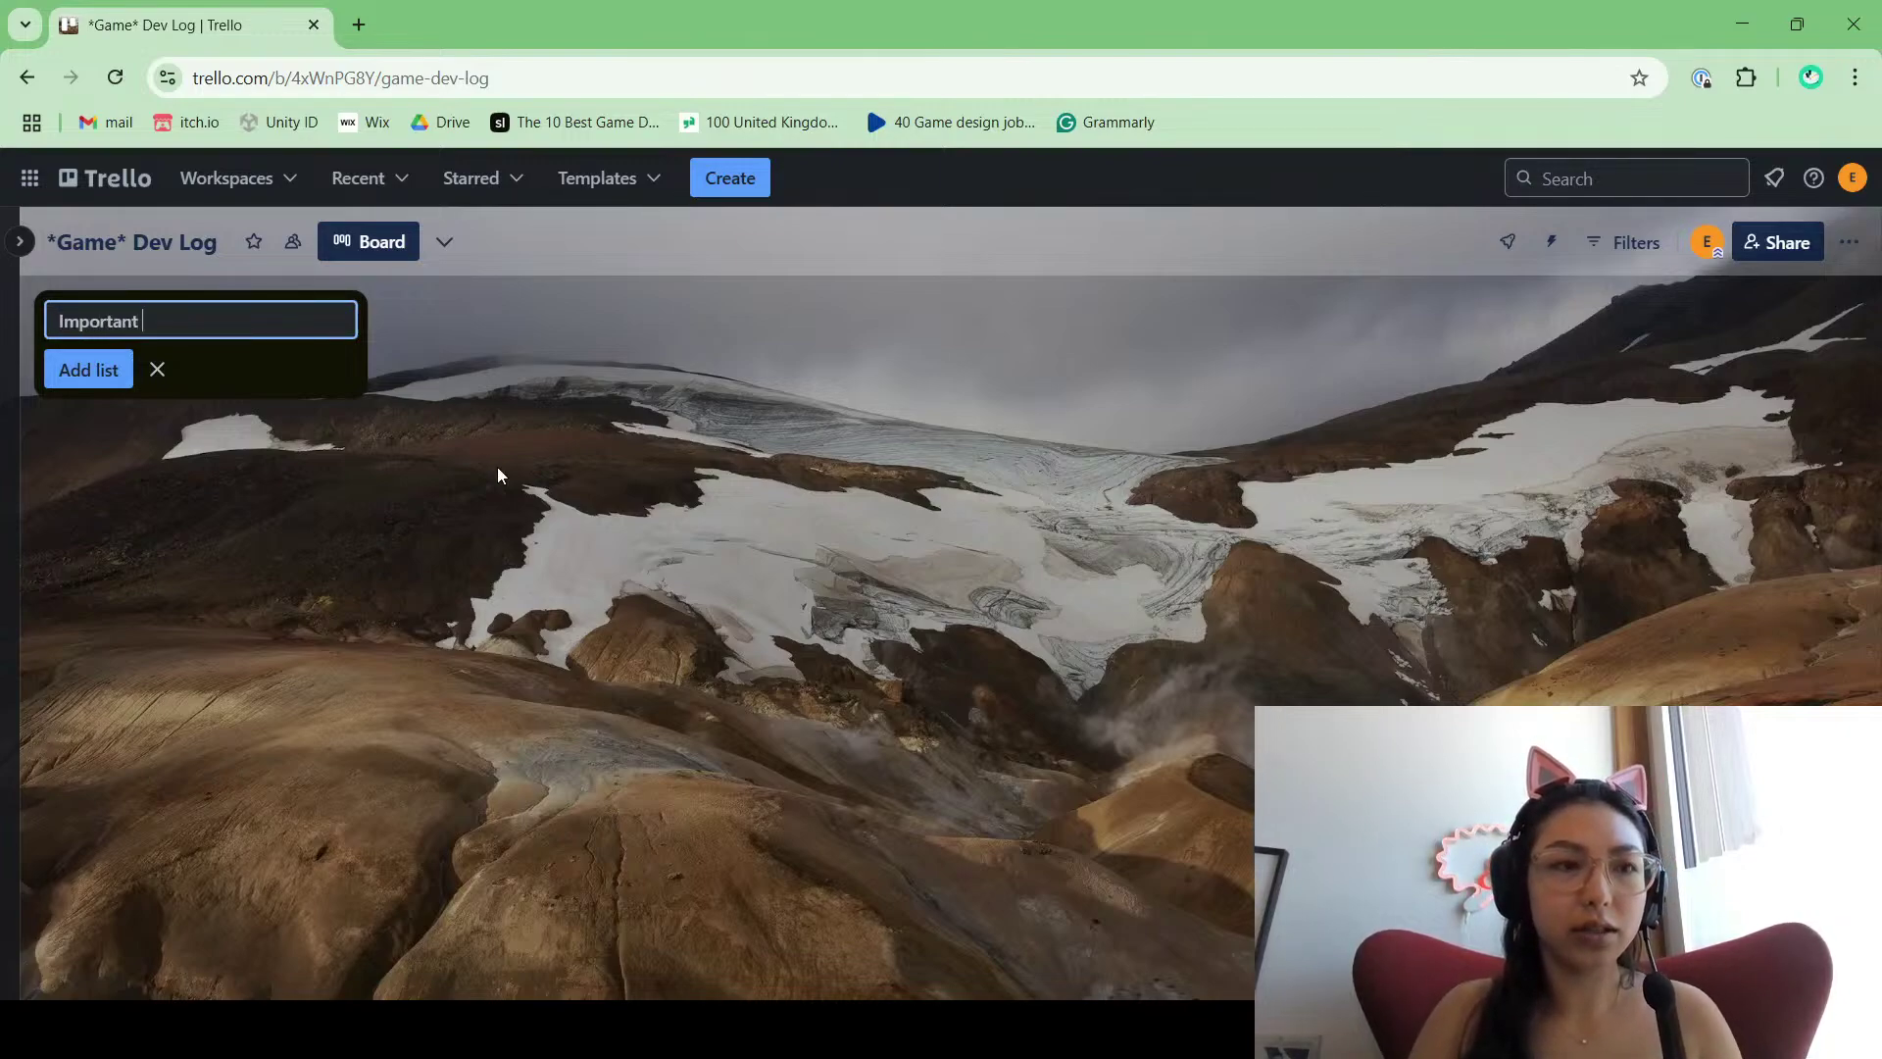
key(Return)
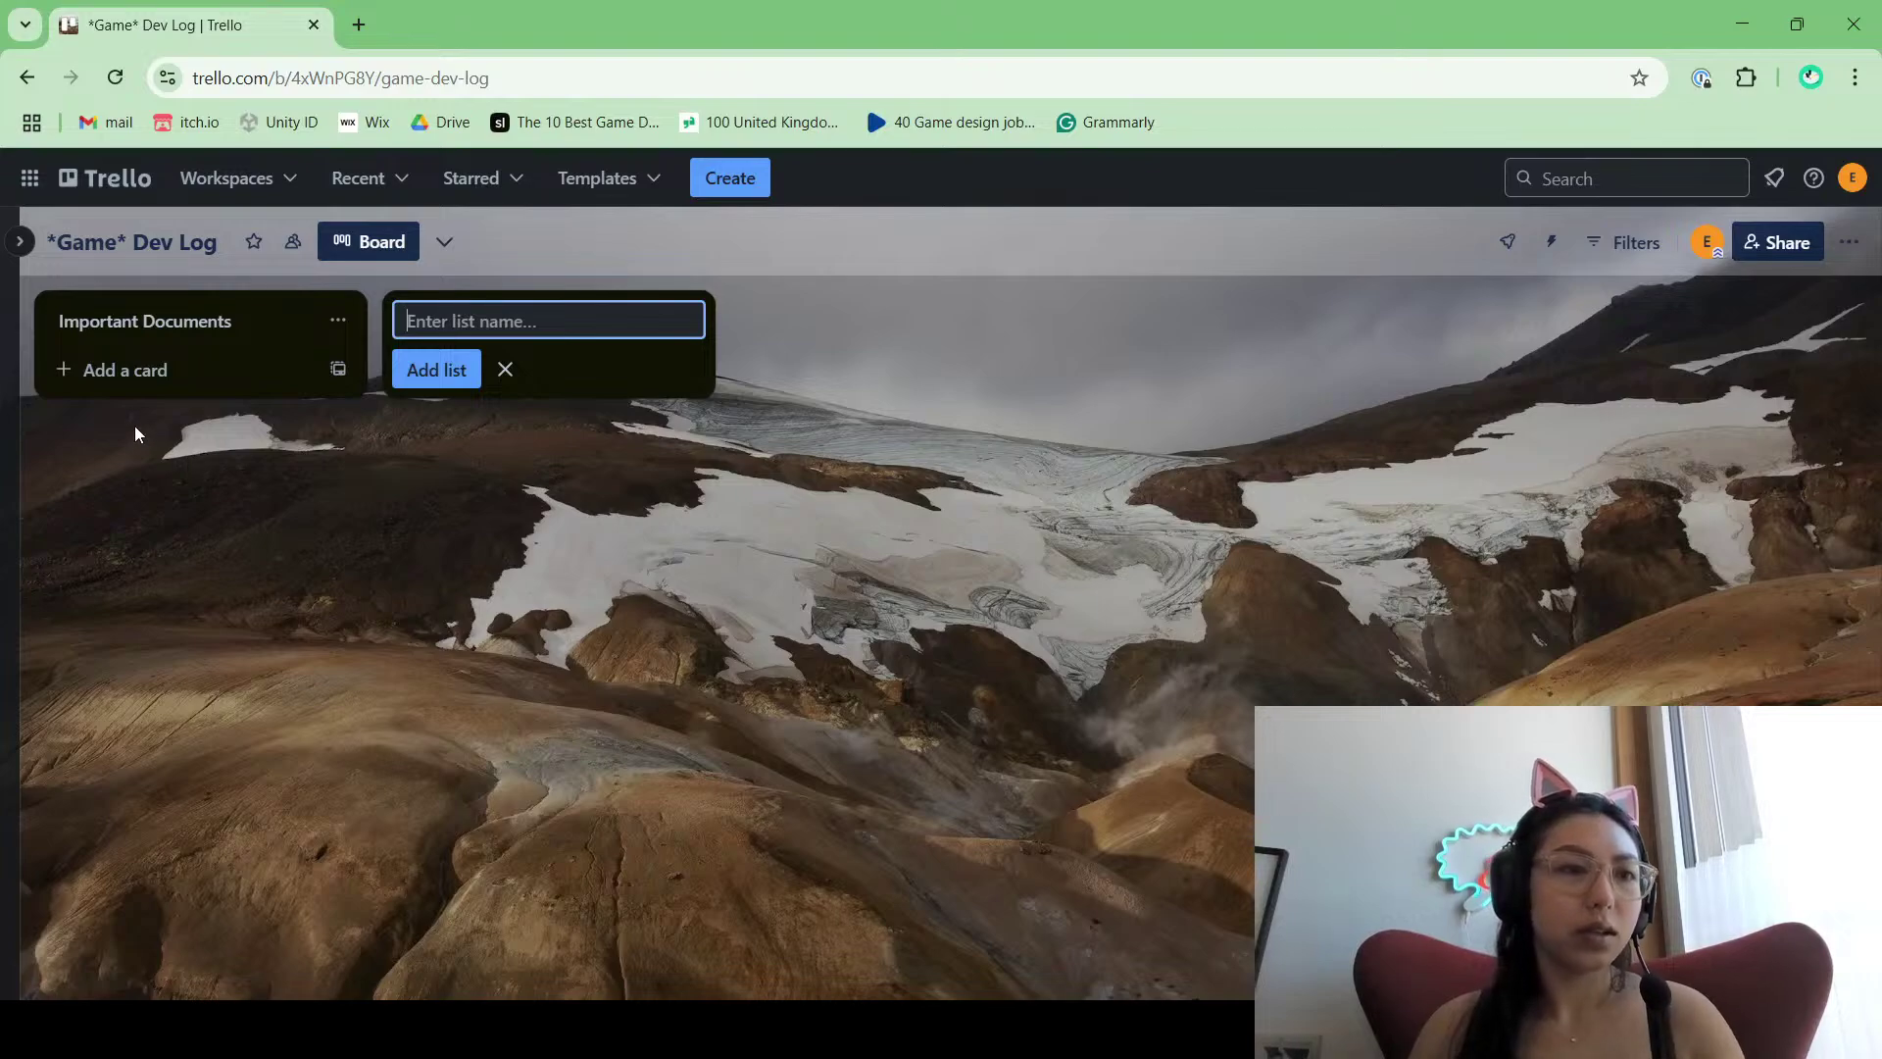
click(124, 369)
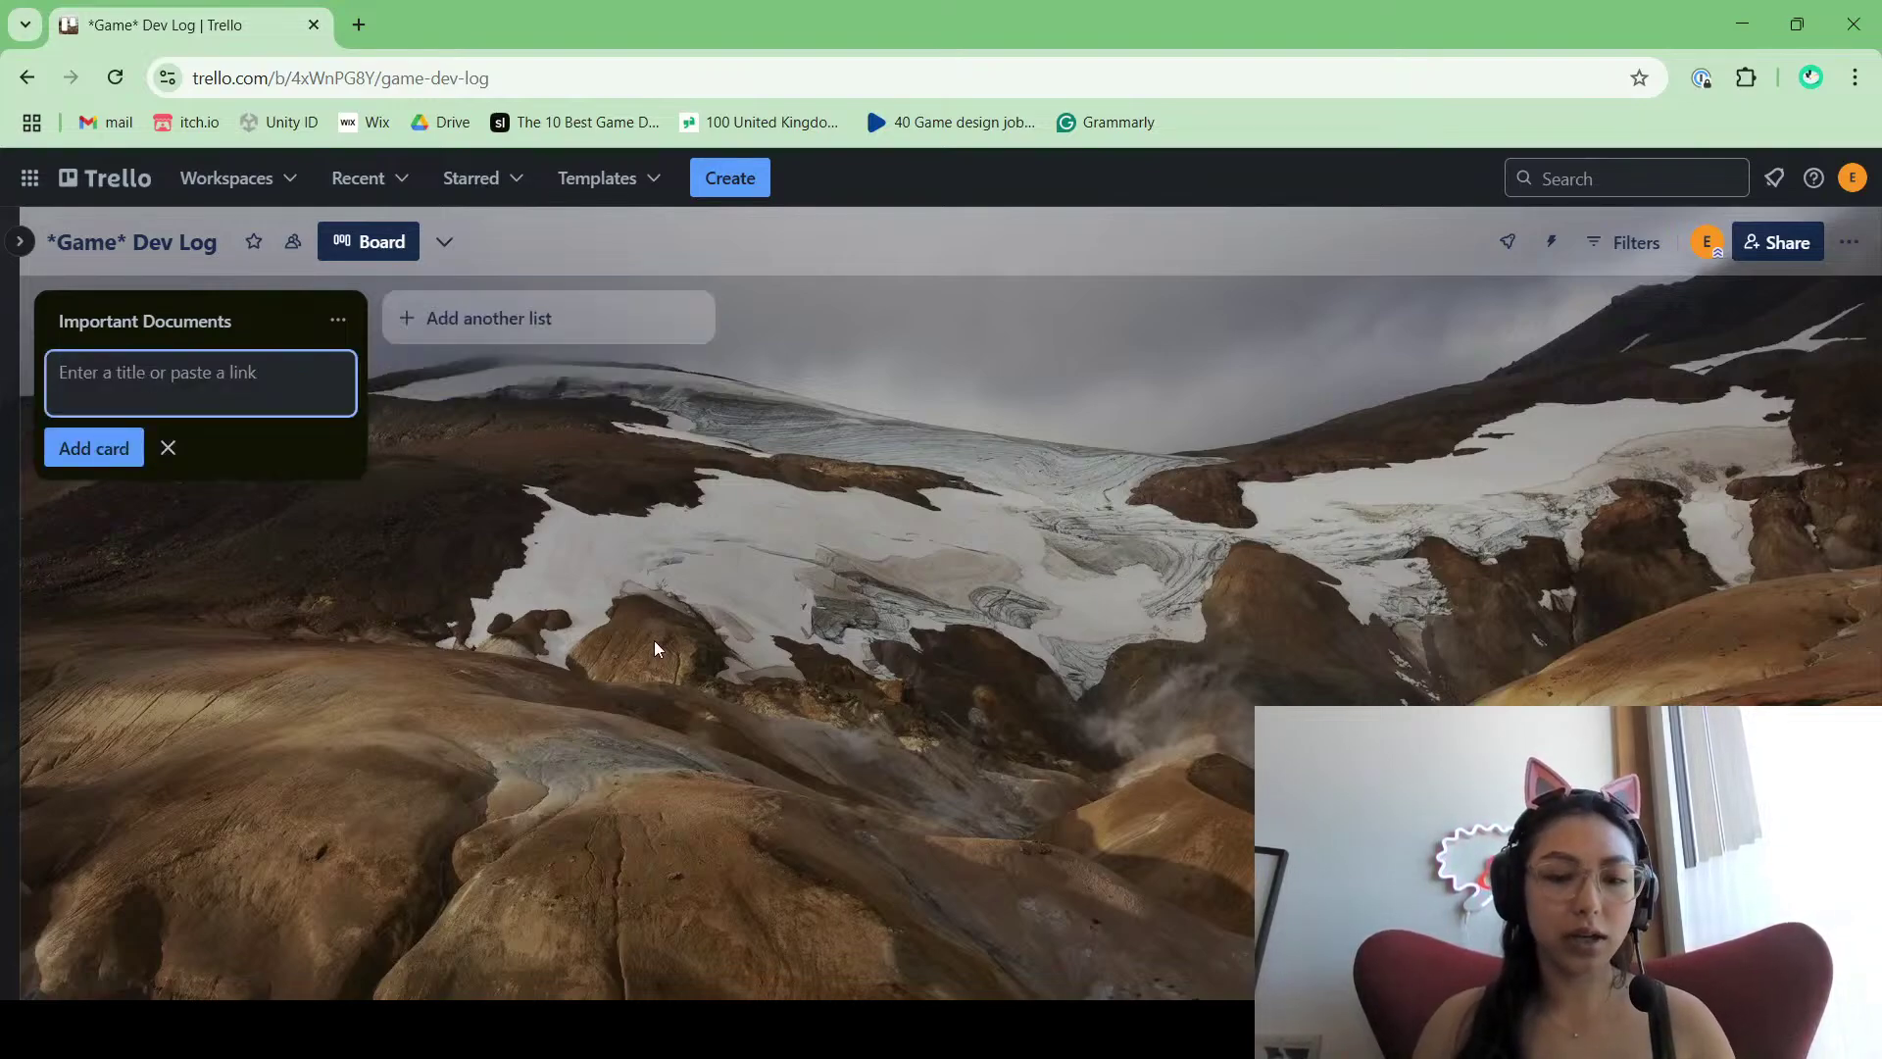
text(L)
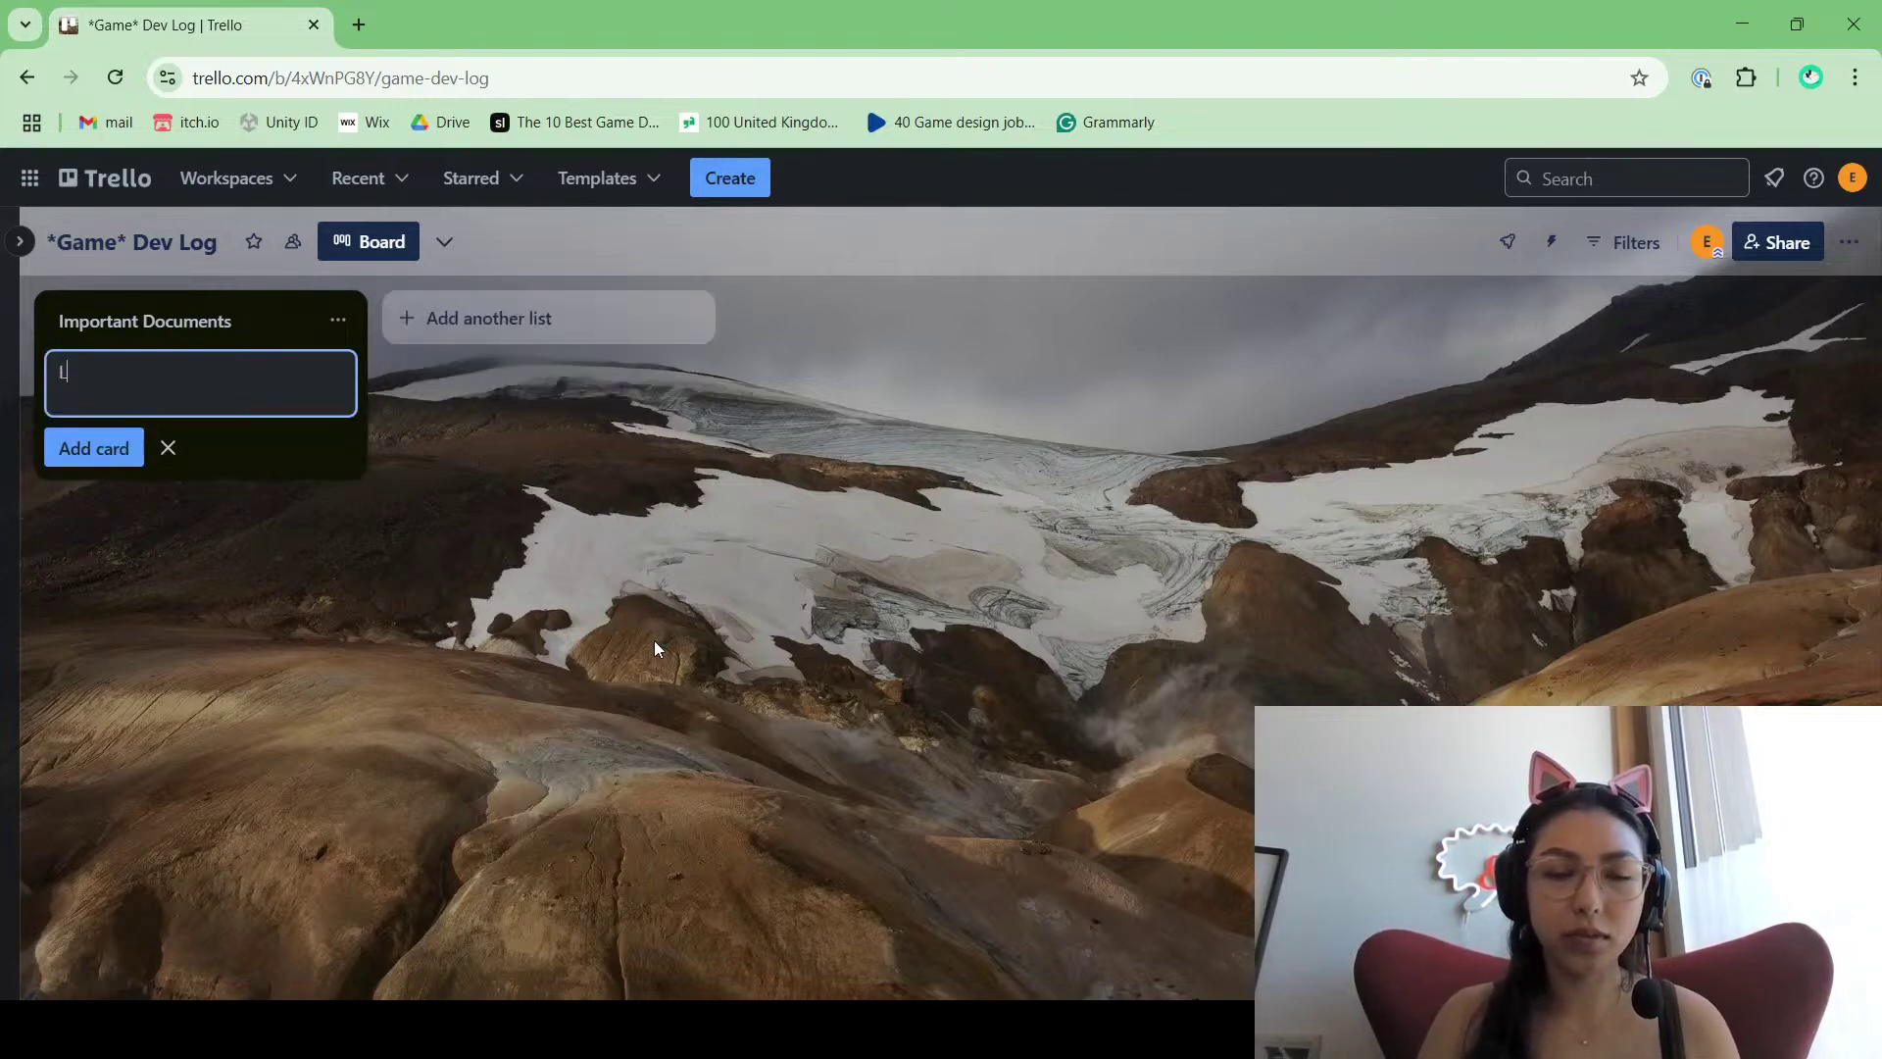
text(ink to G)
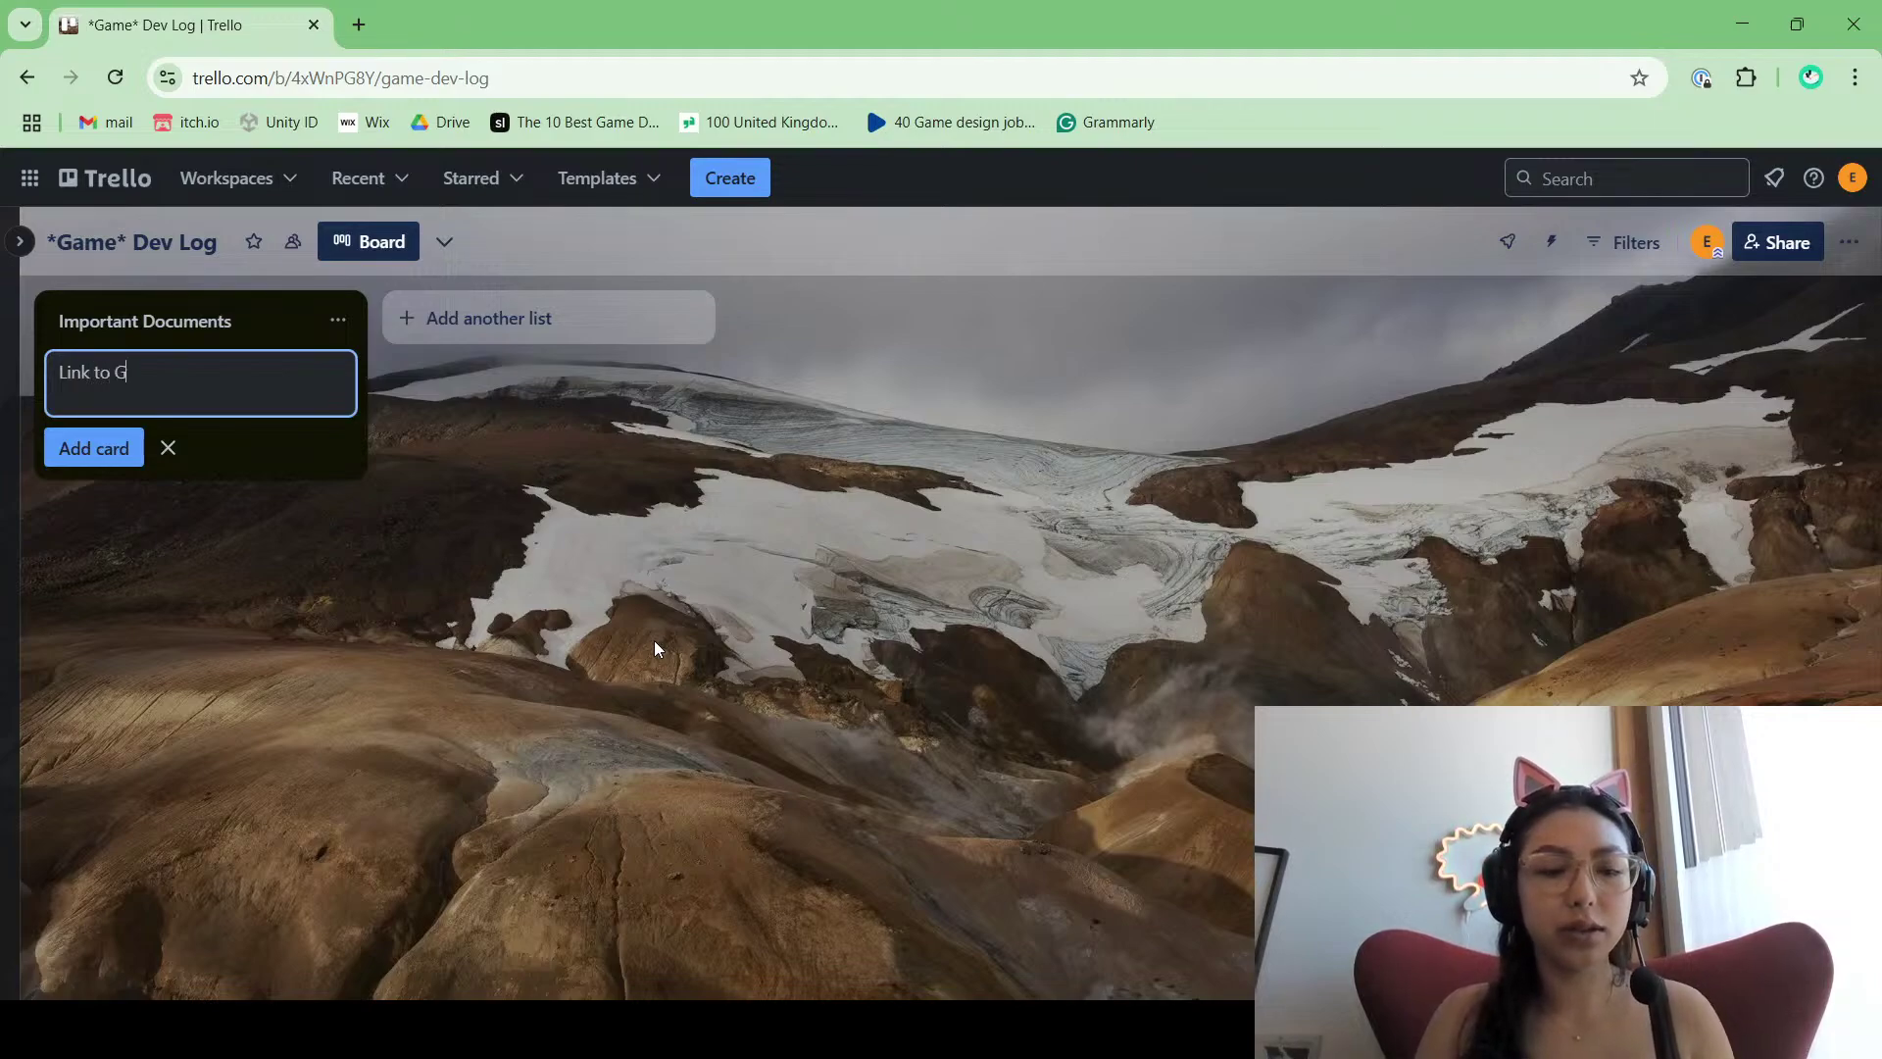
text(ithub)
key(Return)
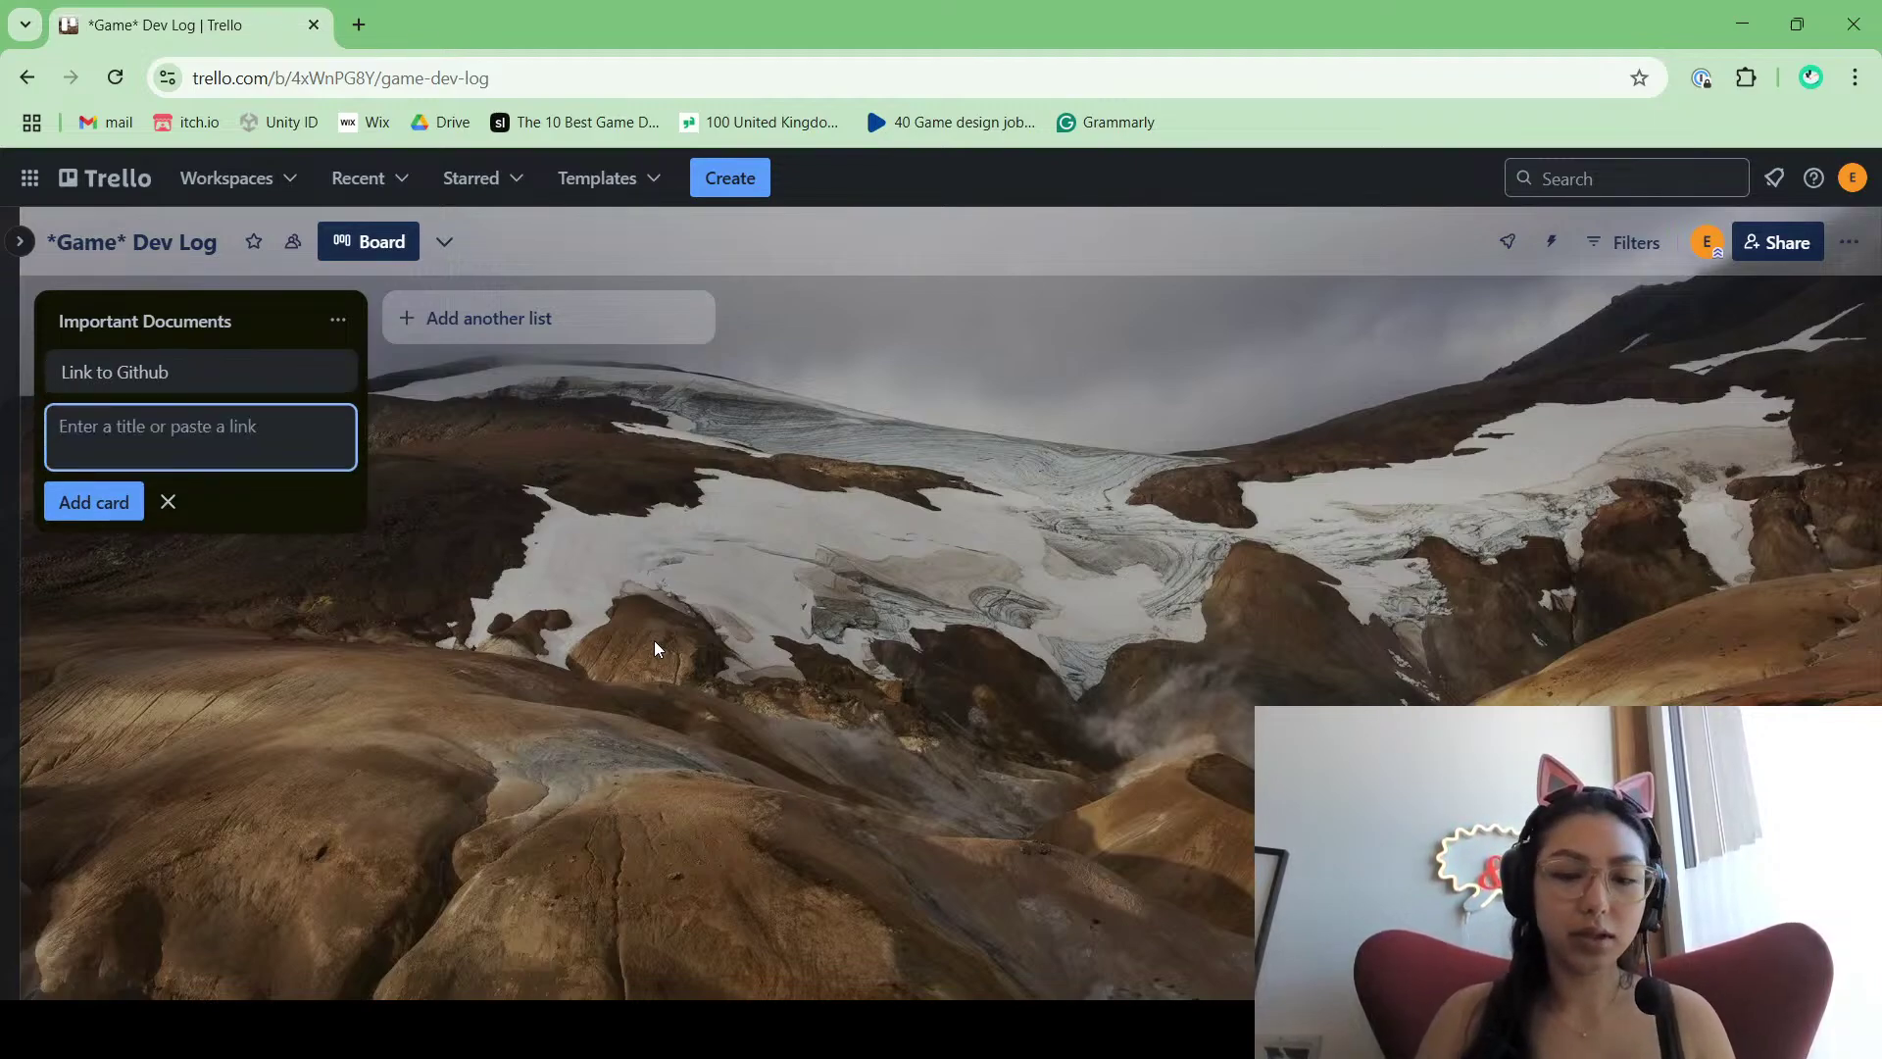
Step: Add two more cards to the Important Documents list, titled "Link to Drive" and "Posswords"
text(Link to D)
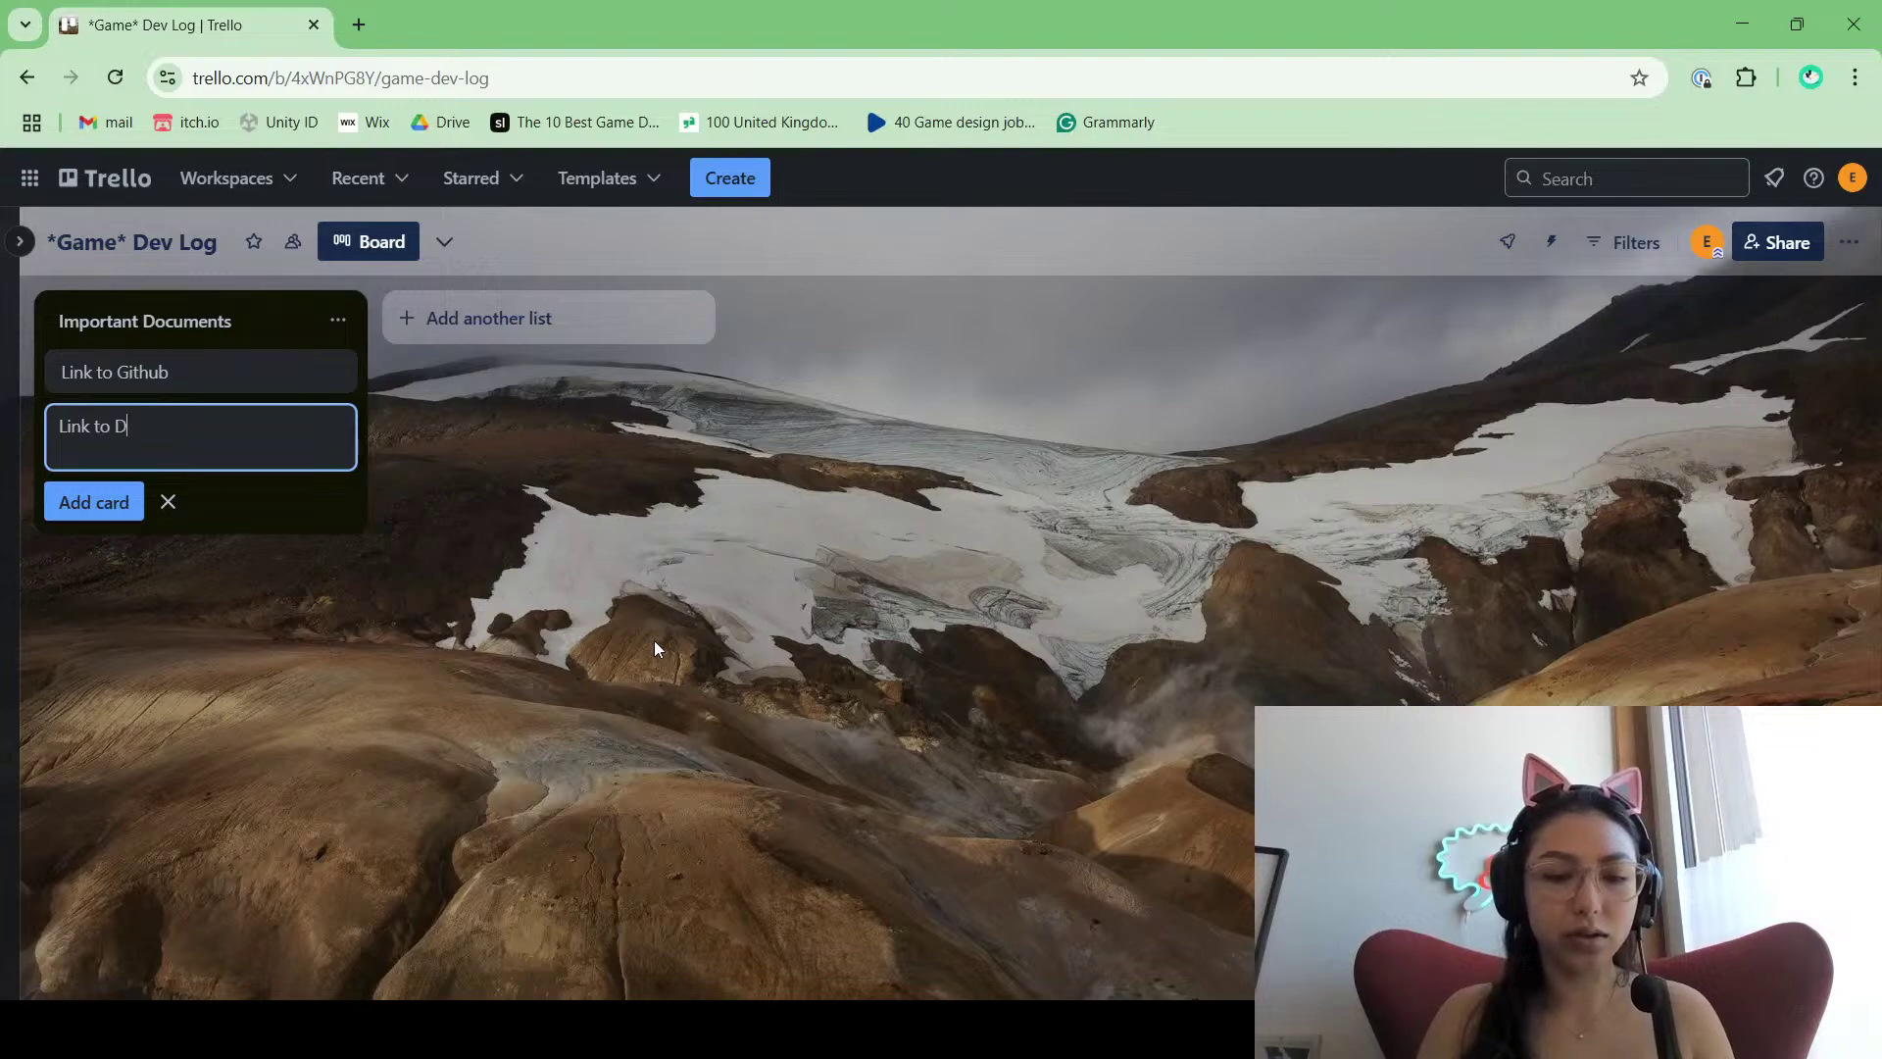
text(rive)
key(Return)
text(Poss)
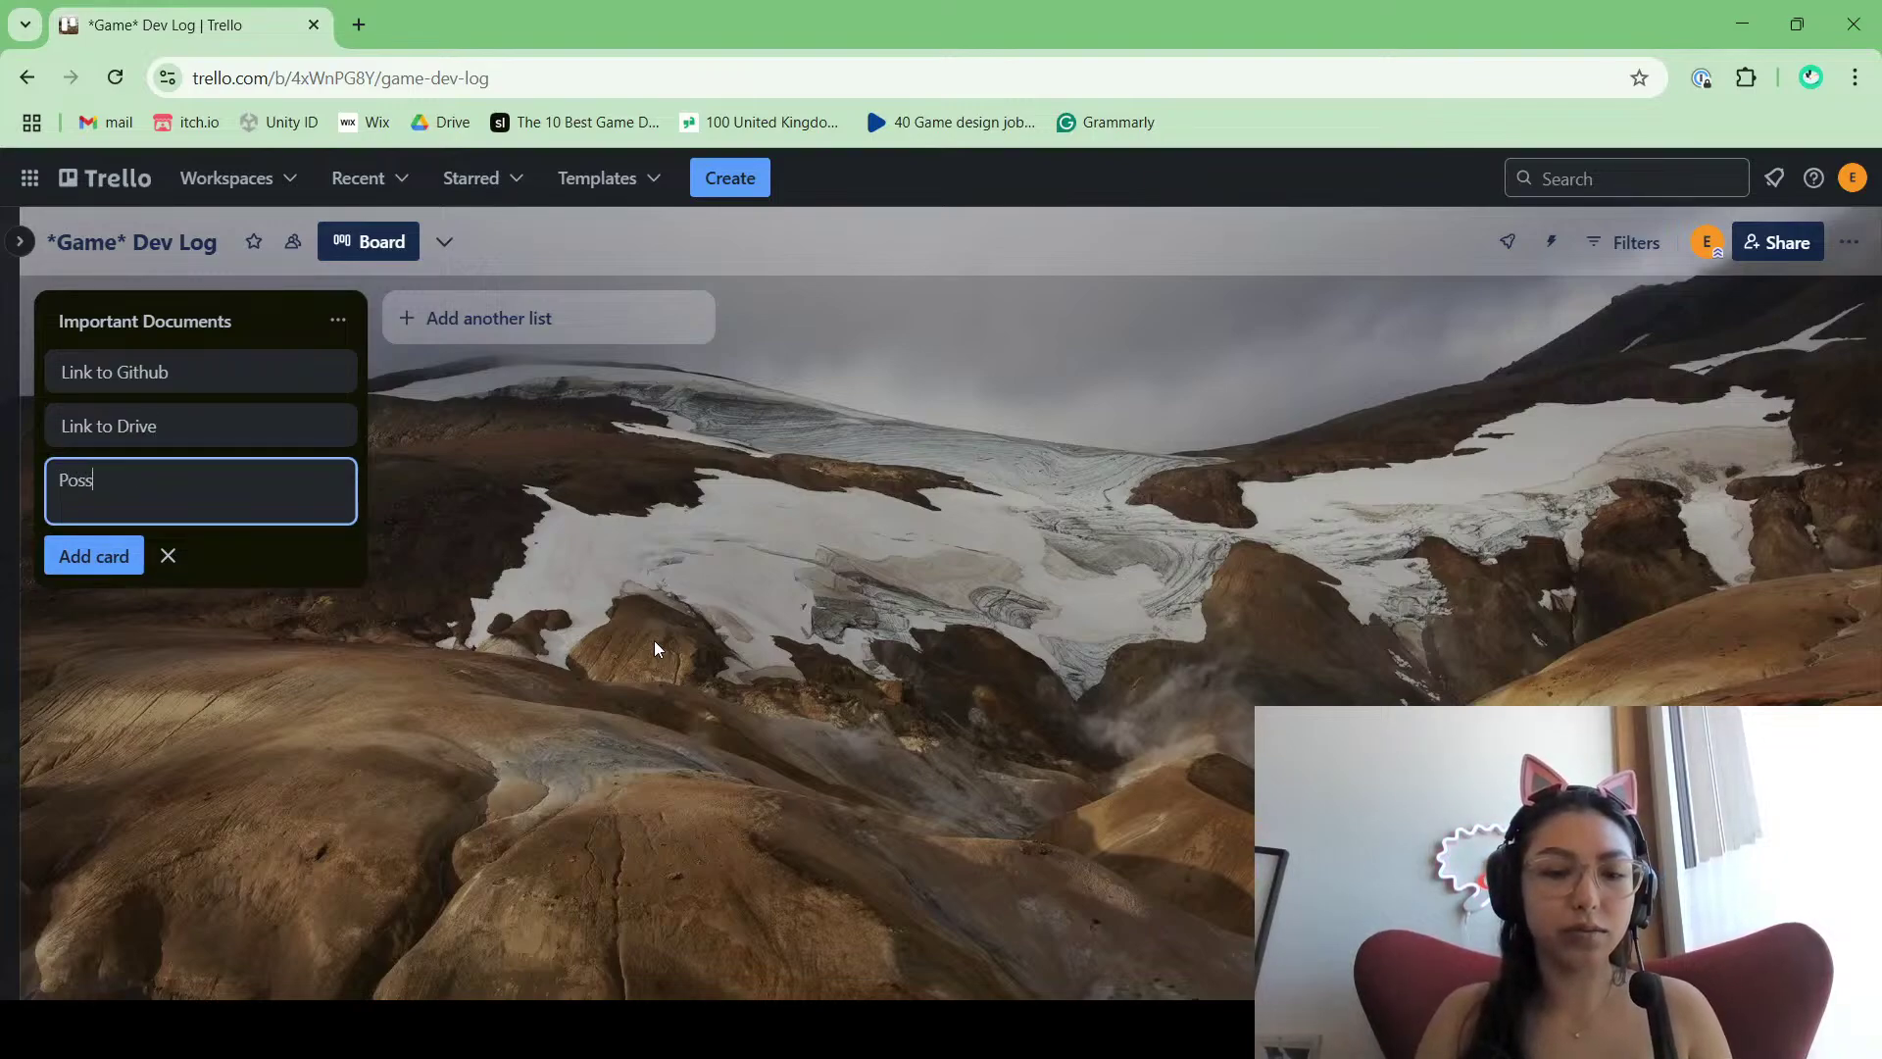
text(wor)
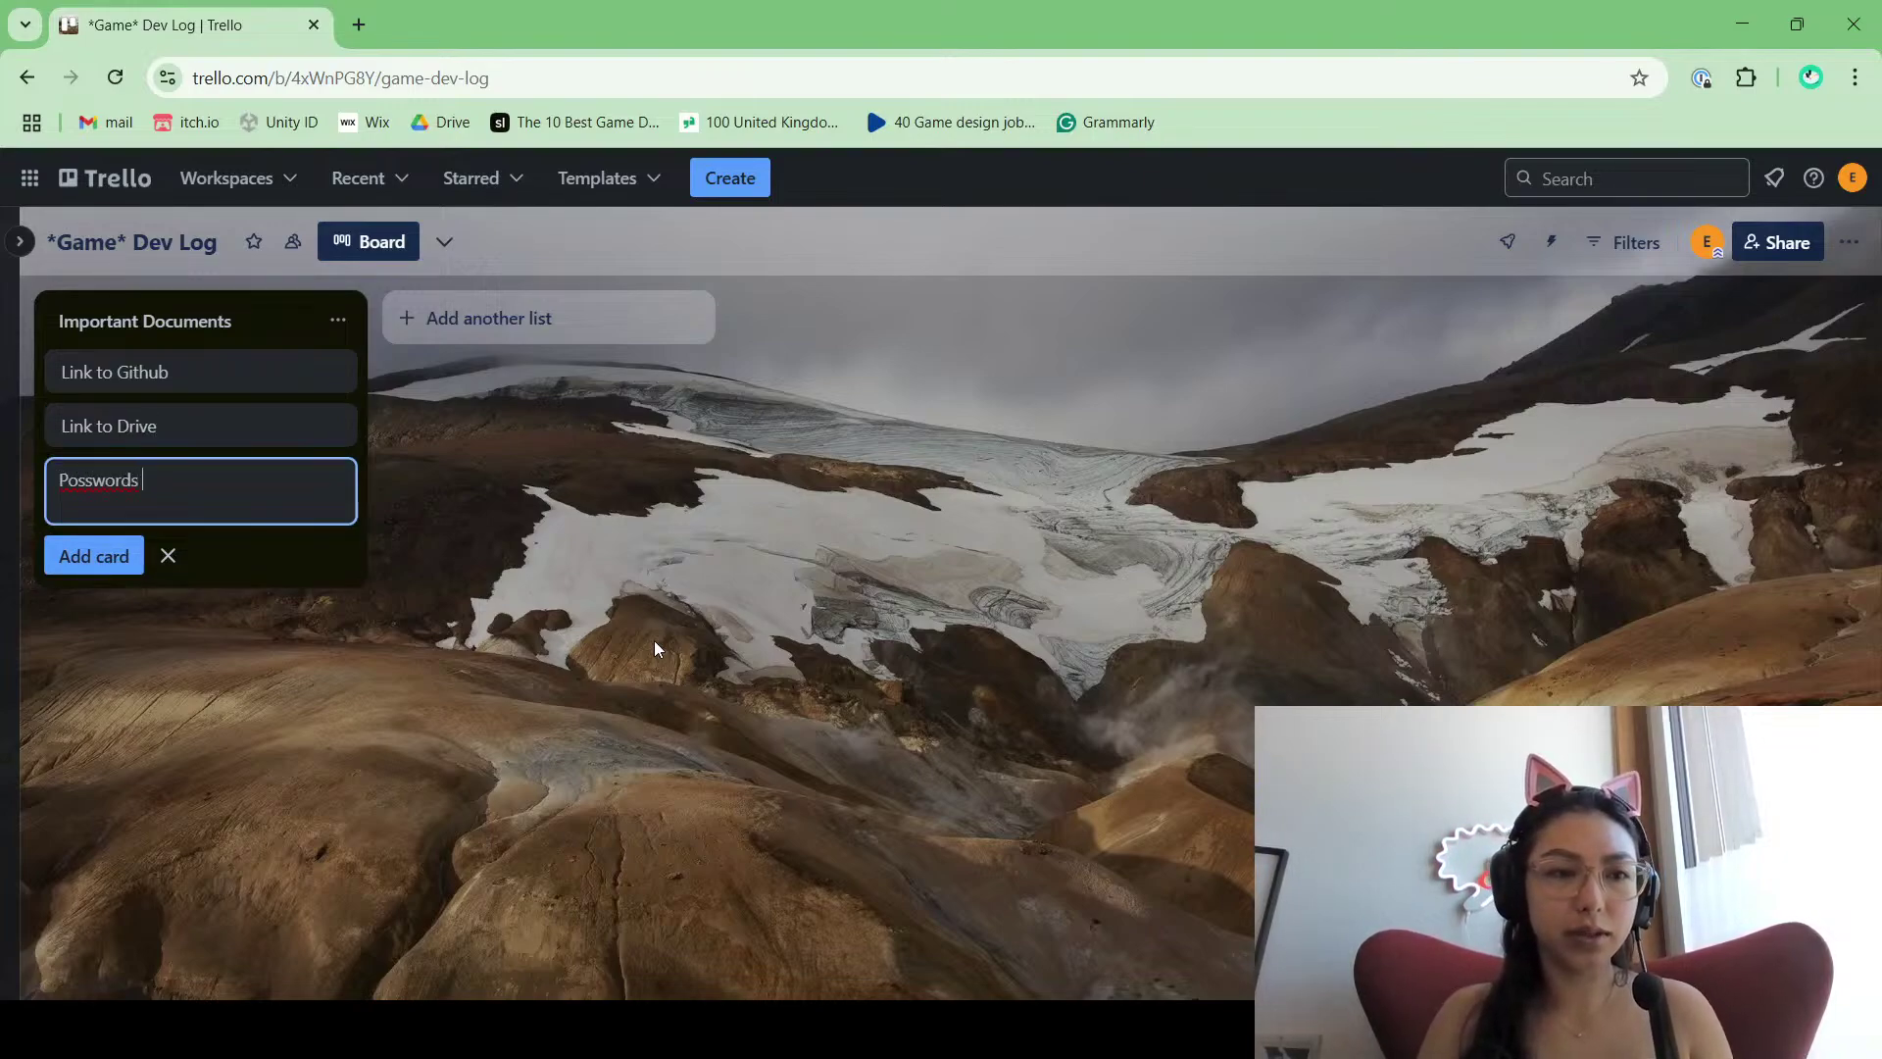
text(ds)
key(Return)
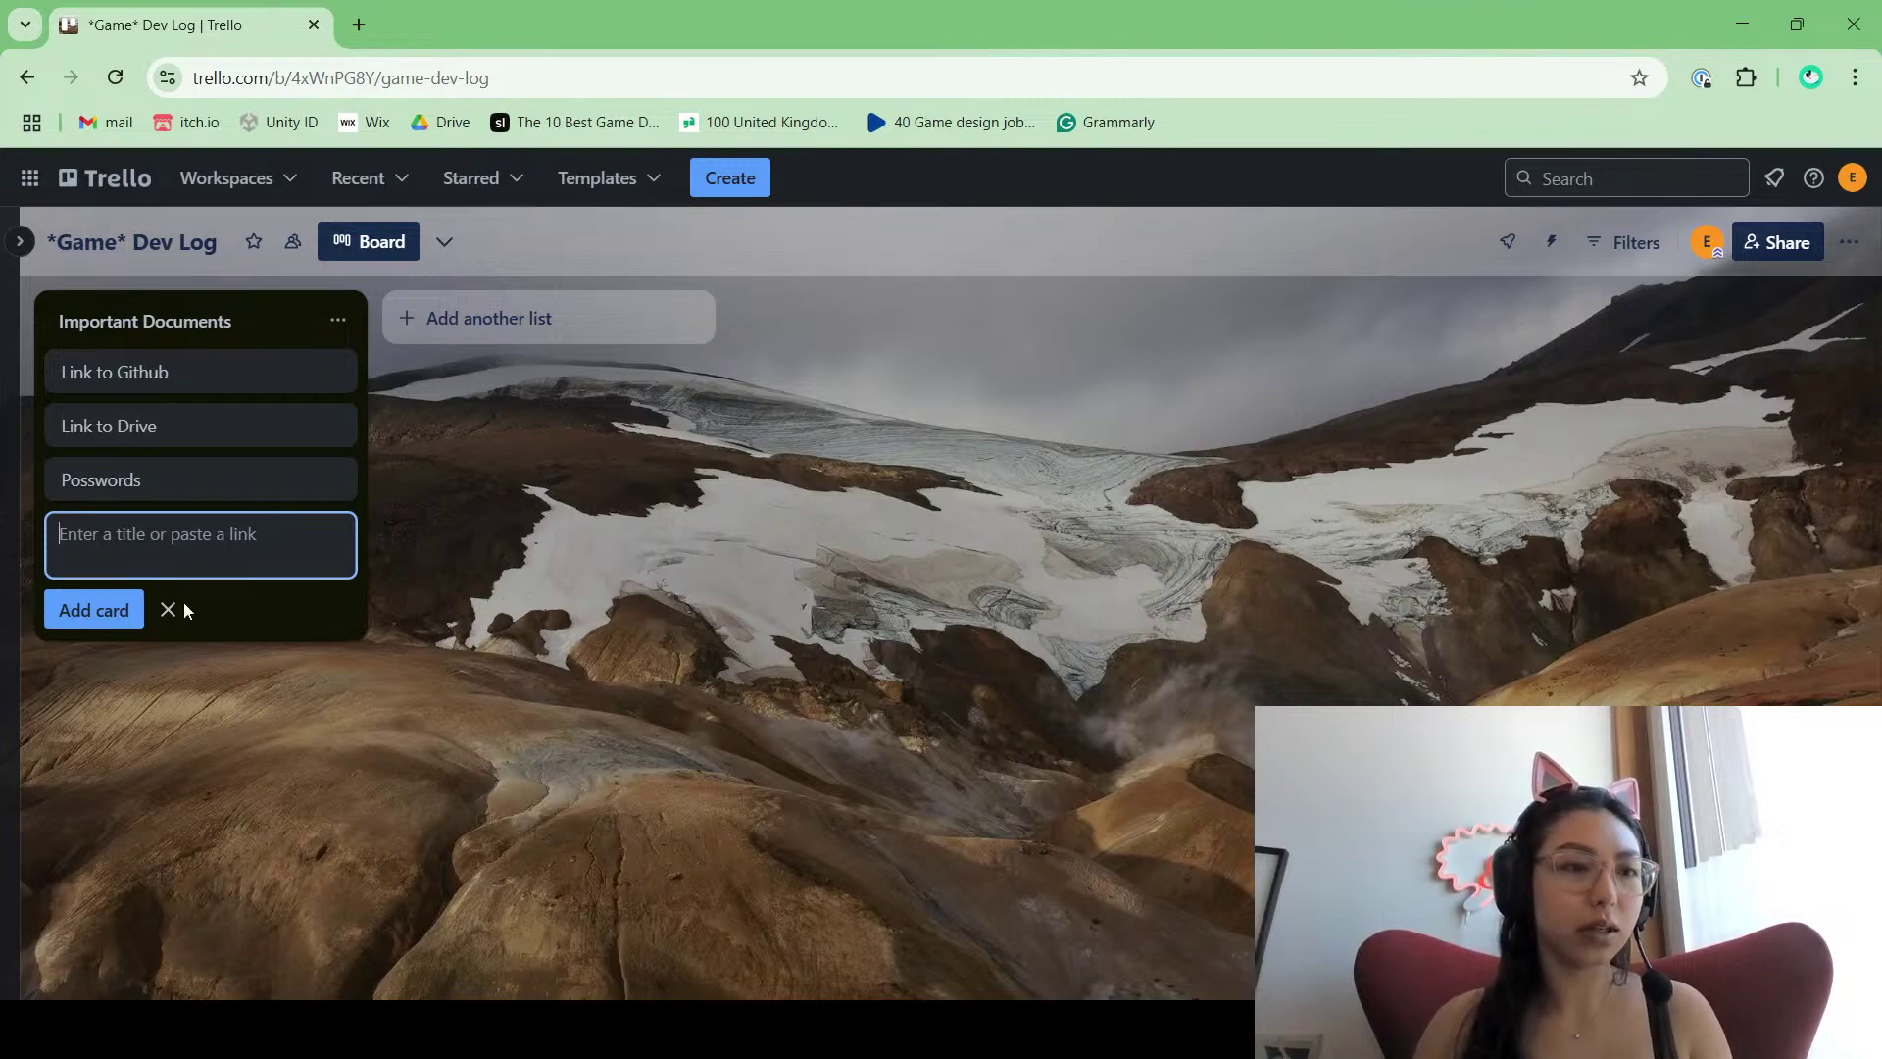
Step: Open the "Posswords" card and correct its title to "Passwords"
click(114, 483)
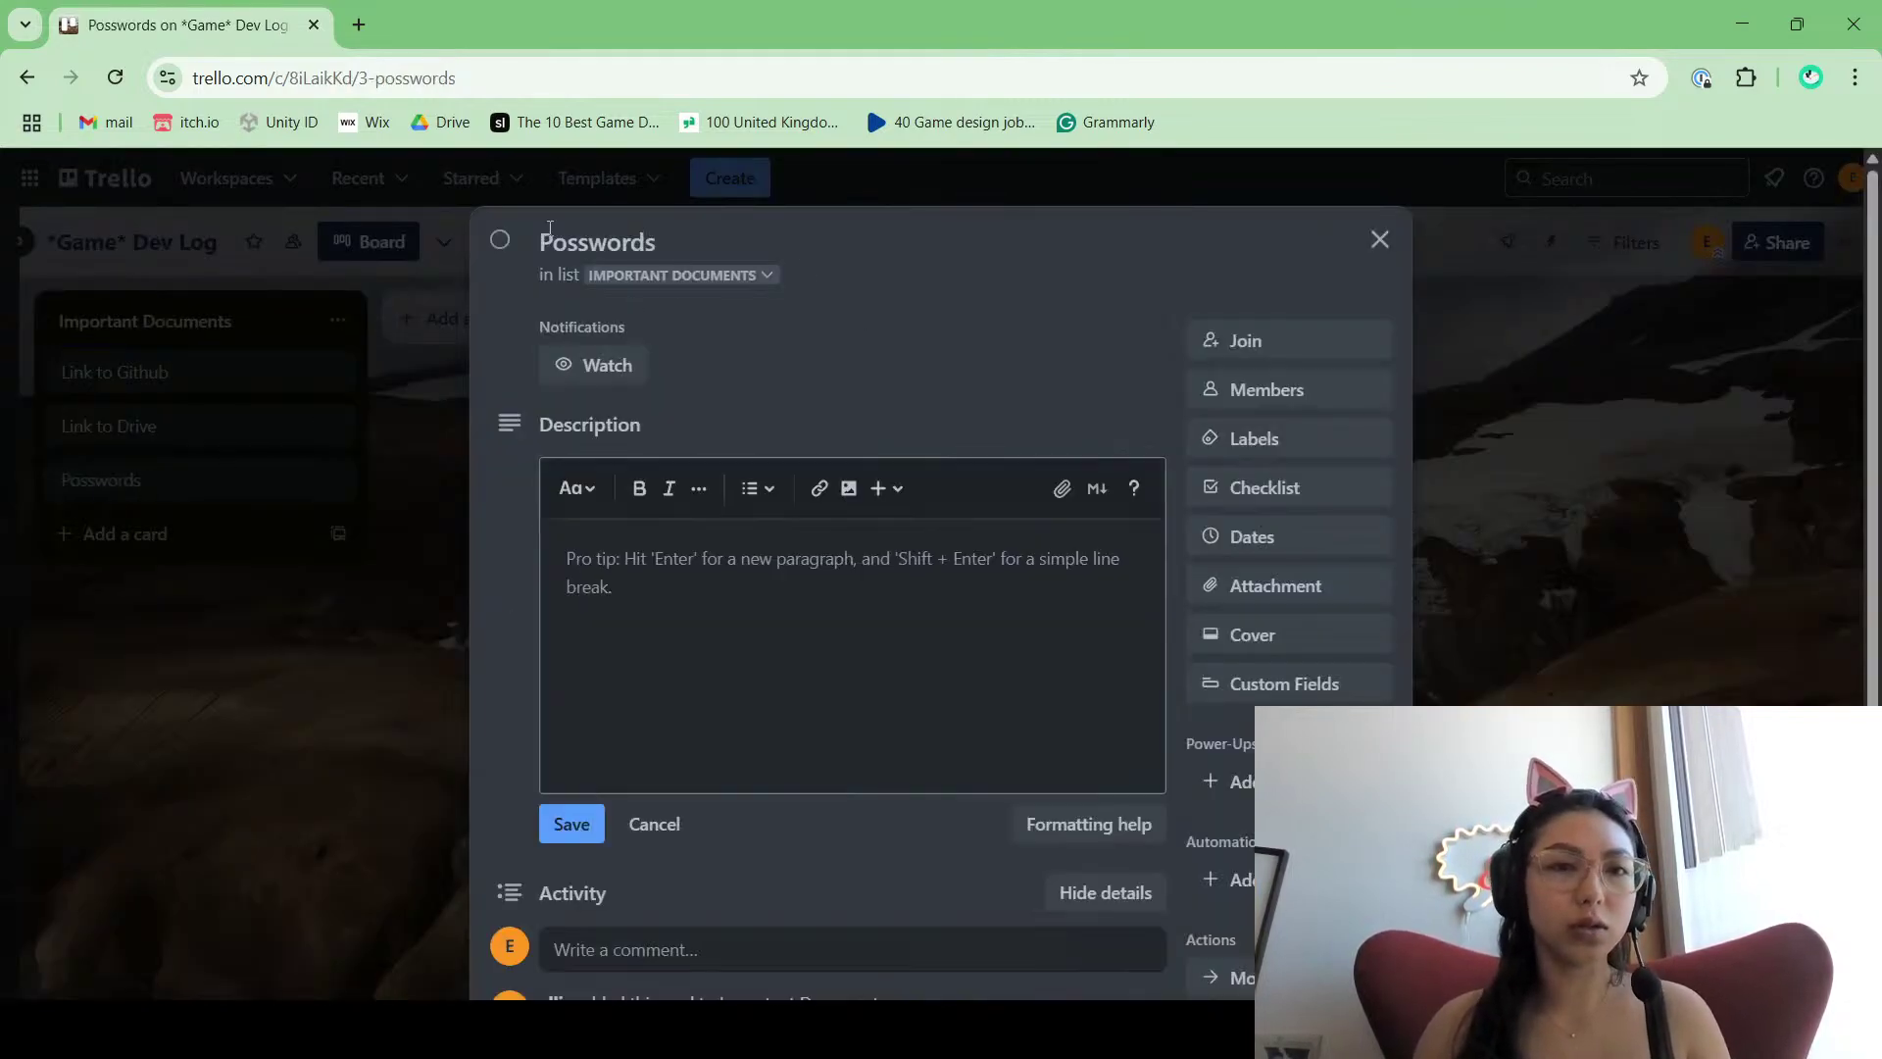
click(566, 241)
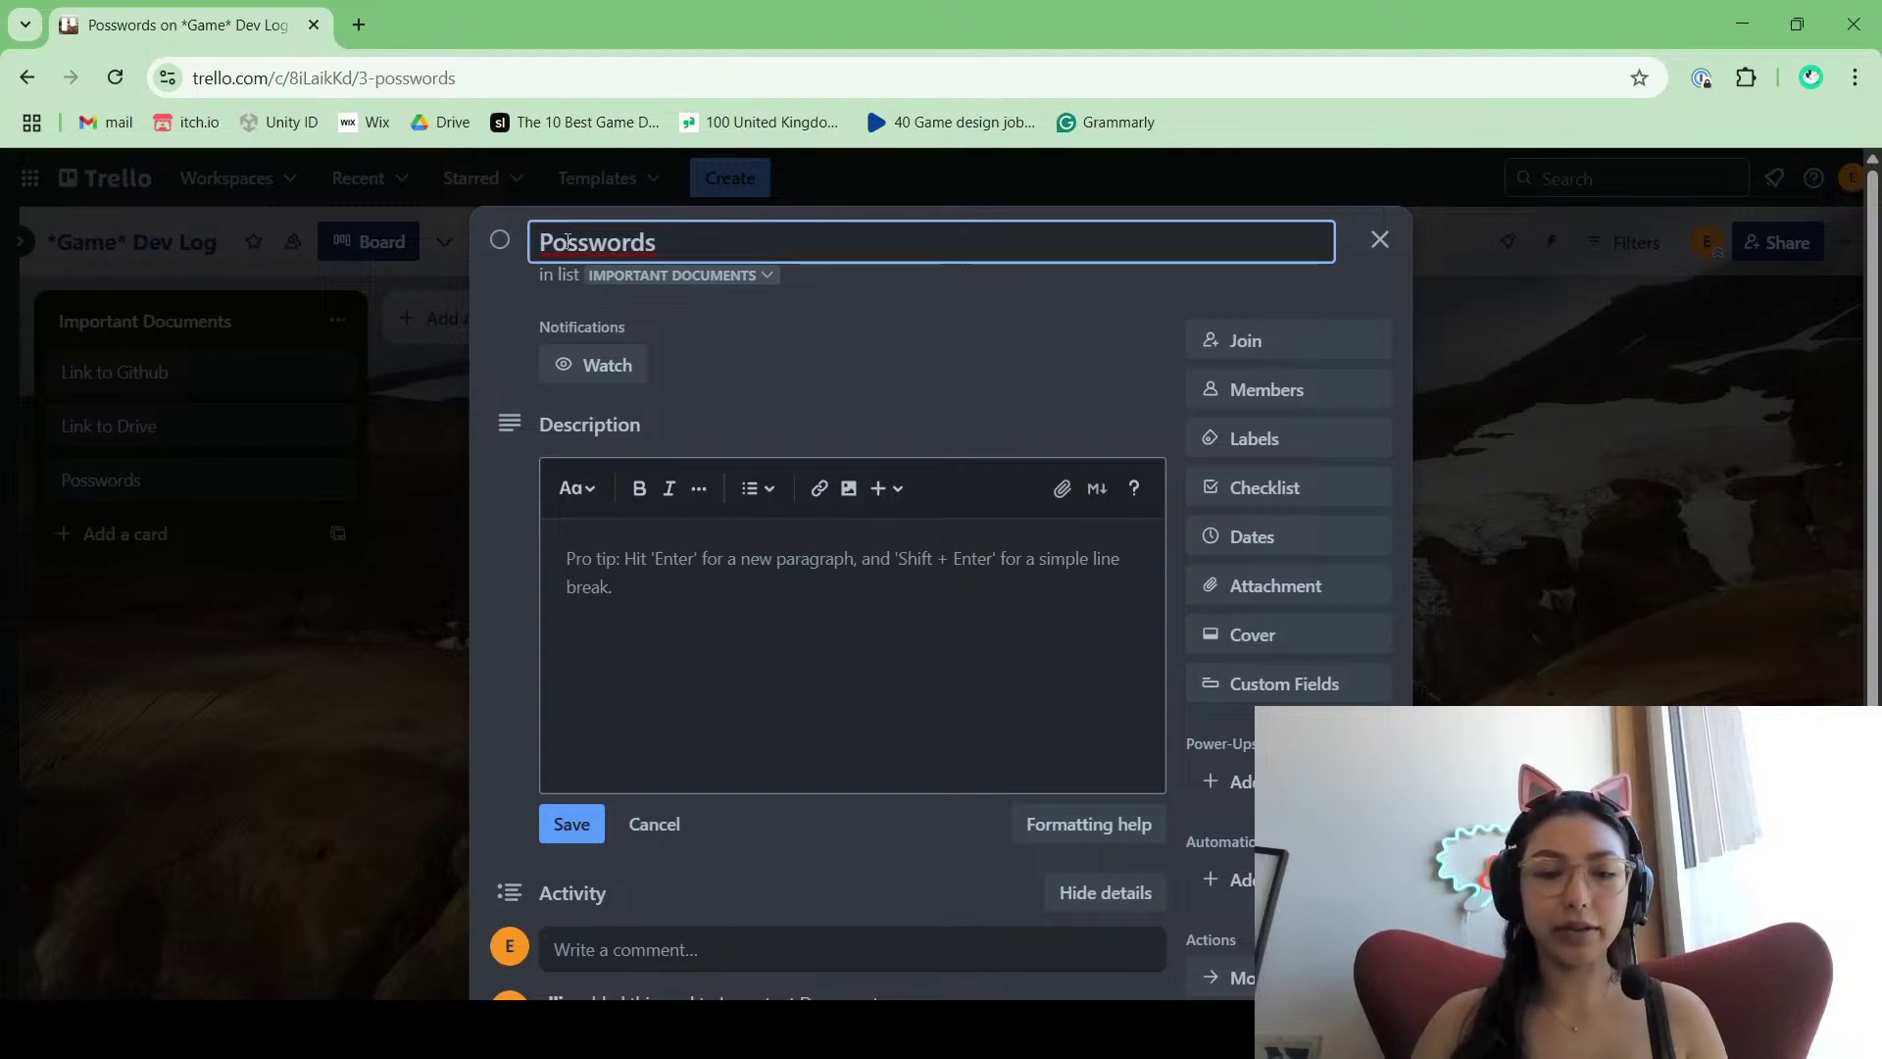
key(BackSpace)
text(a)
key(Return)
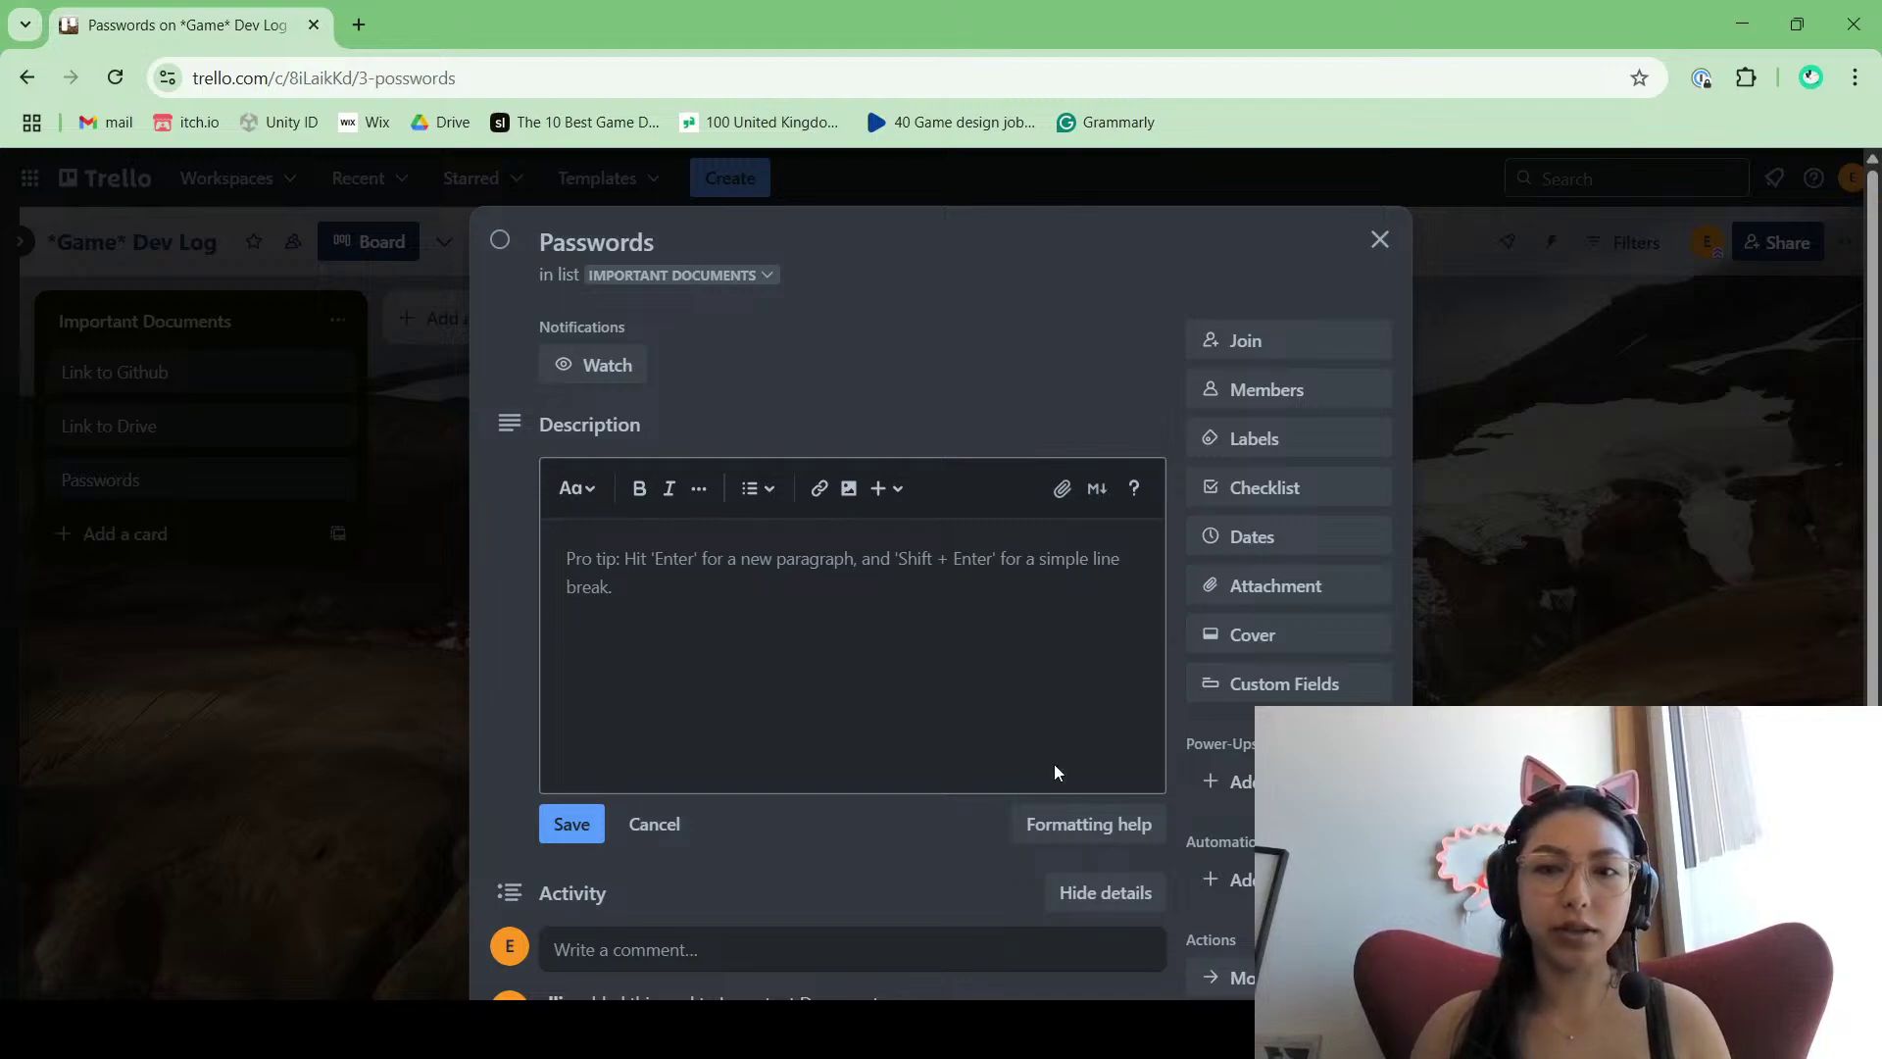
Step: Add a checklist to the Passwords card, titled with the team member's first name
click(1274, 500)
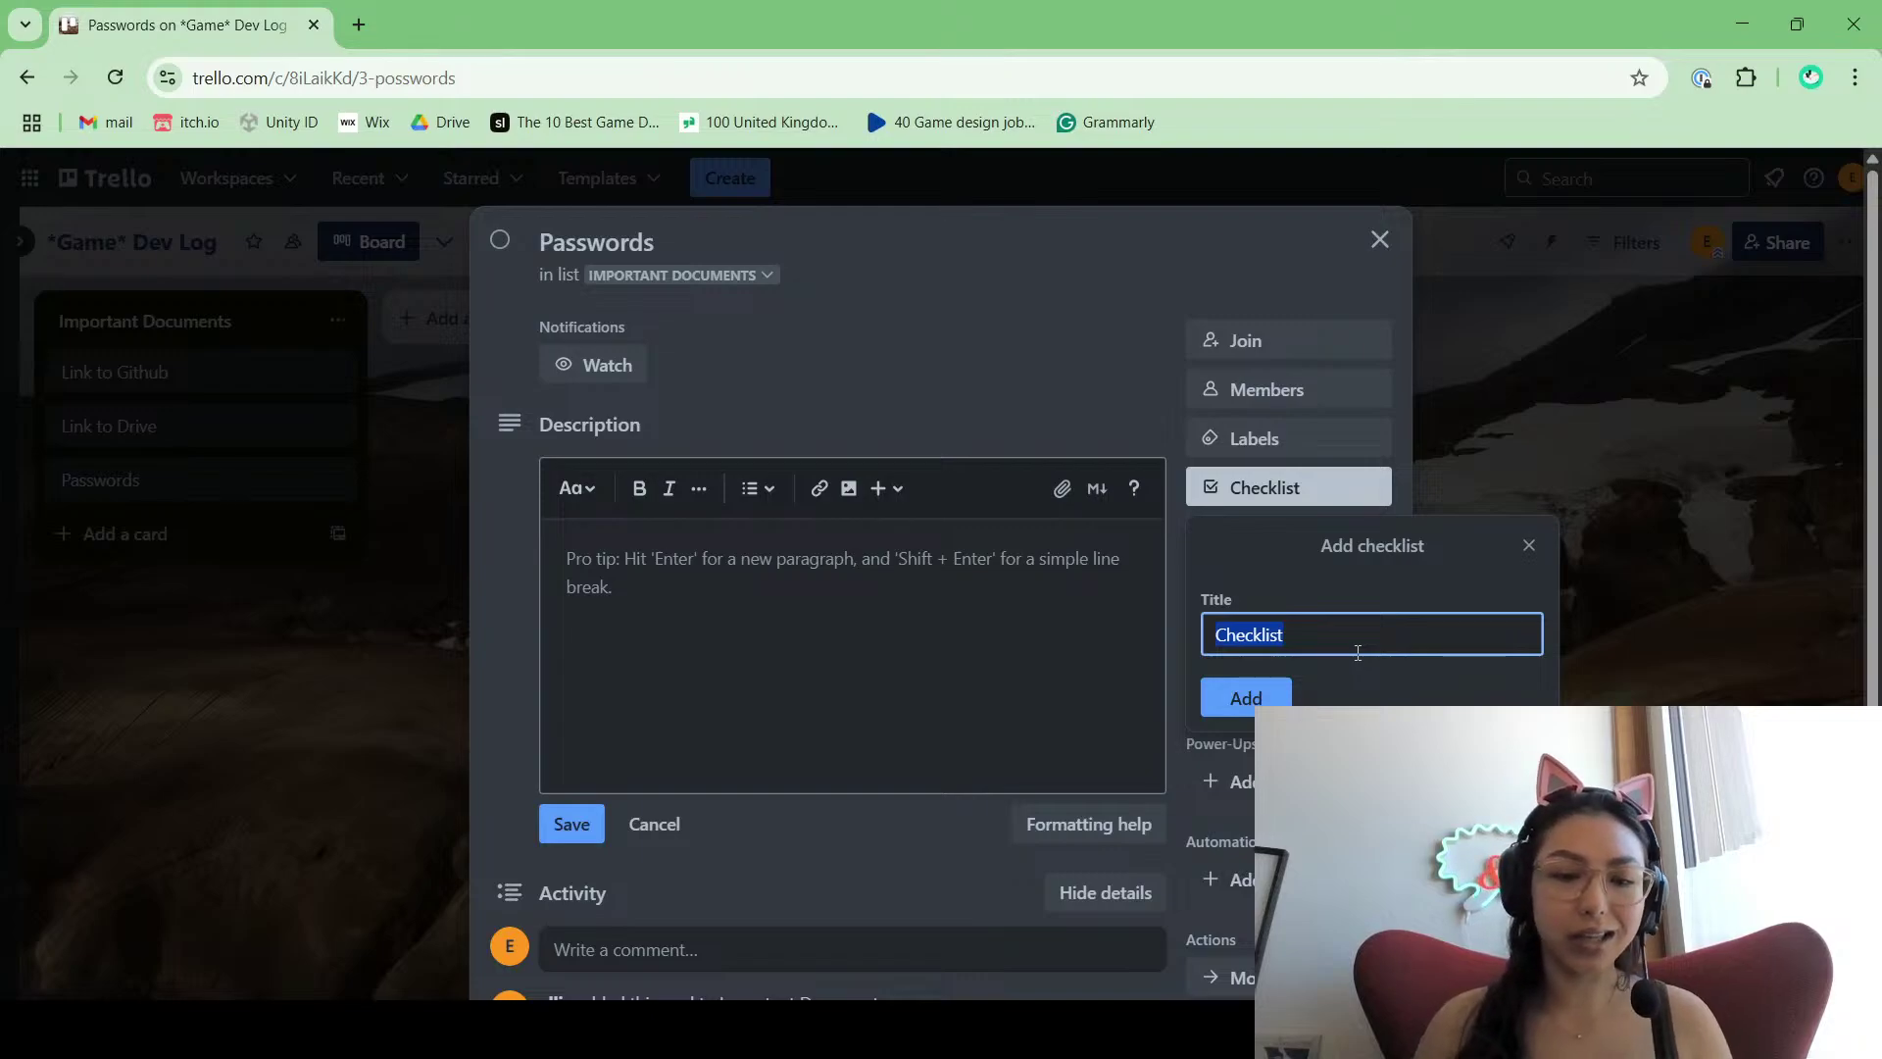
text(Ellie)
key(Return)
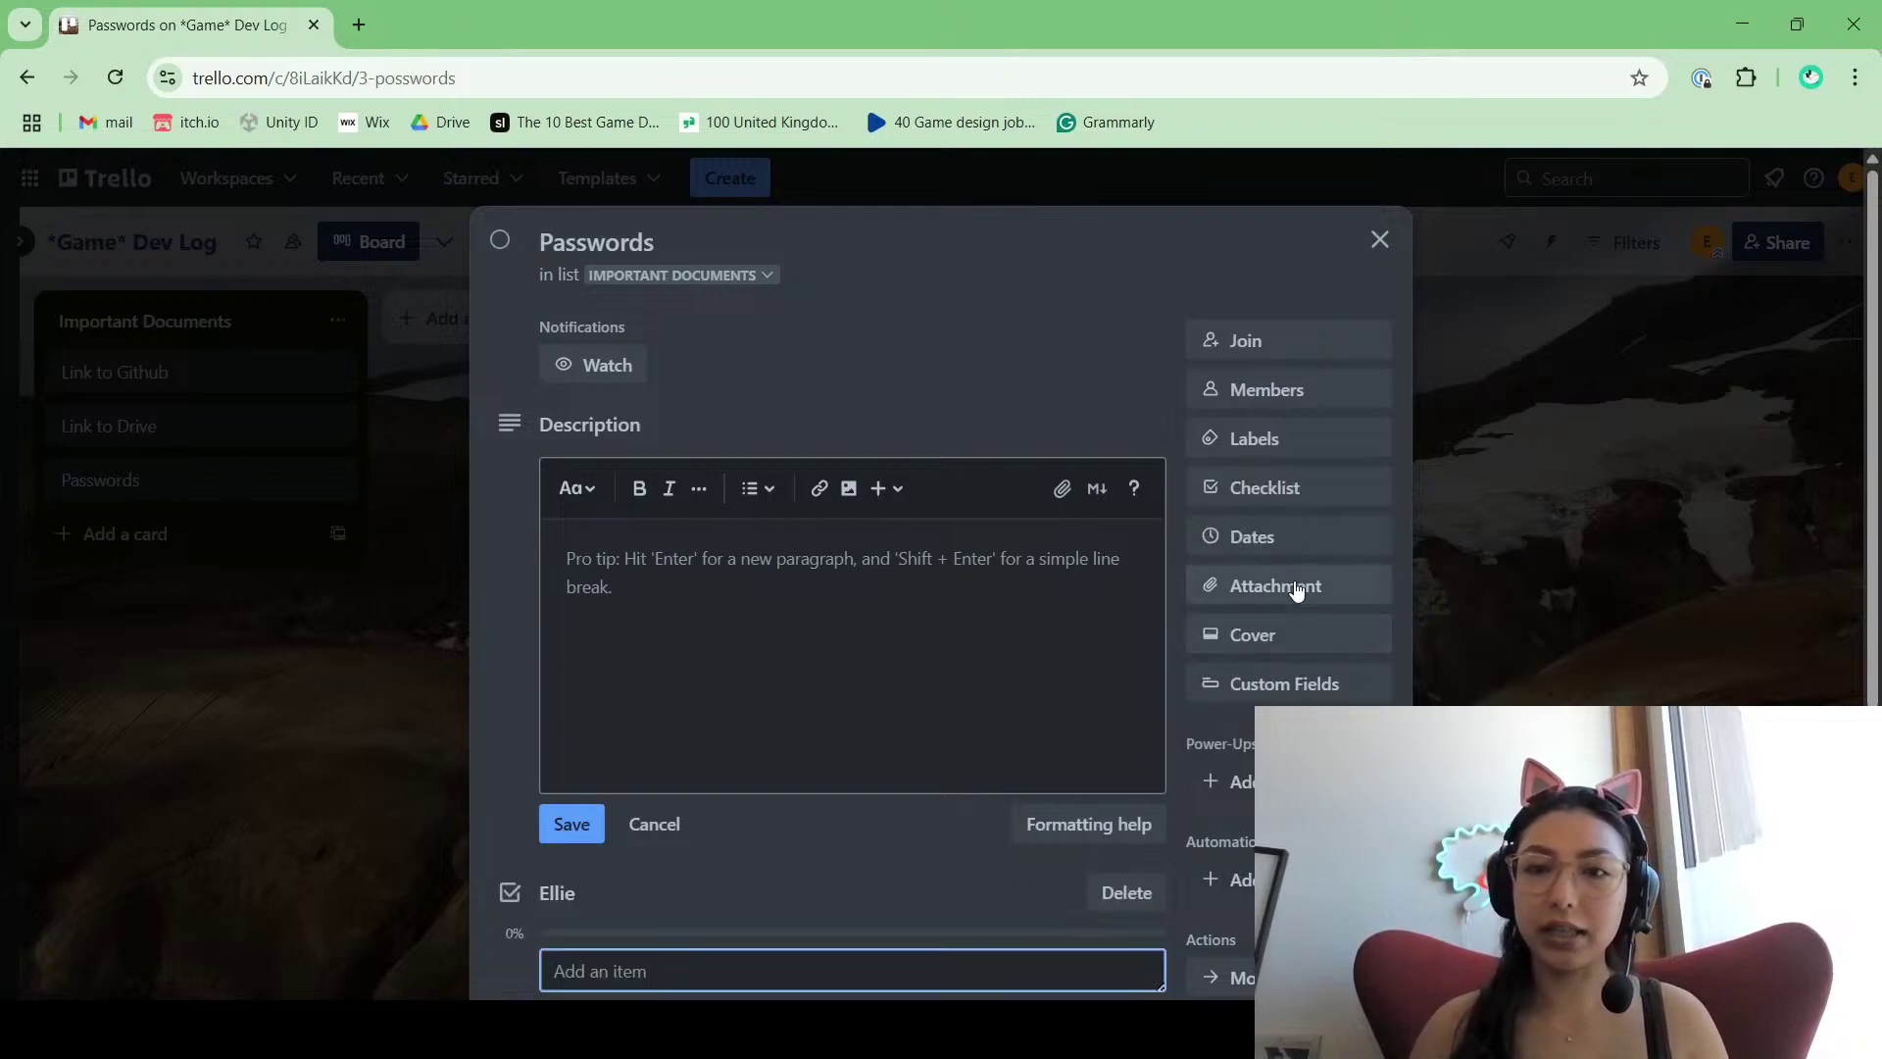
click(1274, 490)
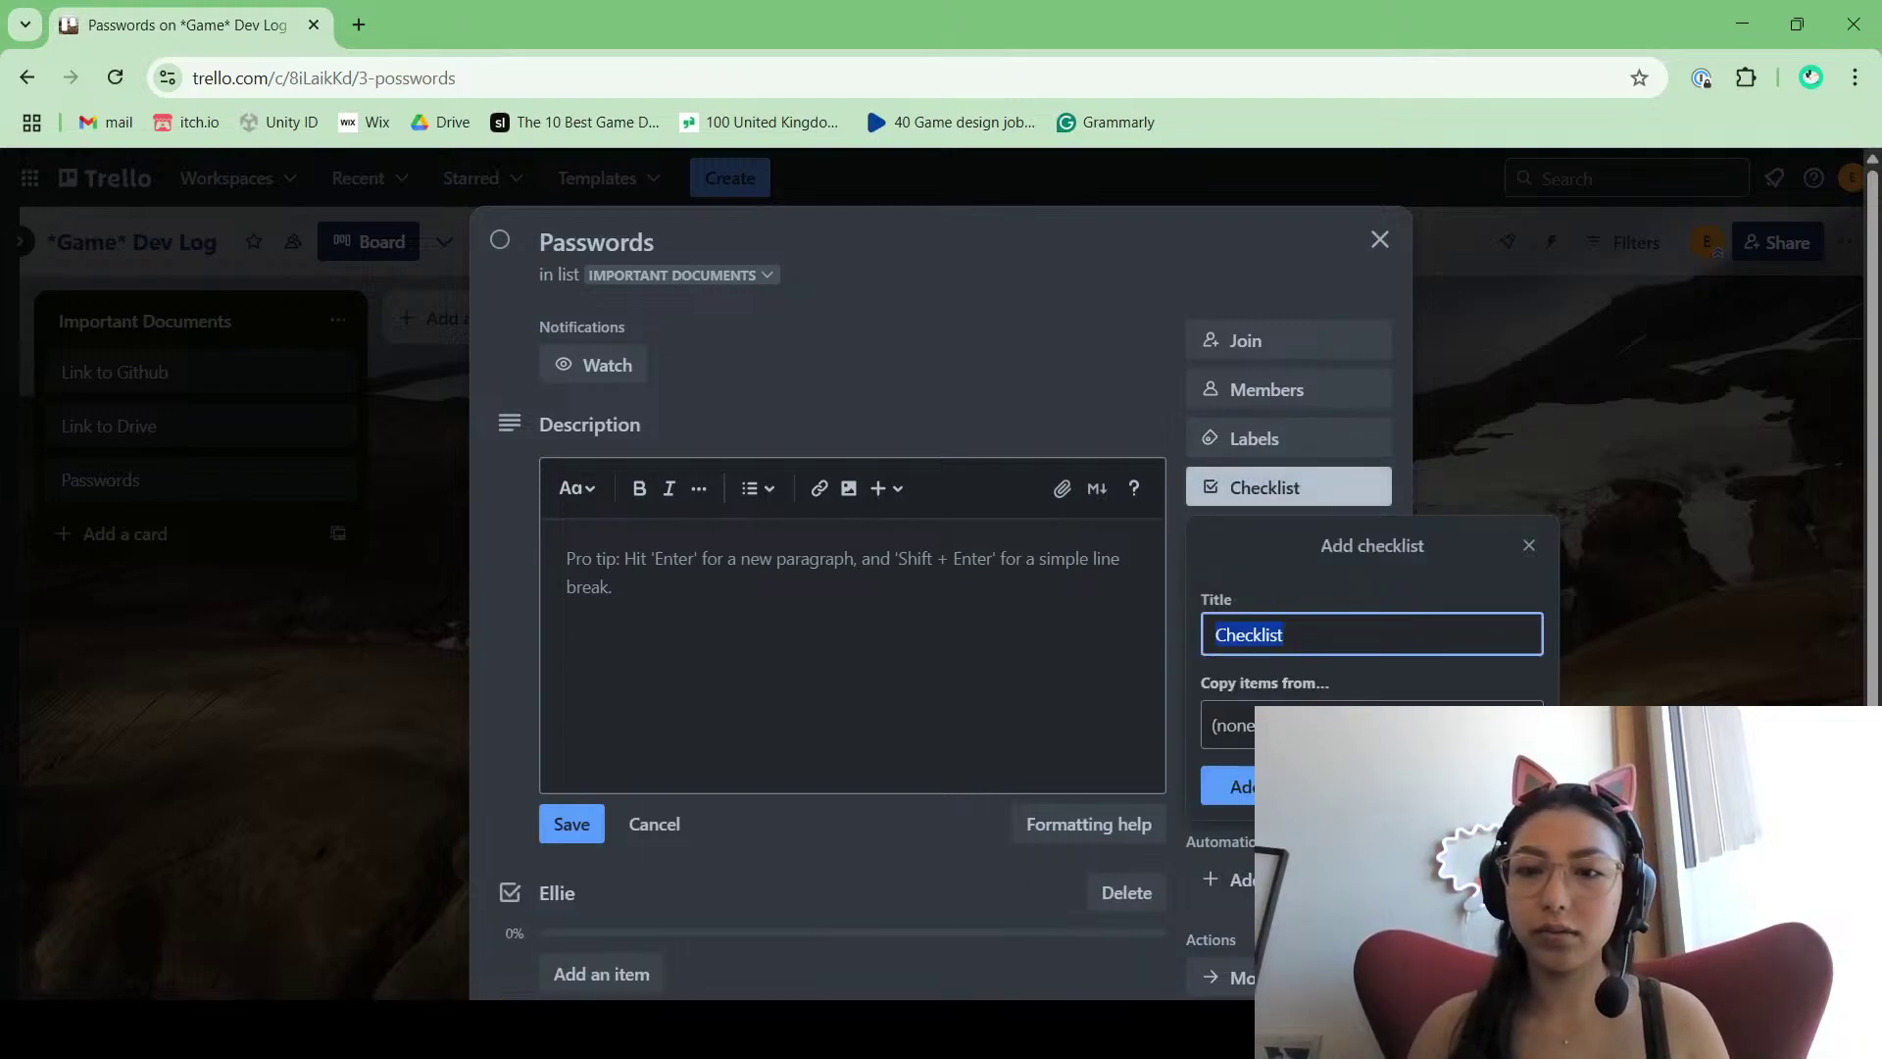
click(1545, 565)
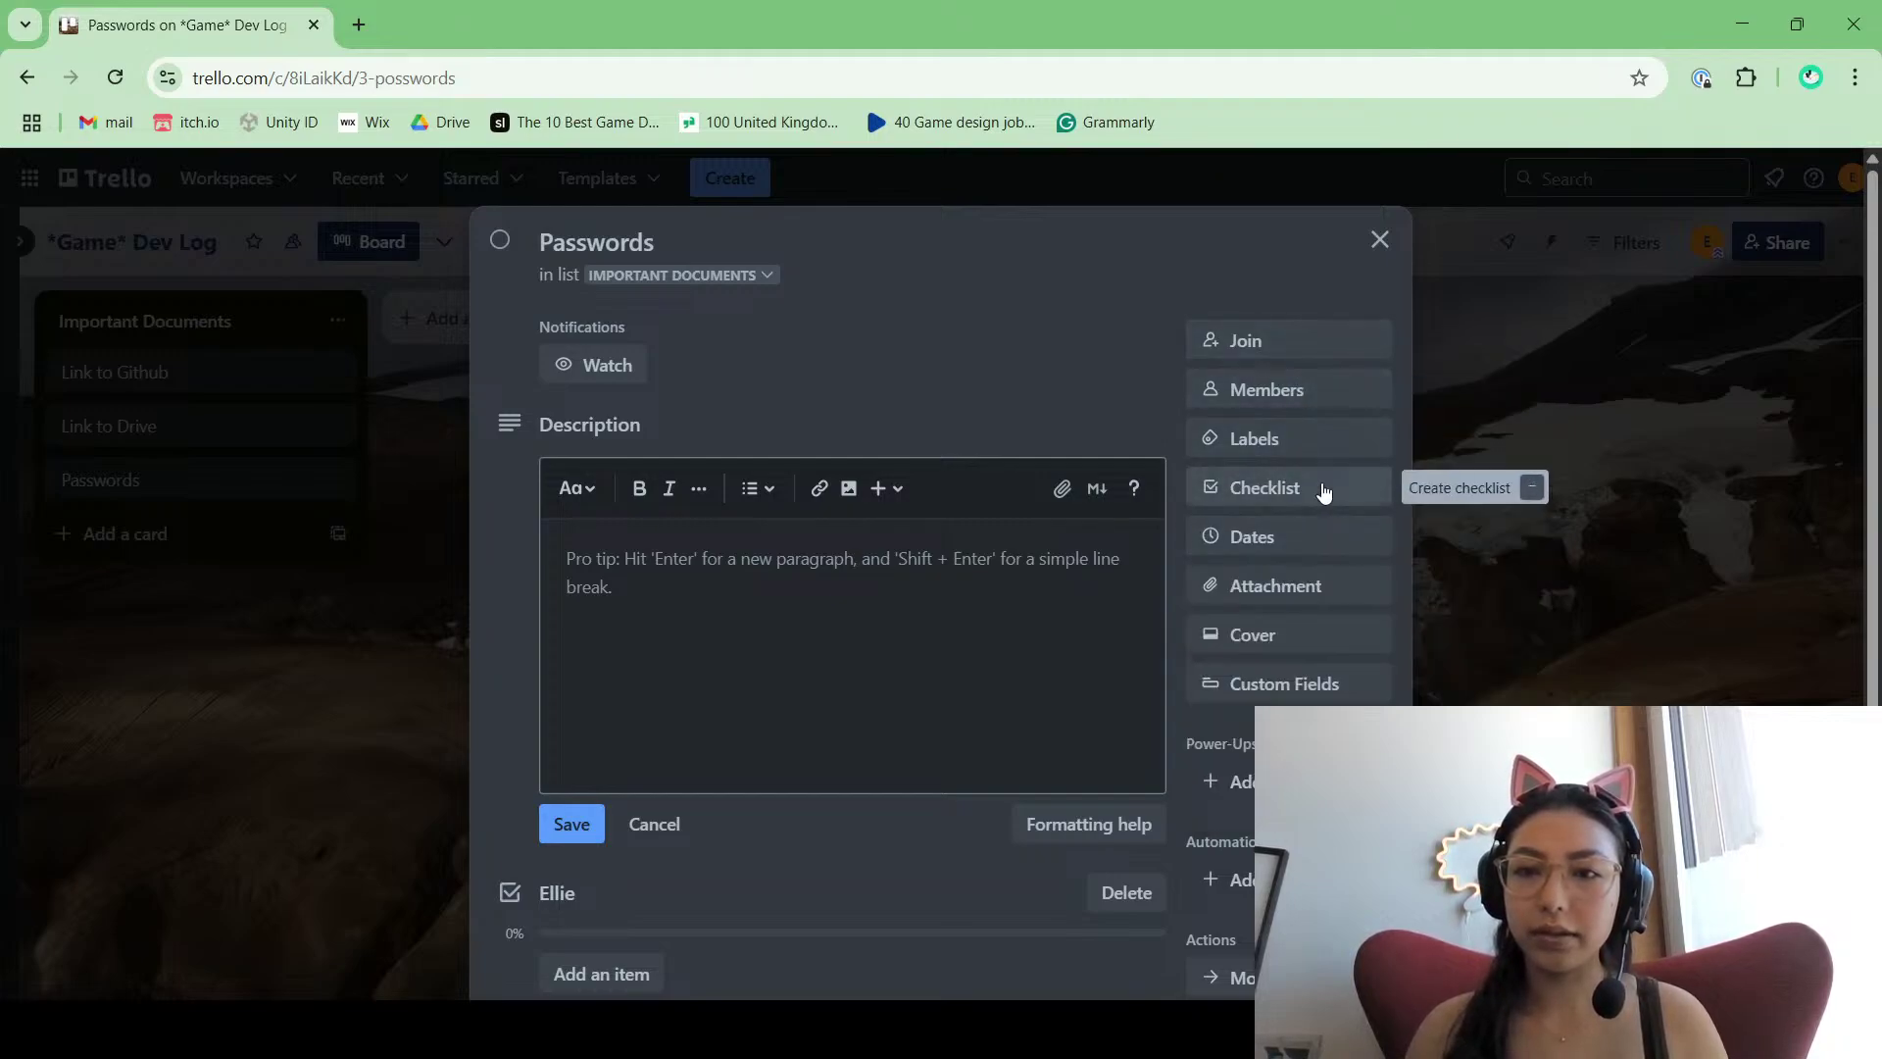
Step: Apply the green label to the Passwords card
click(1307, 446)
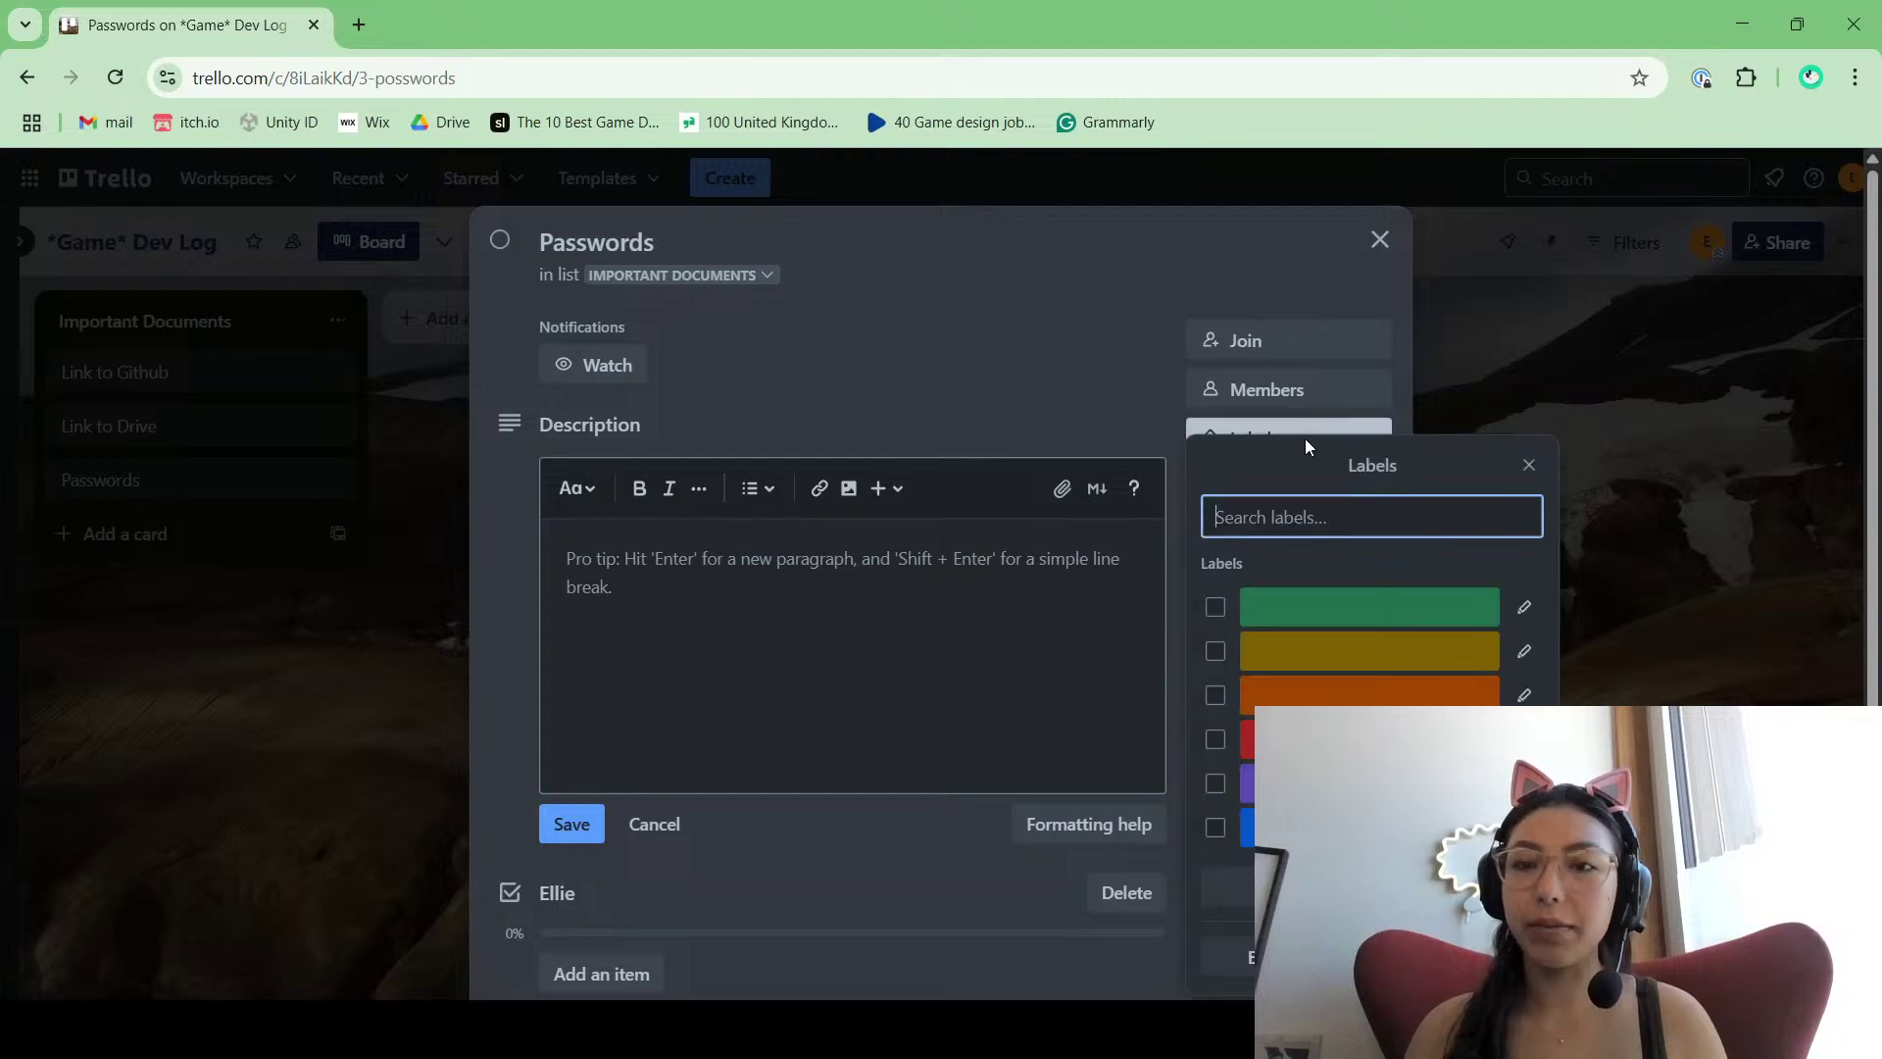
click(1333, 615)
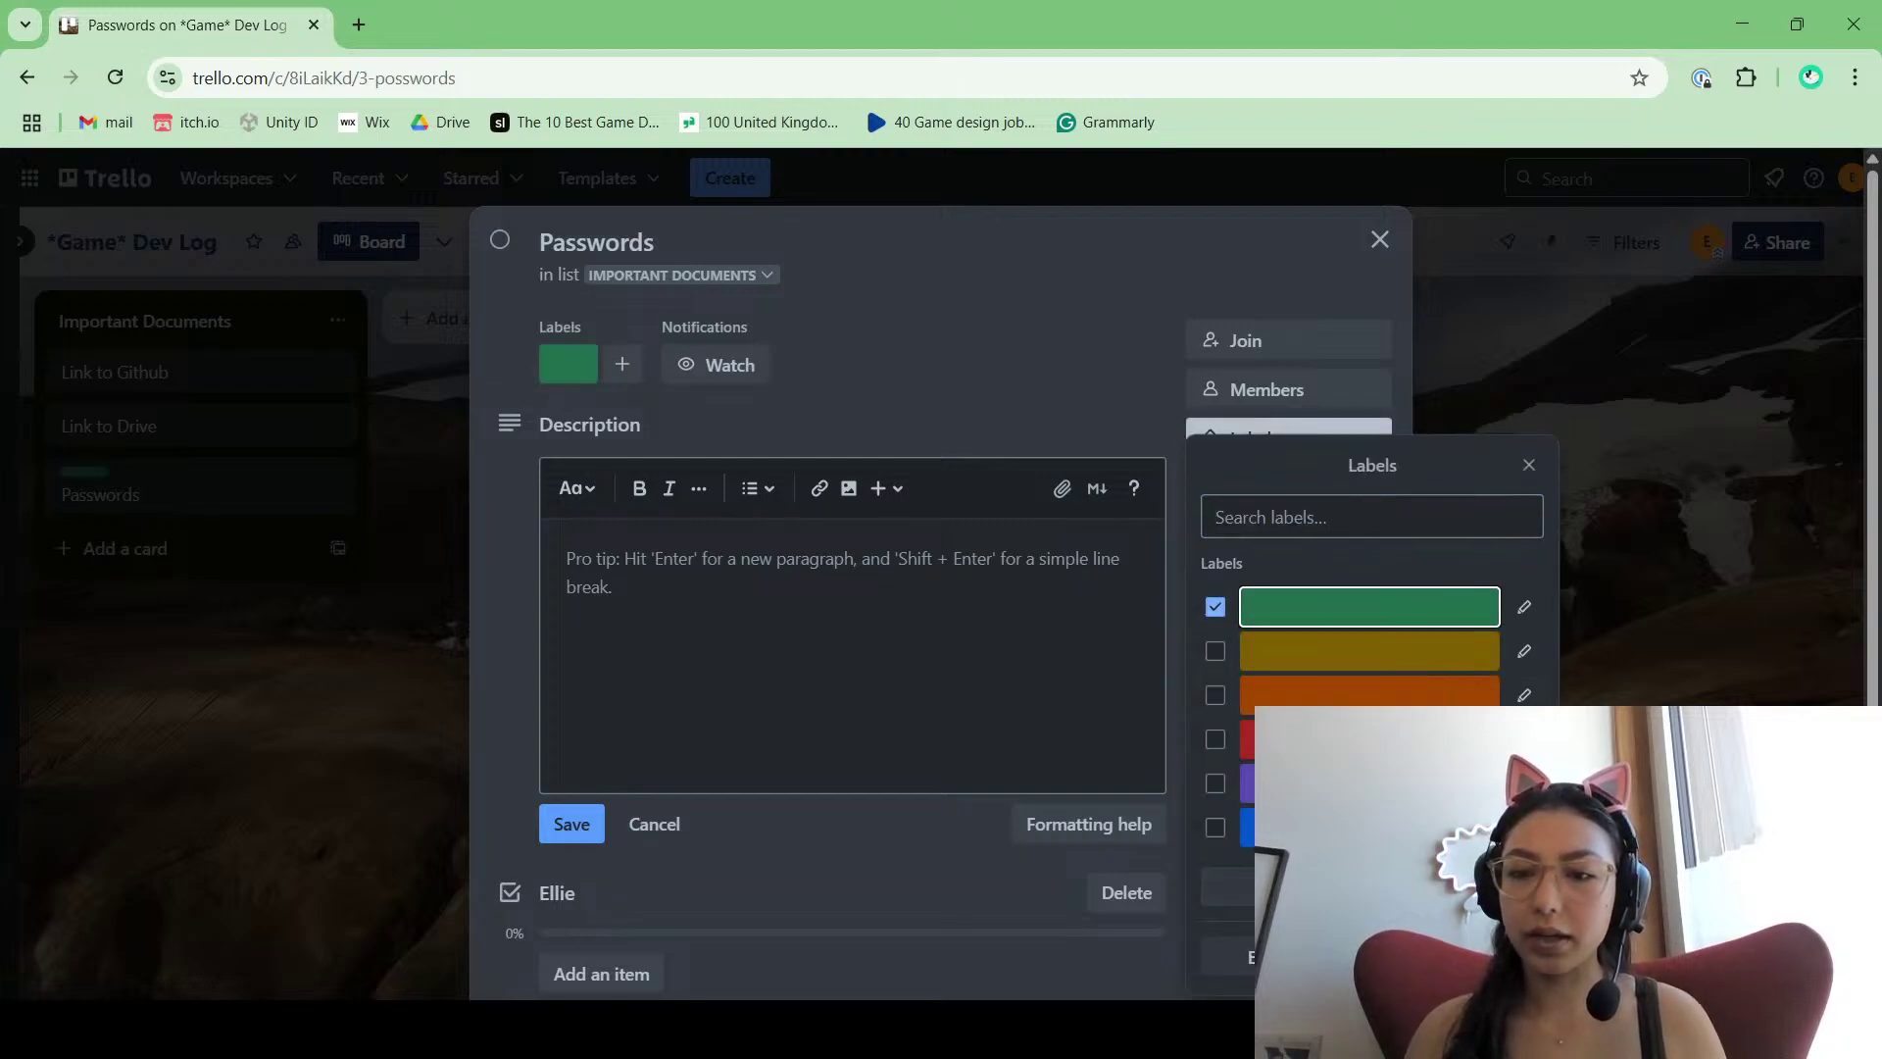
click(1529, 465)
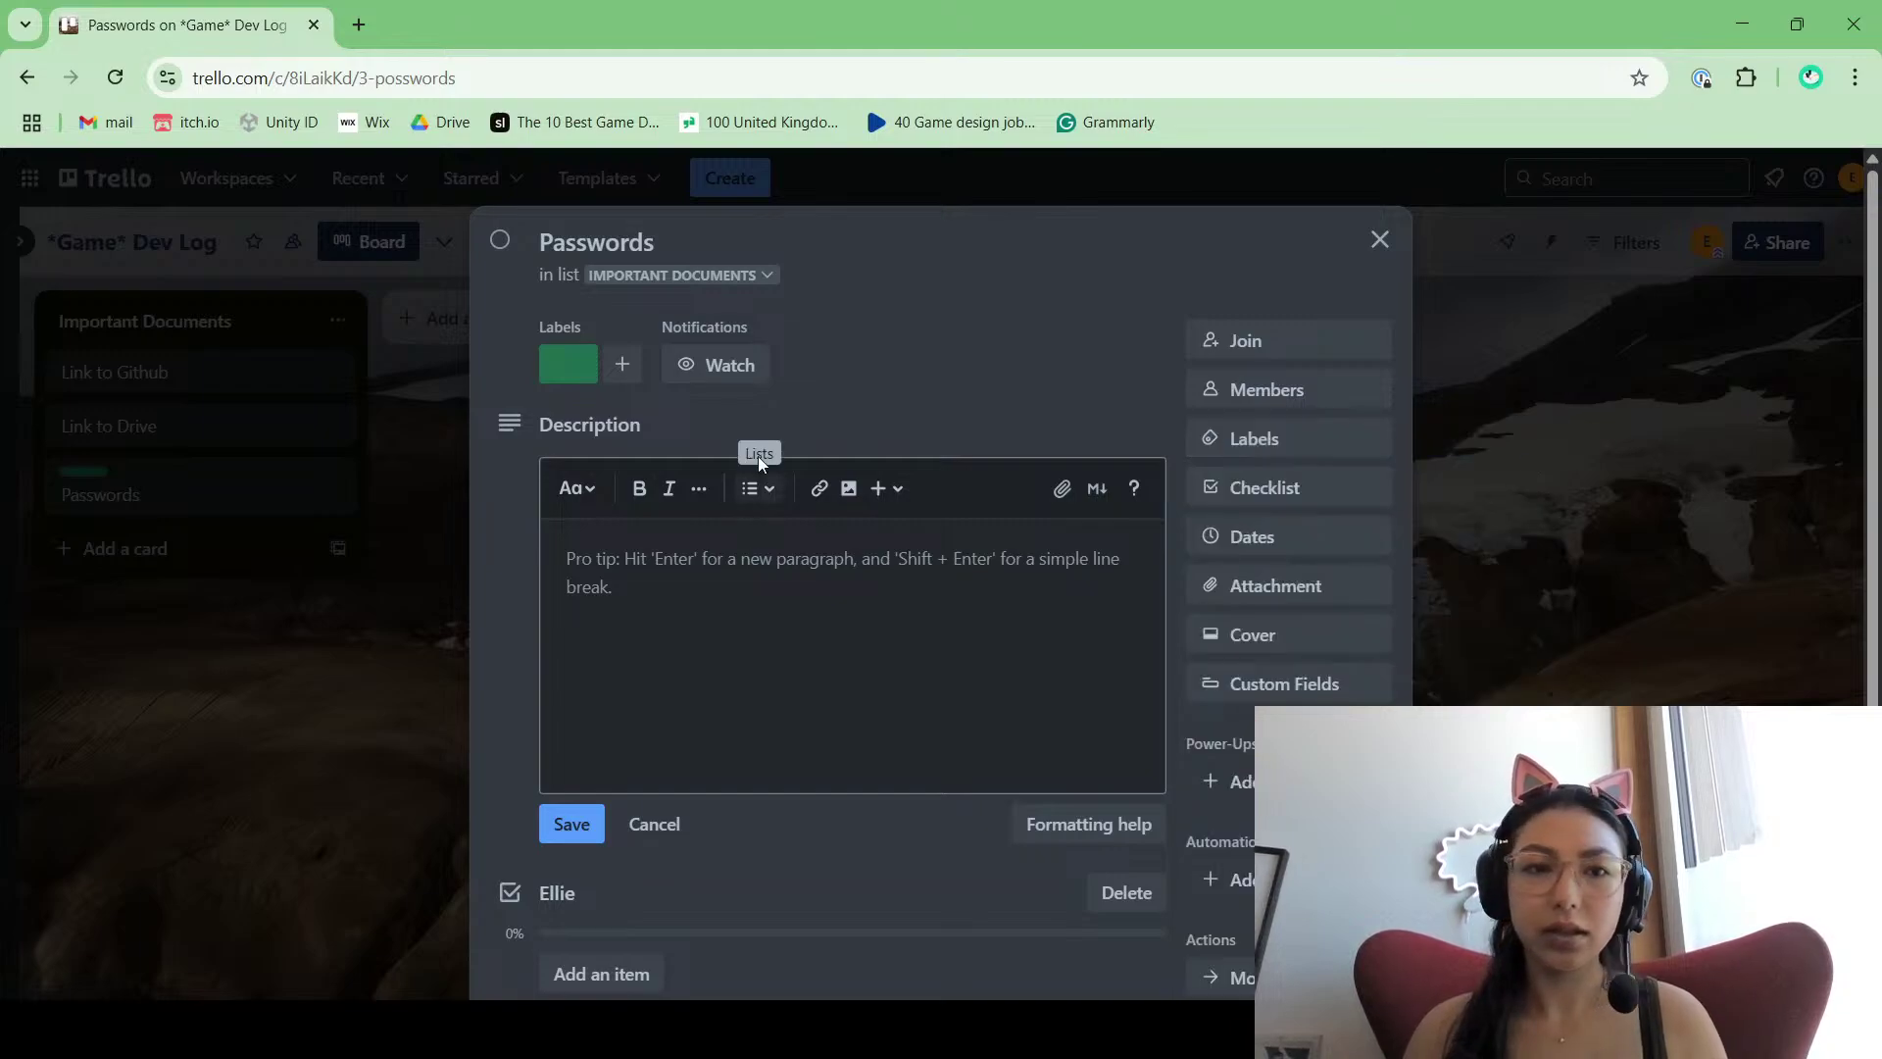
Step: Fill the Passwords card's description with separate lines reading "Youtube:", "Instagram:", "Website:", "Email:" and "Twitch:"
click(769, 588)
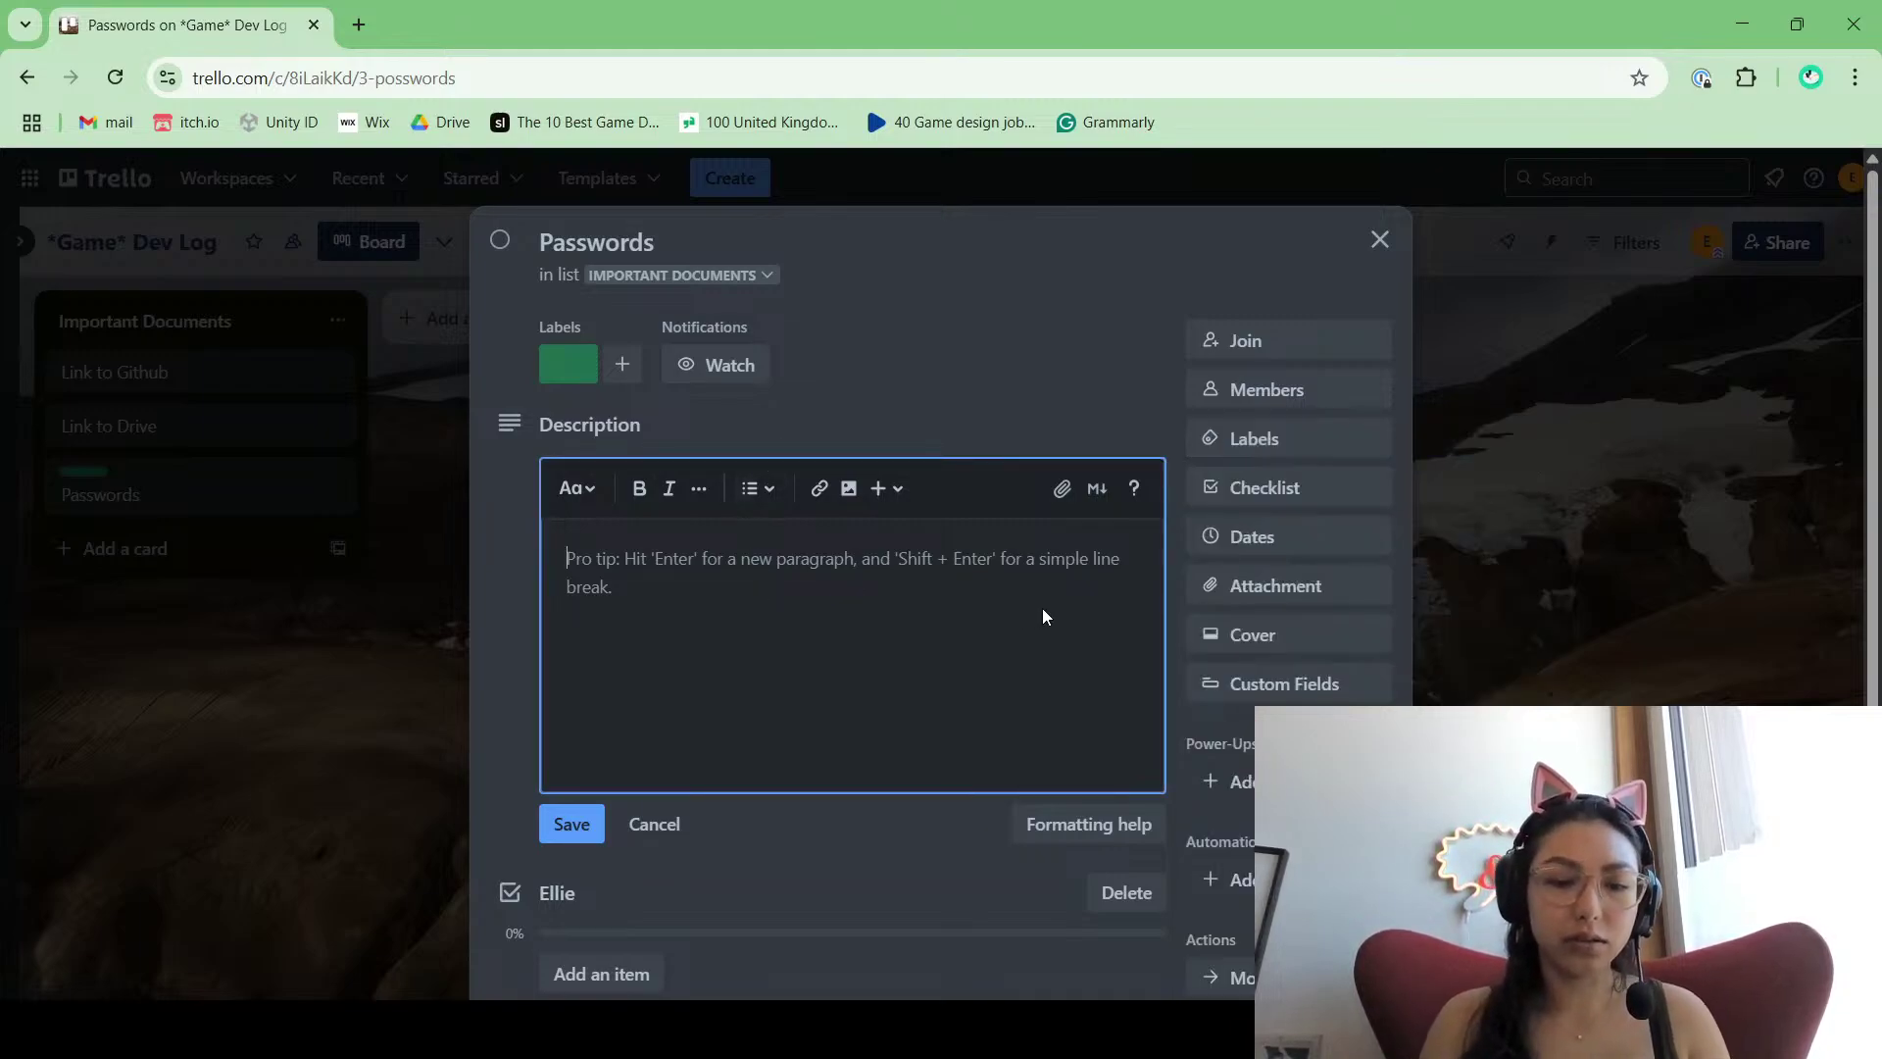
text(Youtube)
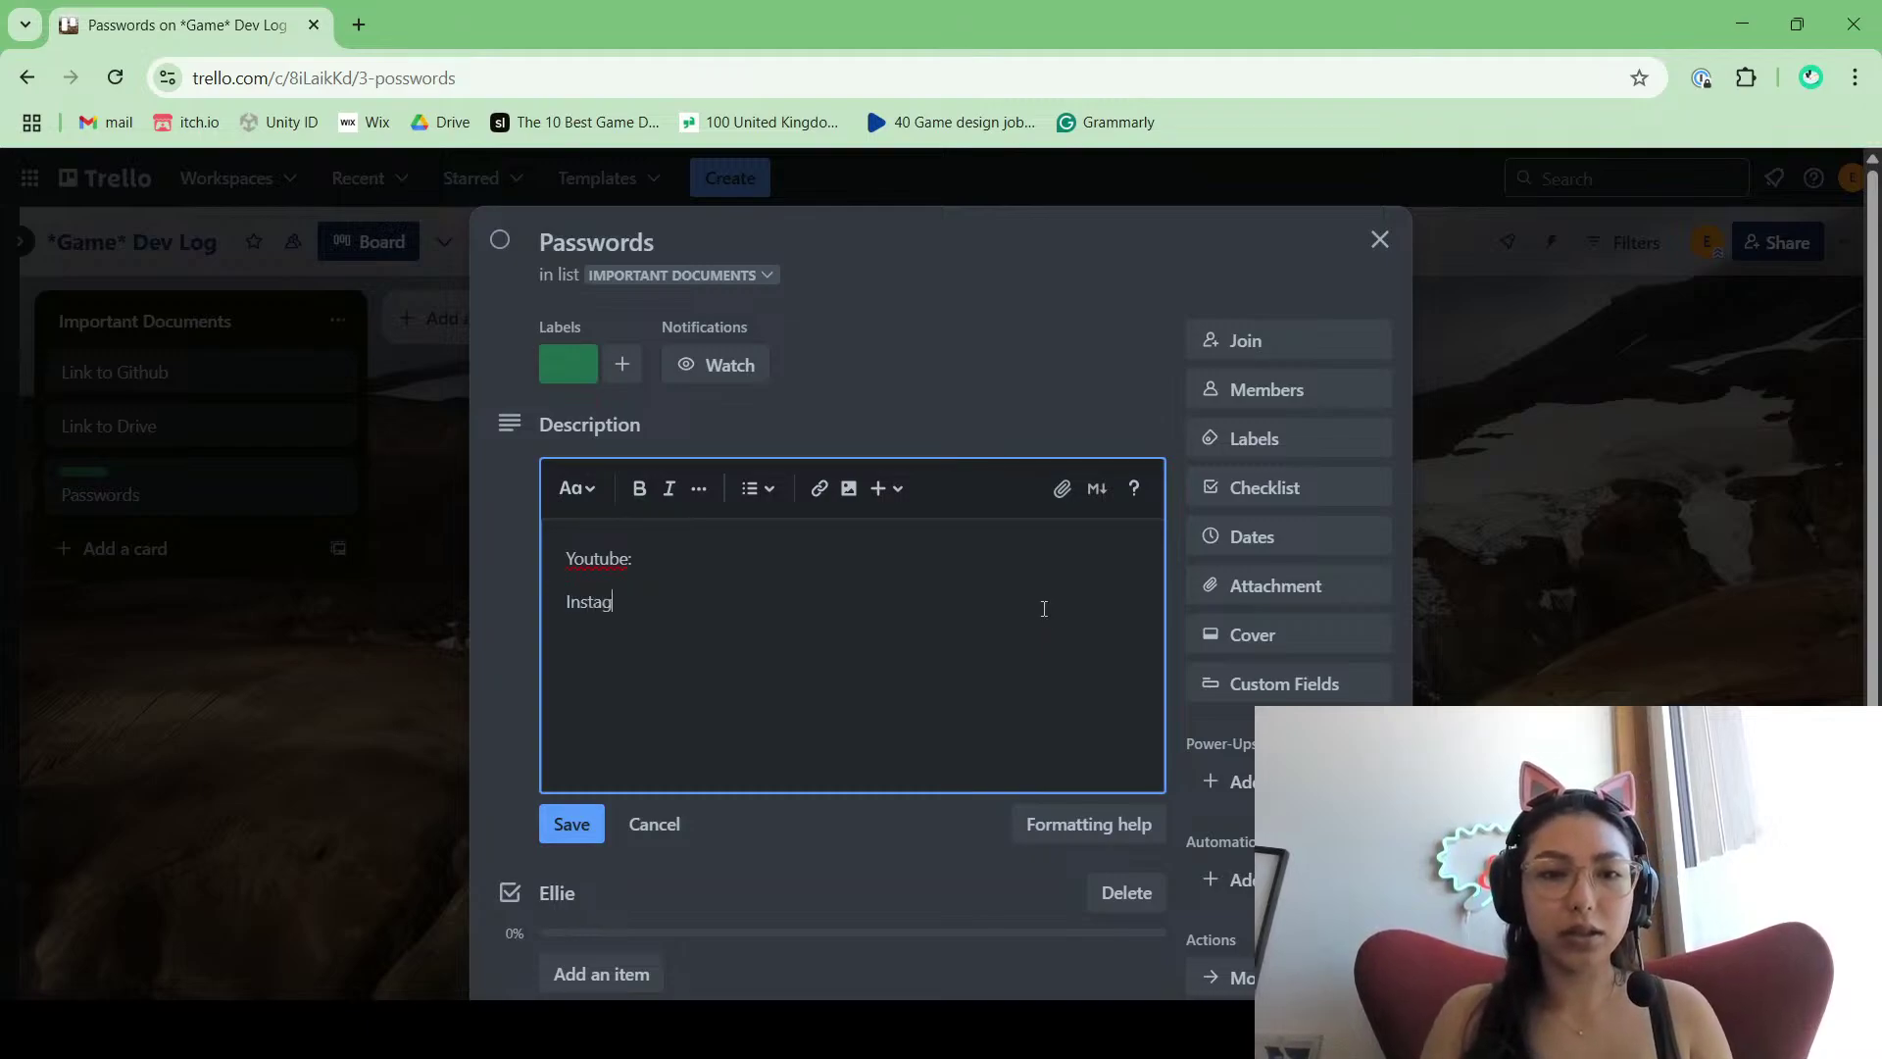
text(:)
key(Return)
text(Instagram: )
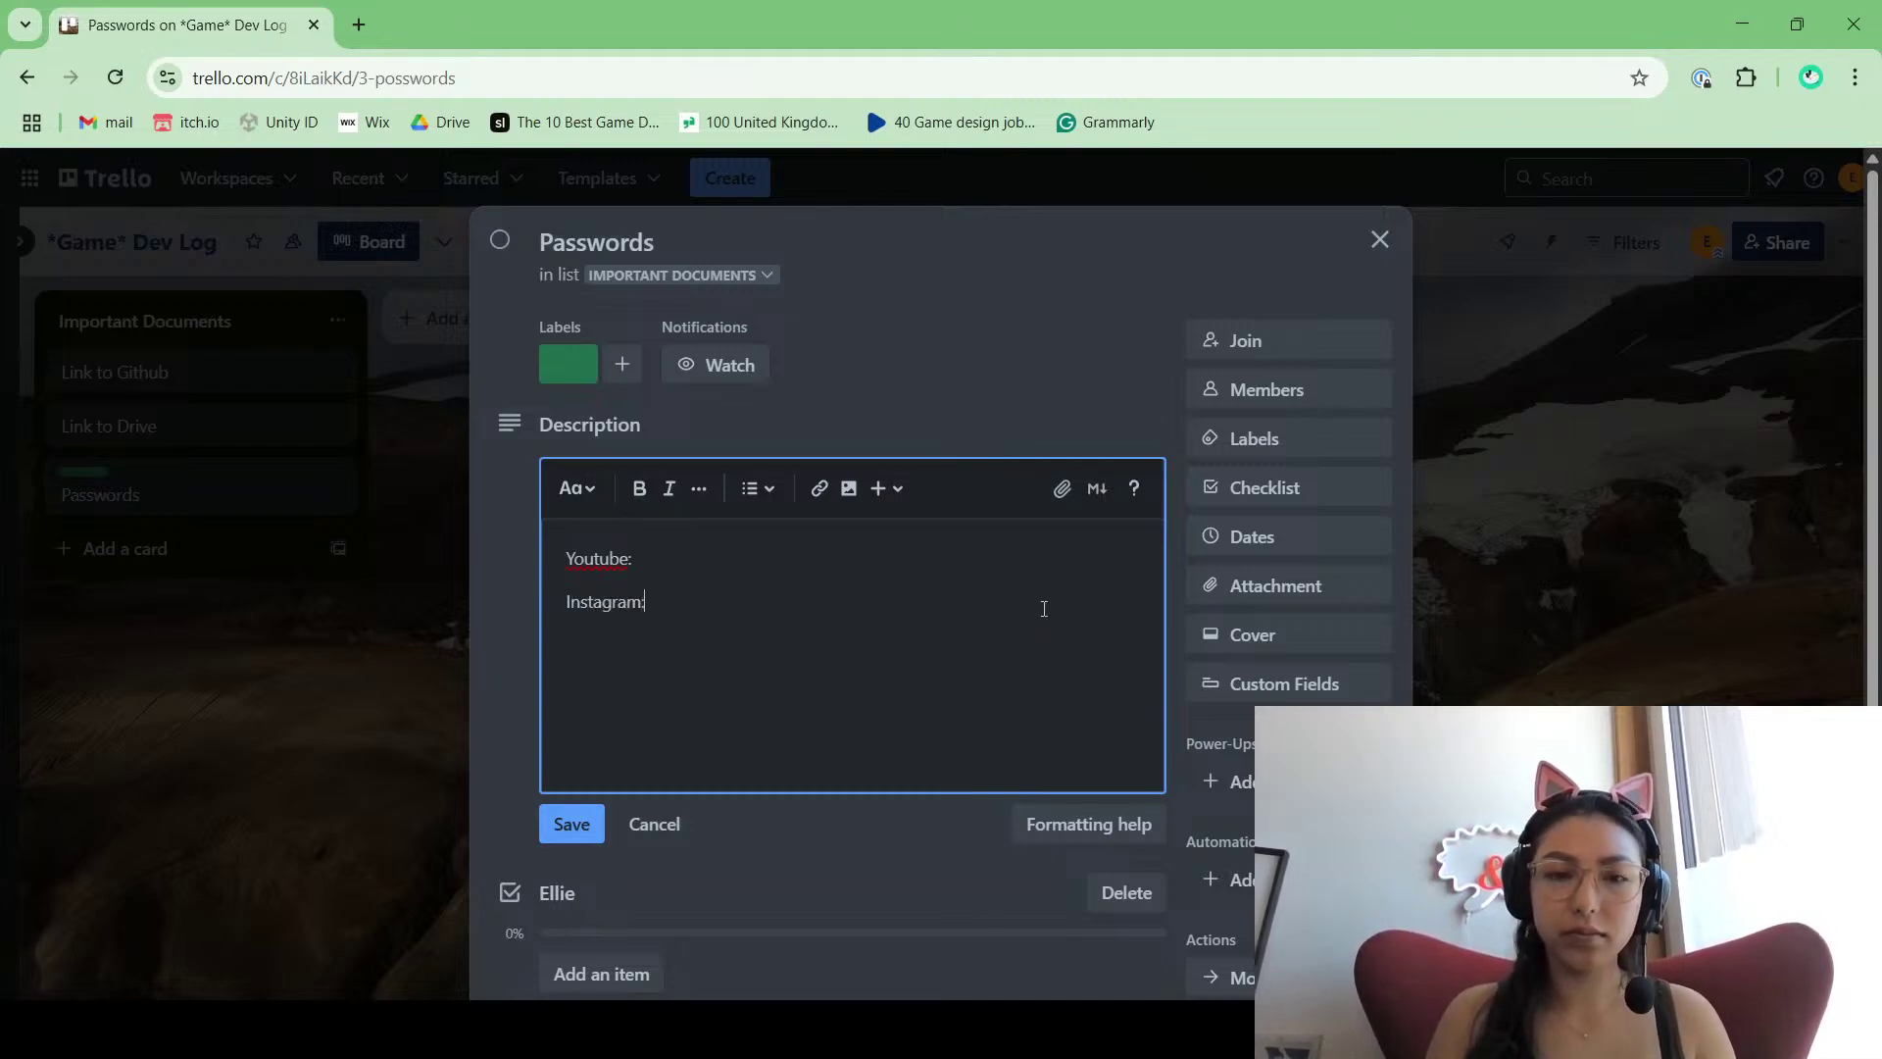
text(Website: )
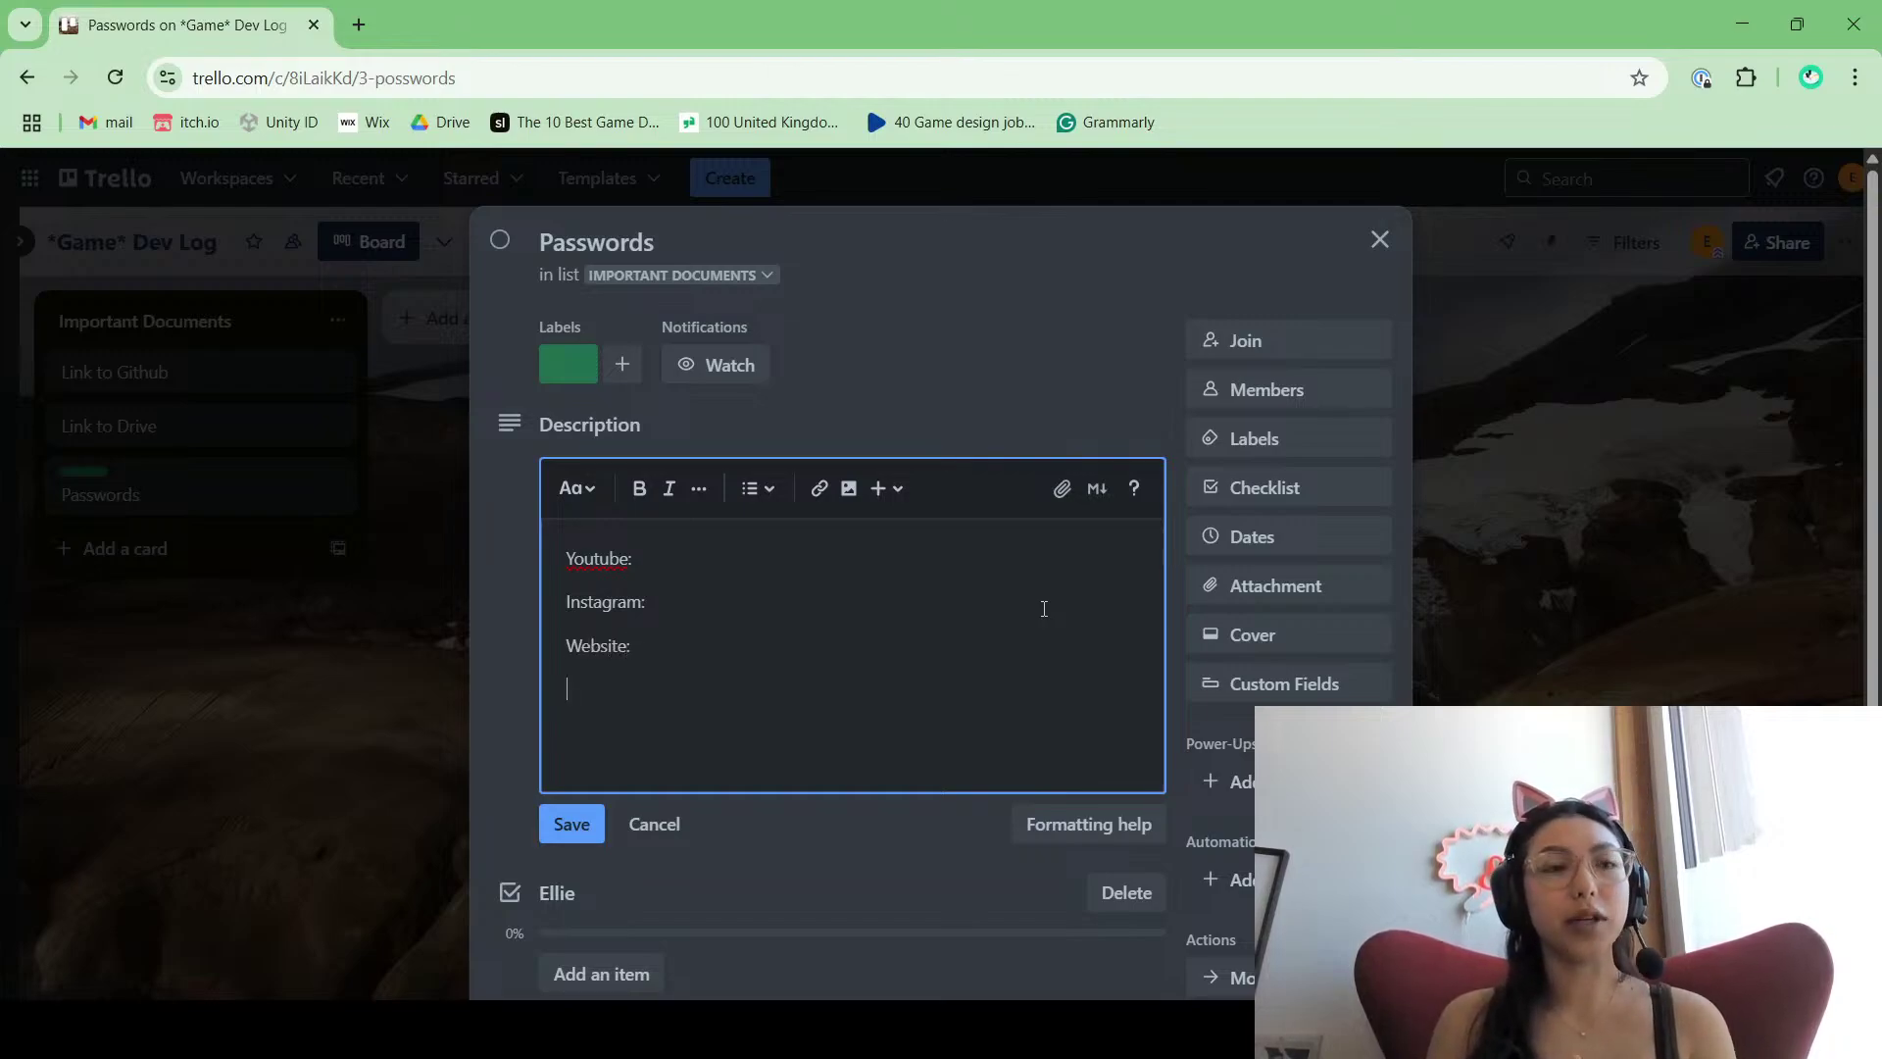
text(Email:)
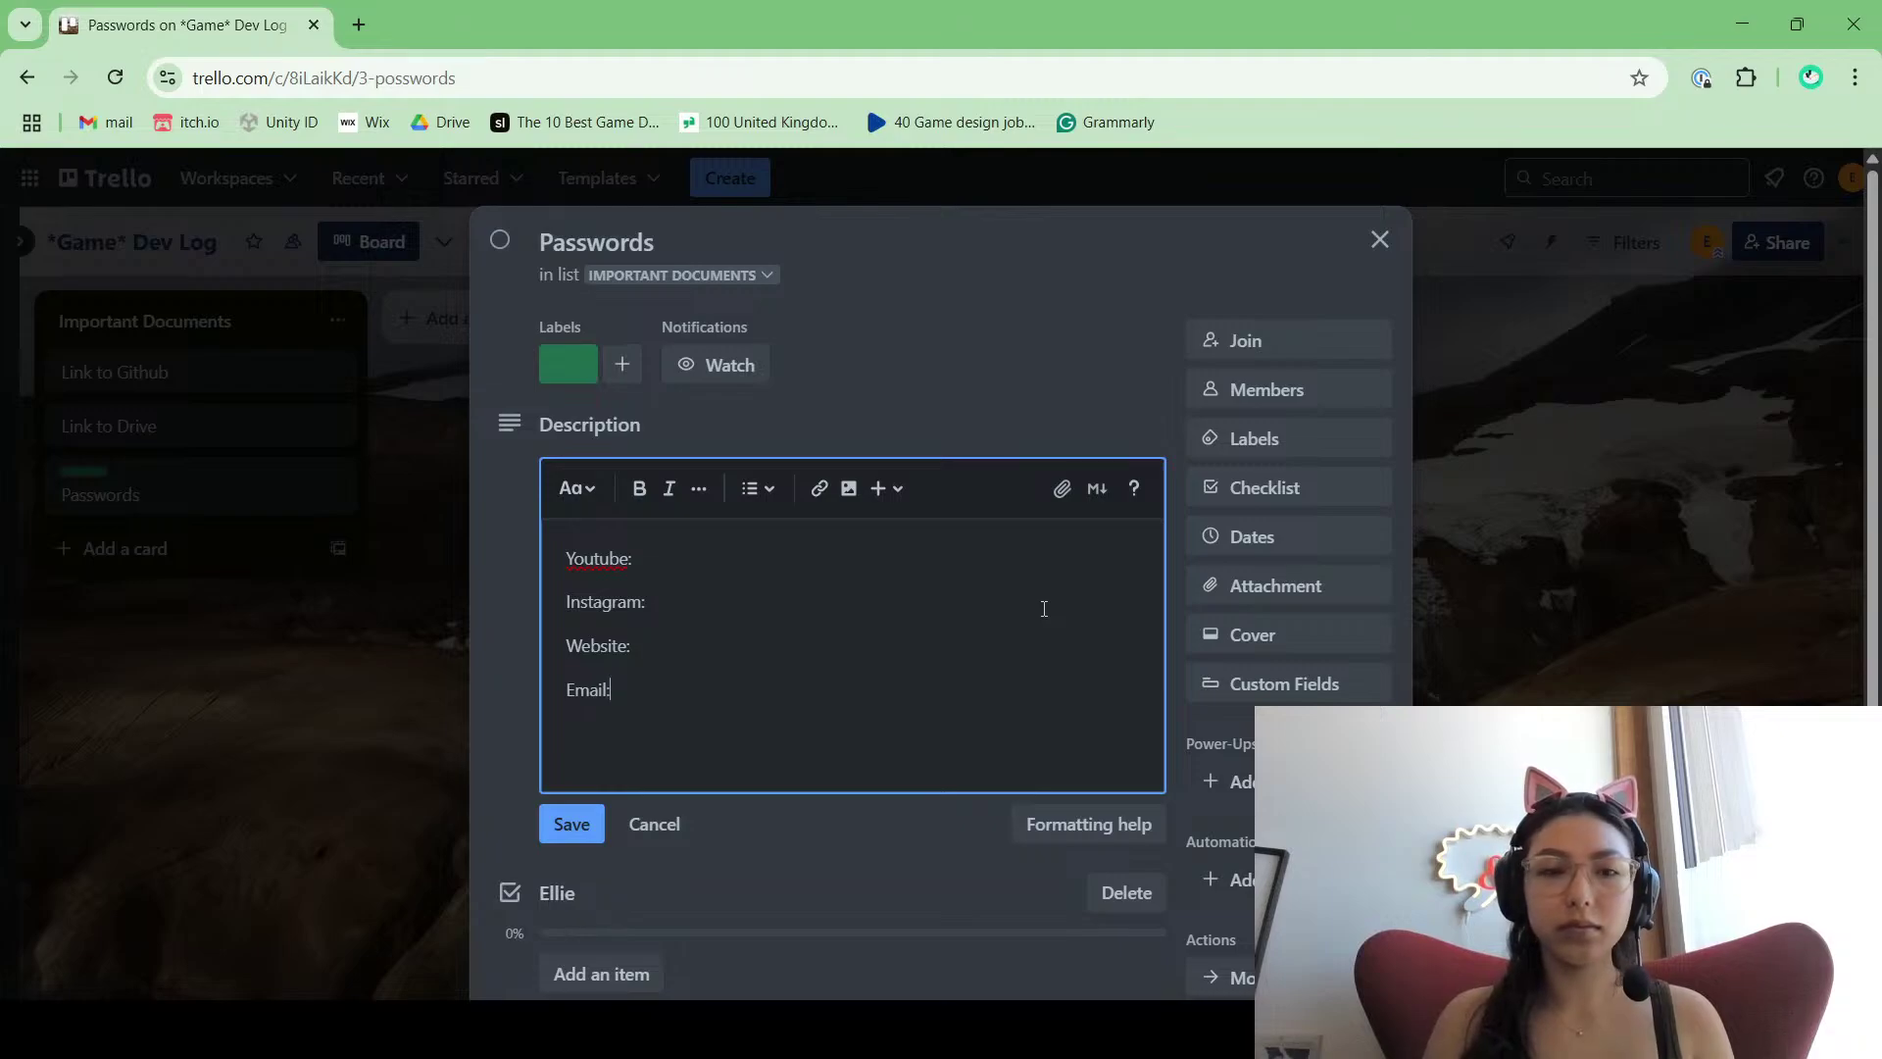
key(Return)
text(Twitch:)
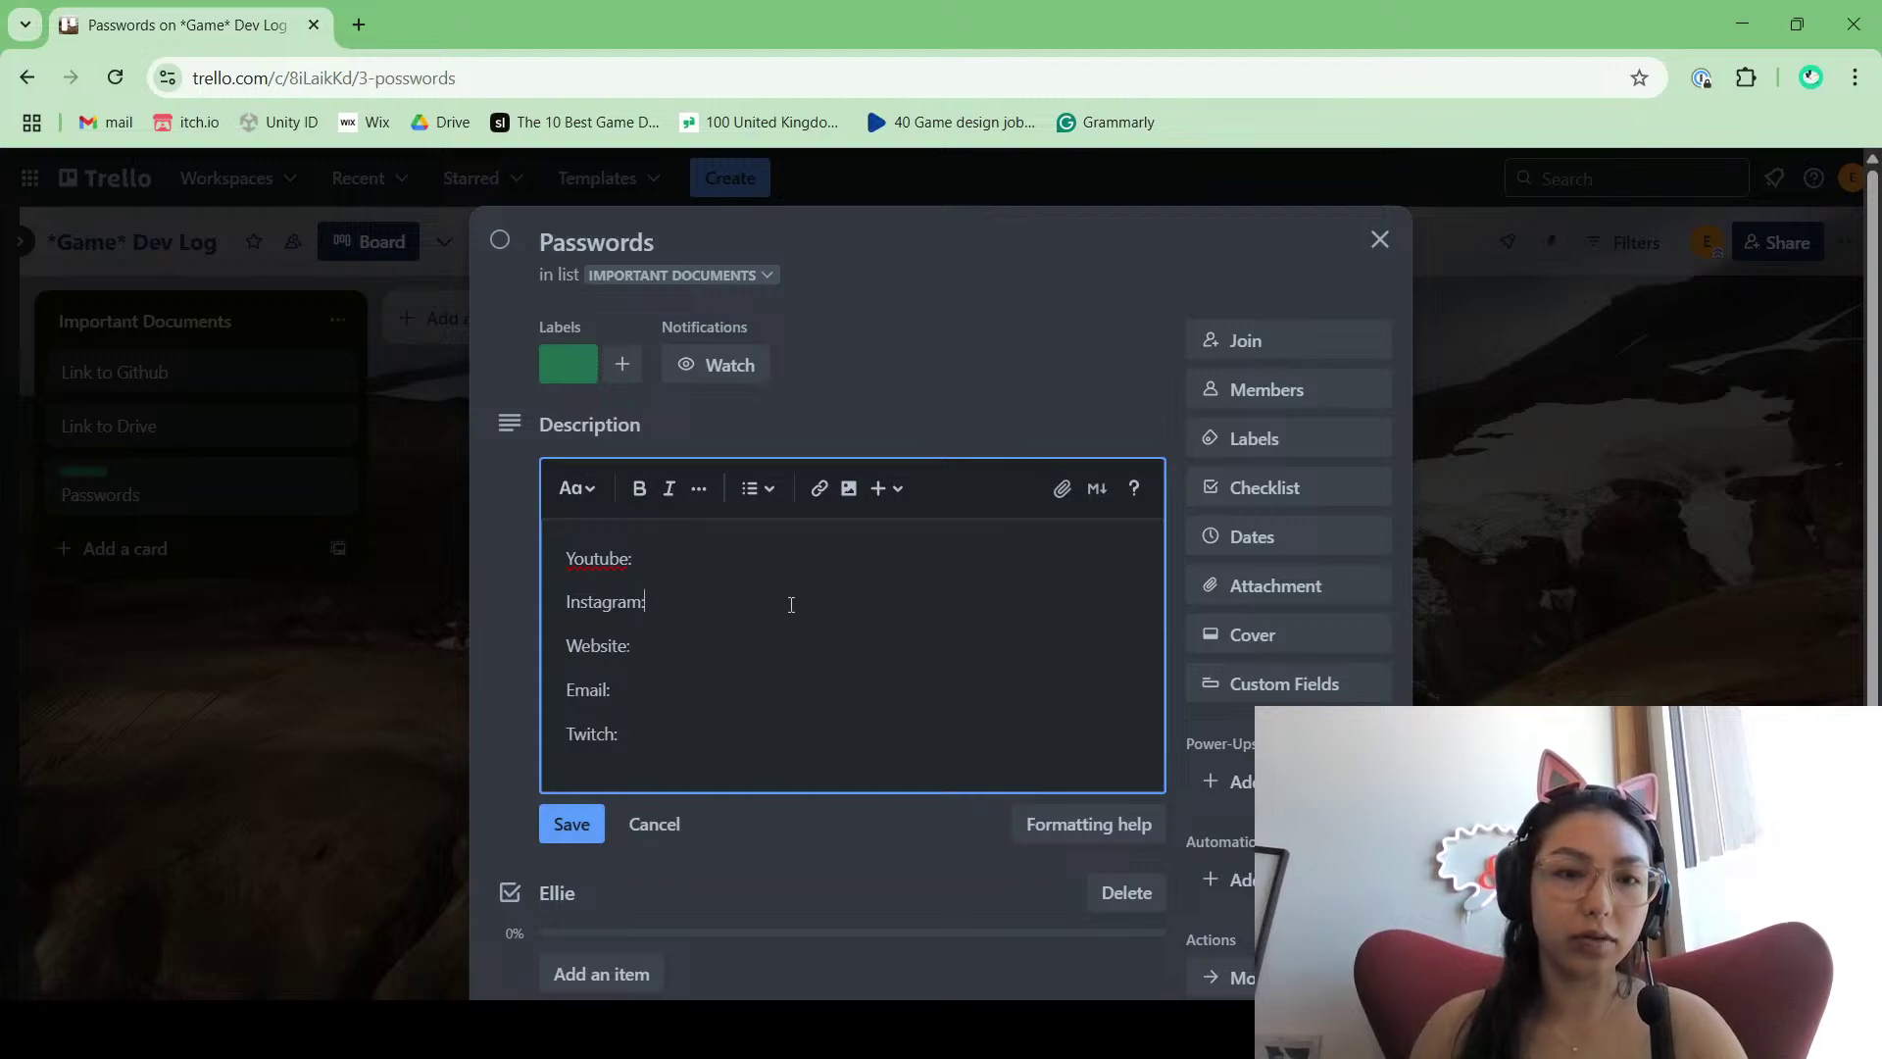
Step: Save the Passwords card's description and close the card
click(571, 823)
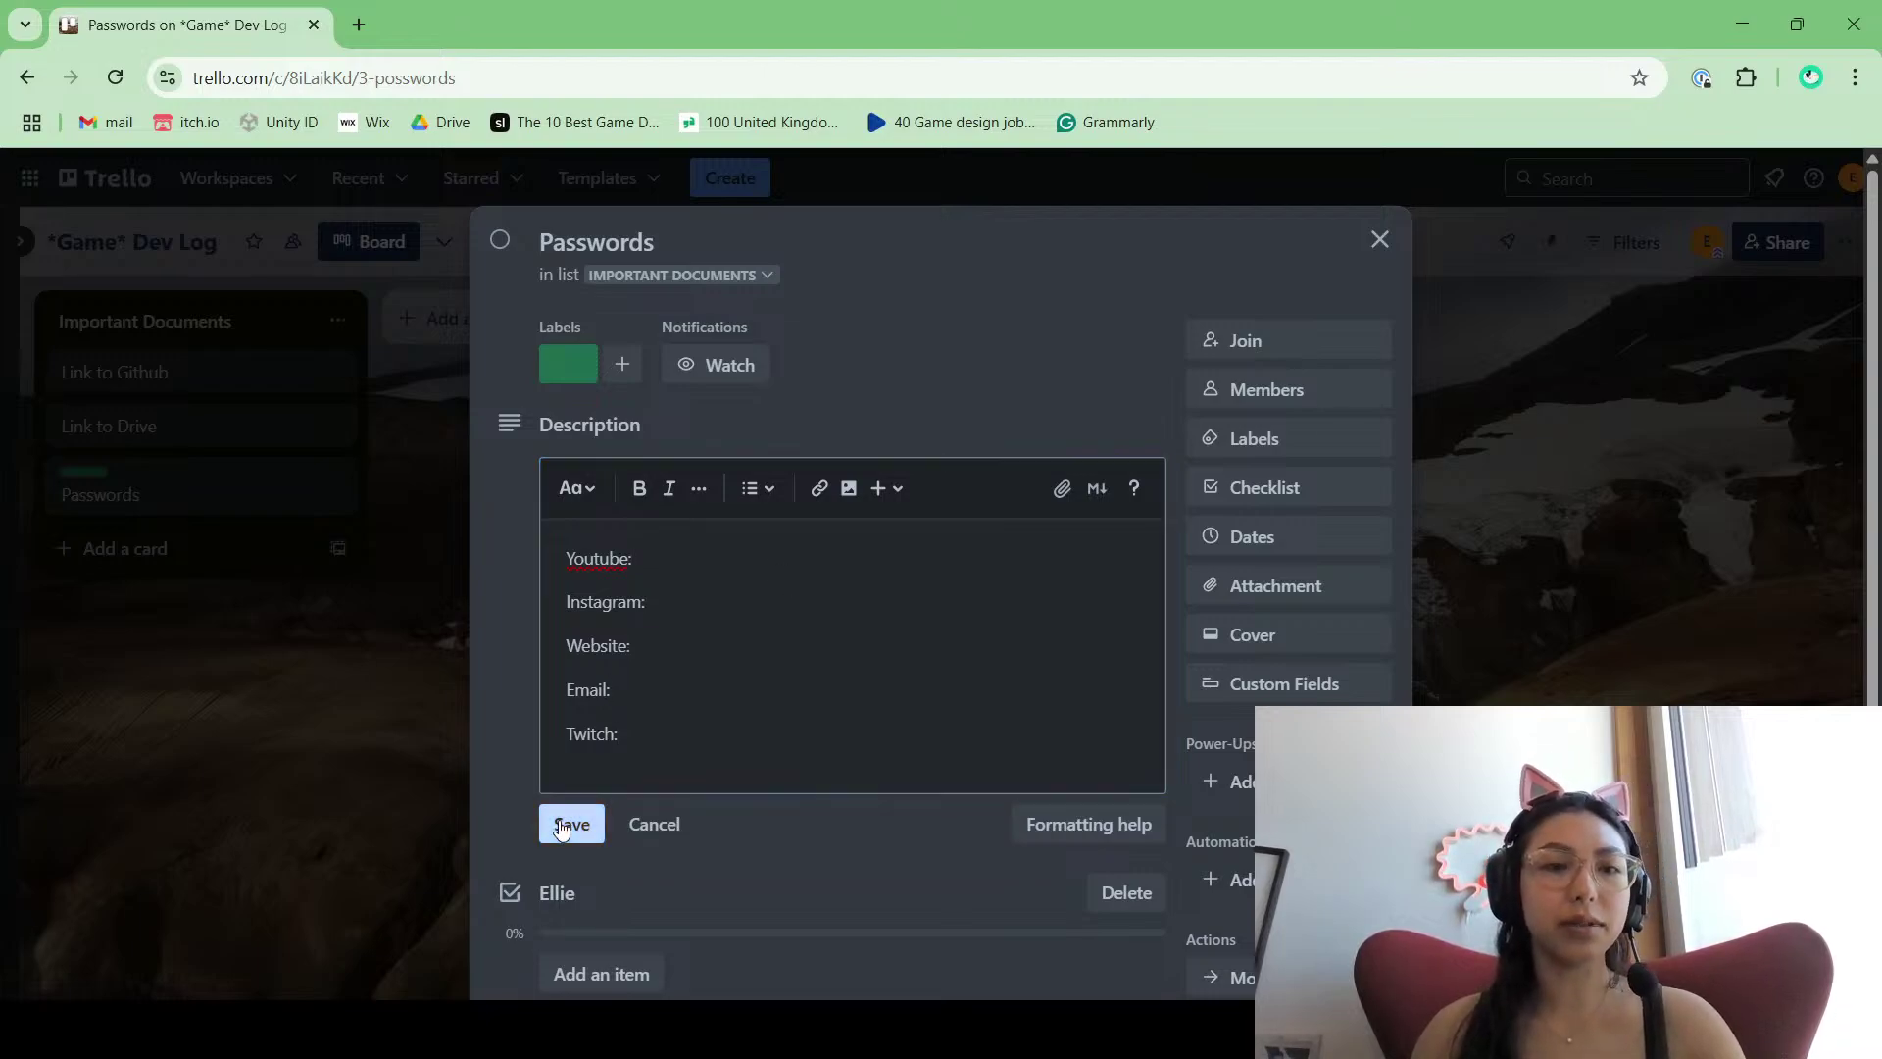
click(1649, 531)
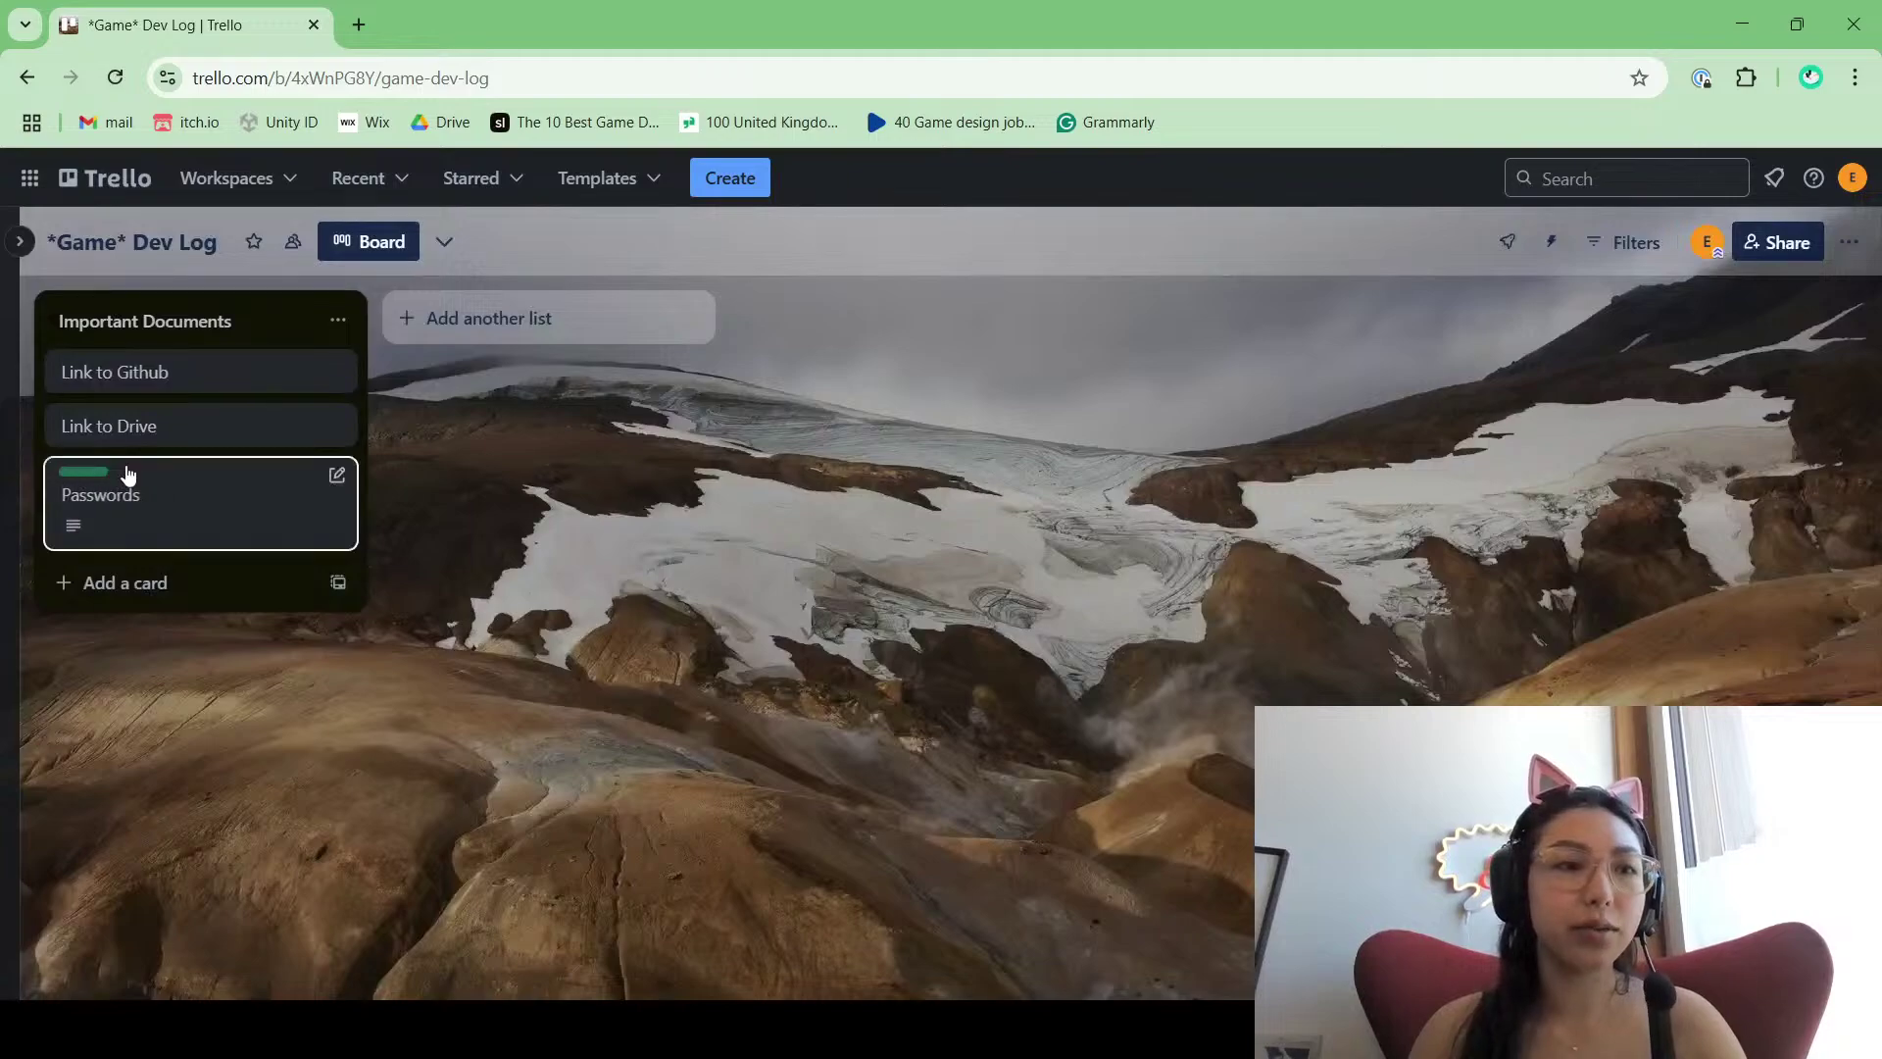
Step: Look over the board's sharing options, including the role choices for new members, and close the sharing dialog
click(1777, 242)
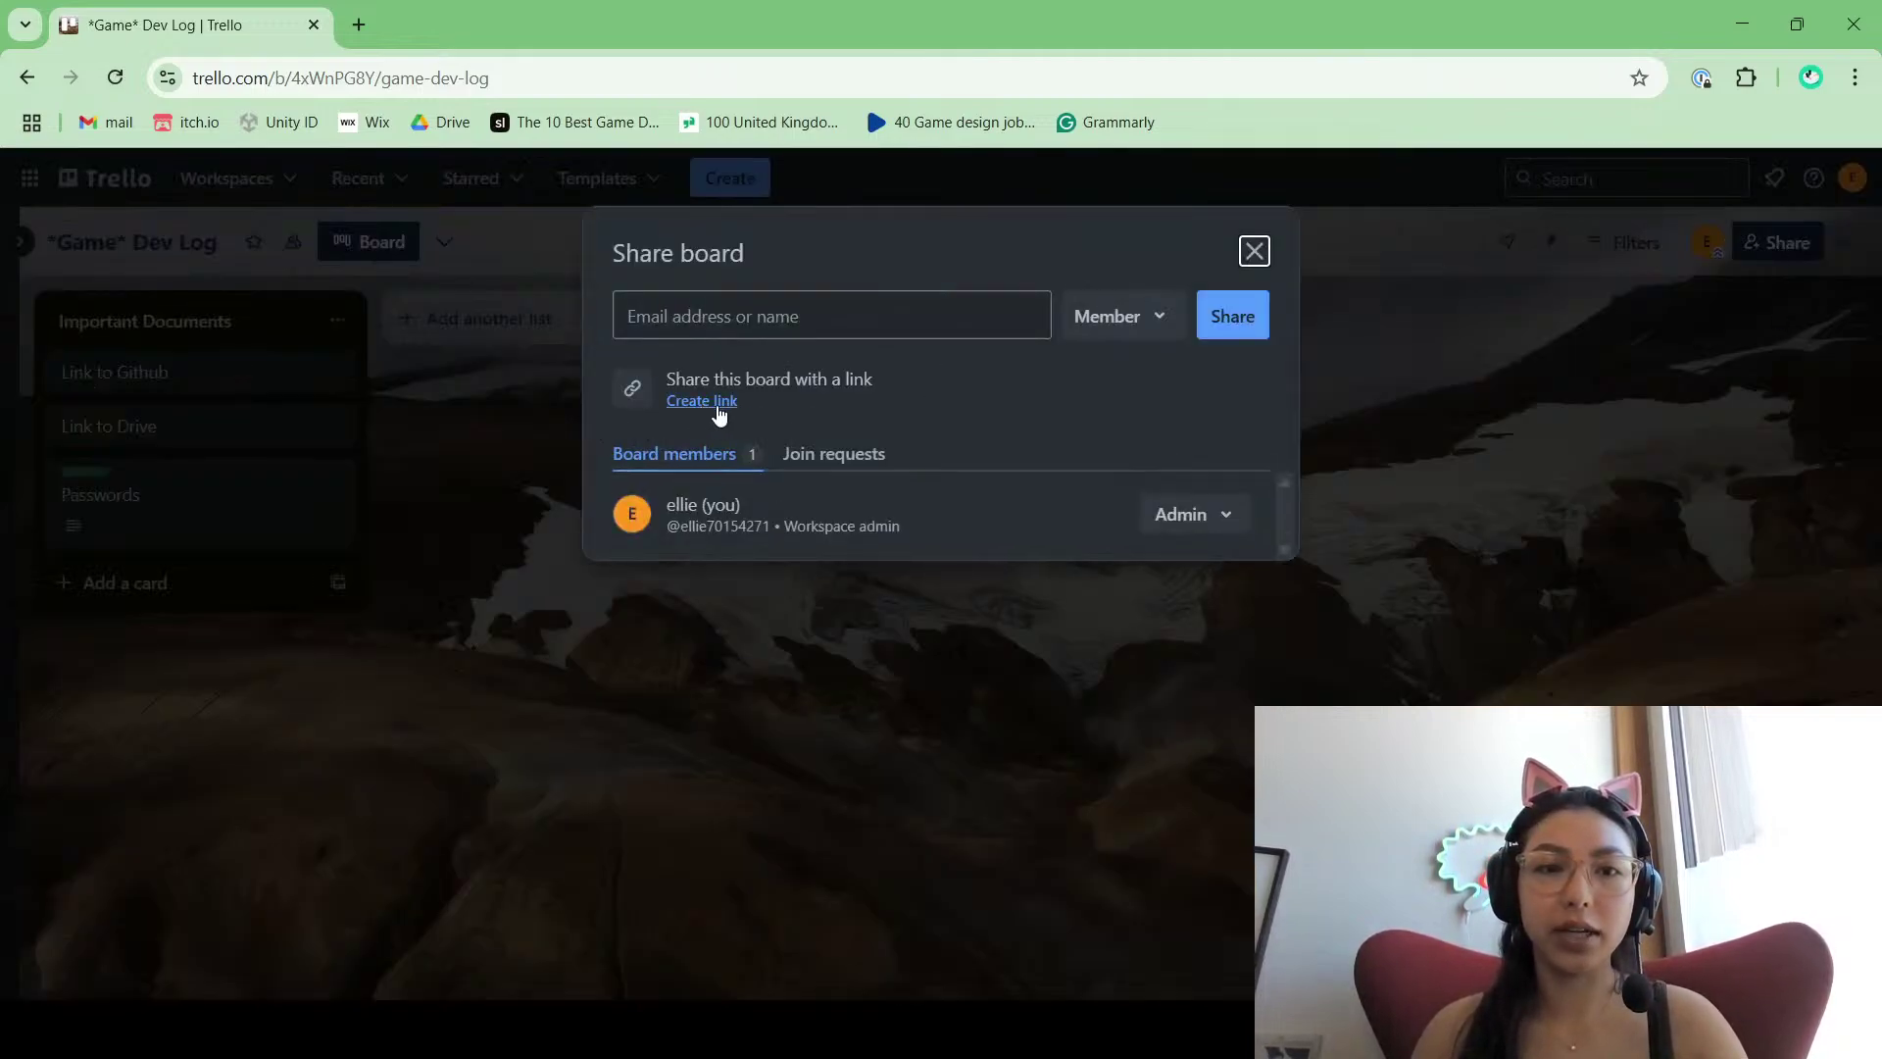
click(1131, 321)
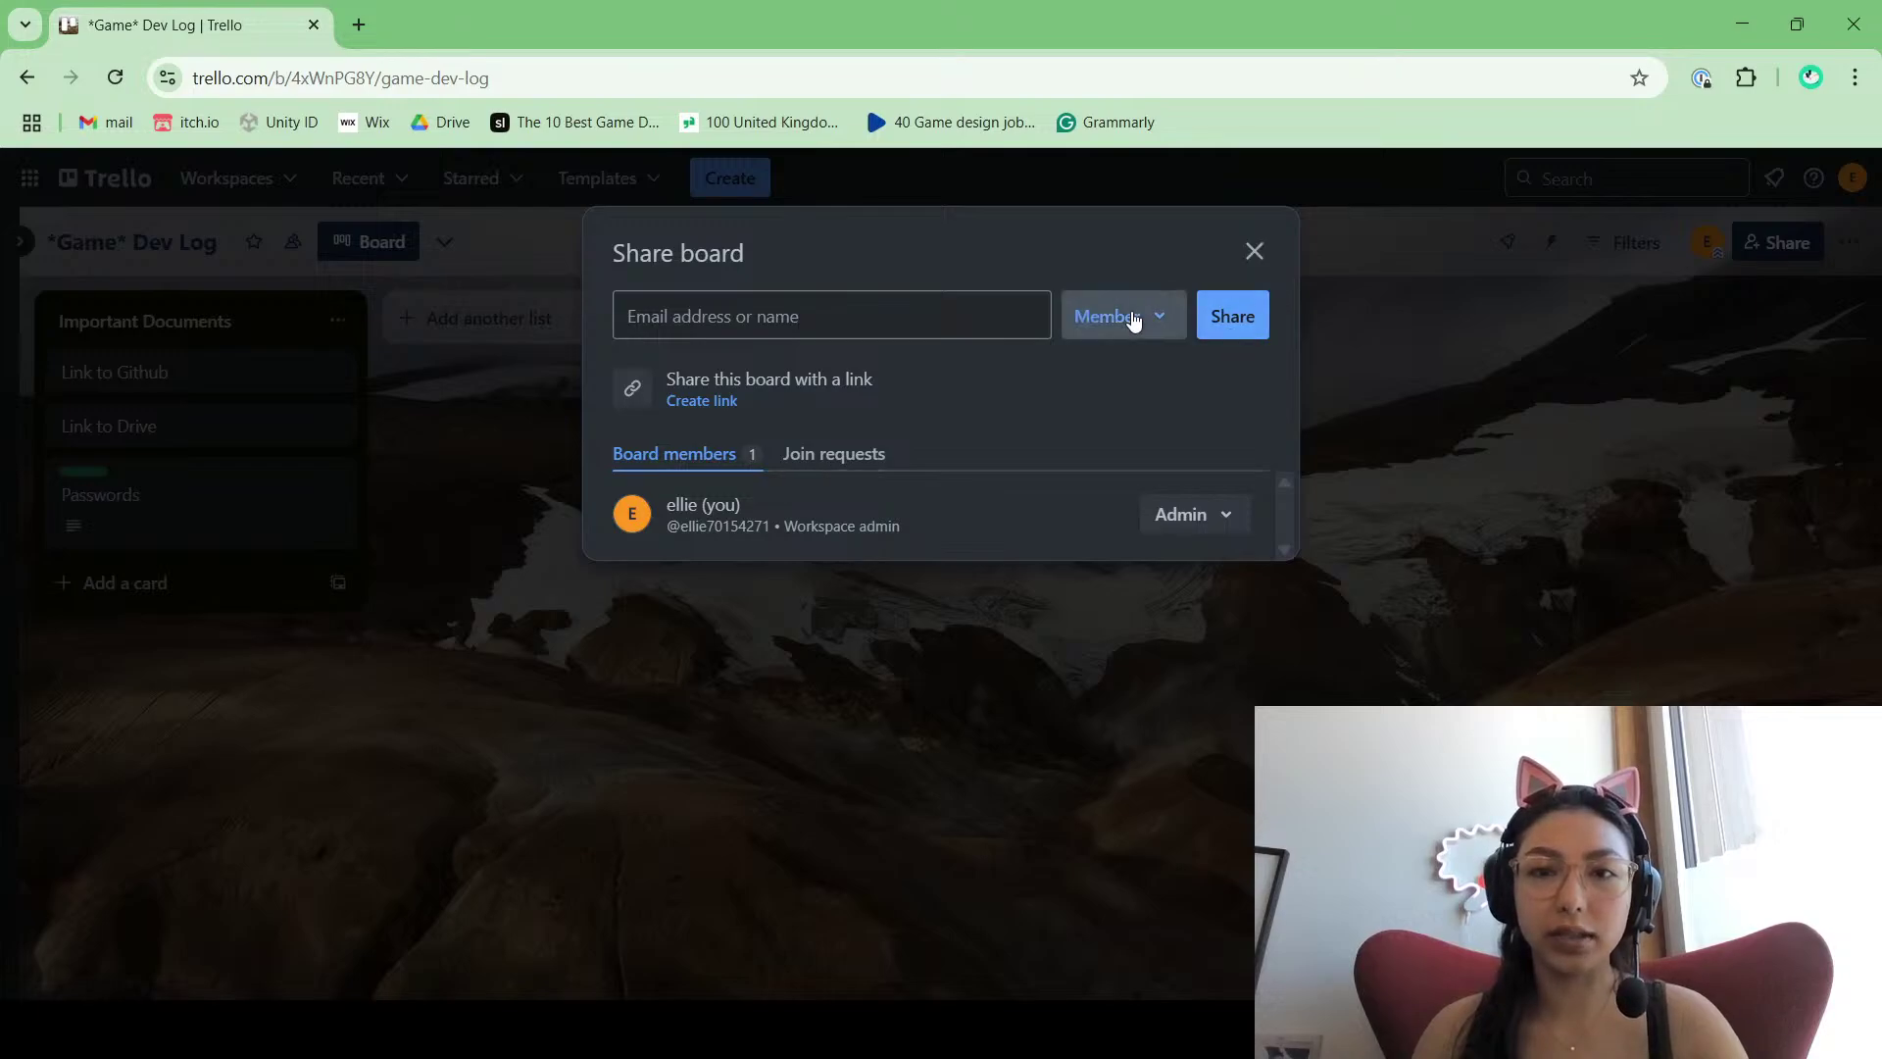
click(1259, 374)
click(1253, 253)
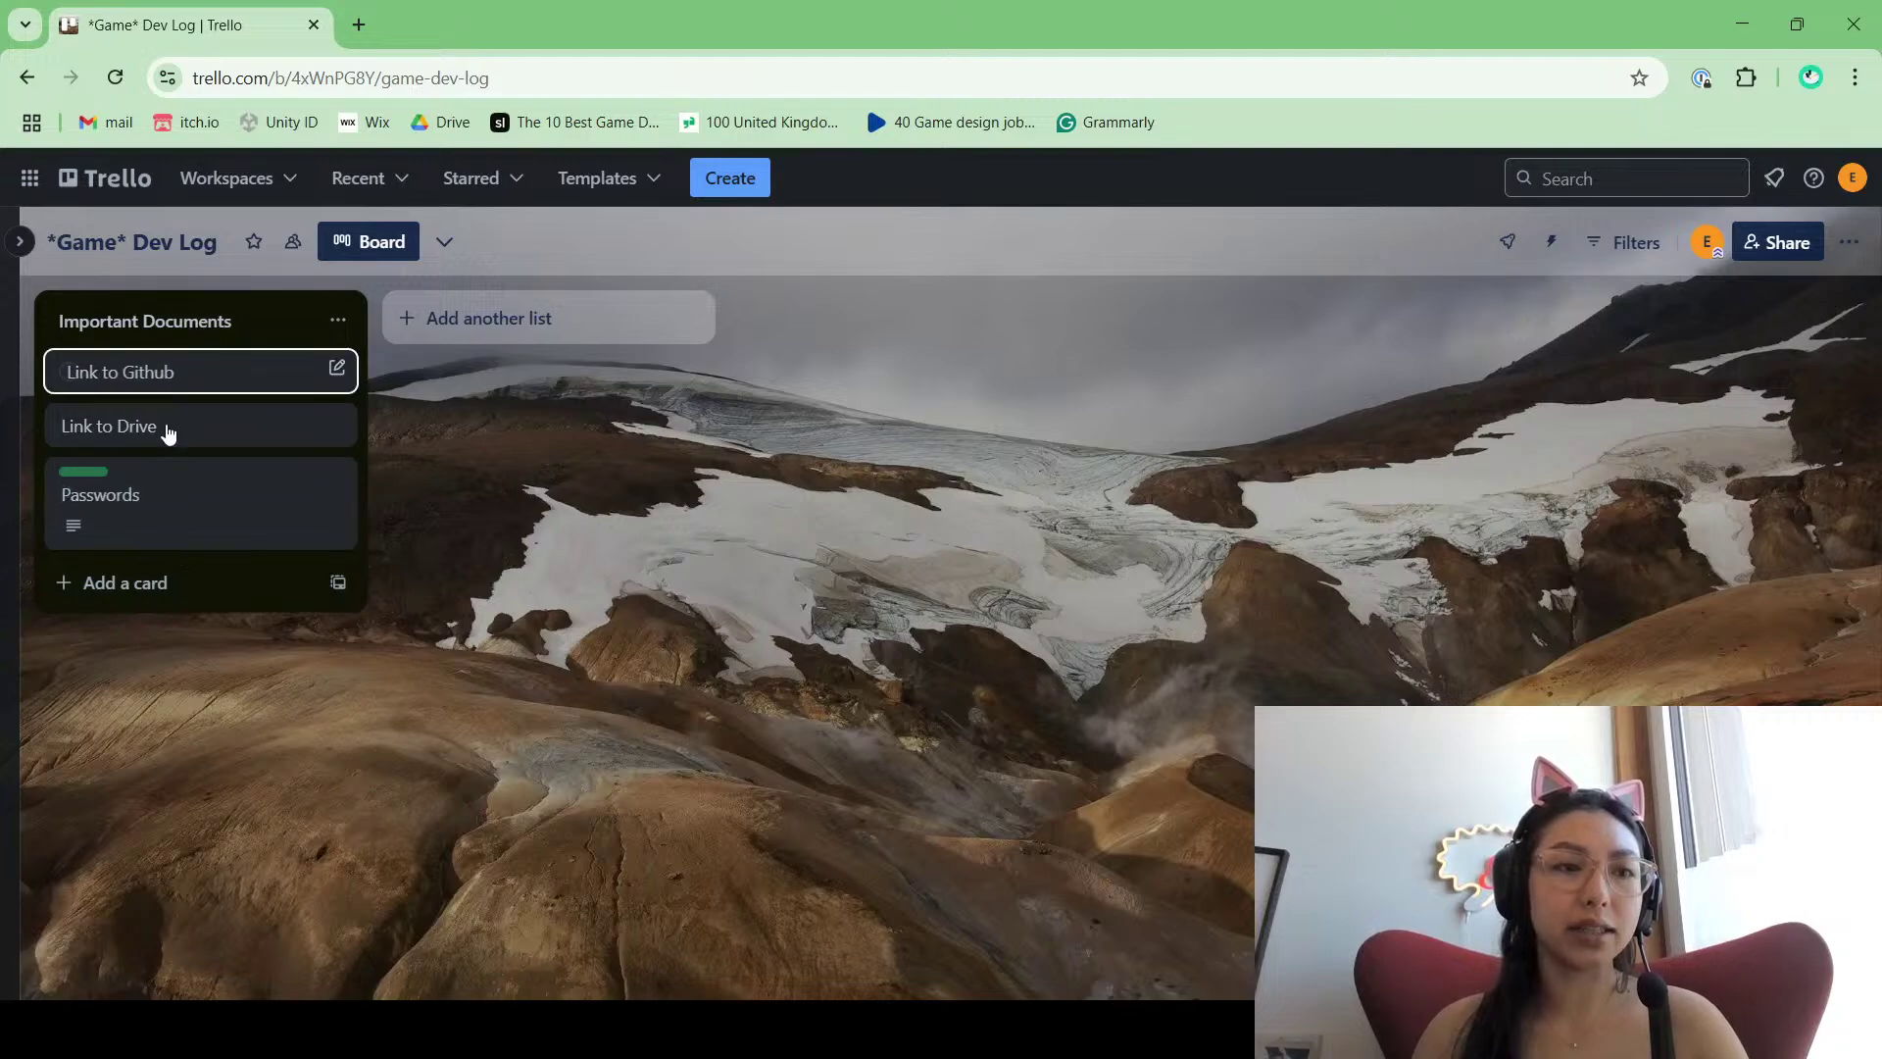
Step: Add two lists named "space" and "reality 1" after the Important Documents list
click(505, 342)
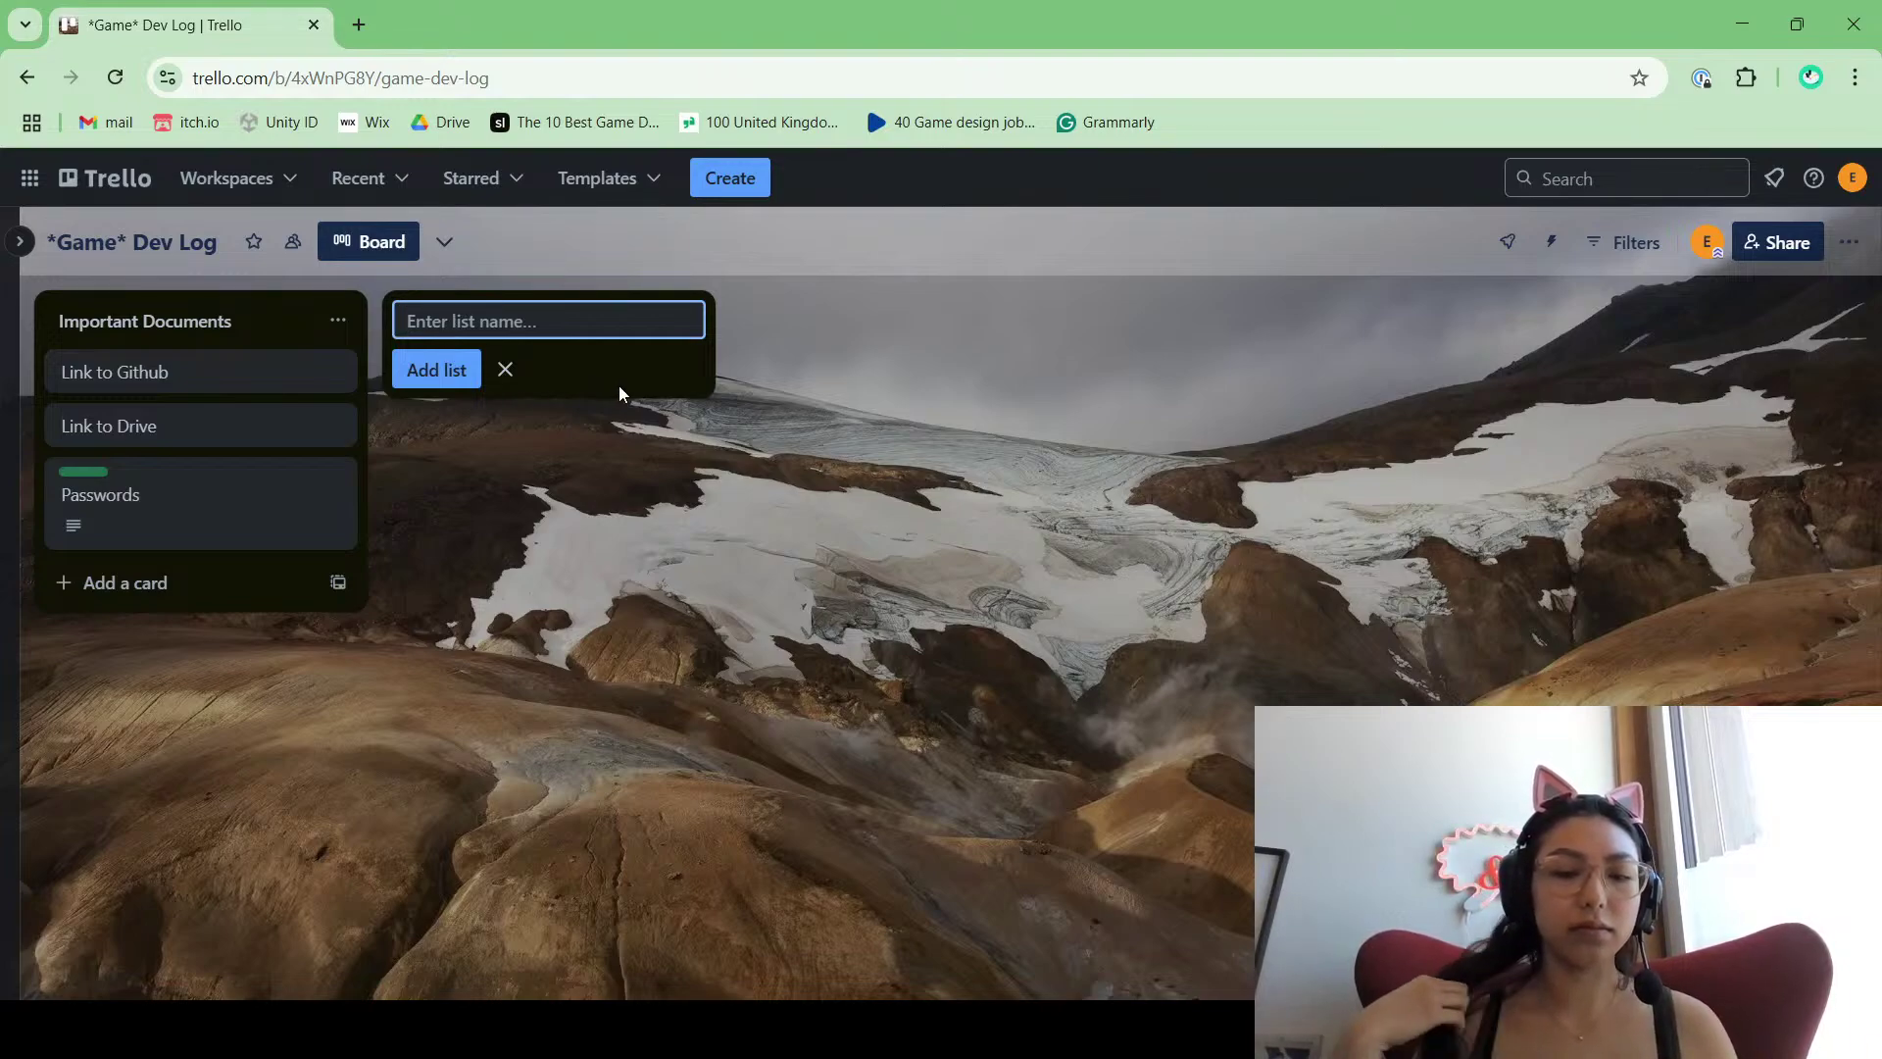
text(space)
key(Return)
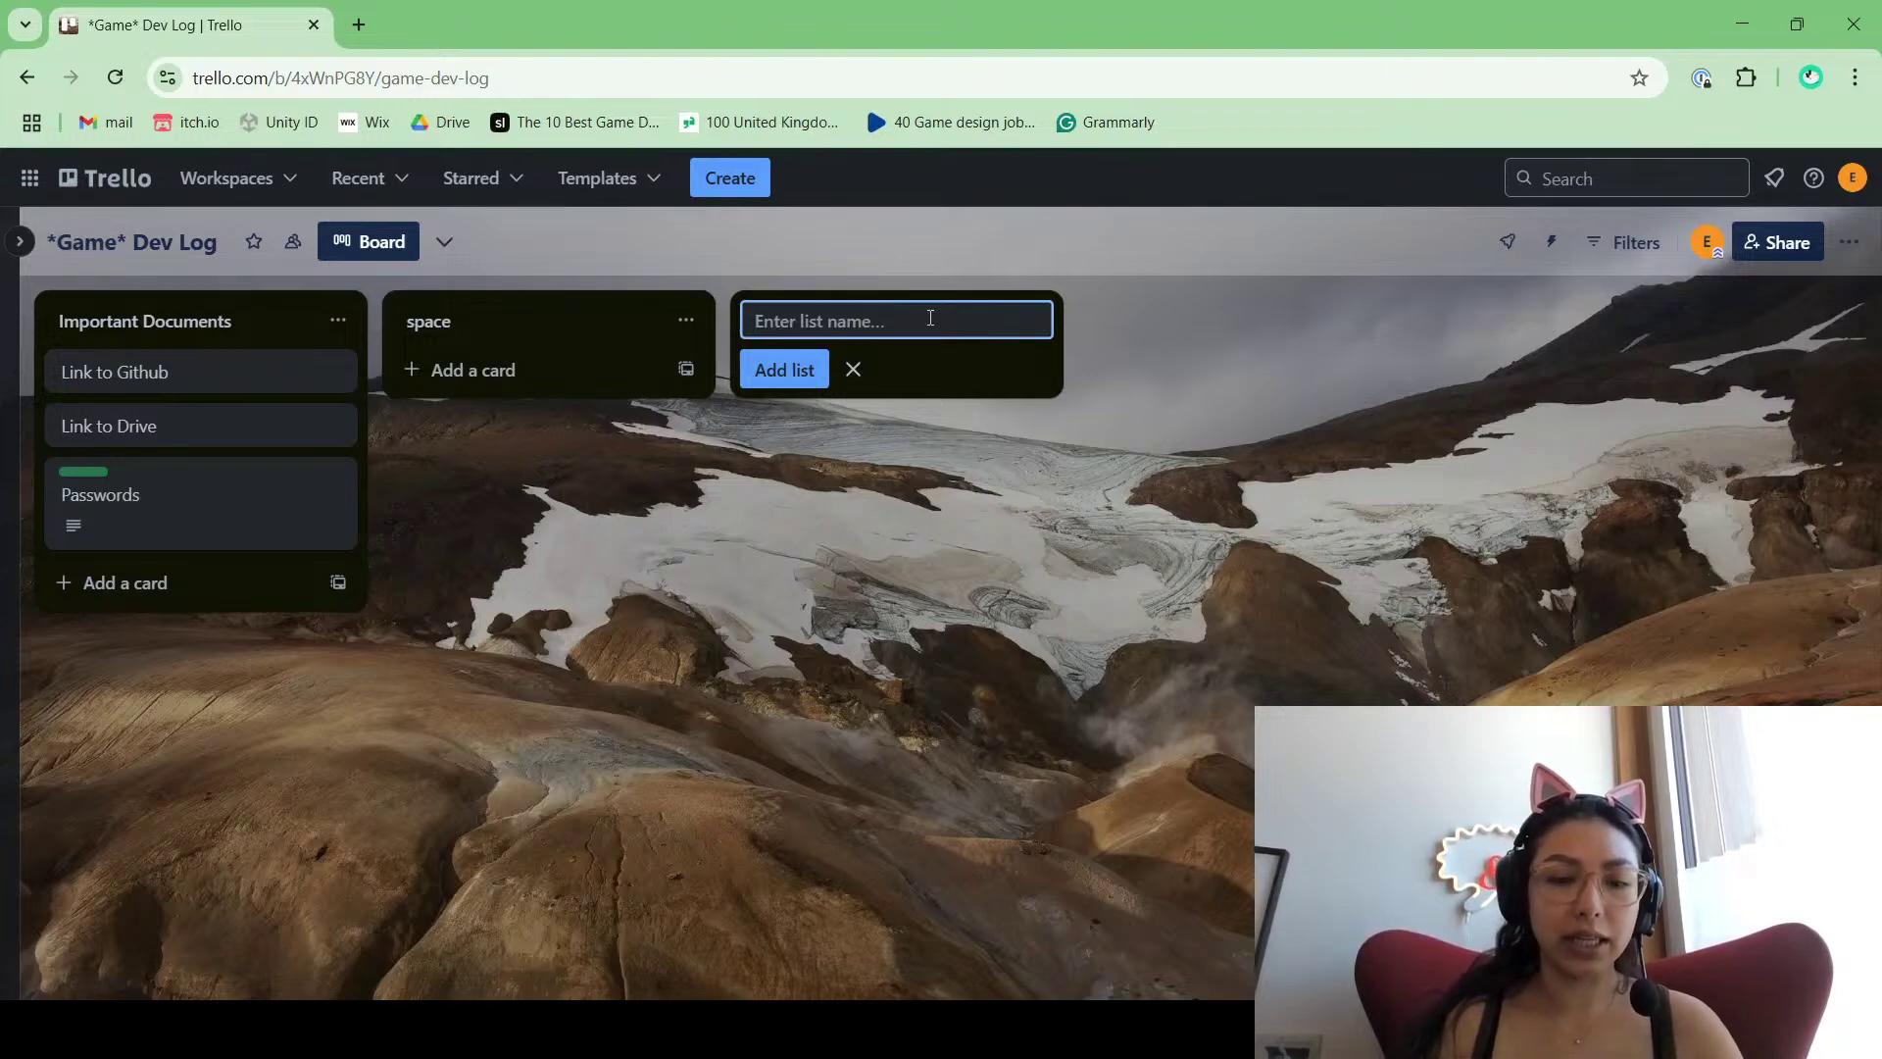
text(reality 1)
key(Return)
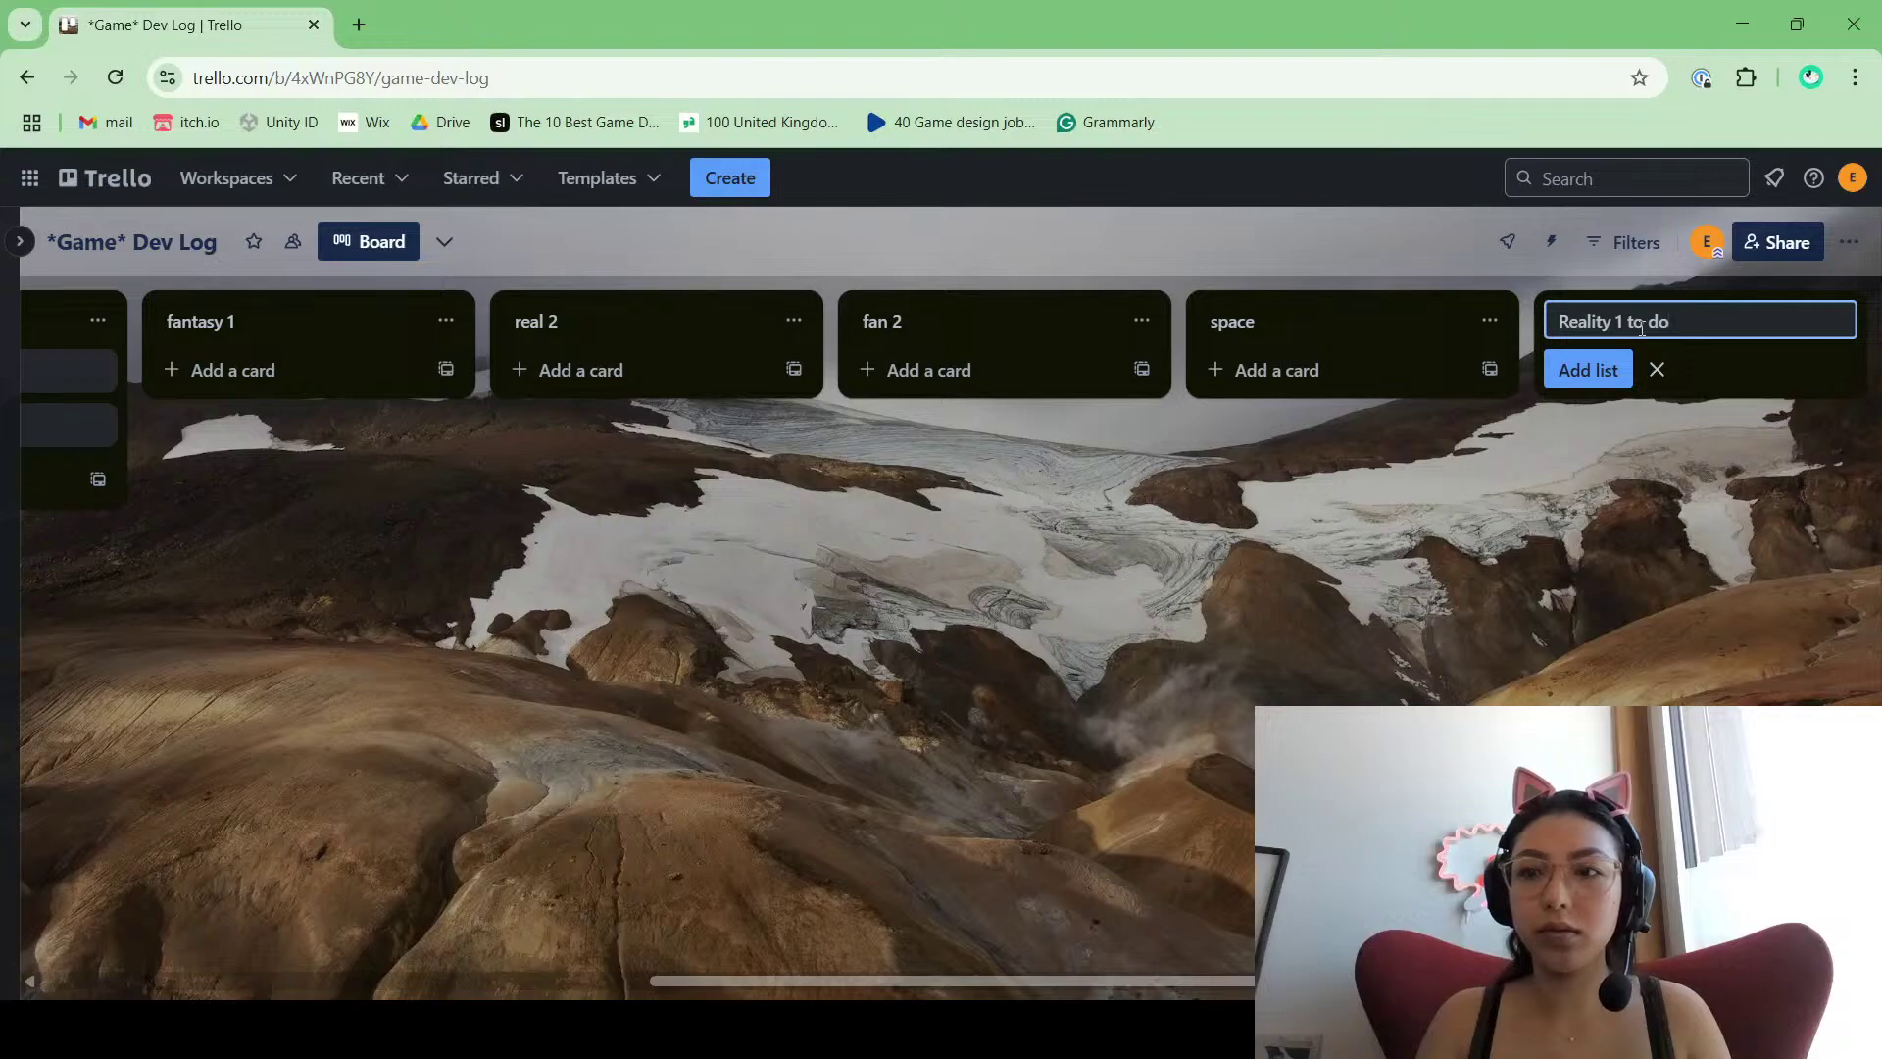
Step: Add lists named "Reality 1 to do" and "Reality 1 doing" at the end of the board
key(Return)
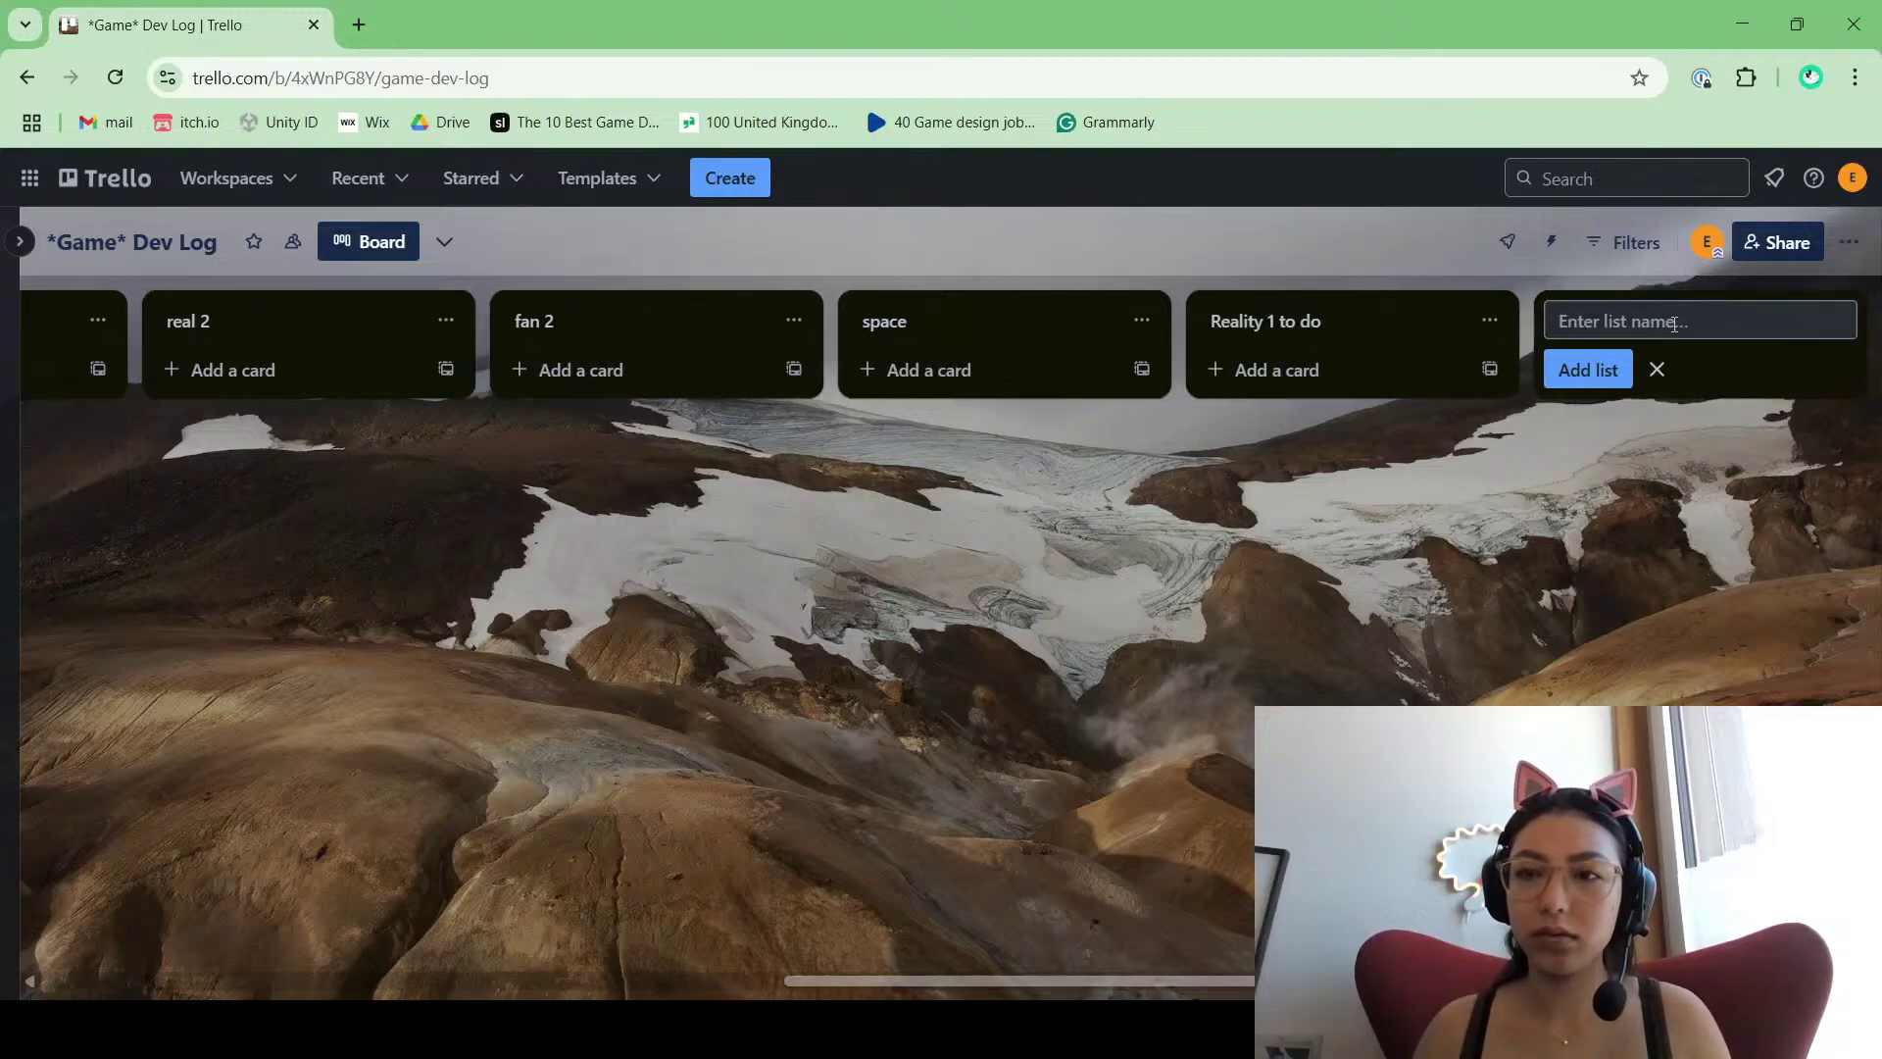
text(Realit)
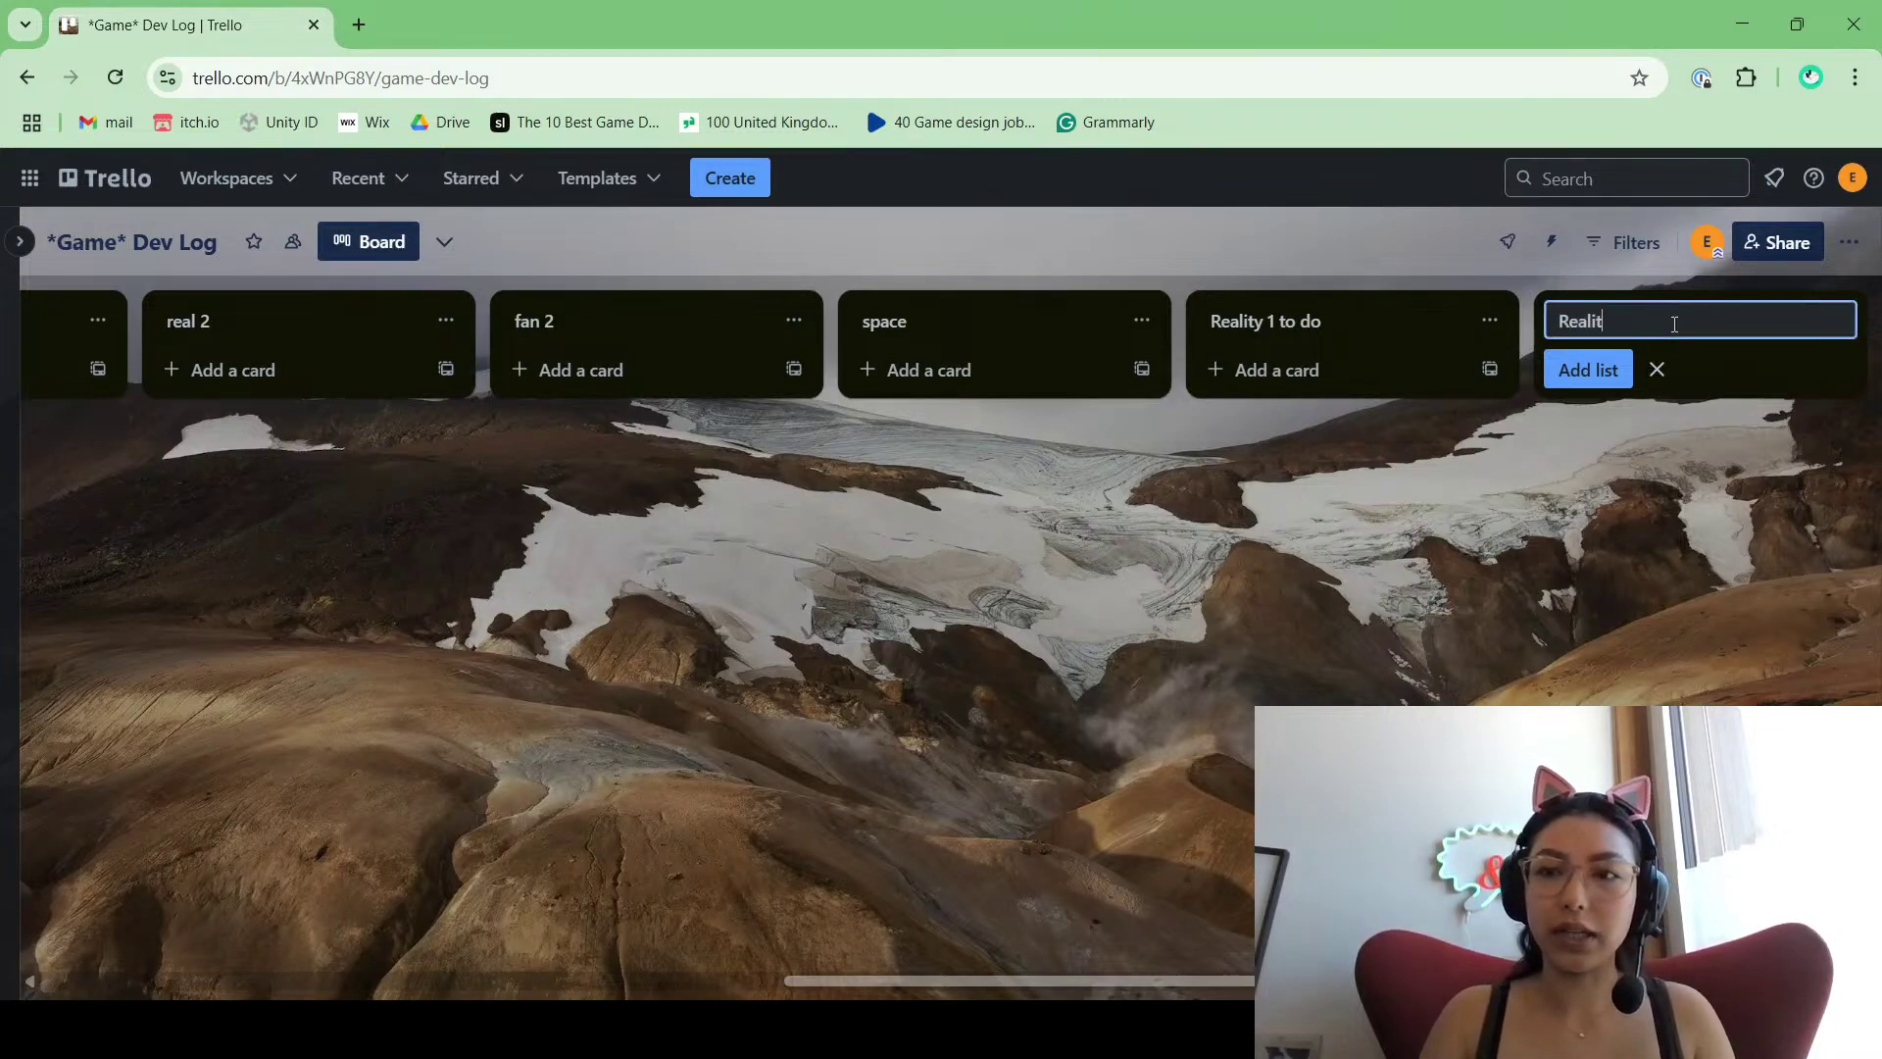
text(y)
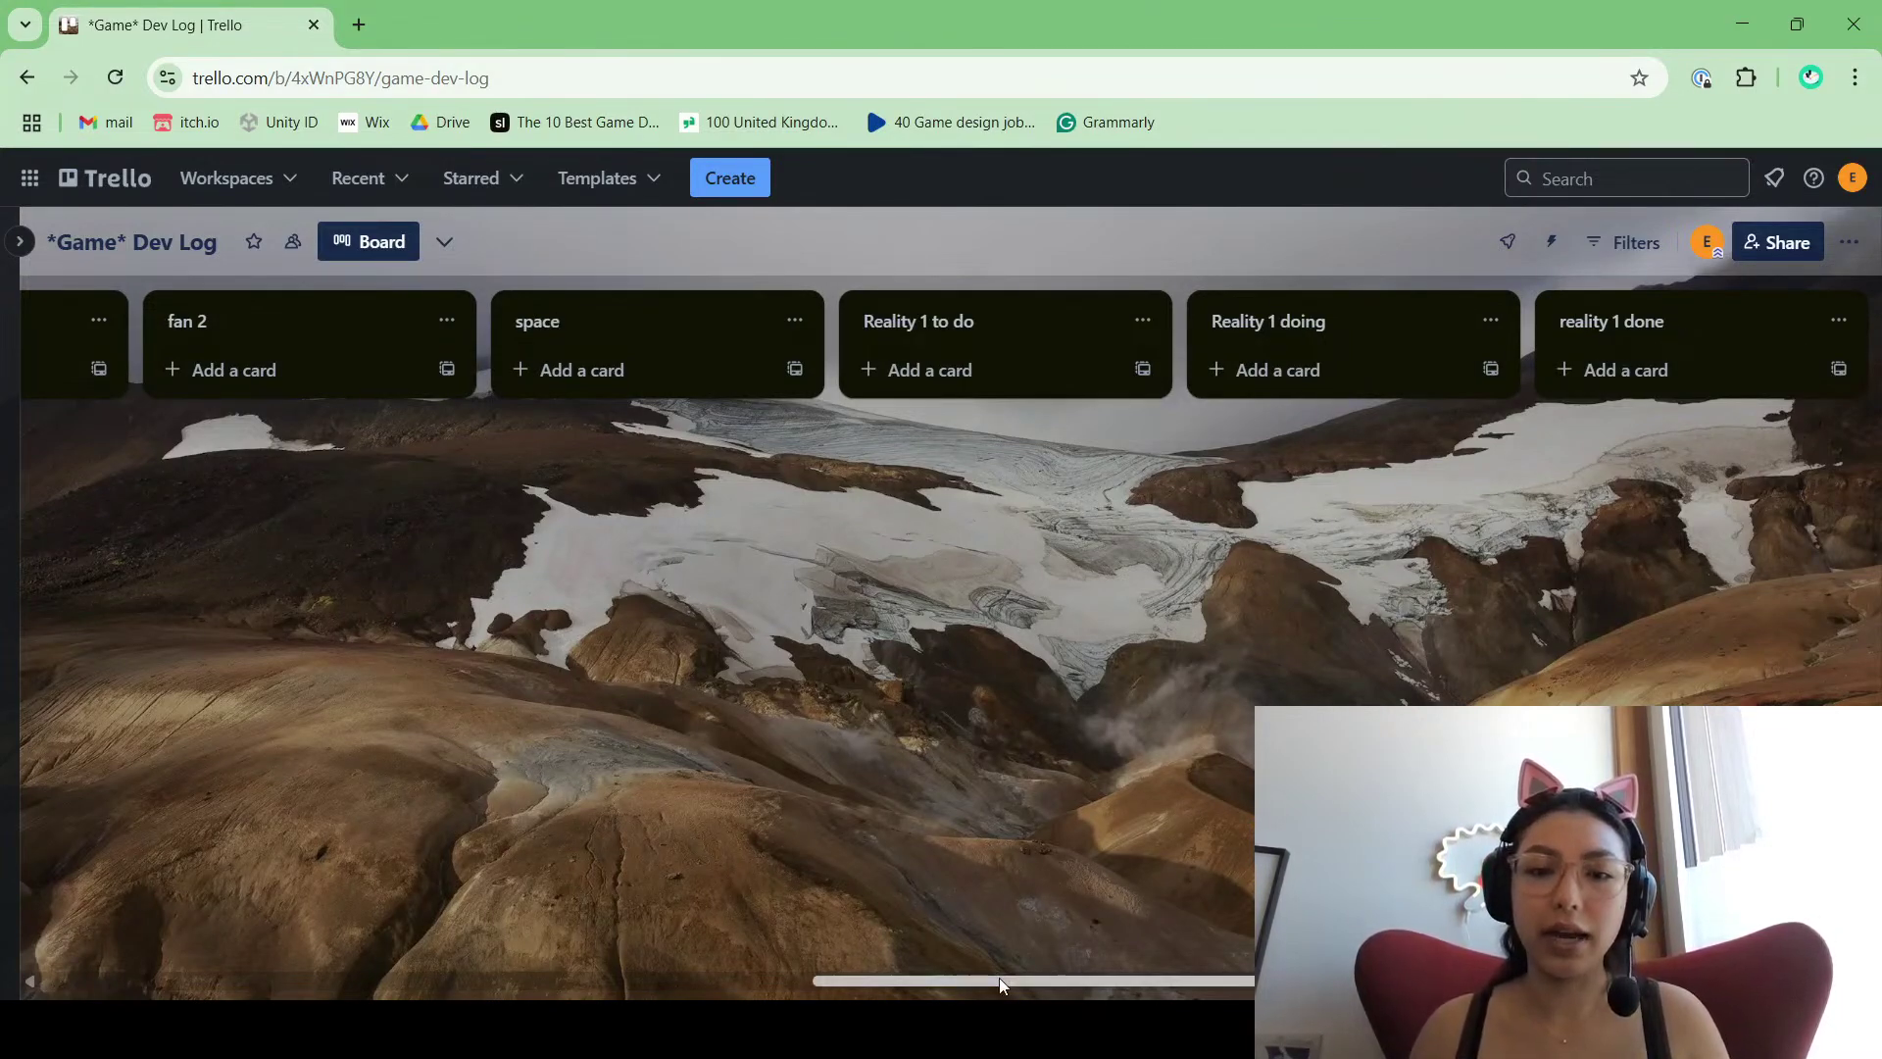
Step: Move the "add closets" card to the "Reality 1 doing" list and the "create transition screen" card to "Reality 1 to do"
drag(998, 978, 418, 817)
drag(439, 377, 1062, 363)
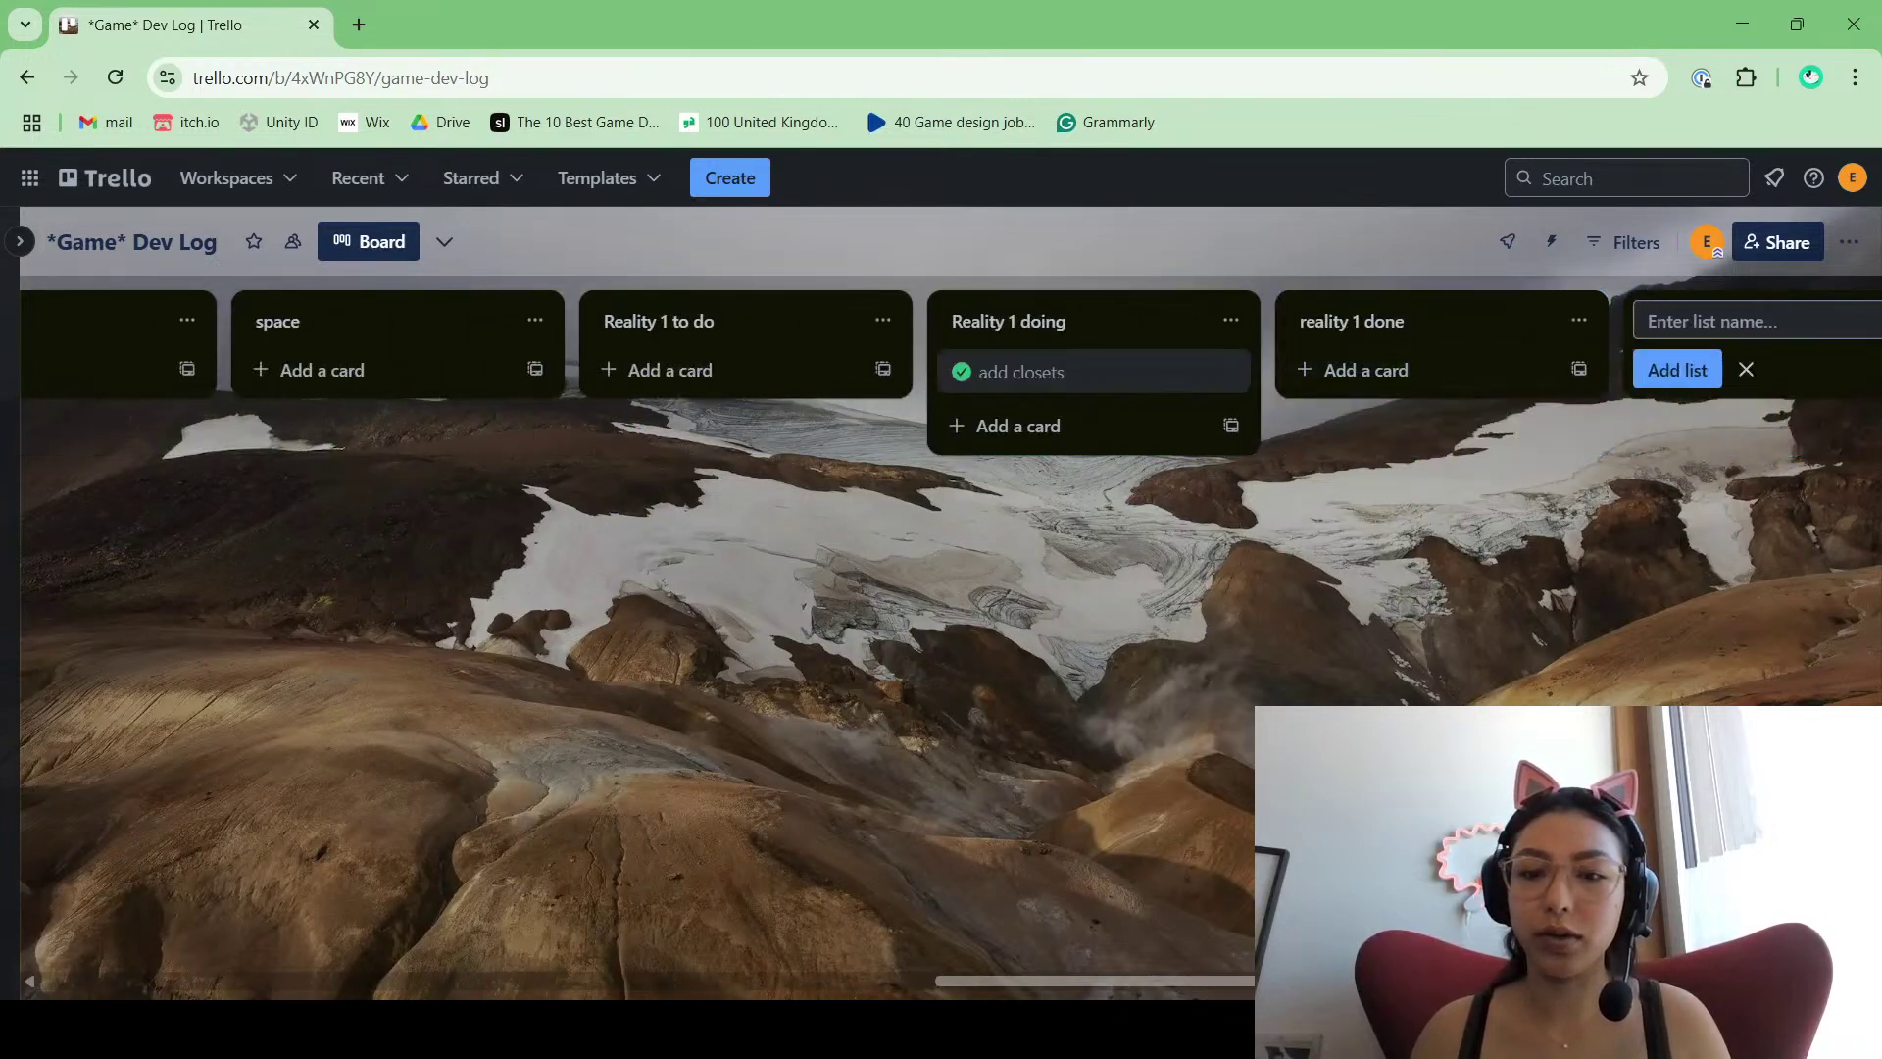
drag(1287, 981, 580, 840)
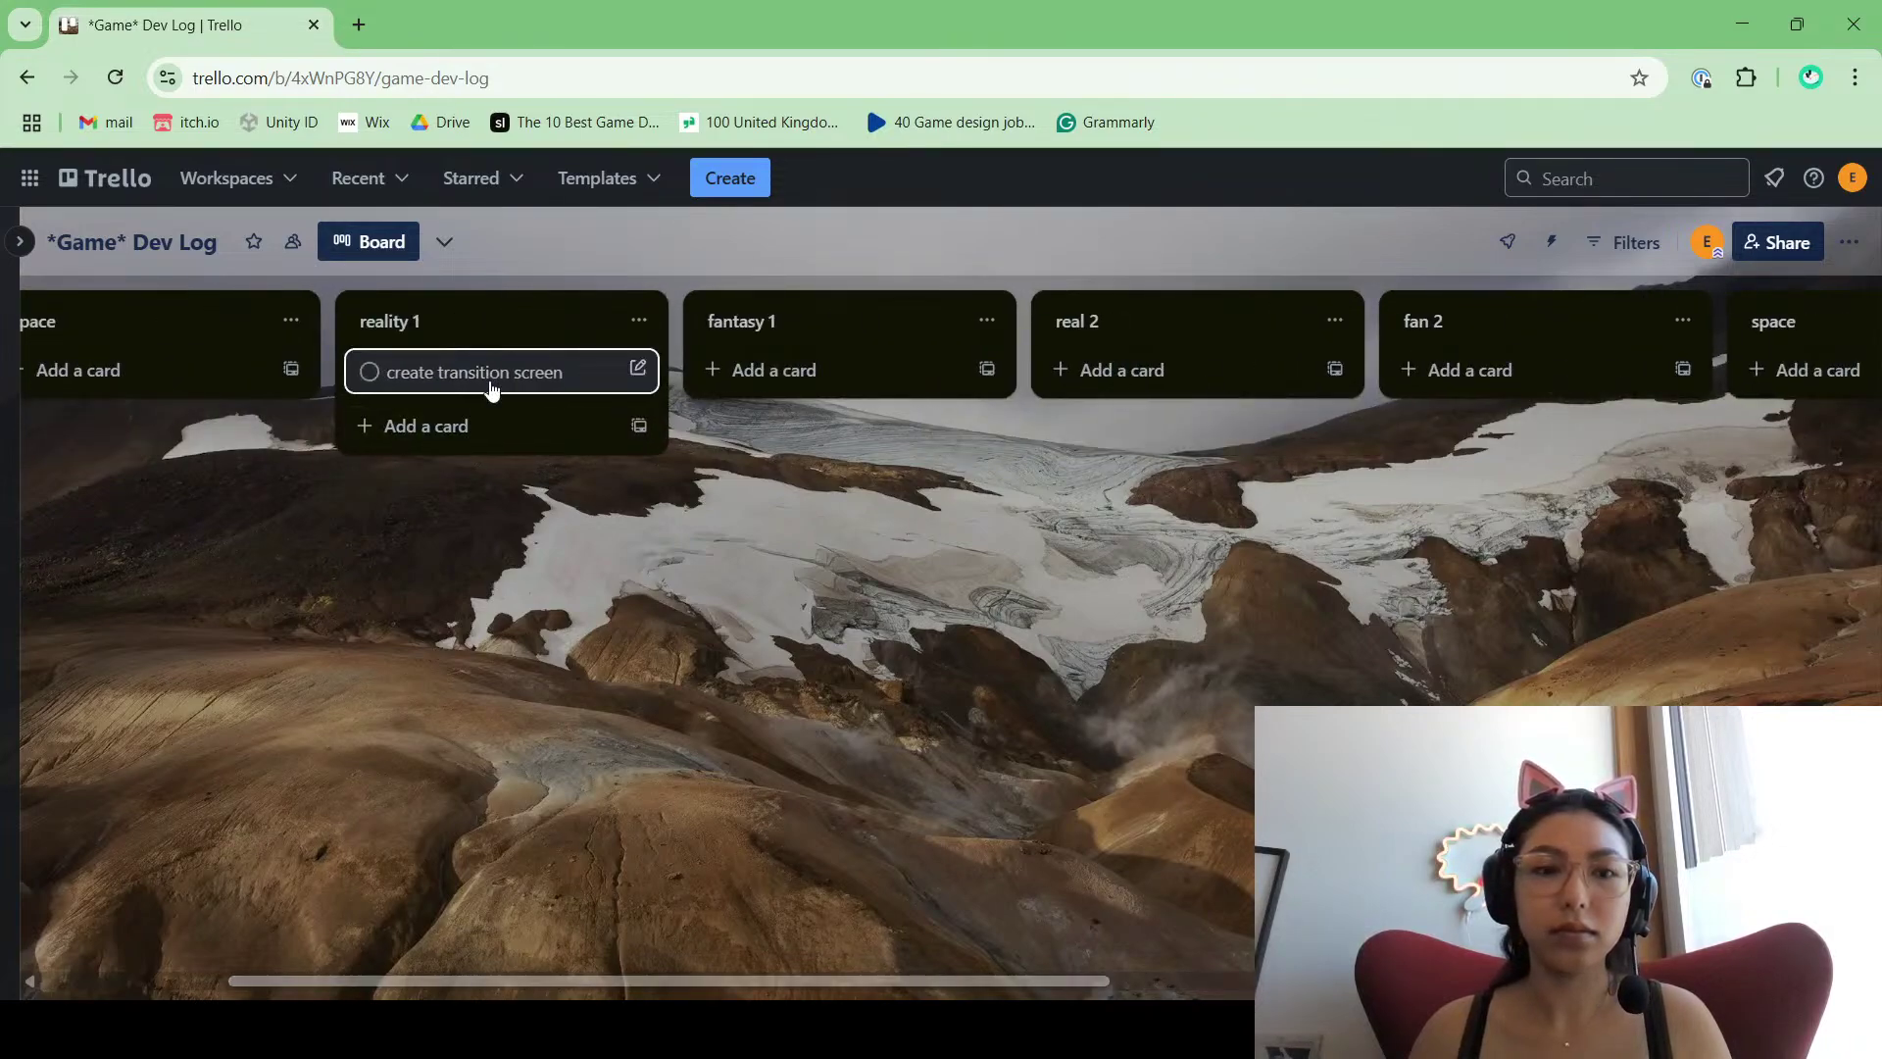
drag(492, 390, 1456, 370)
Step: Add a card titled "attach fan 1 scene," to the "Reality 1 to do" list
click(1439, 425)
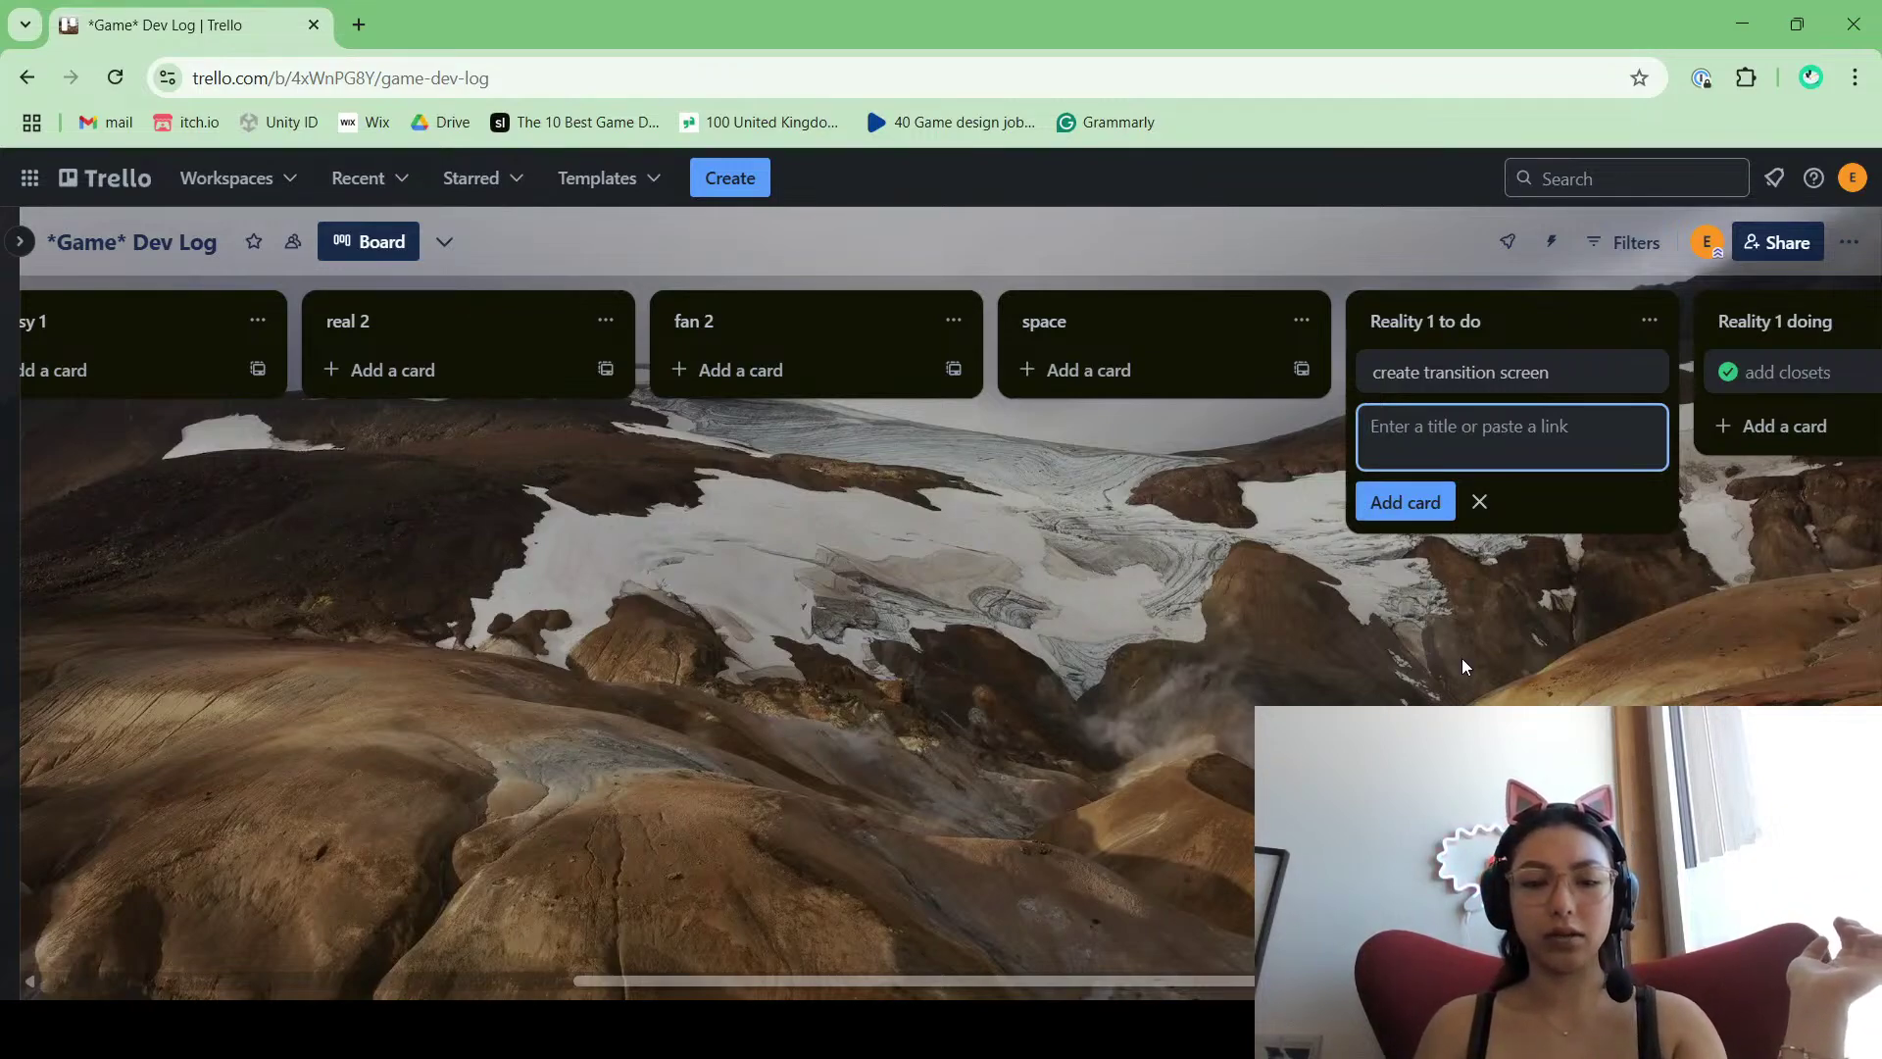
text(tr)
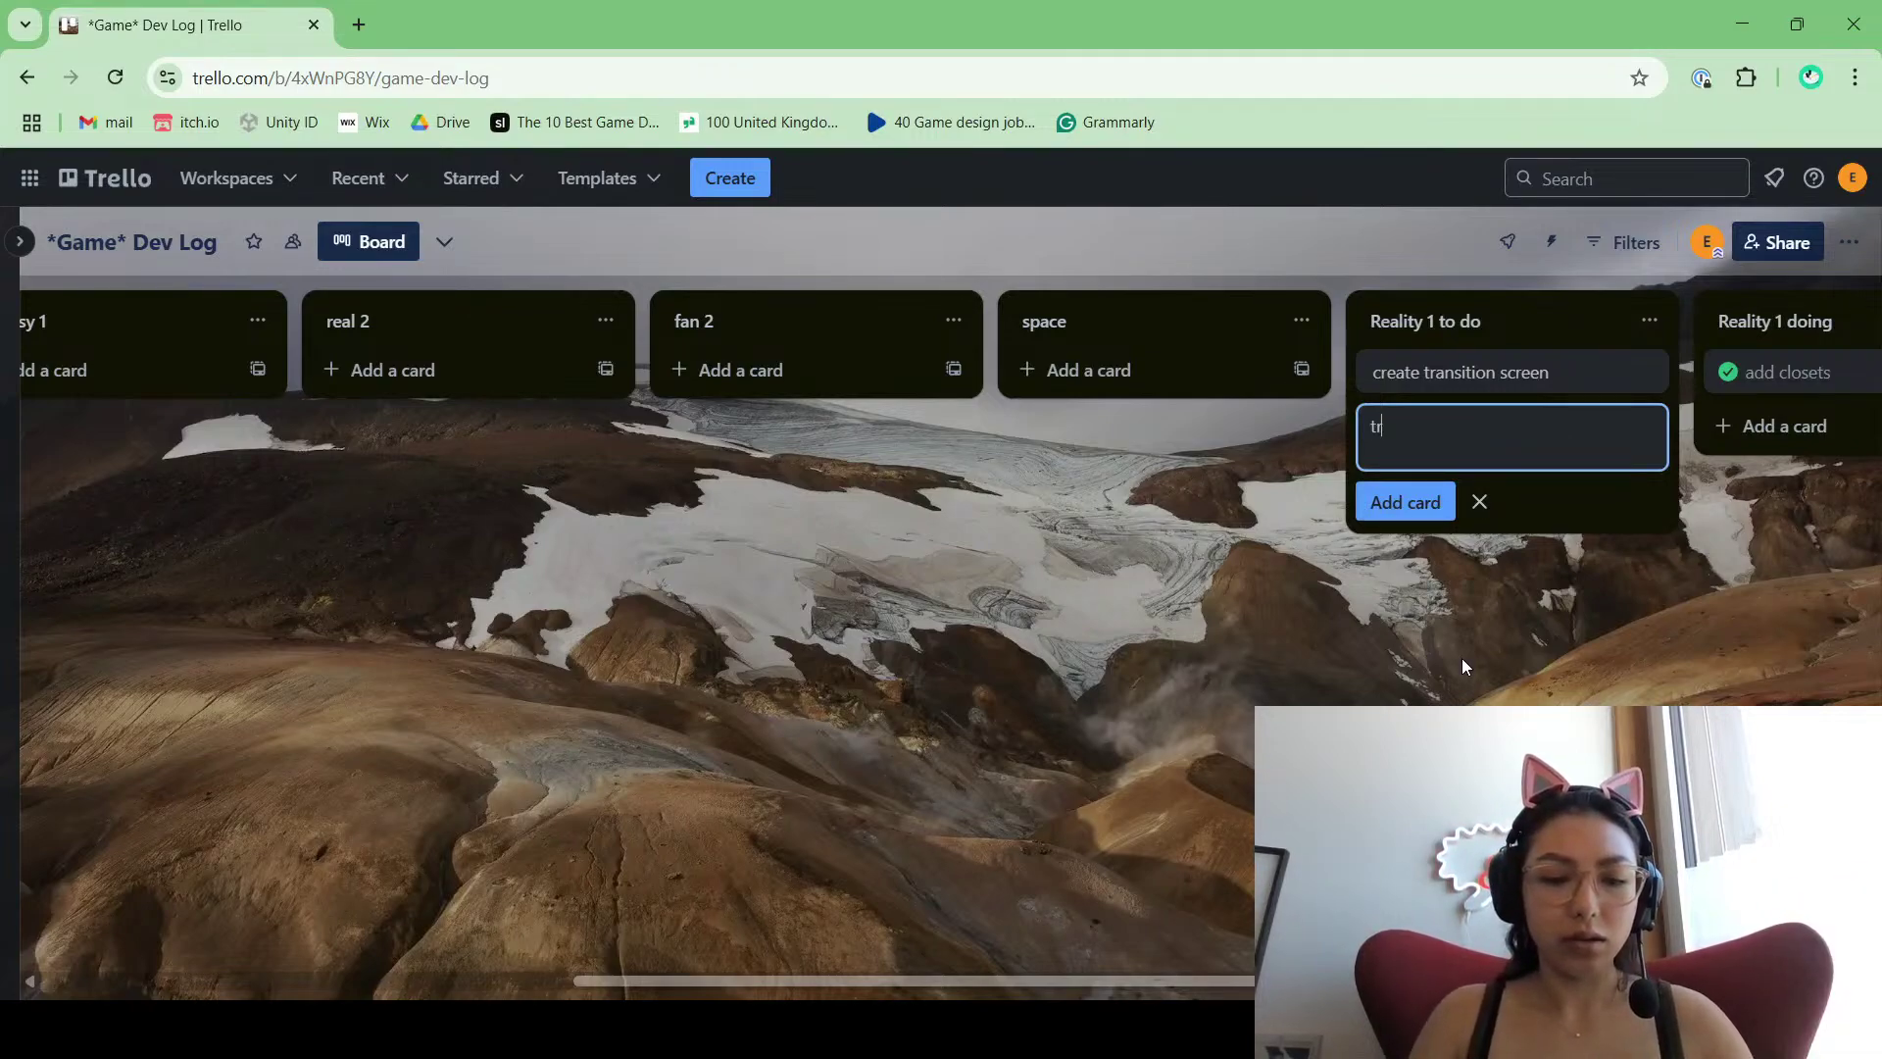
text(a)
key(BackSpace)
key(BackSpace)
key(BackSpace)
text(attat)
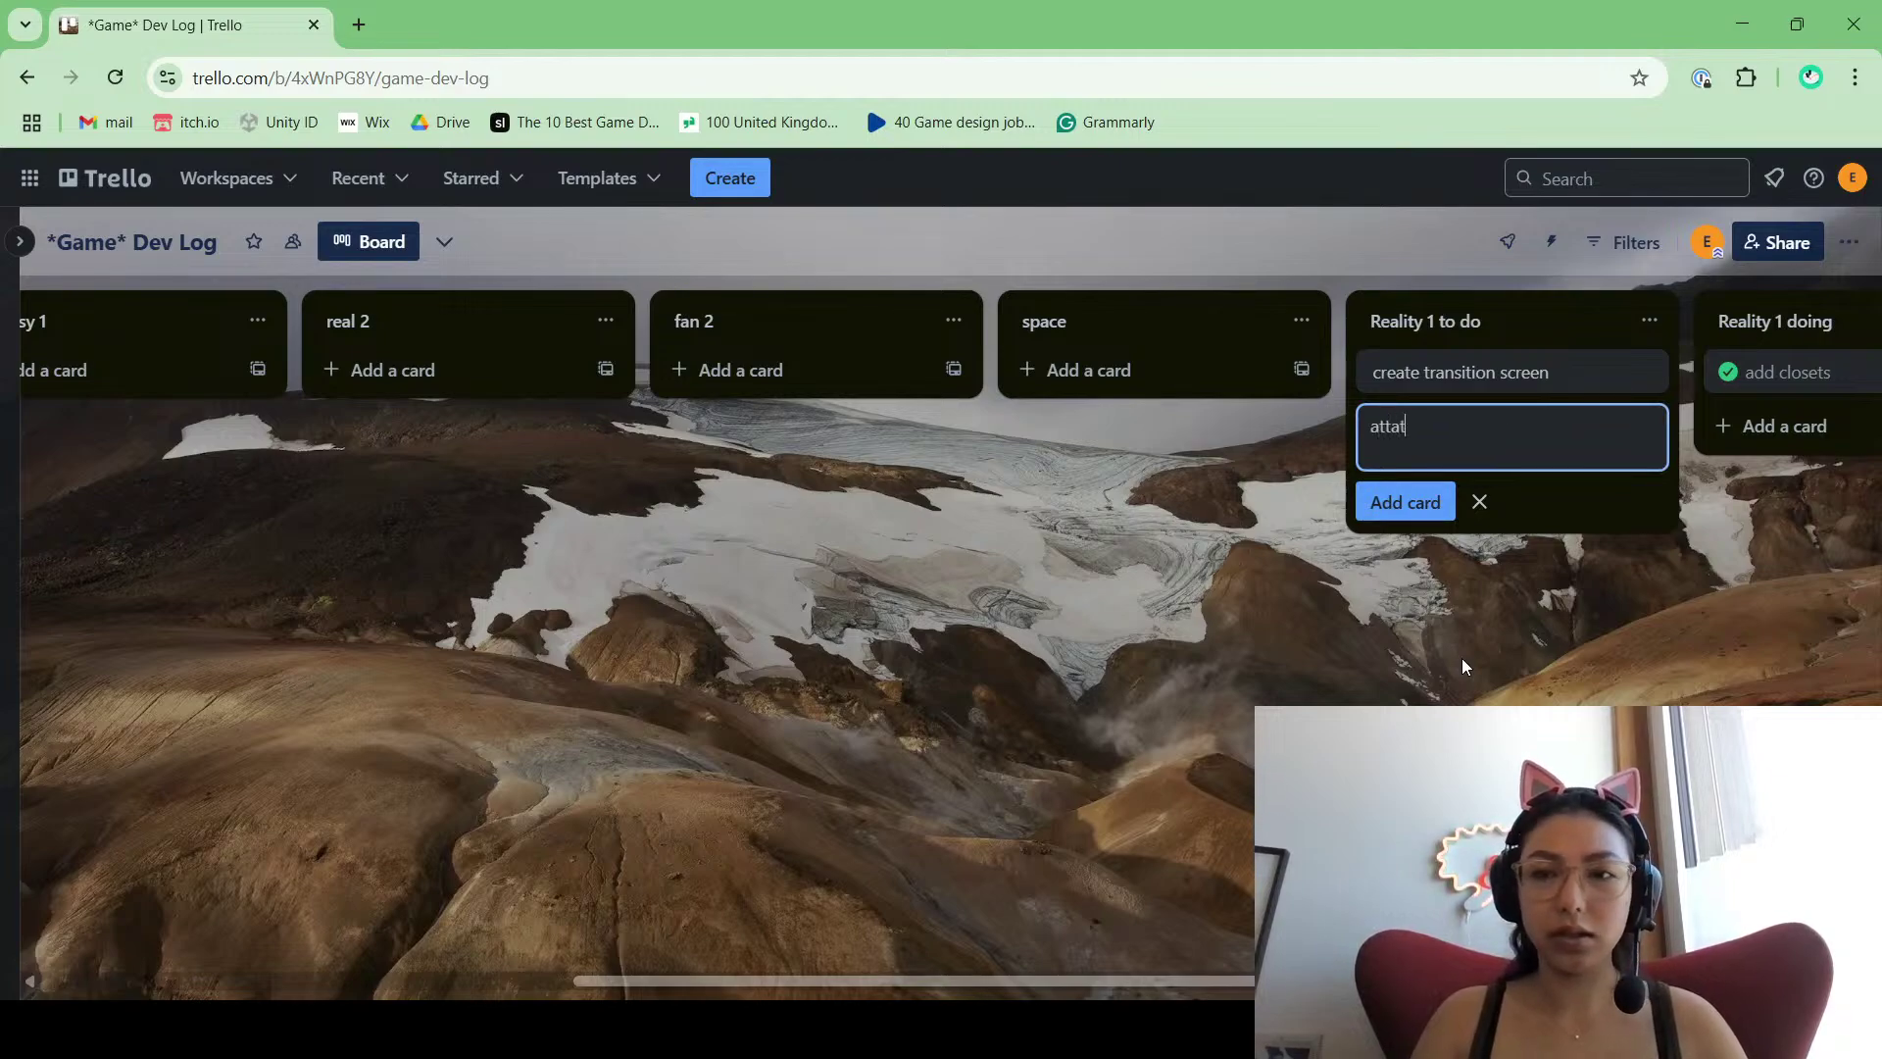
key(BackSpace)
text(ch f)
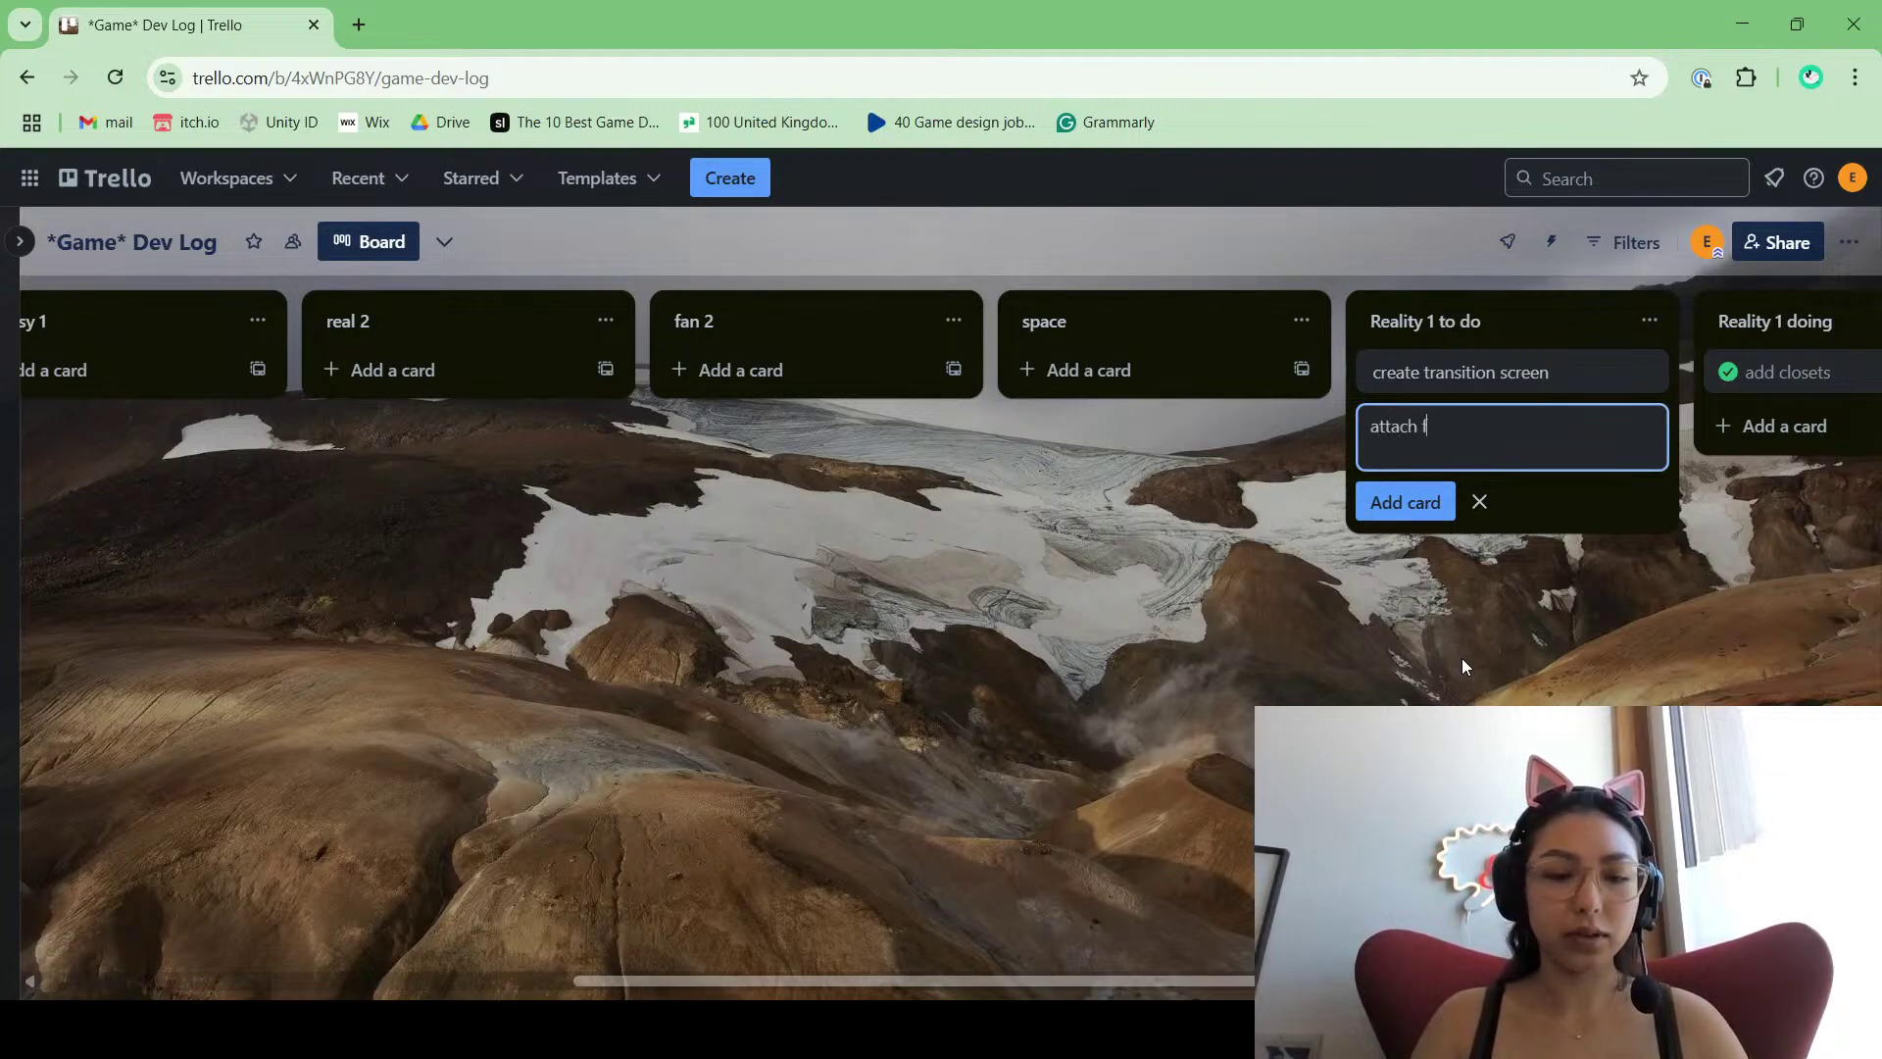
text(an 1 sccene)
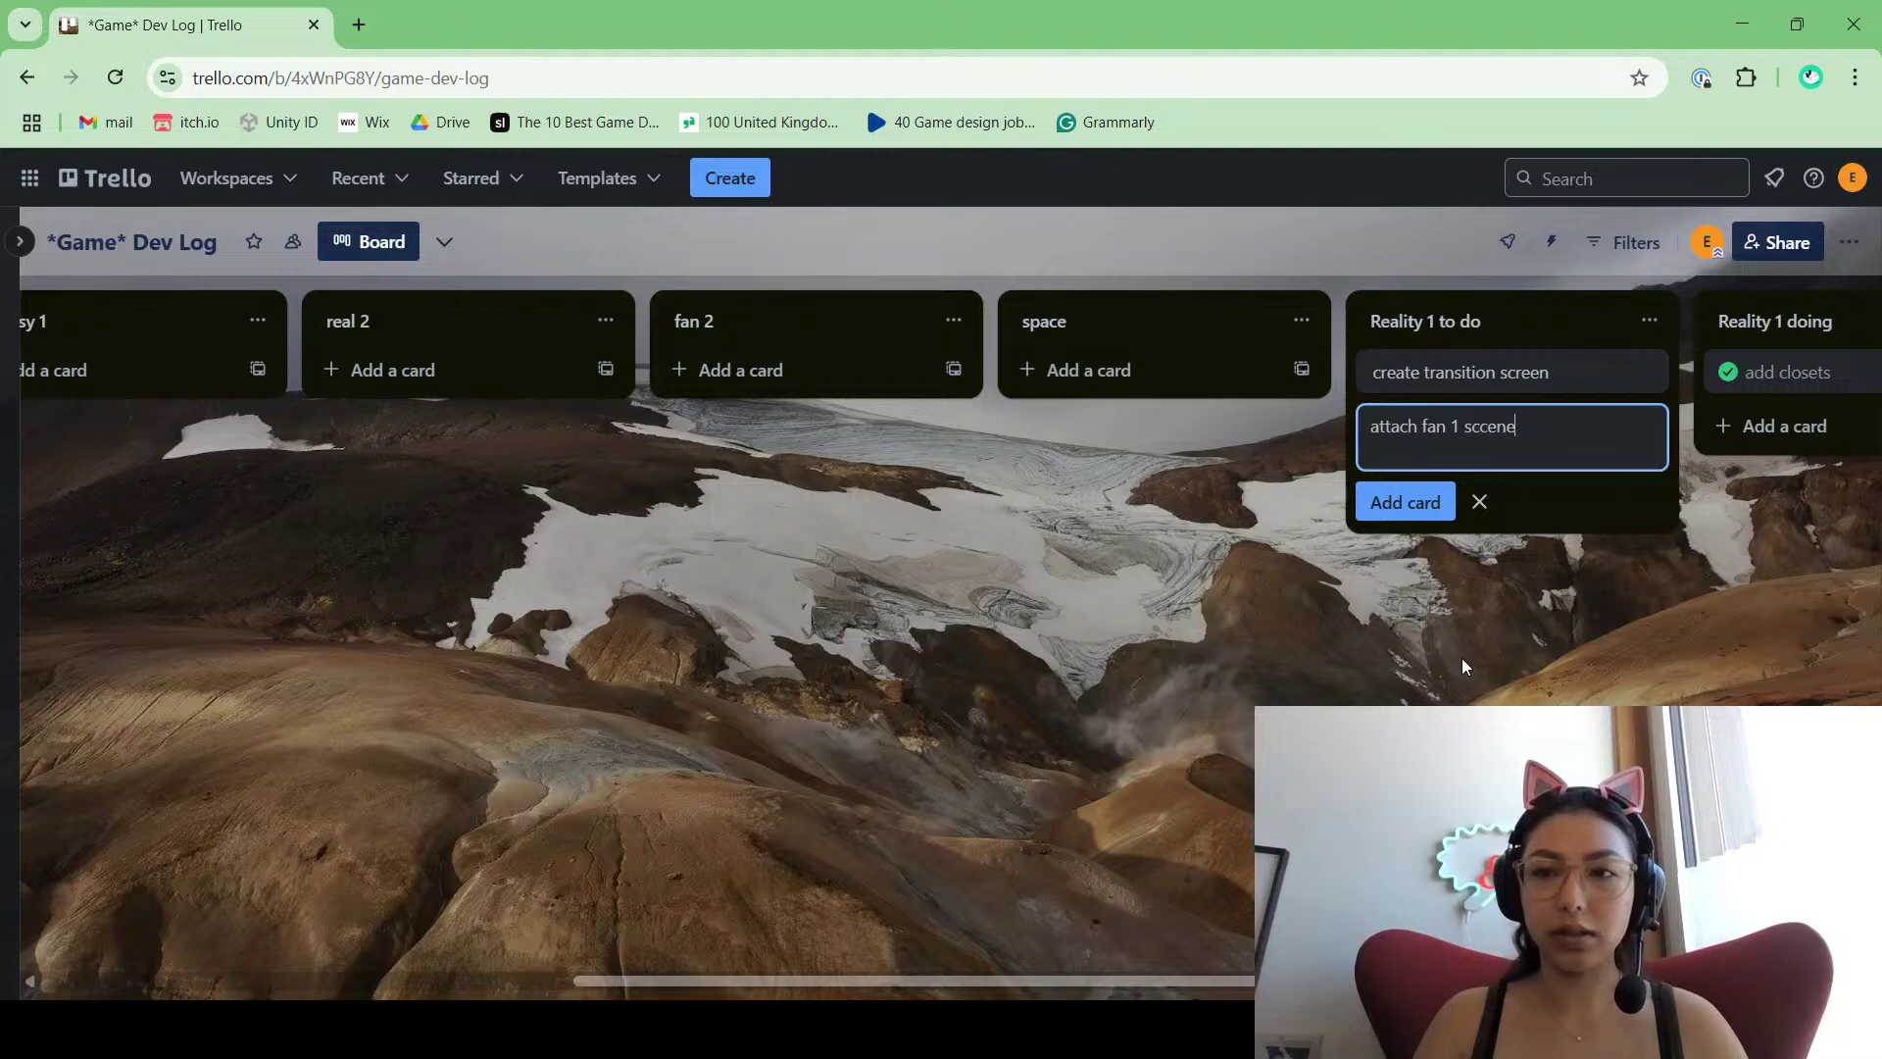
key(BackSpace)
key(BackSpace)
key(BackSpace)
key(BackSpace)
text(ene,)
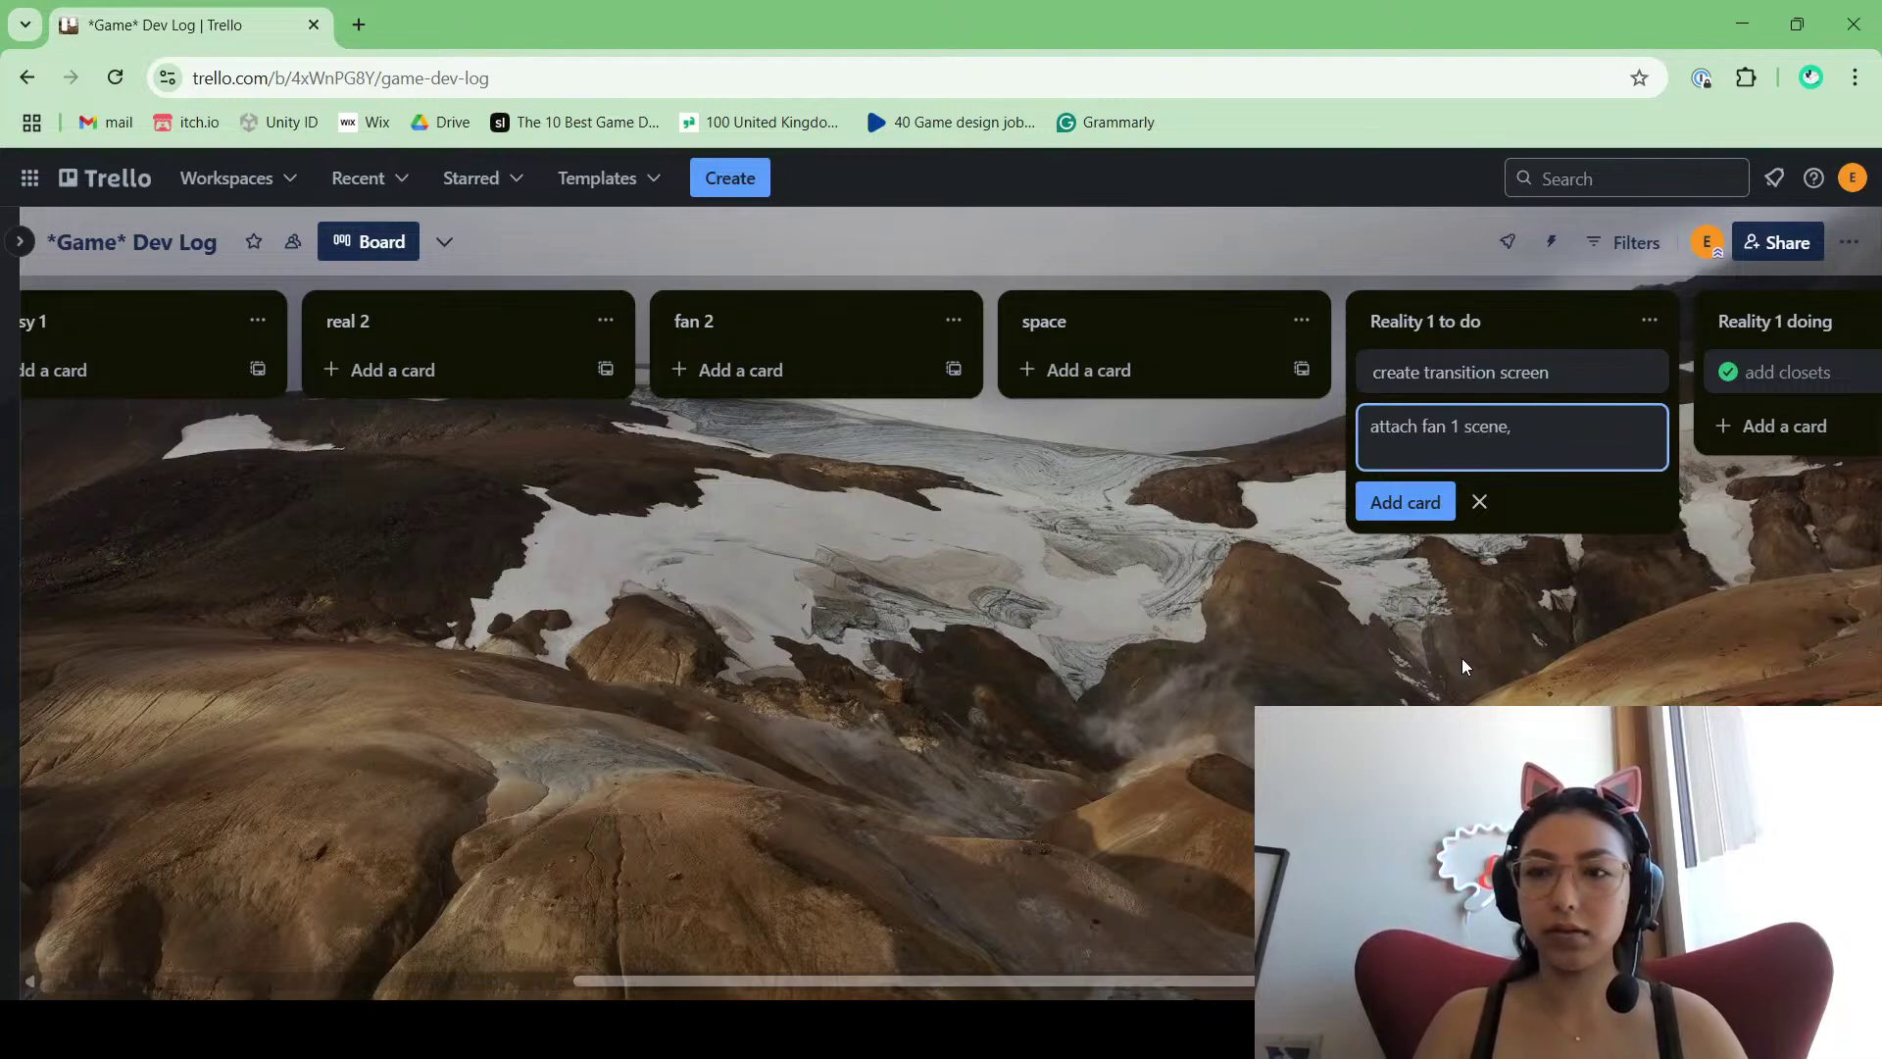
key(Return)
Step: Add a card titled "create end of scene requirements" to the "Reality 1 to do" list
text(c)
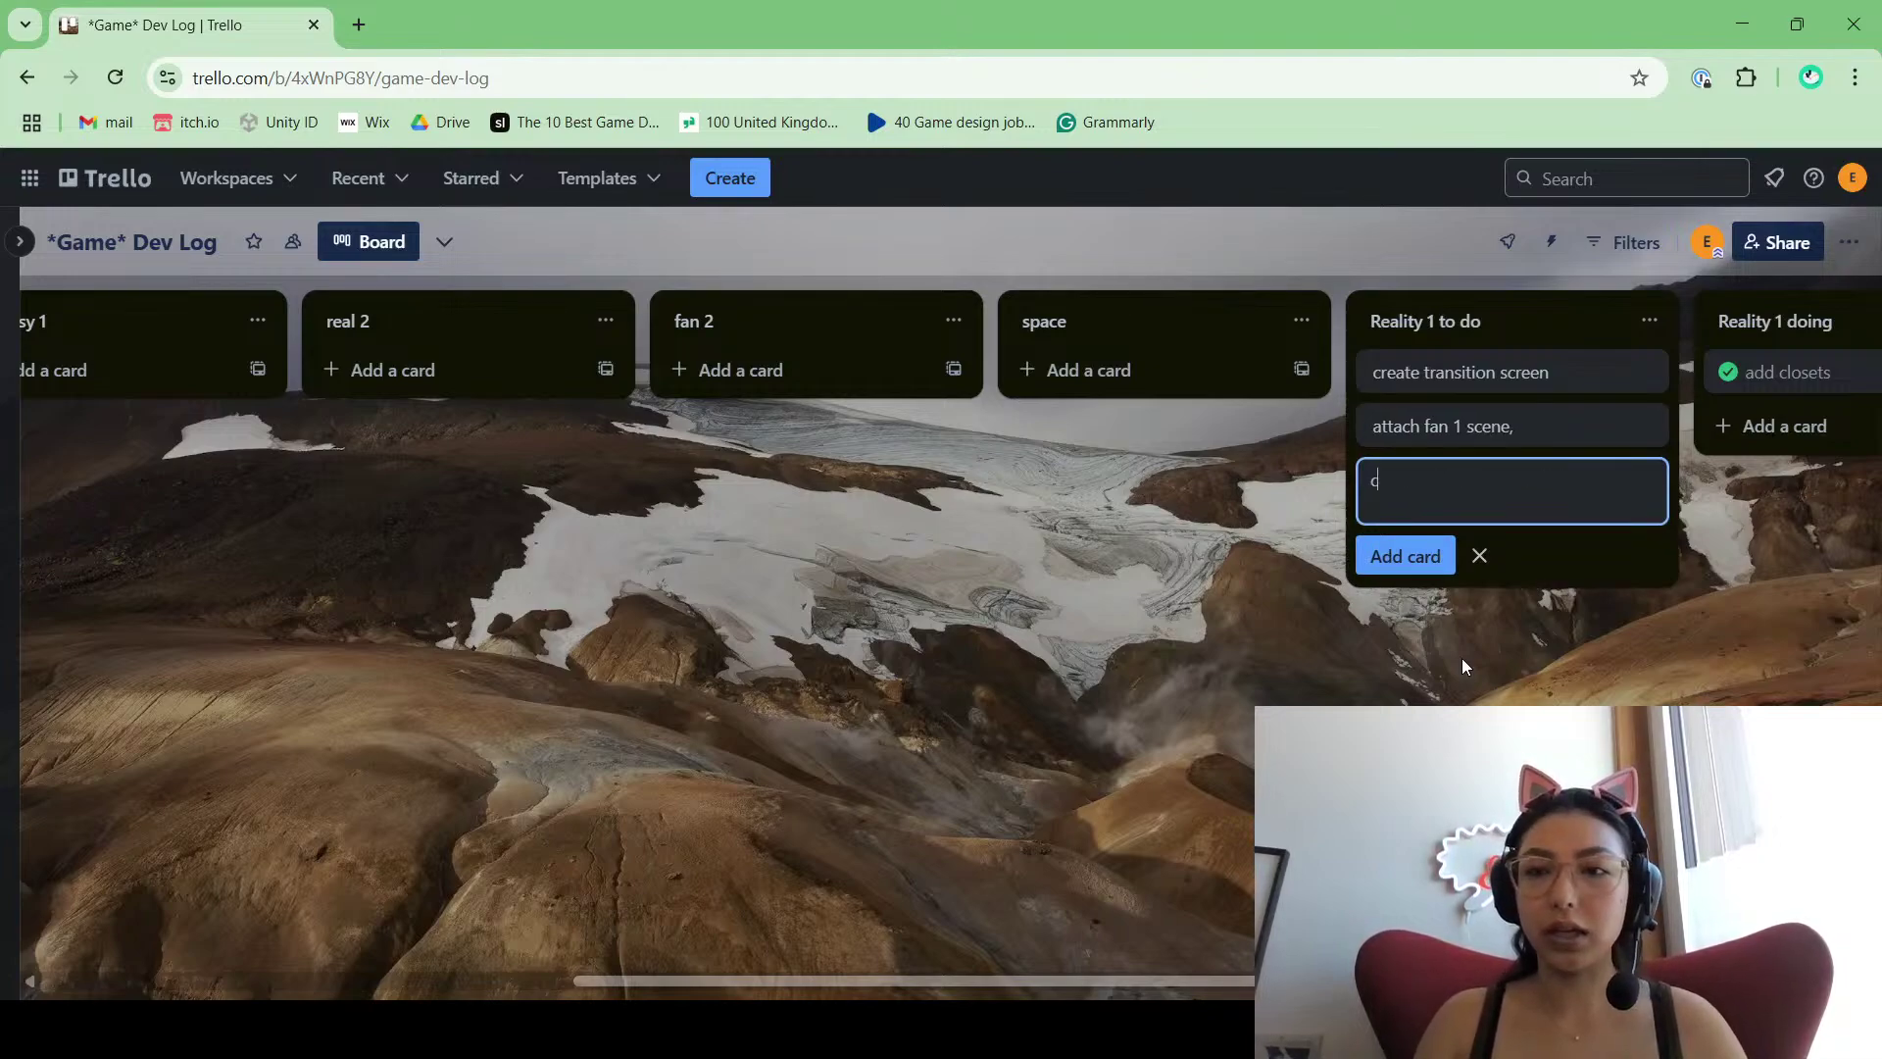
text(reate end)
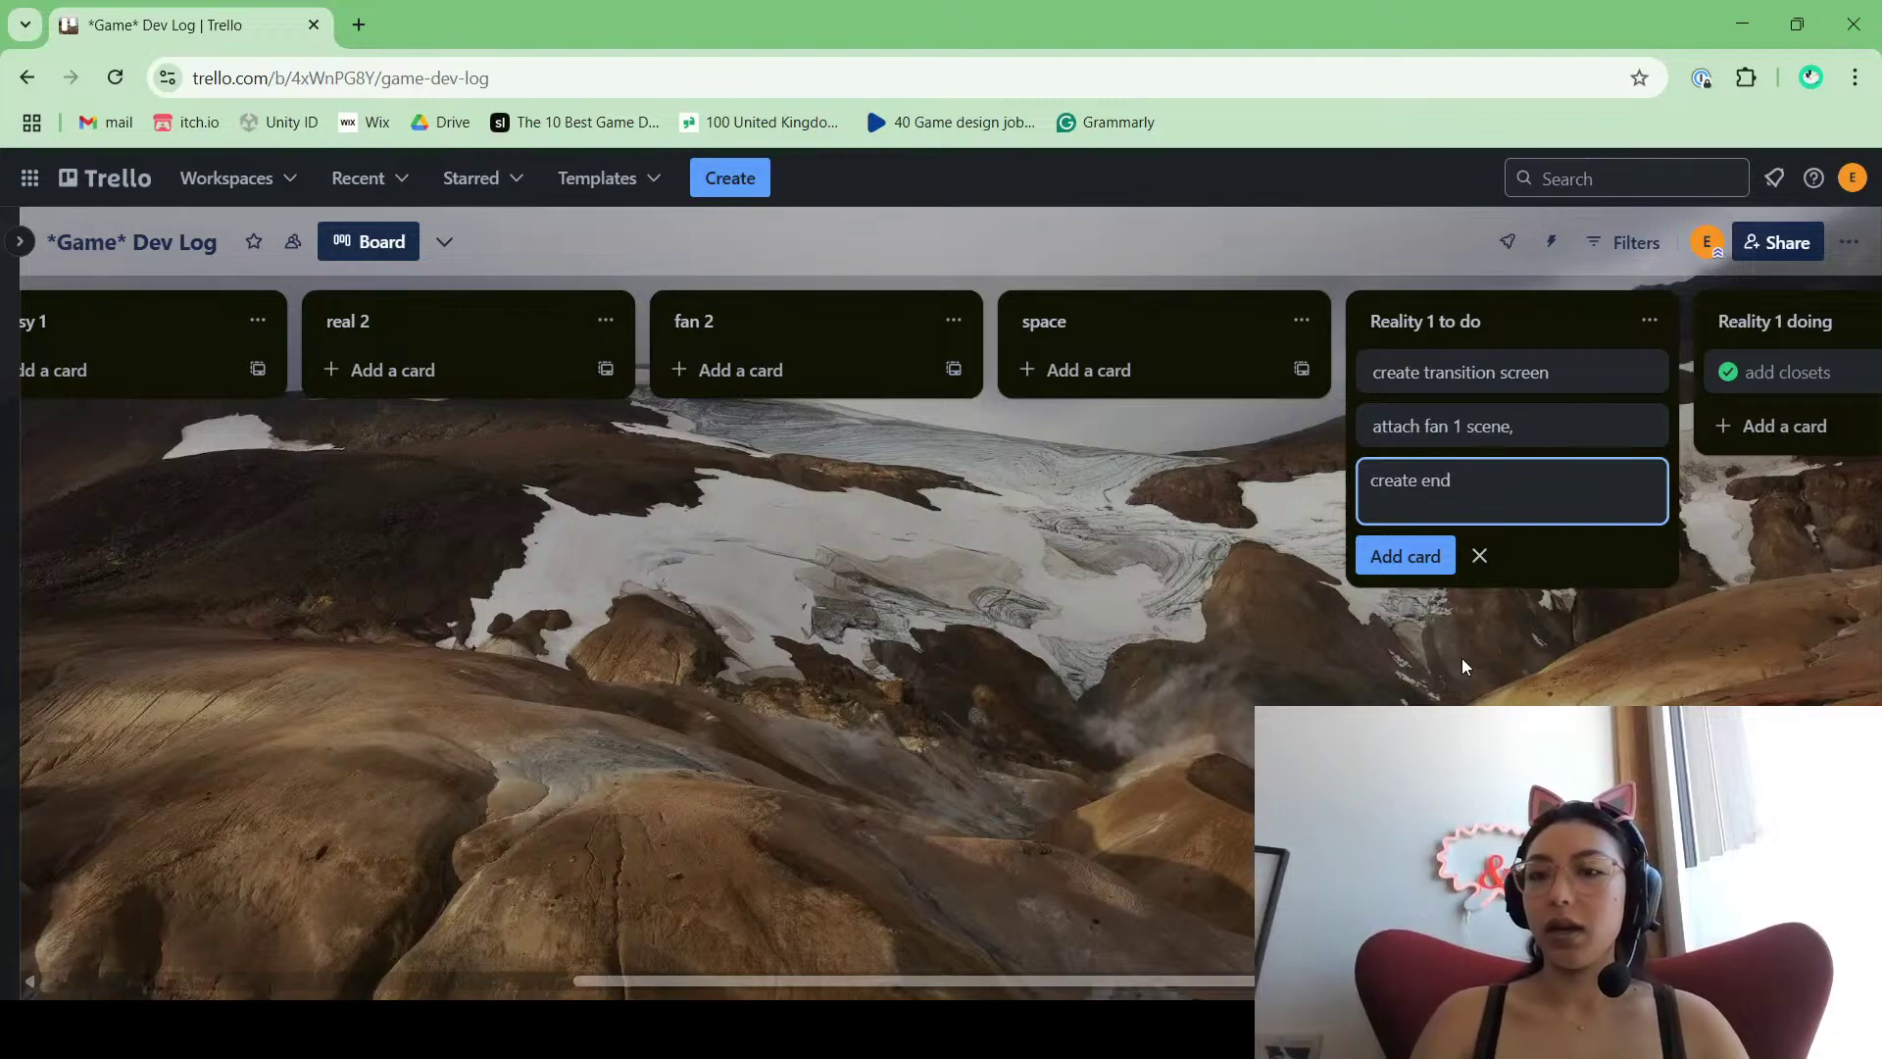
text( of scene)
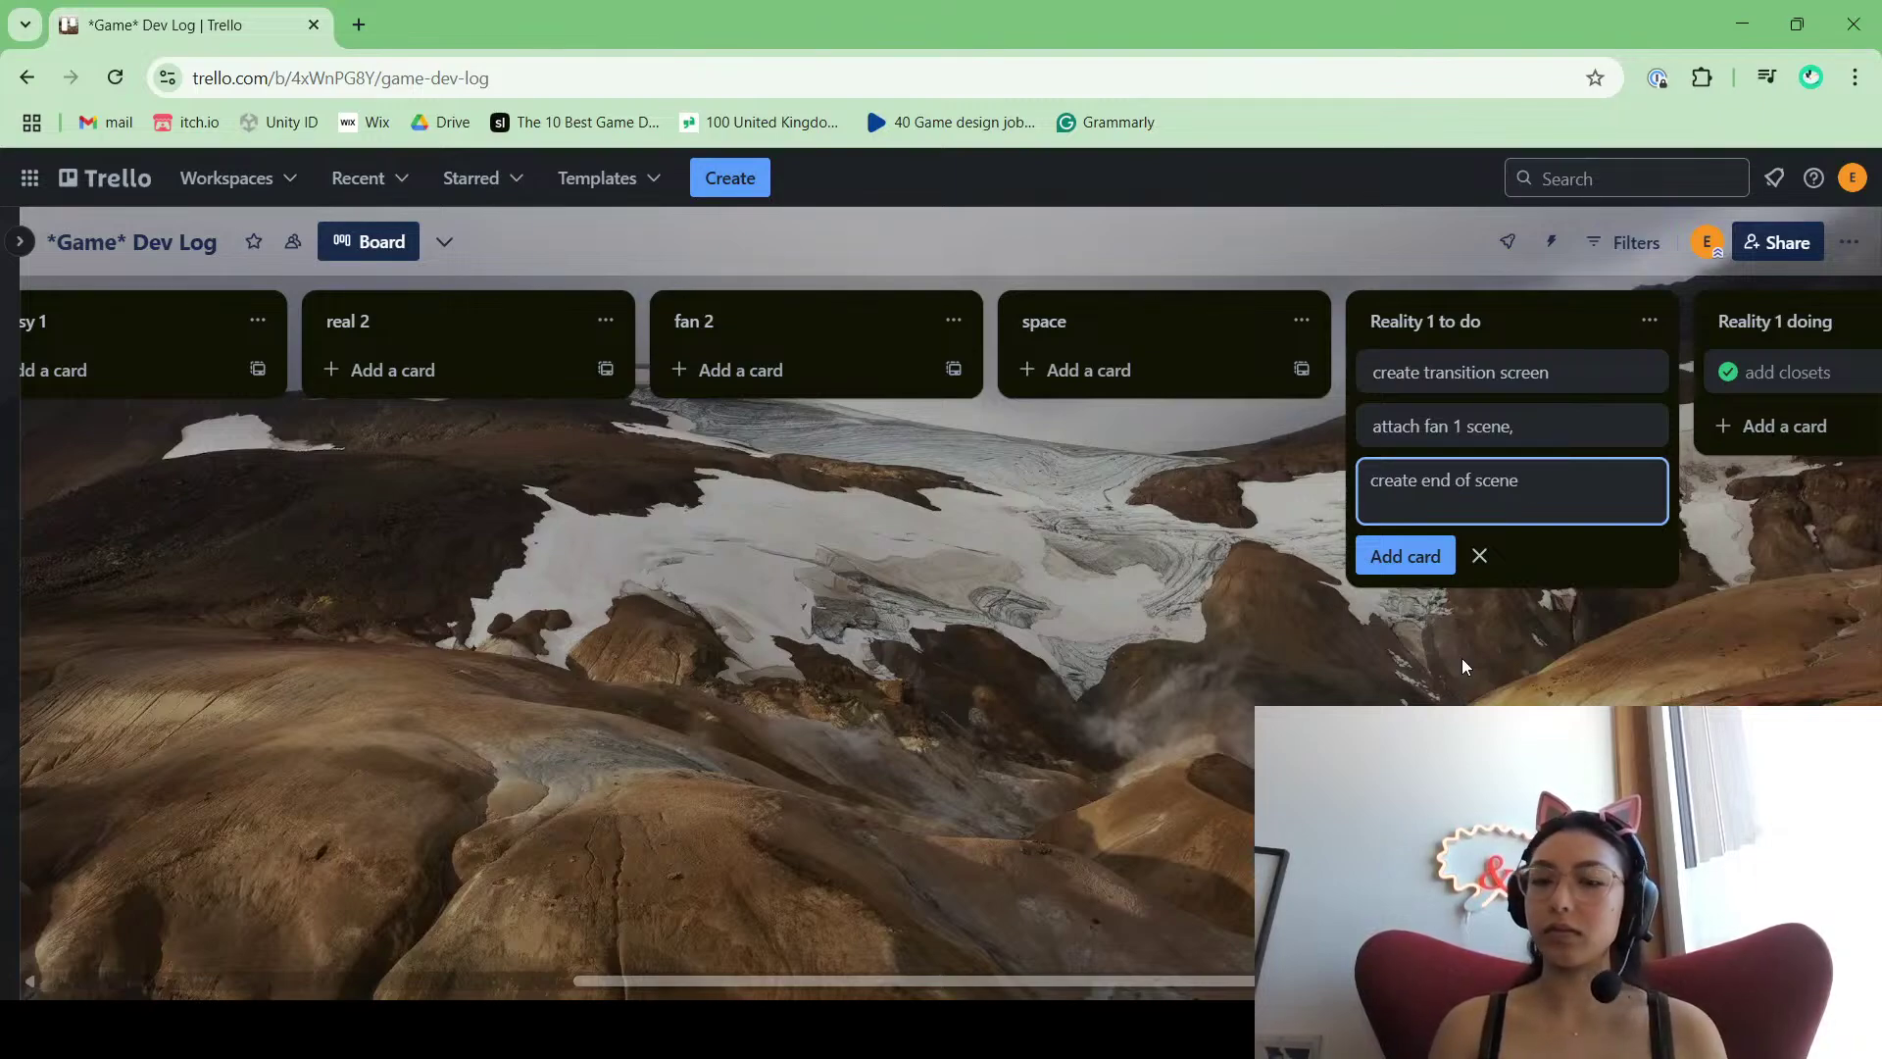
text(requirements)
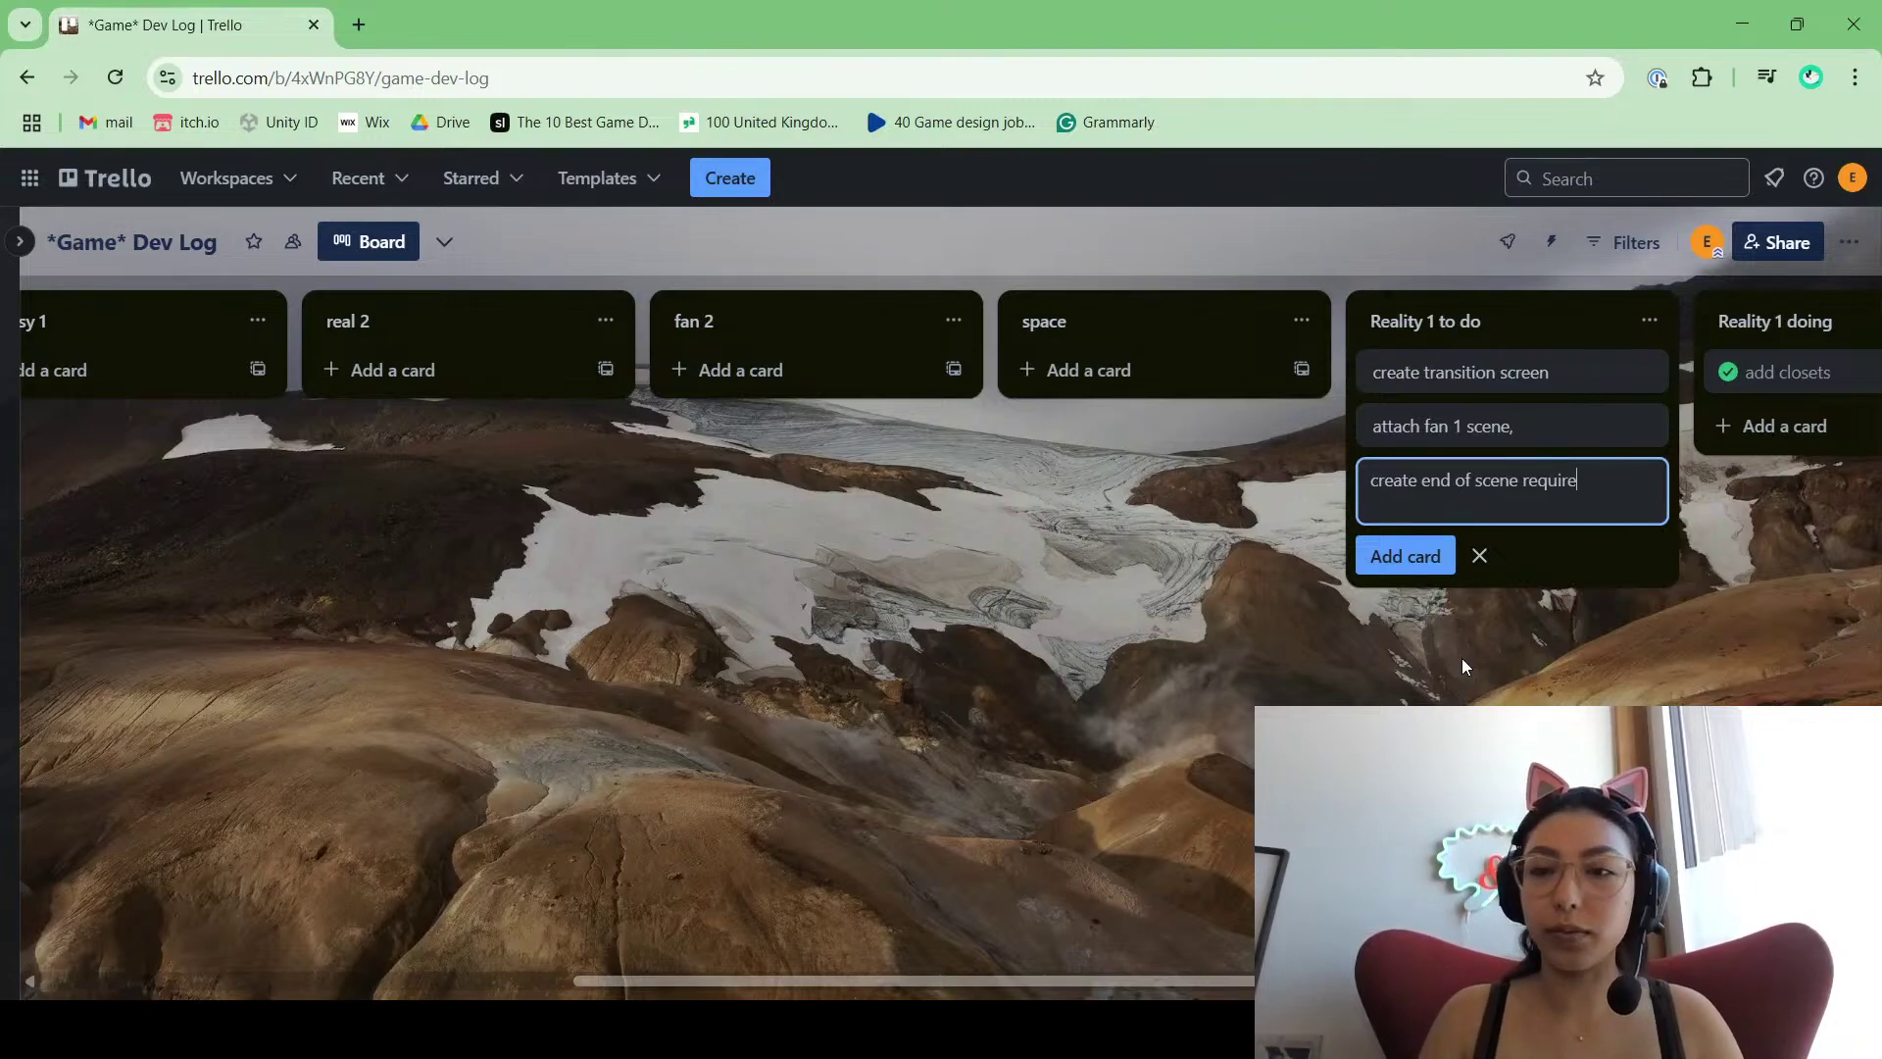
key(Return)
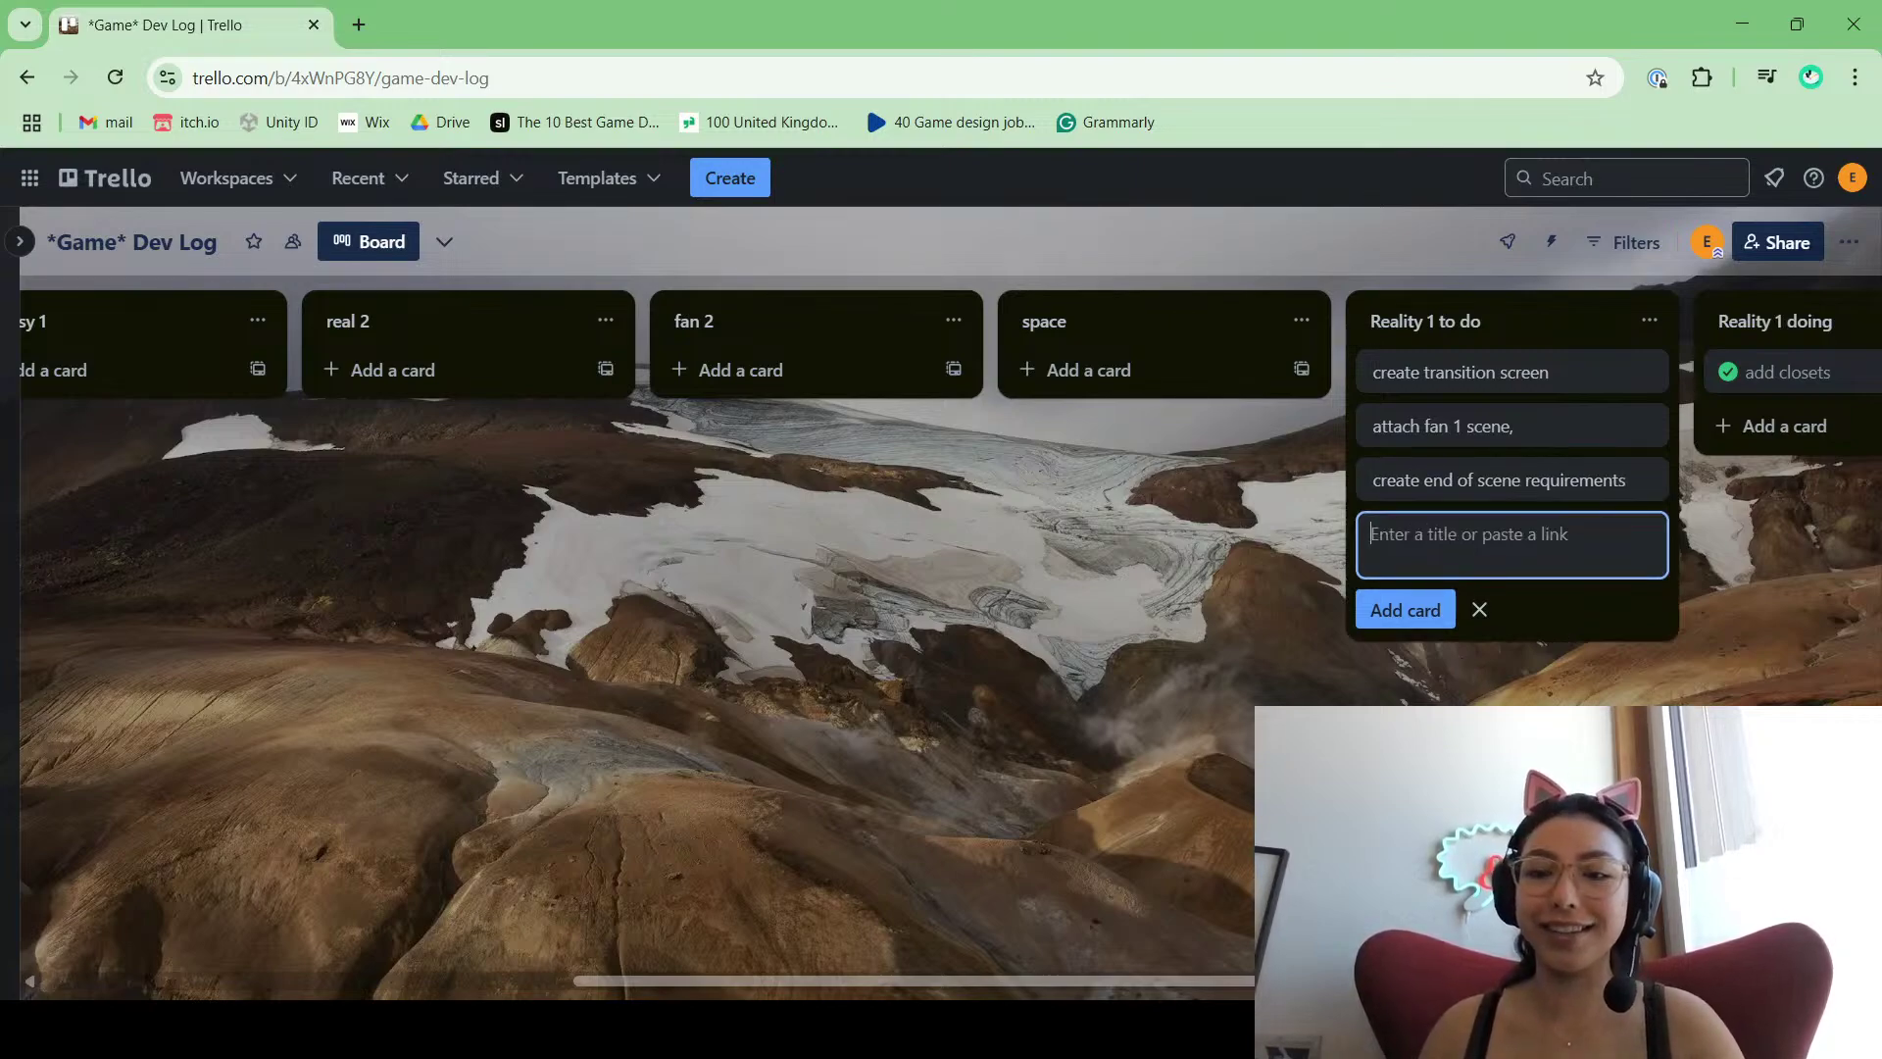
Step: Mark the "add closets" card as incomplete and move "create end of scene requirements" to the "Reality 1 doing" list
drag(1466, 656, 955, 400)
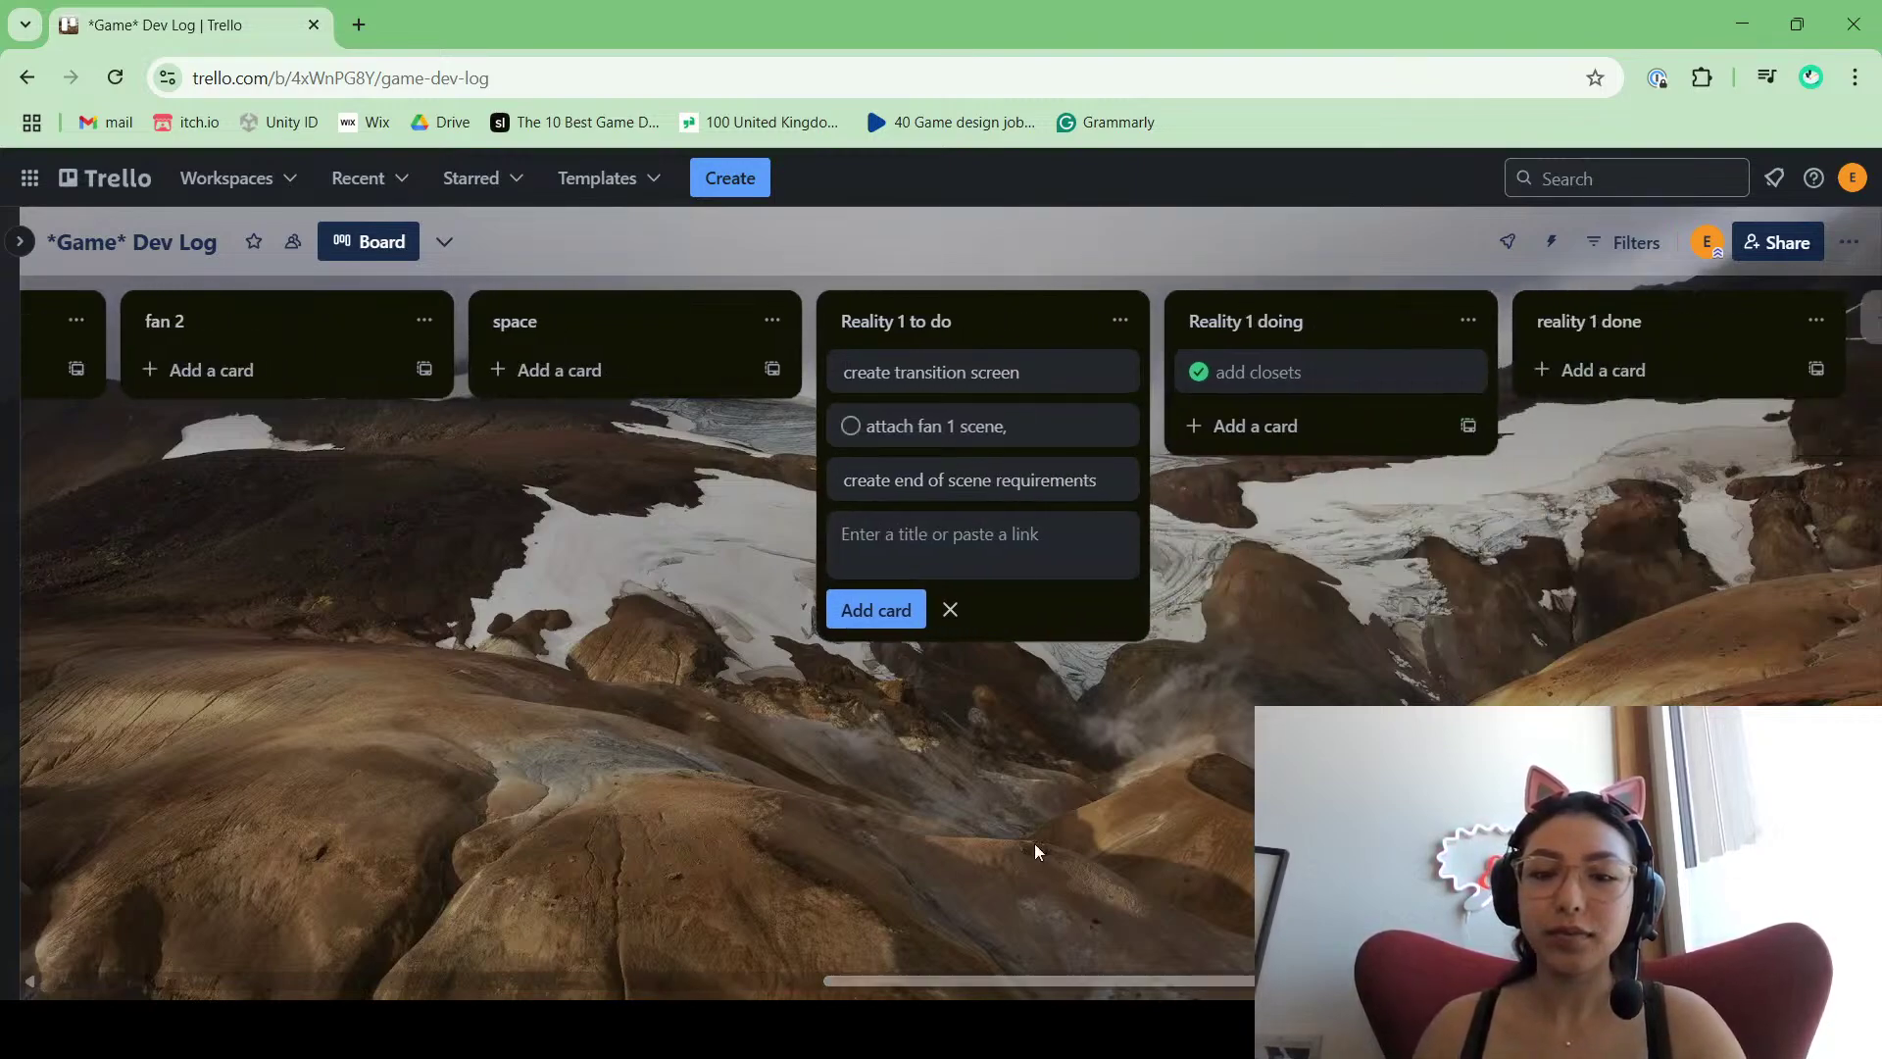
drag(1029, 853, 708, 530)
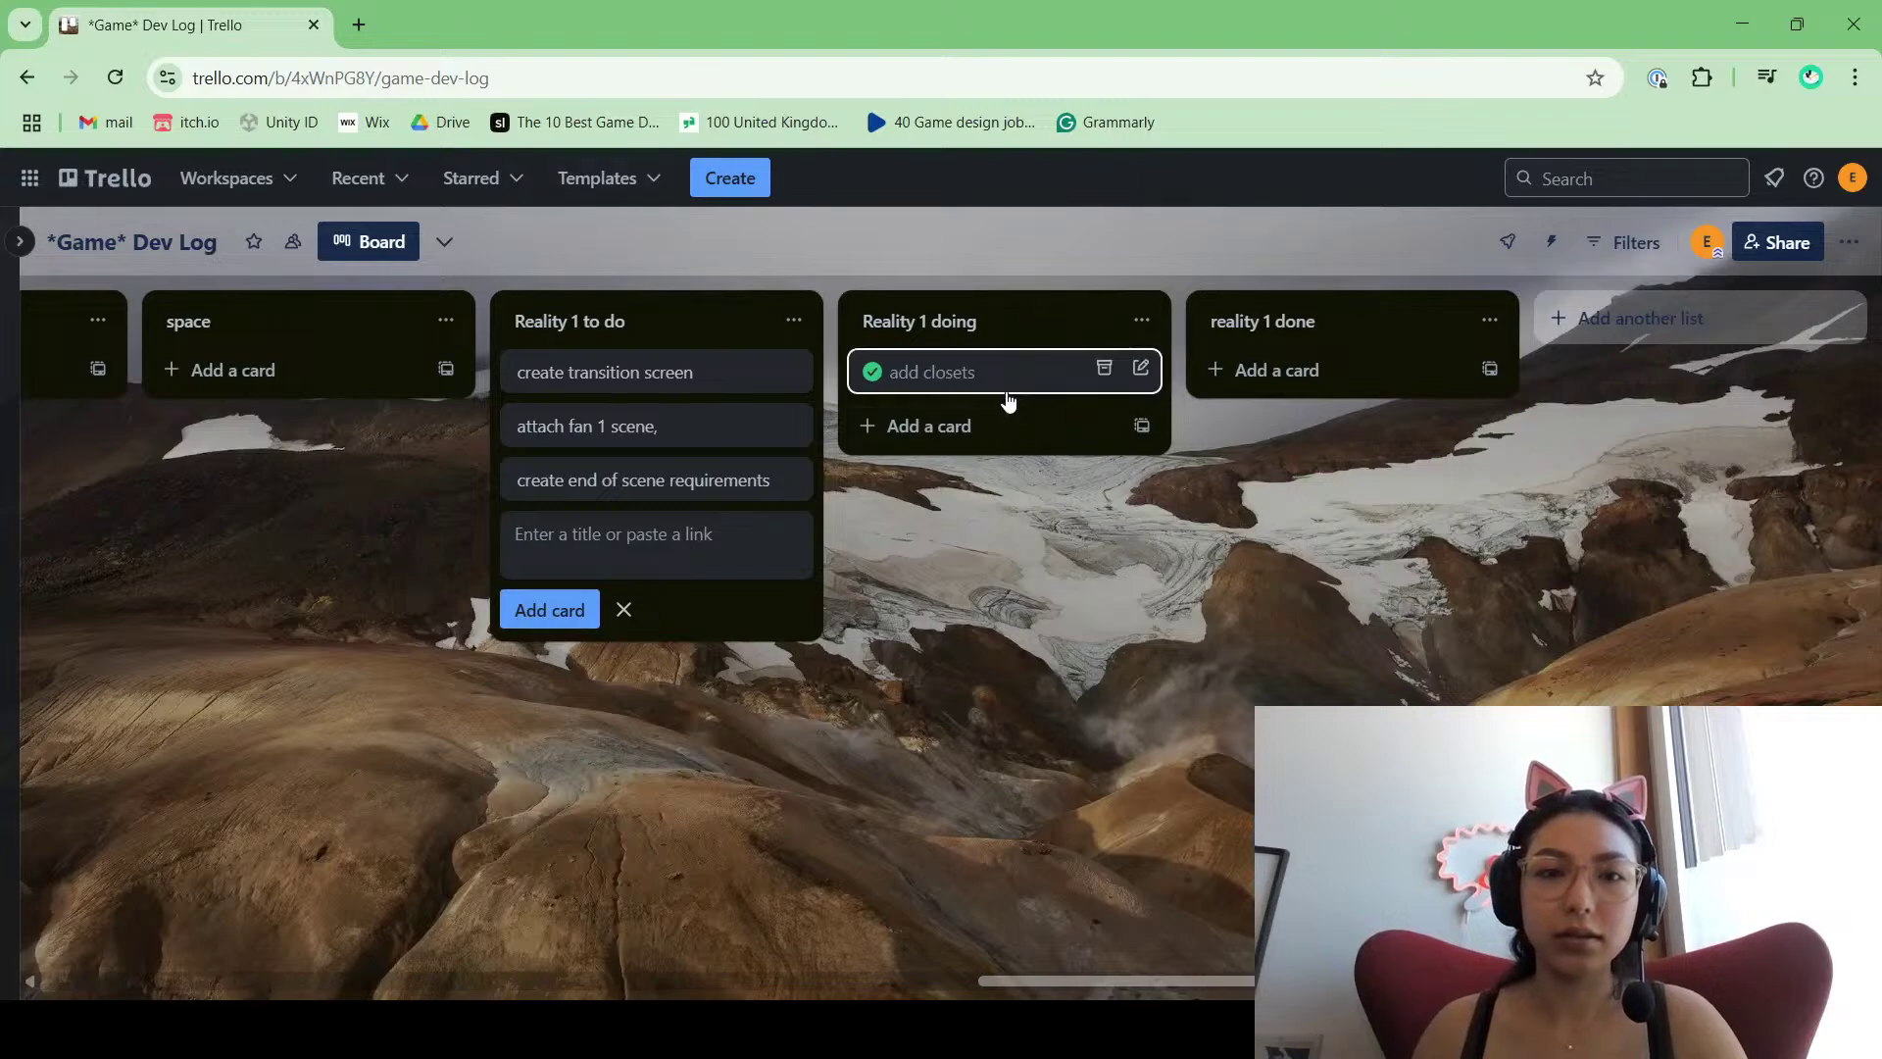
click(871, 372)
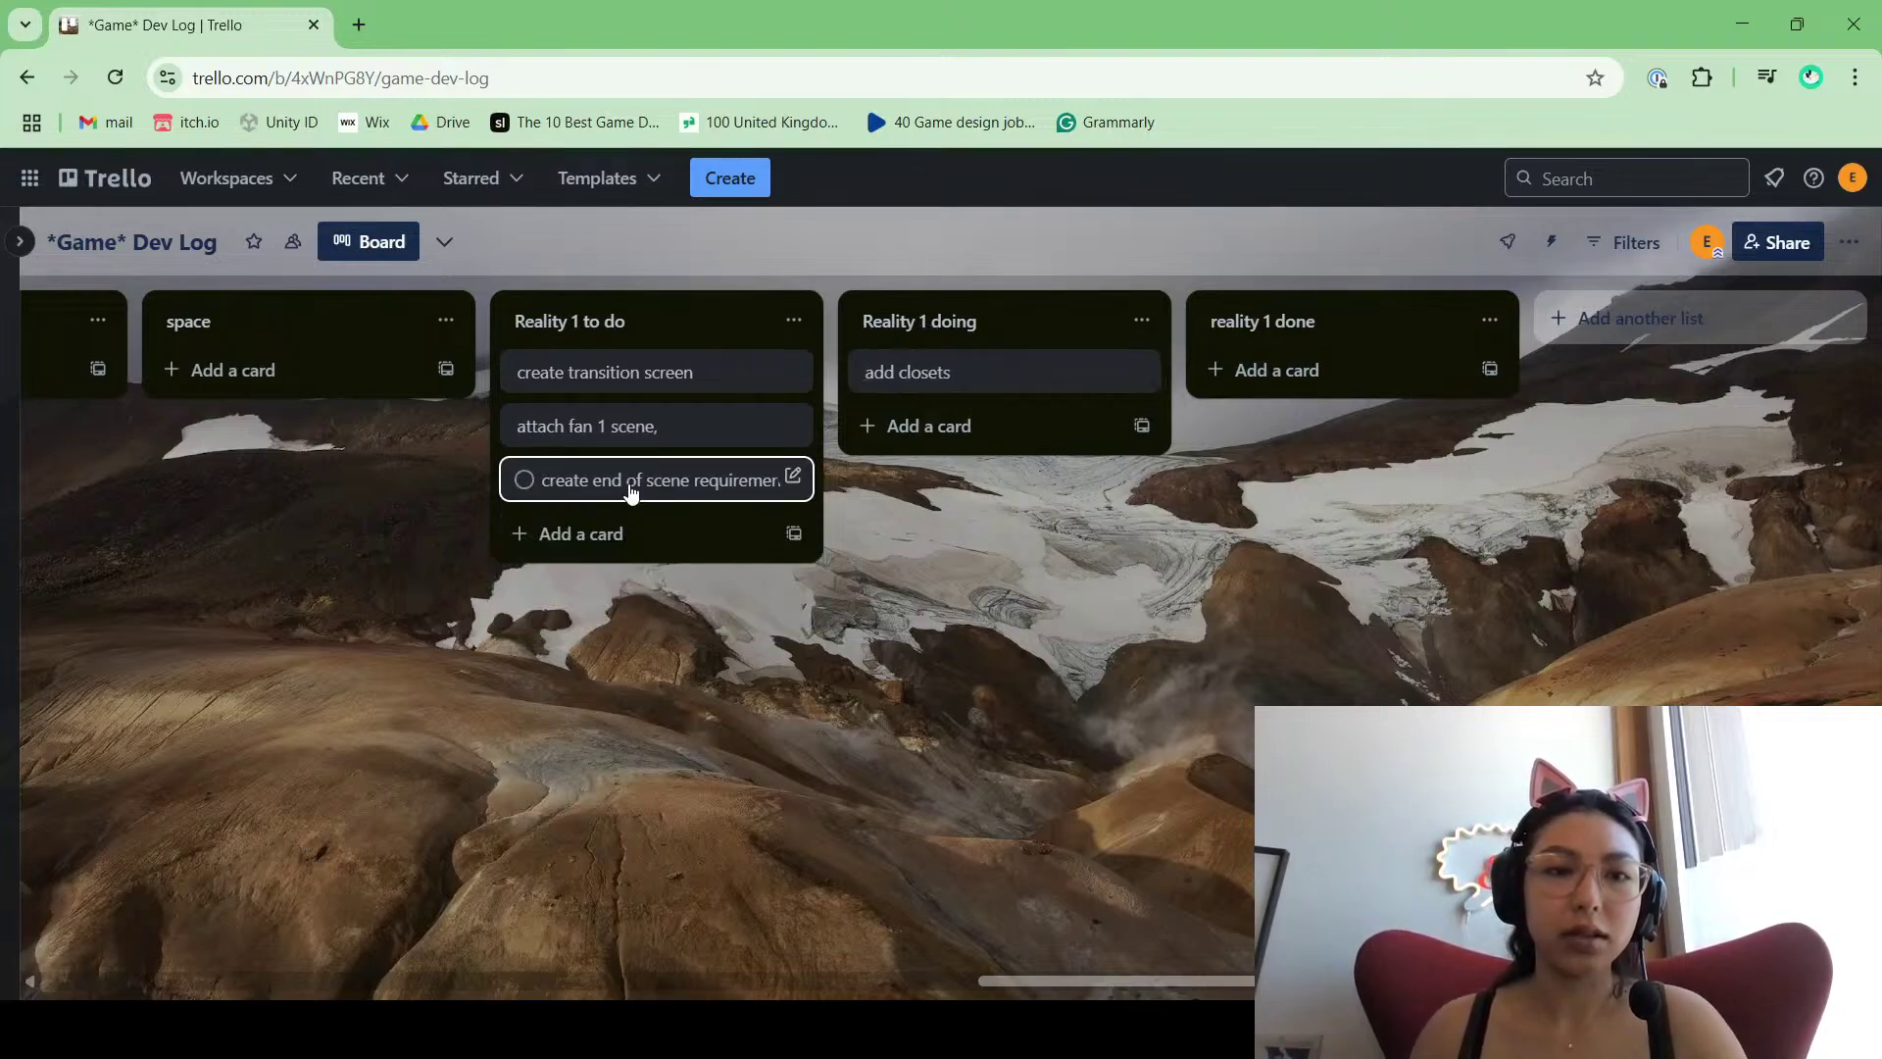
drag(630, 492, 960, 426)
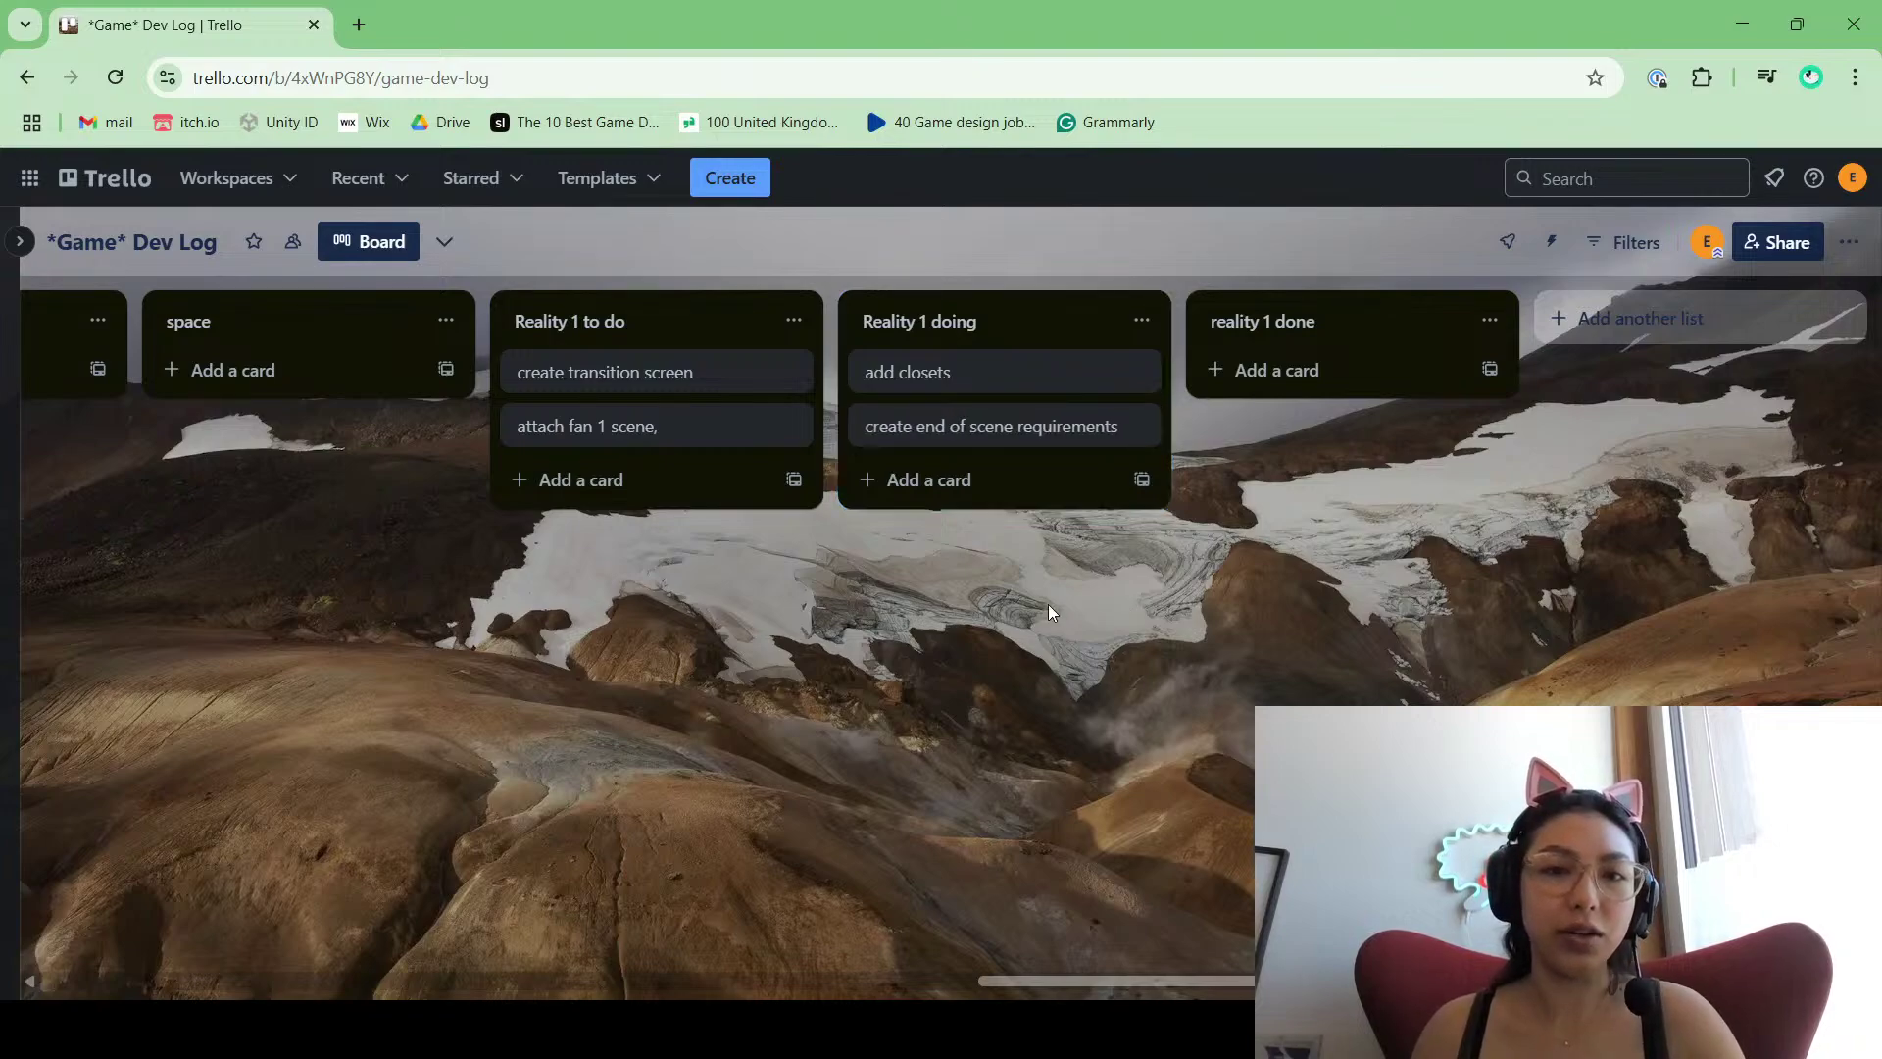
Step: Move the "add closets" and "create end of scene requirements" cards to "reality 1 done" and mark both complete
drag(980, 387, 1274, 387)
drag(1029, 386, 1323, 424)
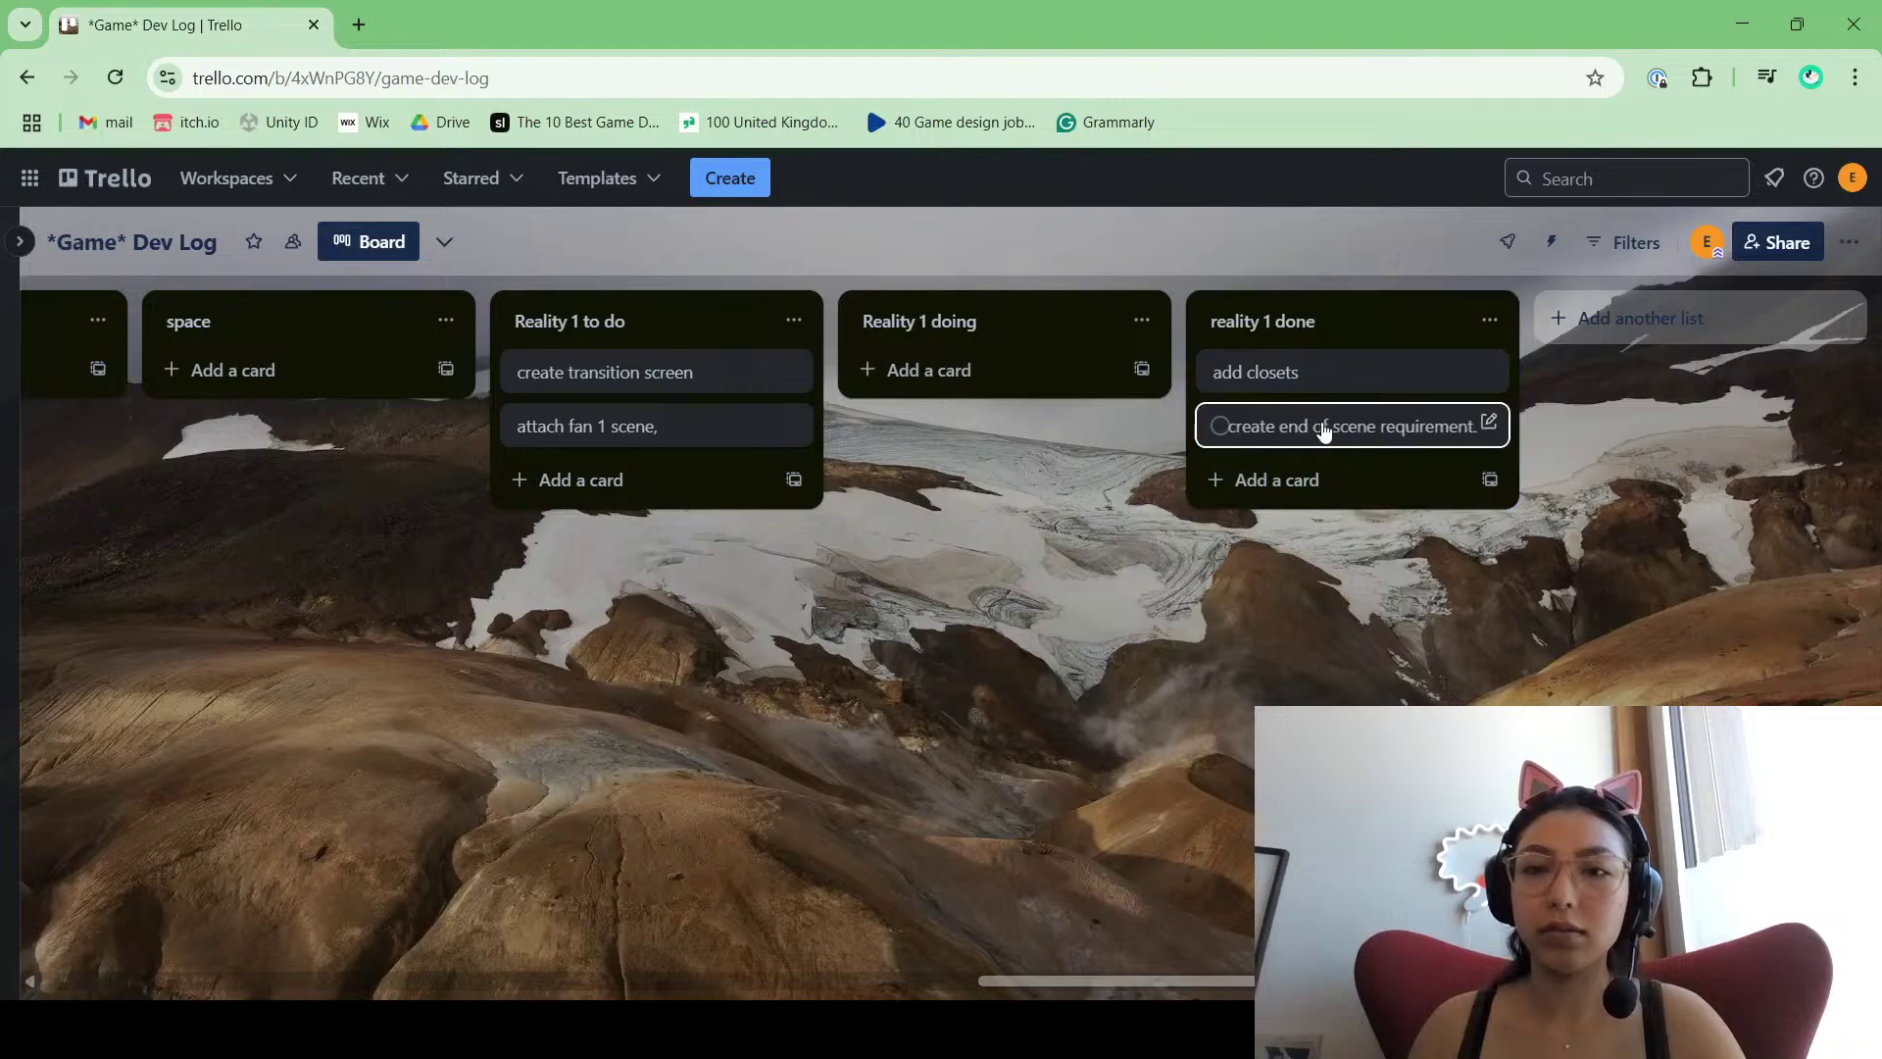
click(1220, 372)
click(1221, 425)
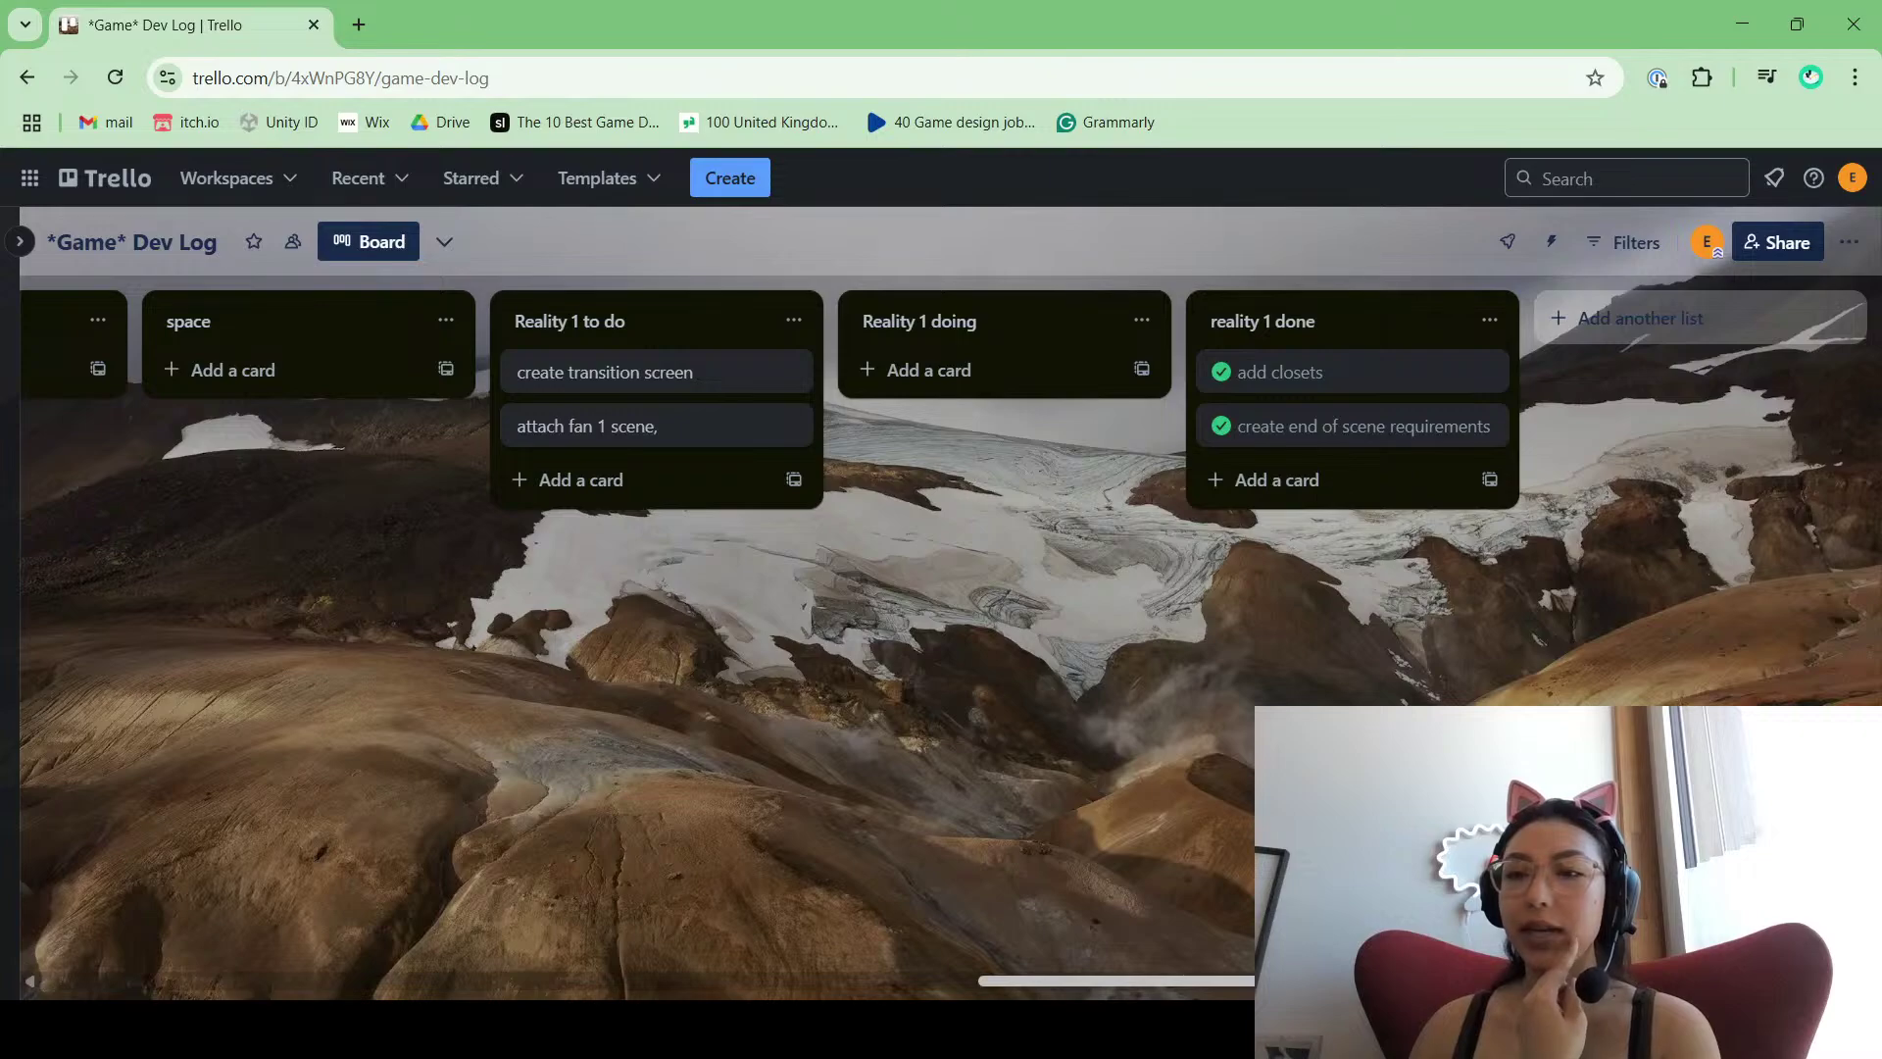
Step: Add another list named "space" after the "reality 1 done" list
click(1680, 338)
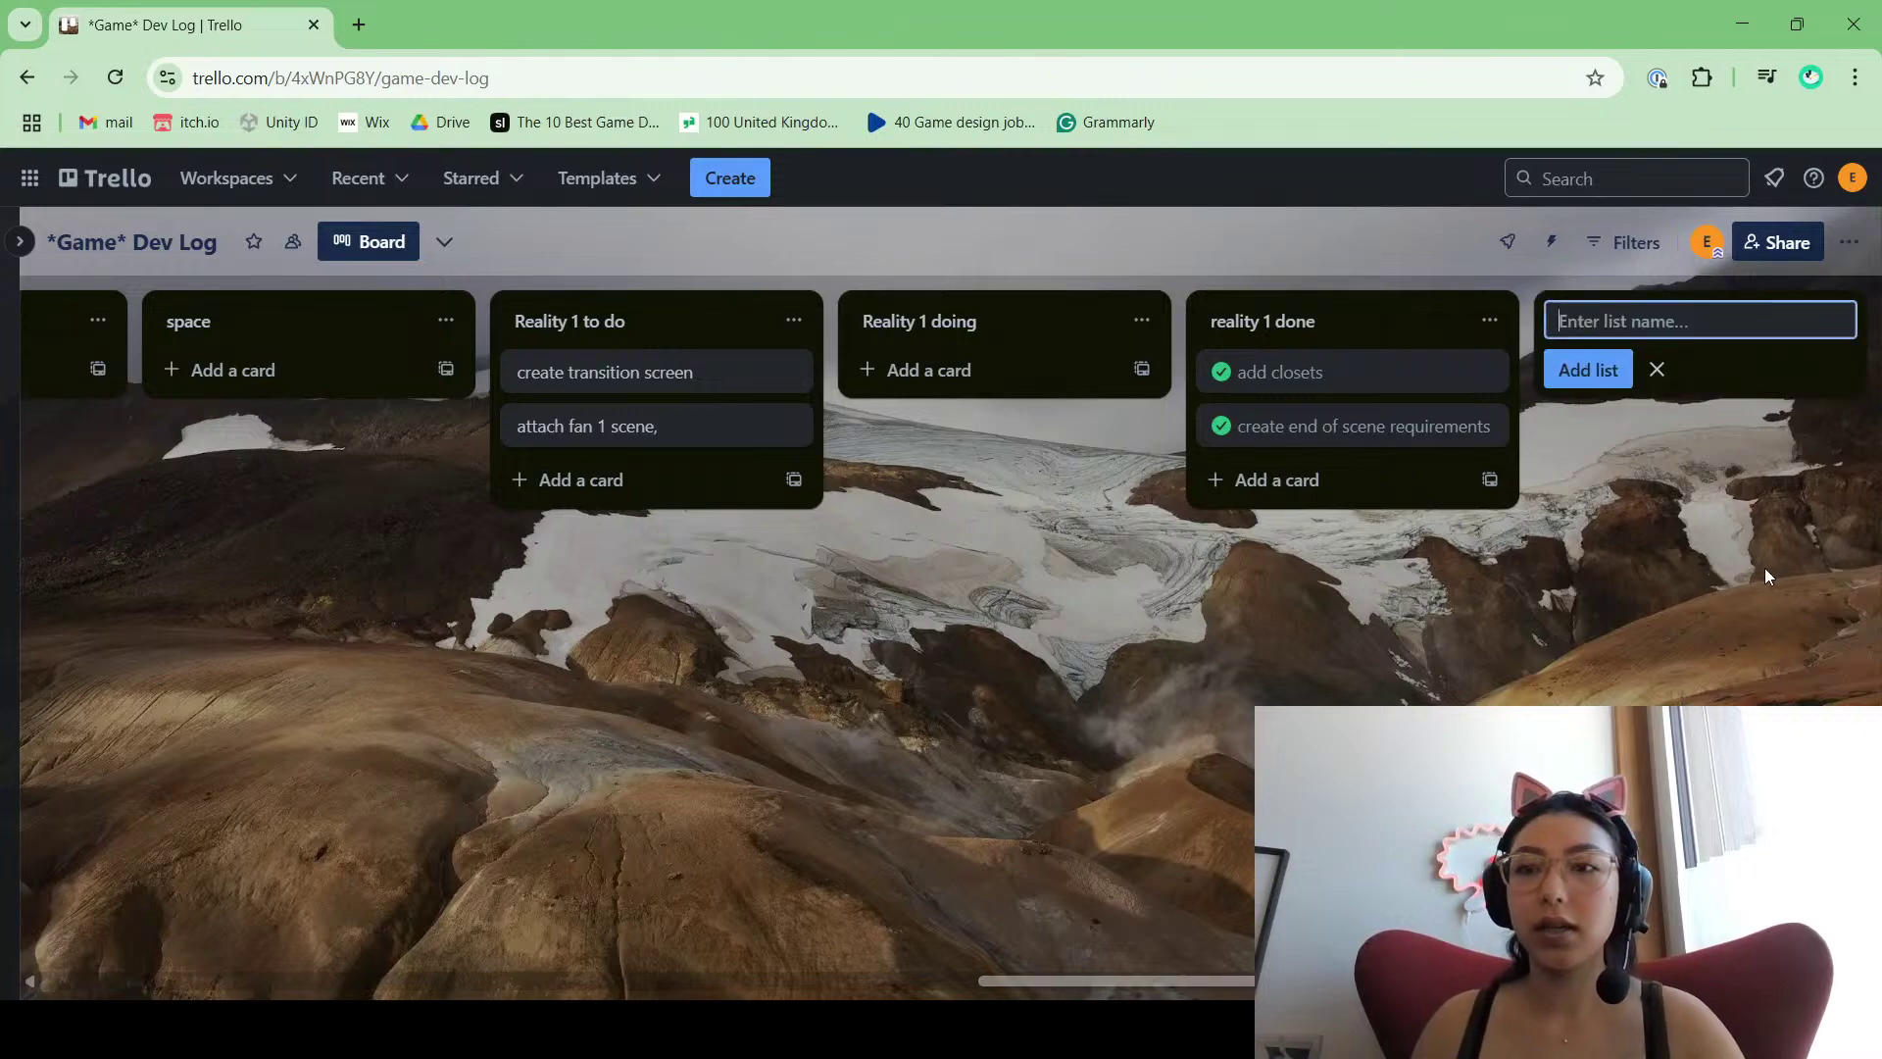
text(space)
key(Return)
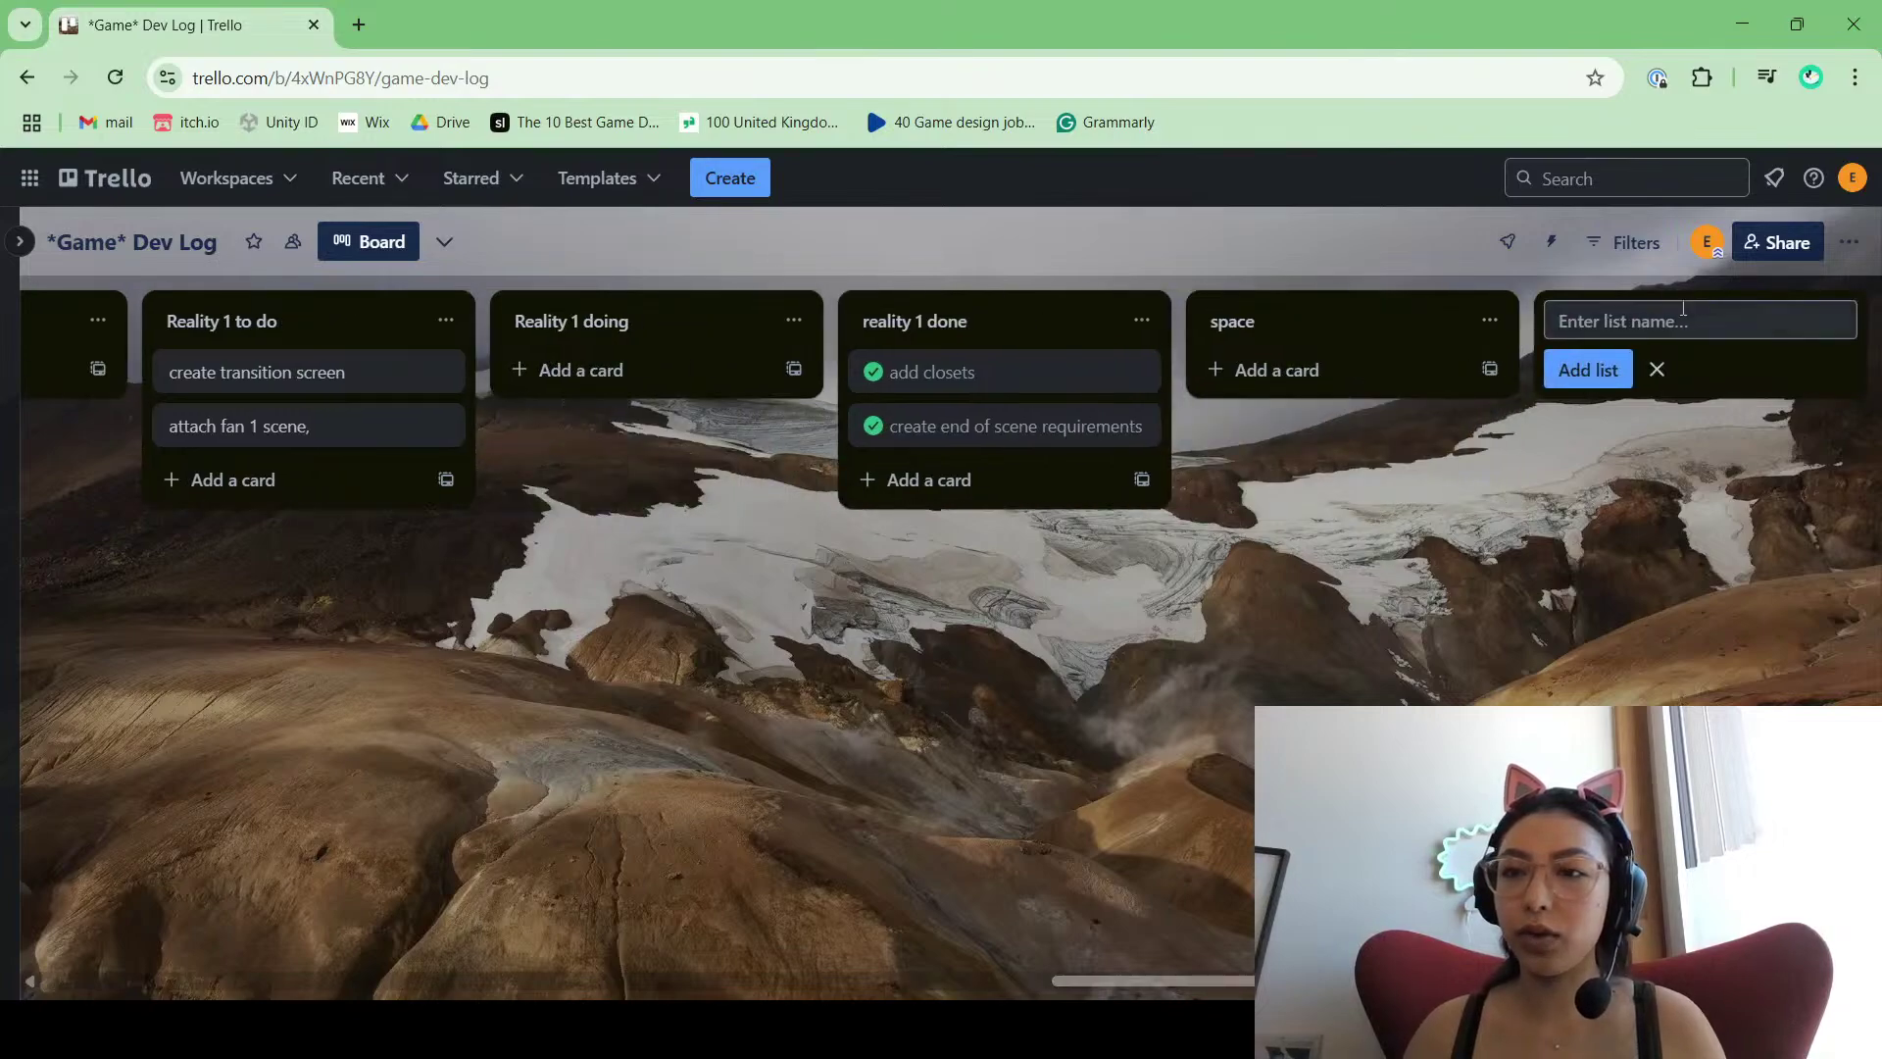
Step: Add a list after "space" and name it "Reality 1 to do"
click(1677, 314)
text(Real)
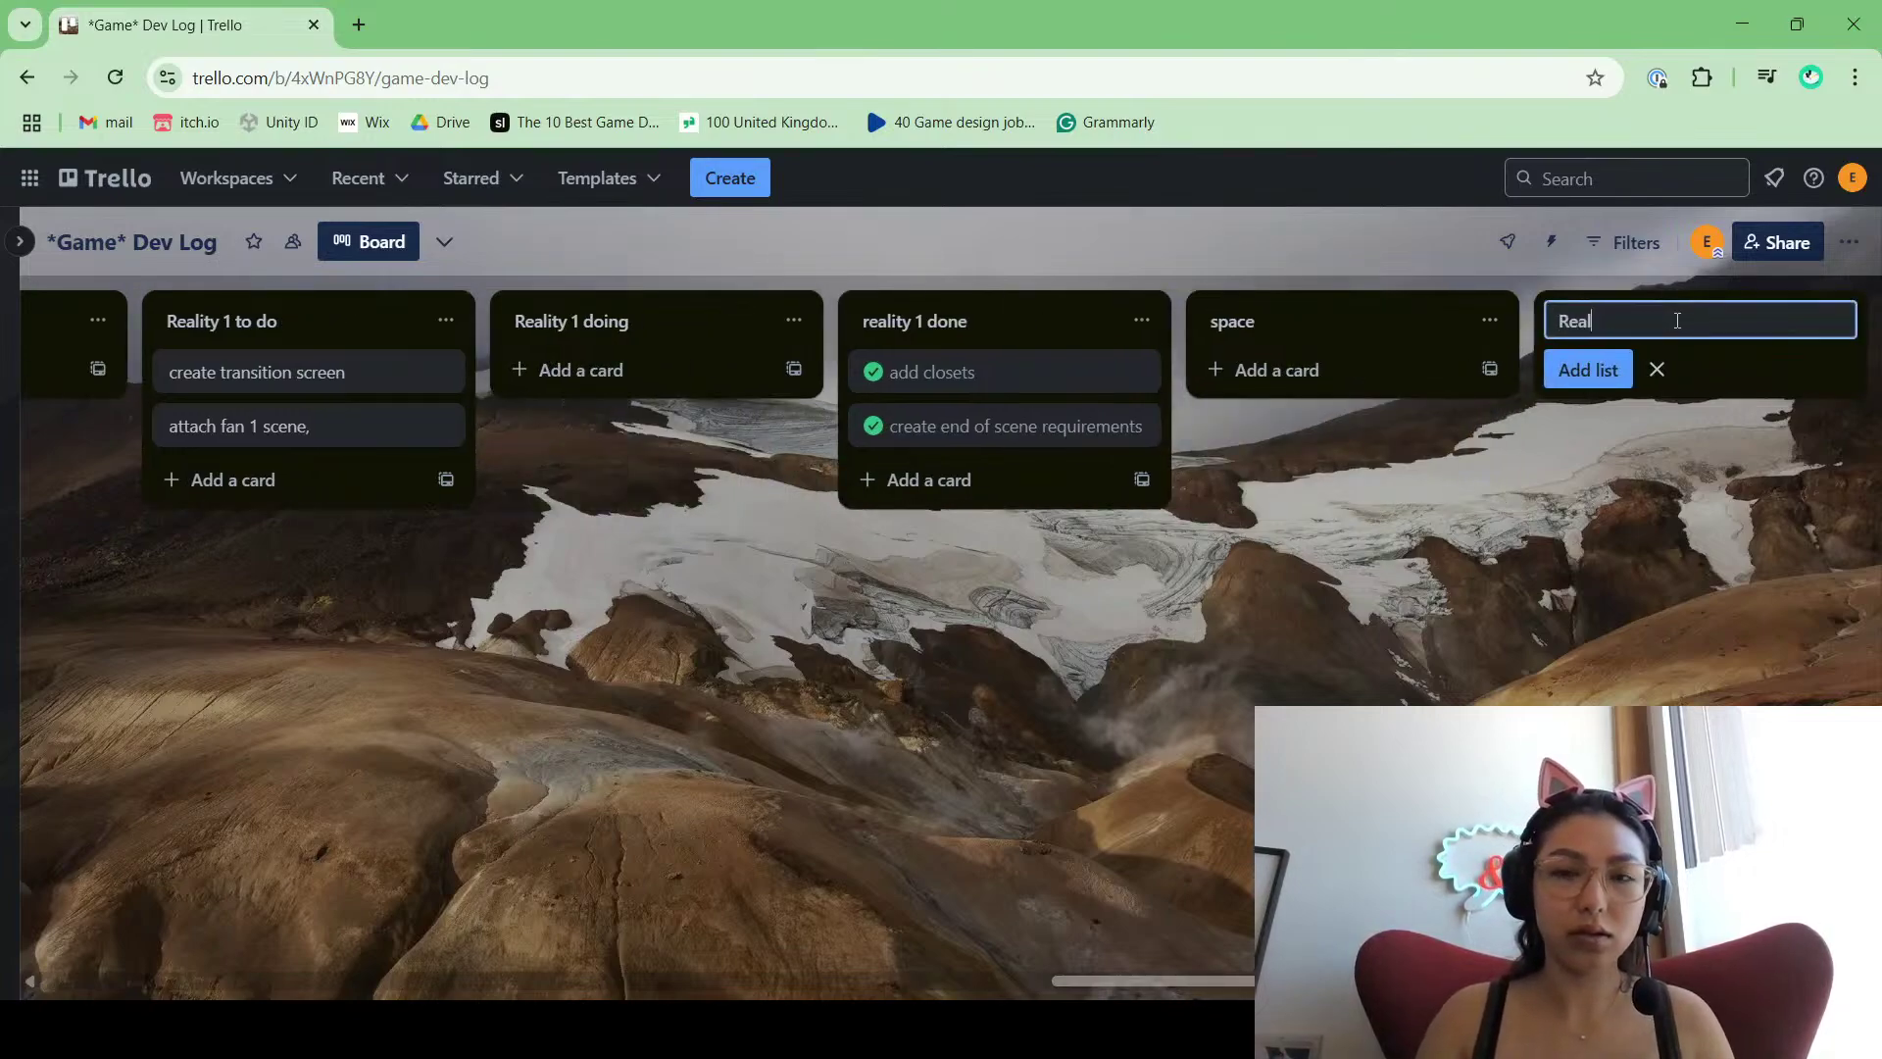
text(ty 1)
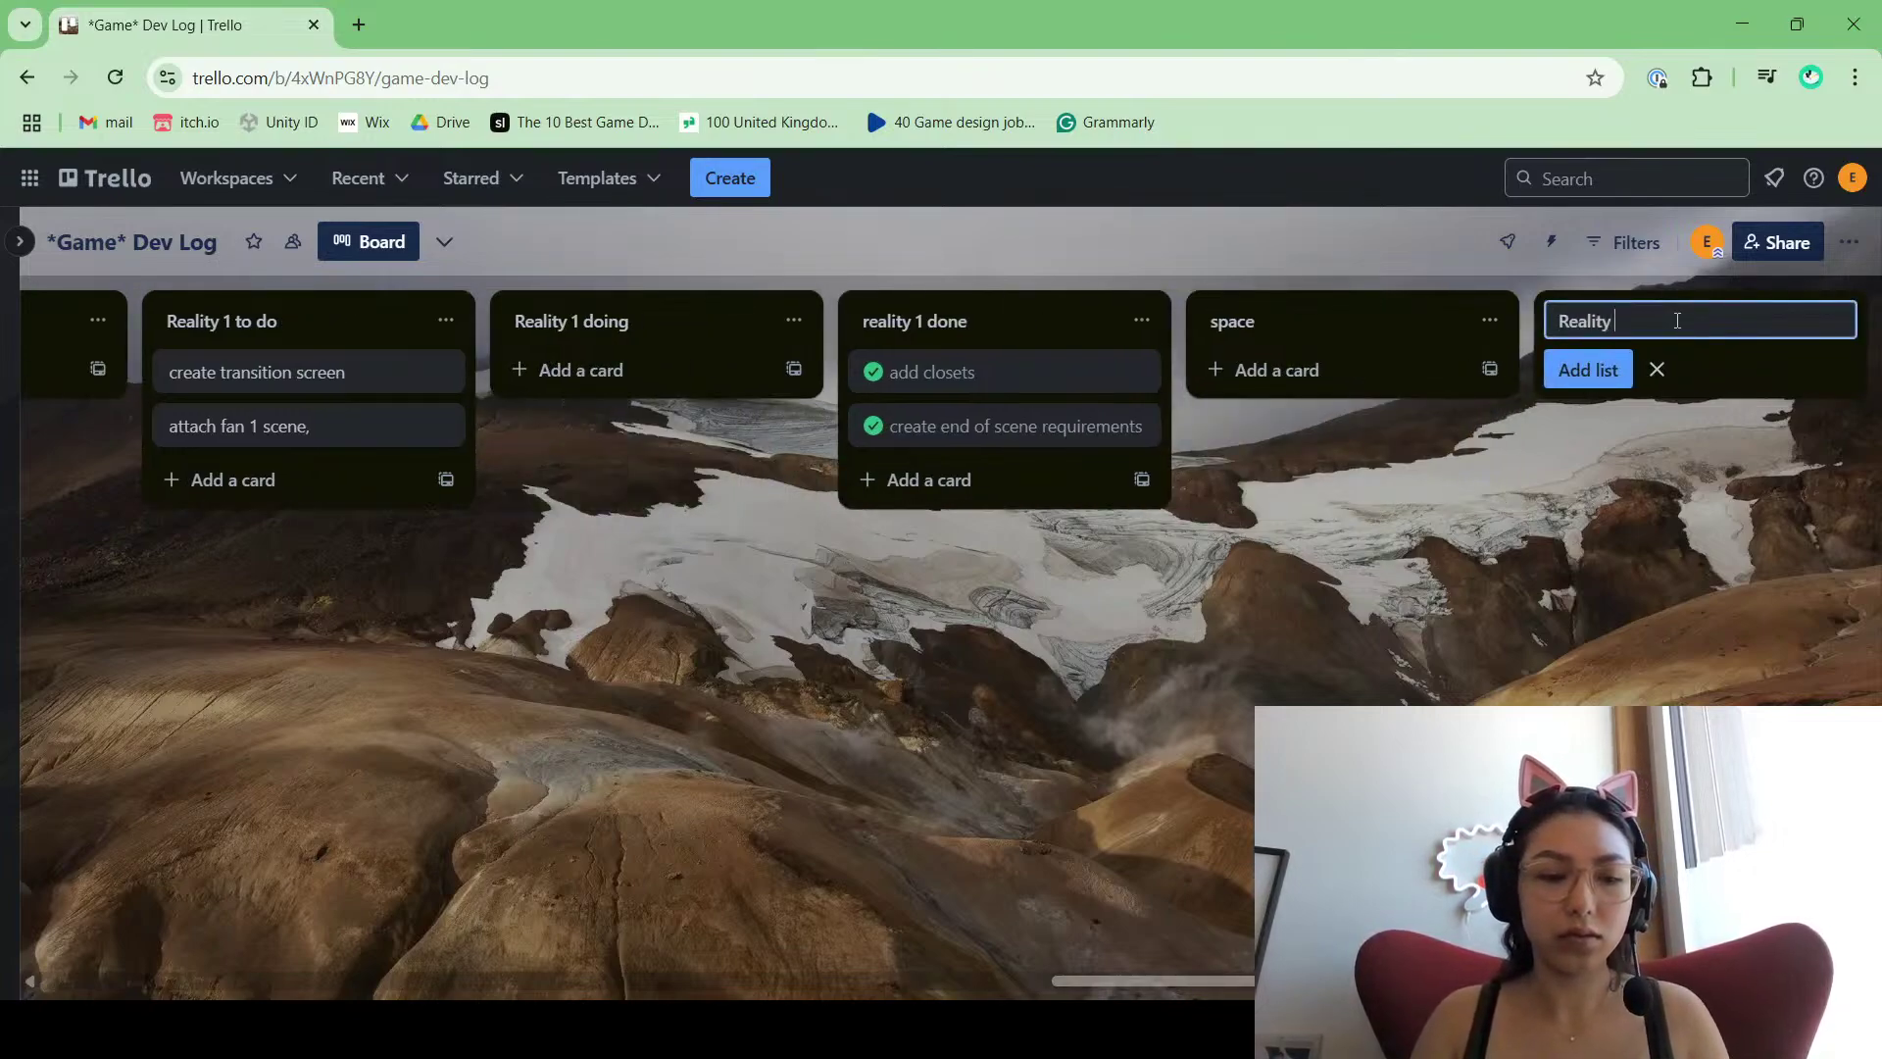
key(Return)
click(1676, 324)
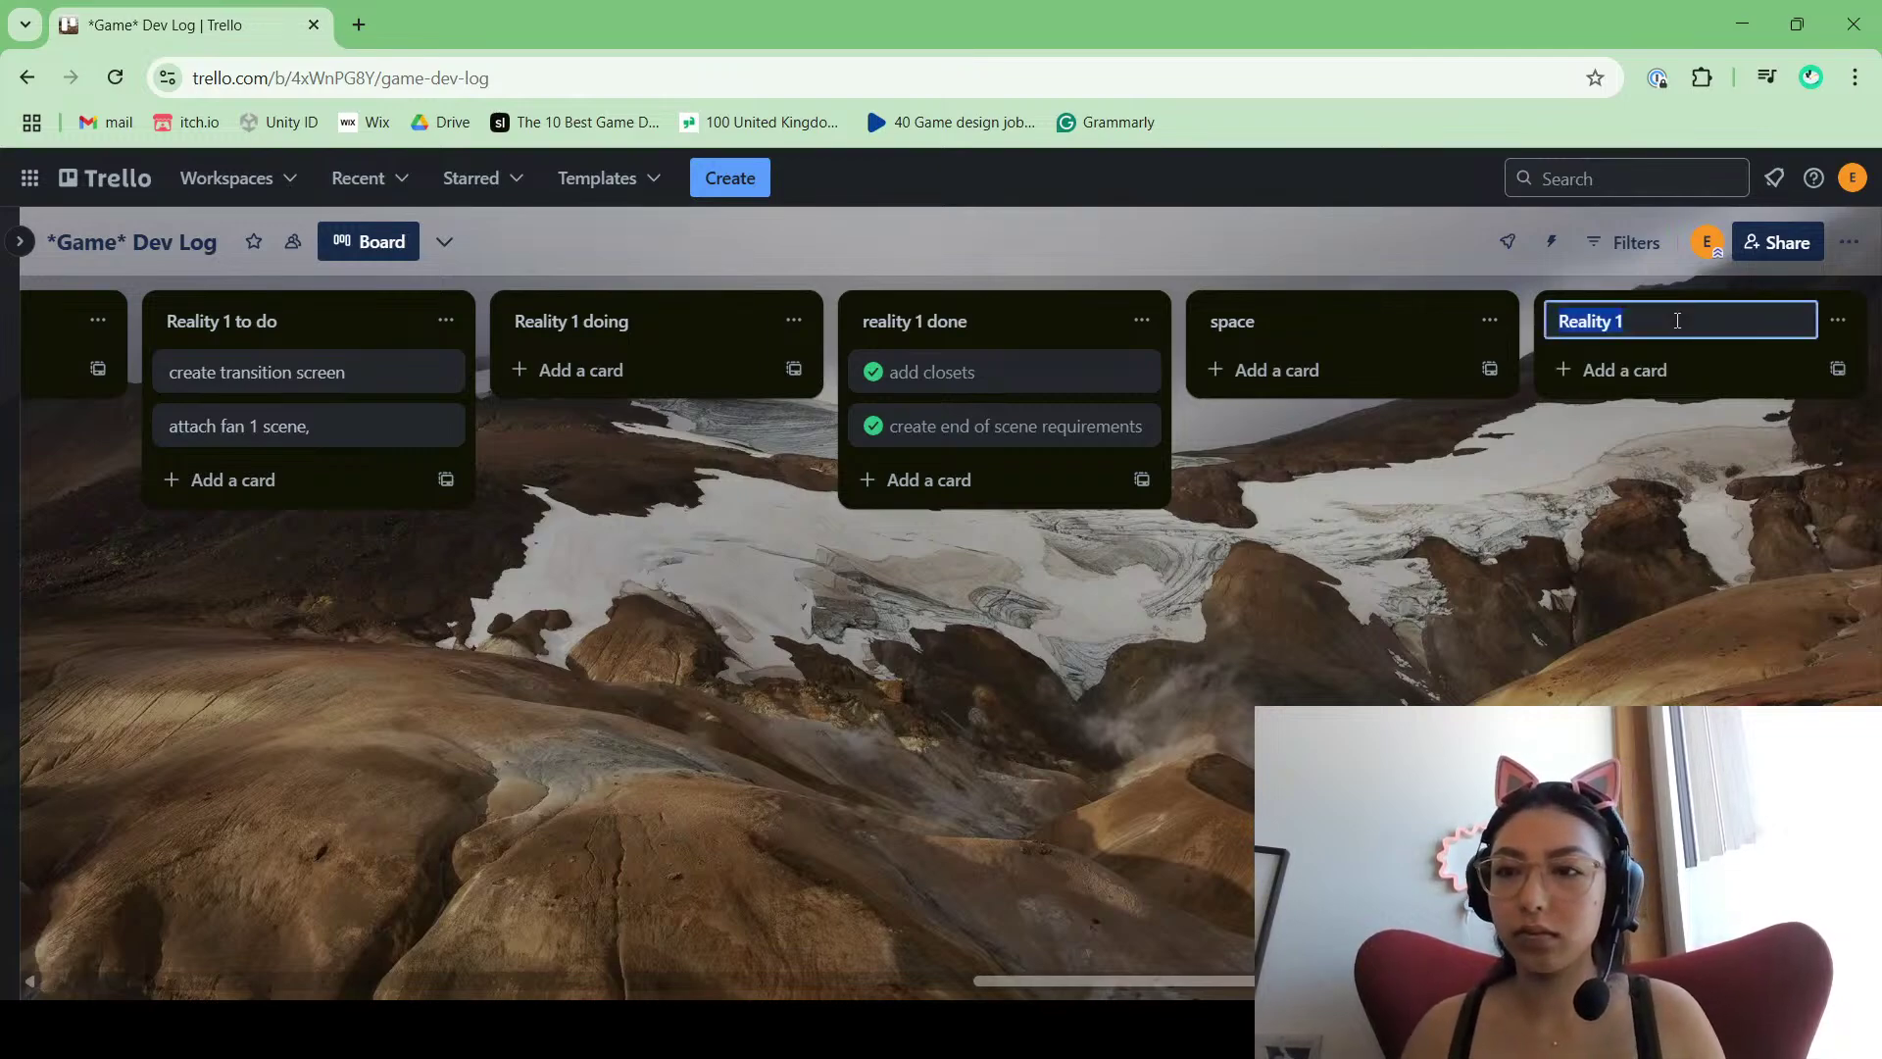
text(to do)
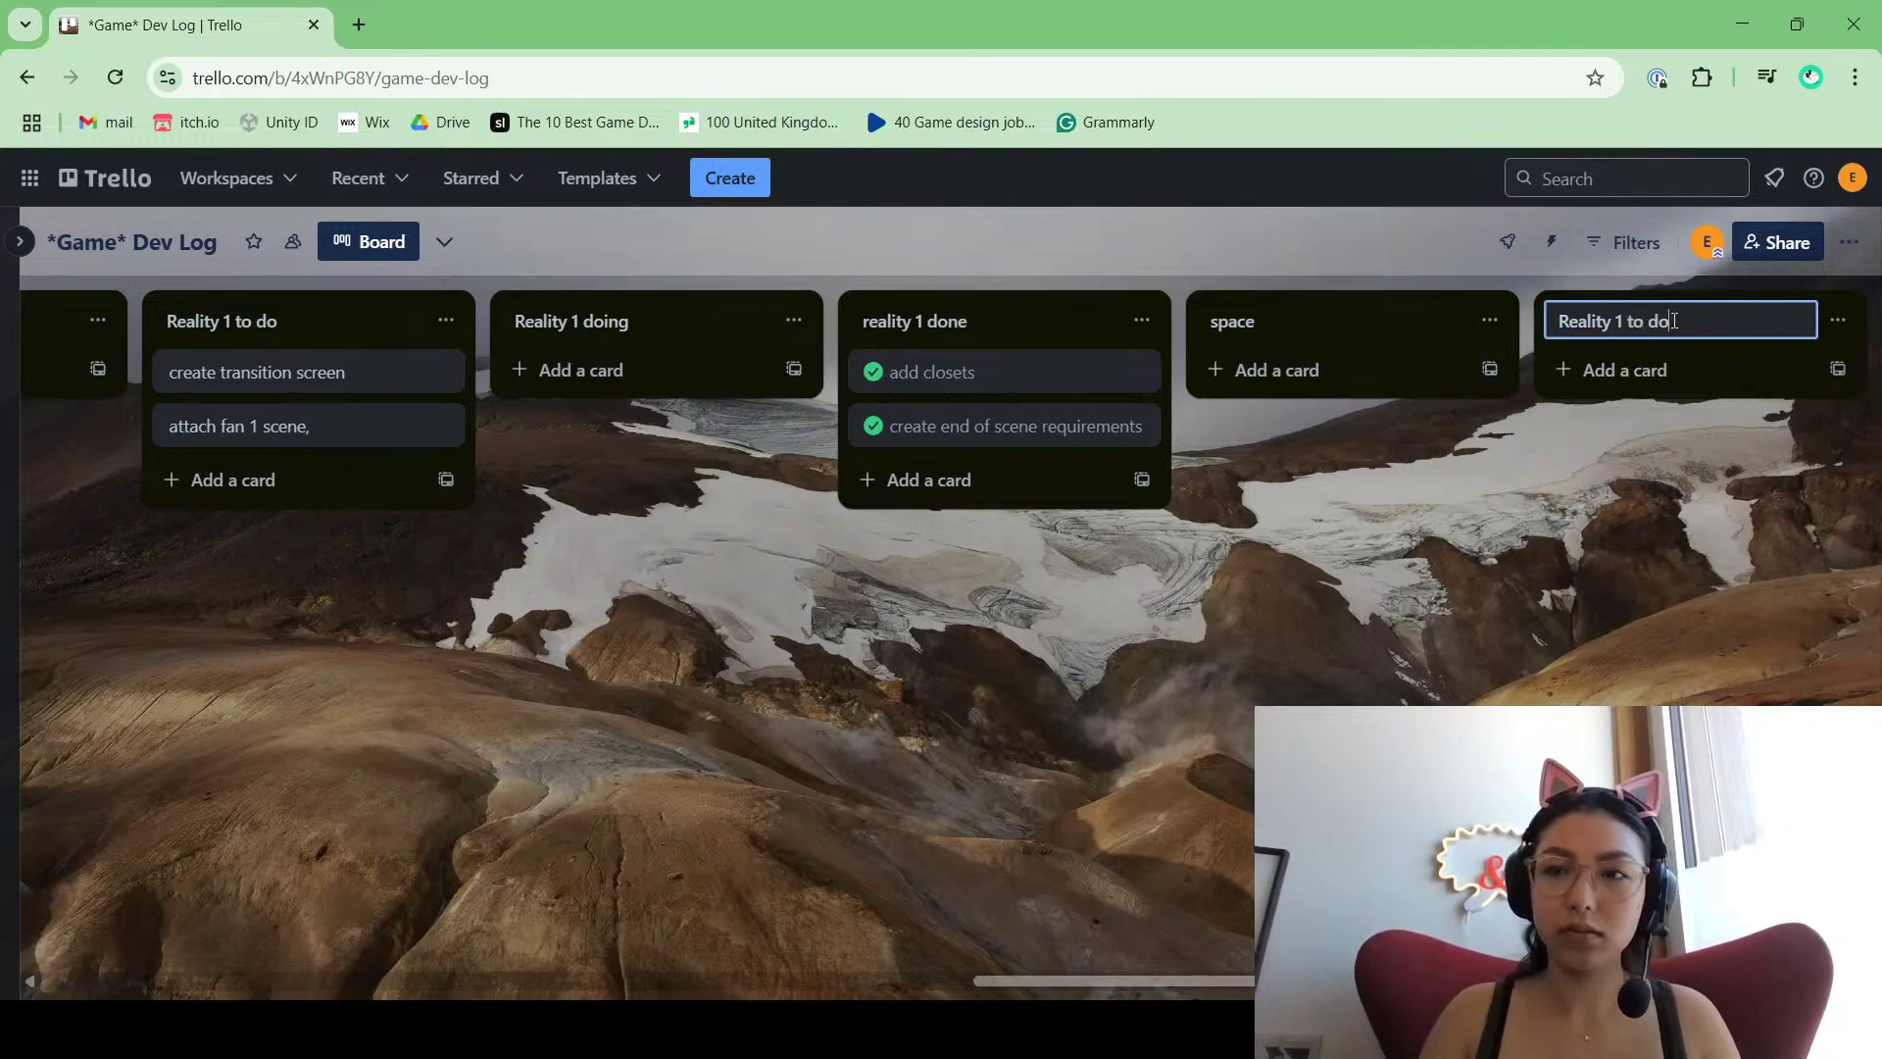
key(Return)
Step: Add another list named "Reality 1 done" after the new "Reality 1 to do" list
scroll(1590, 333, right, 3)
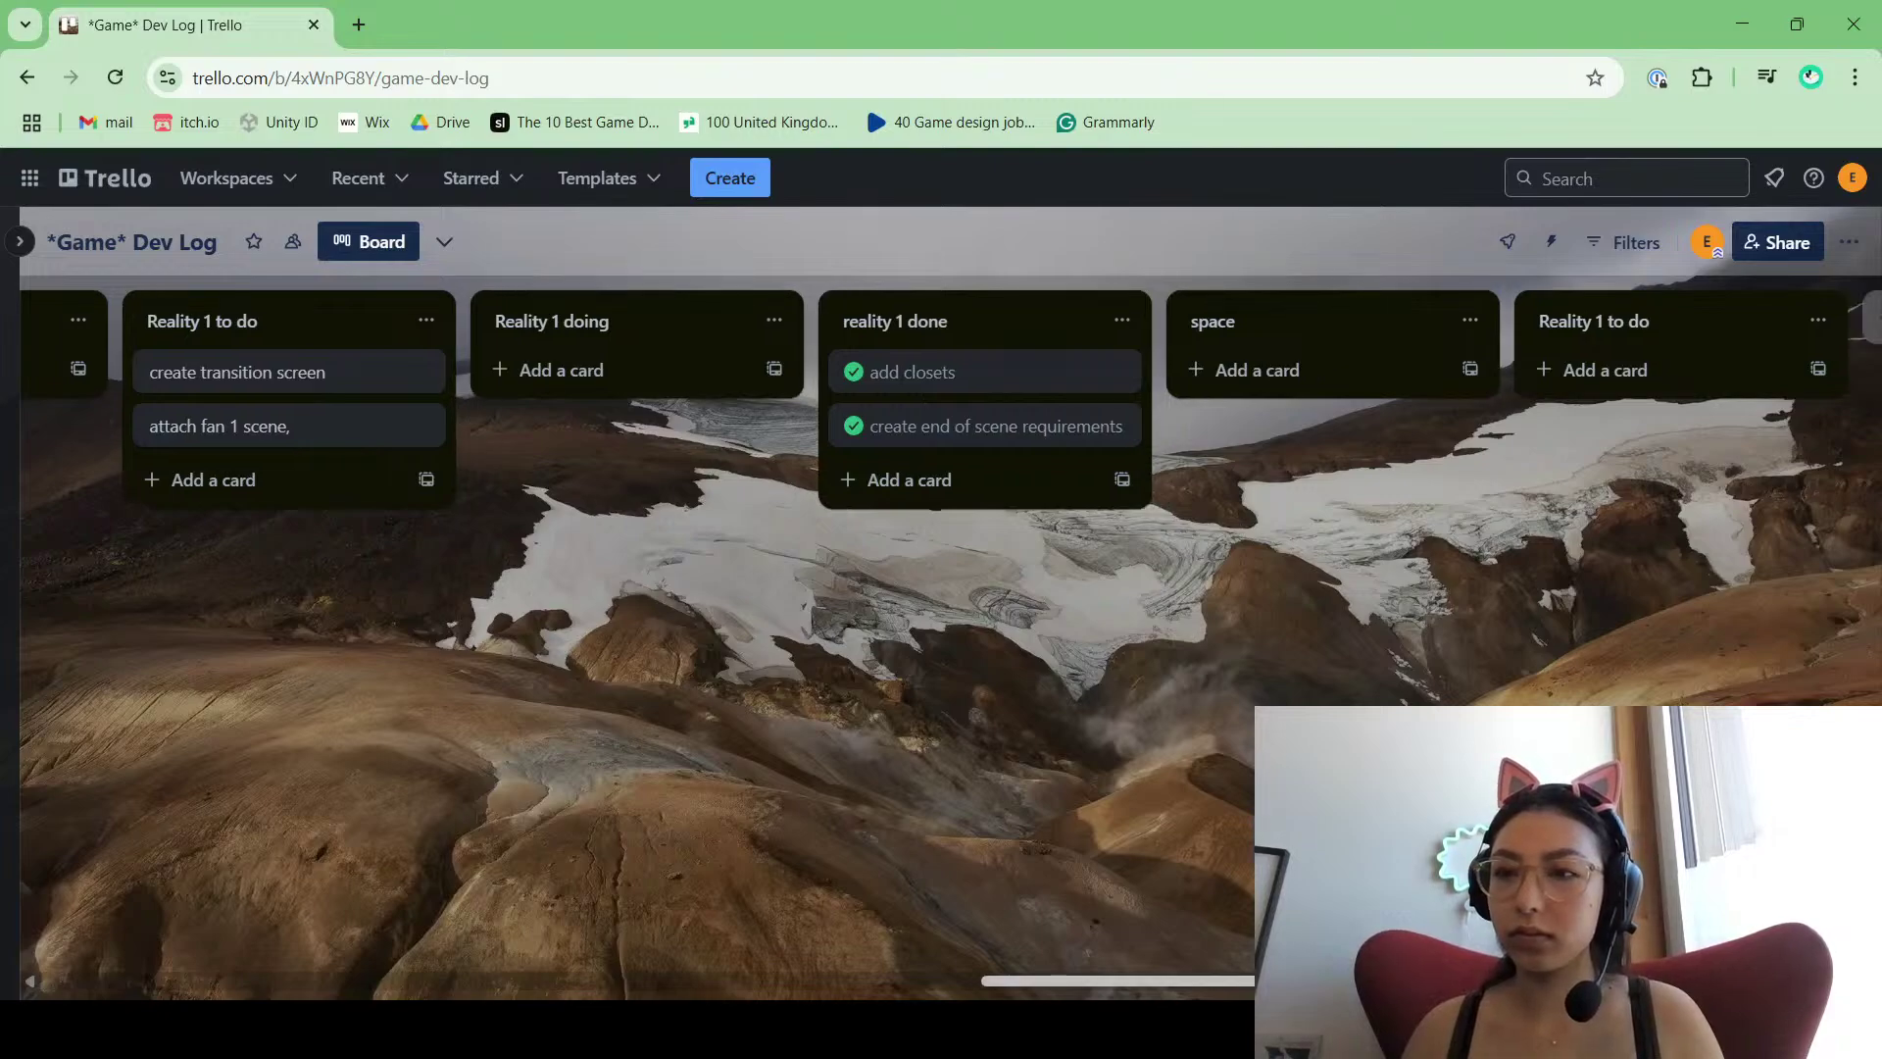
click(1590, 334)
text(Re)
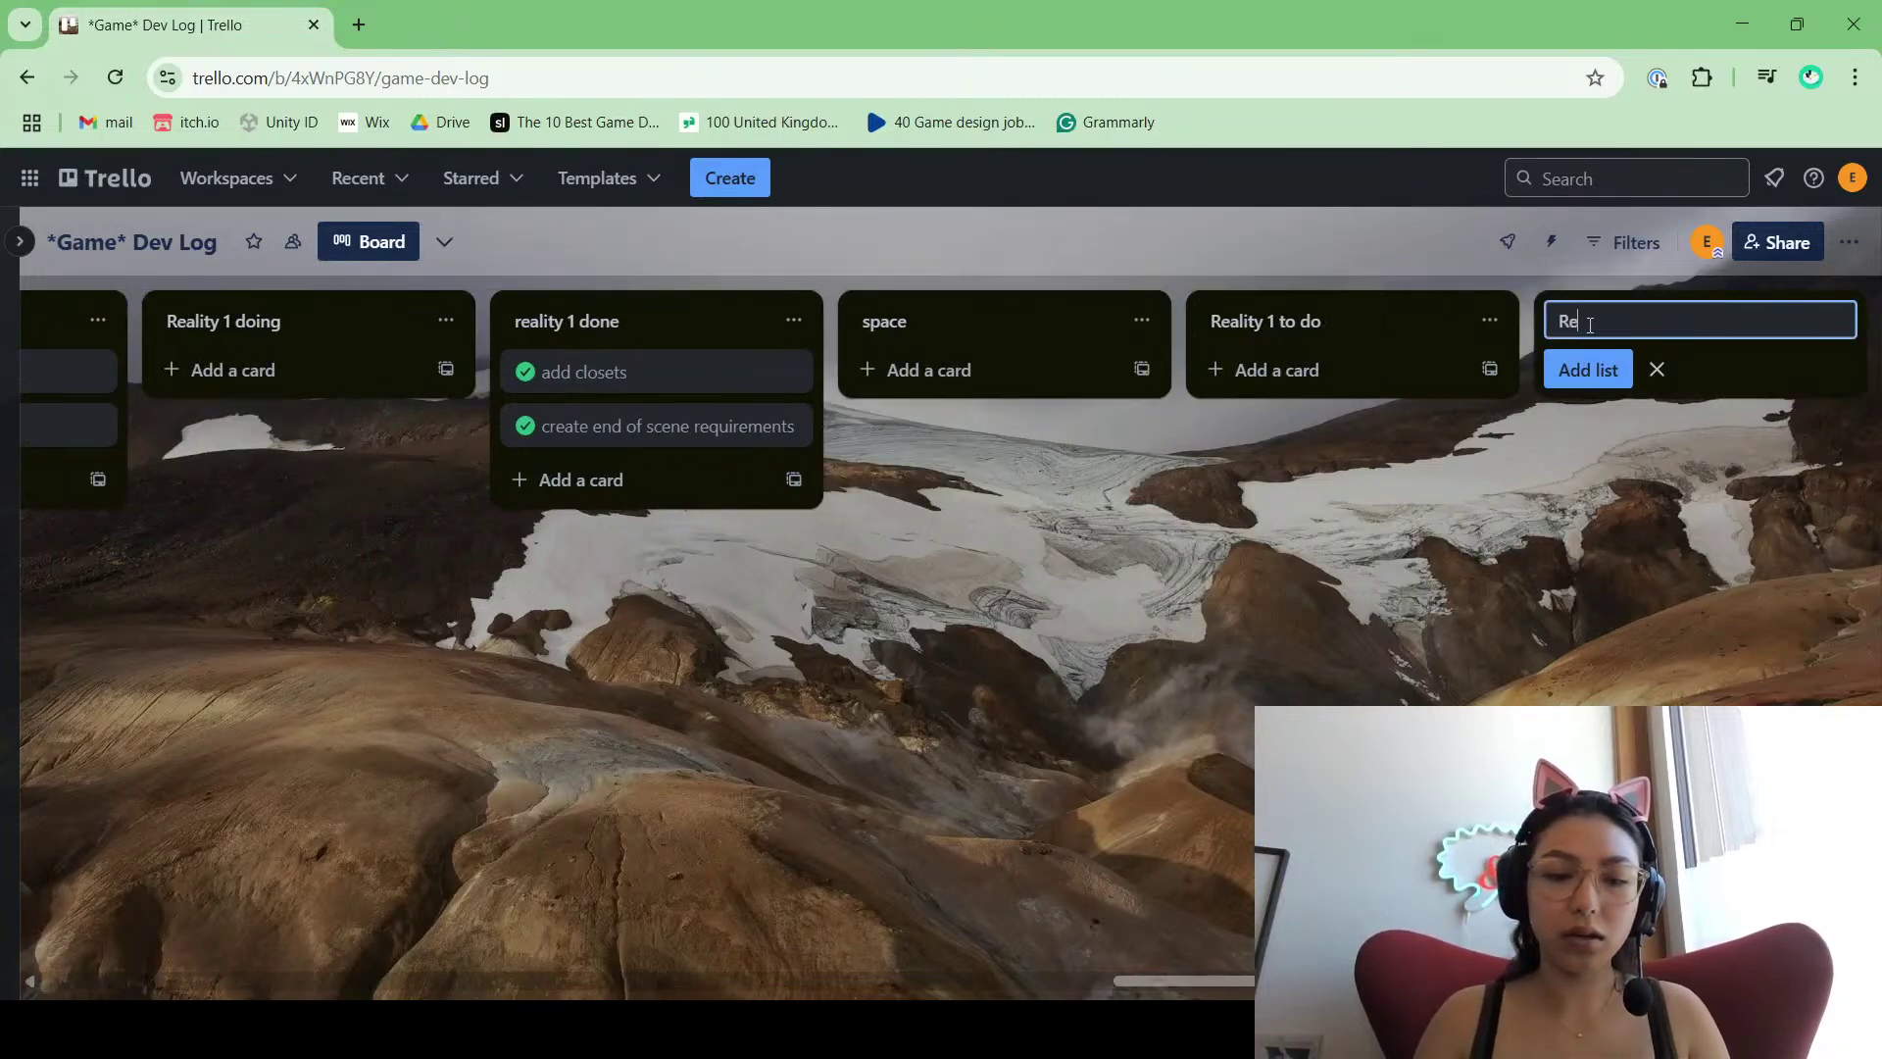
text(ality 1 done)
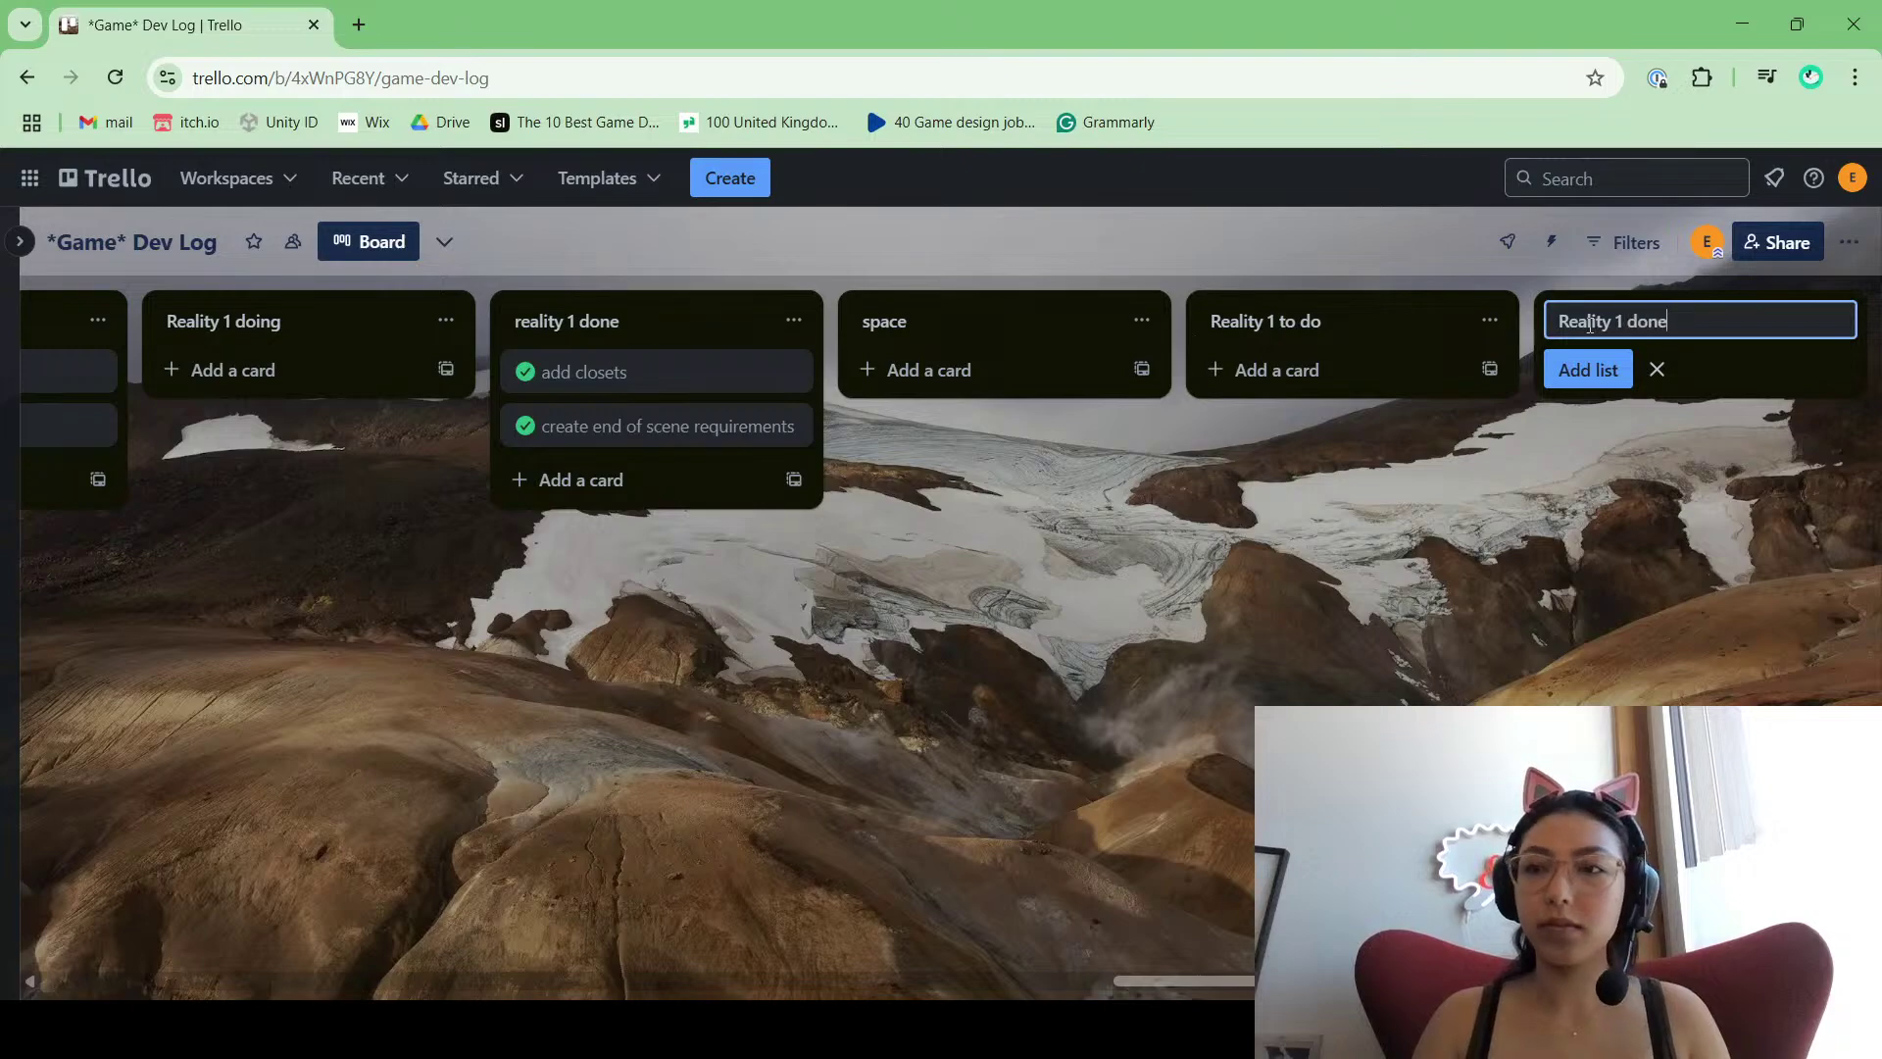
key(Return)
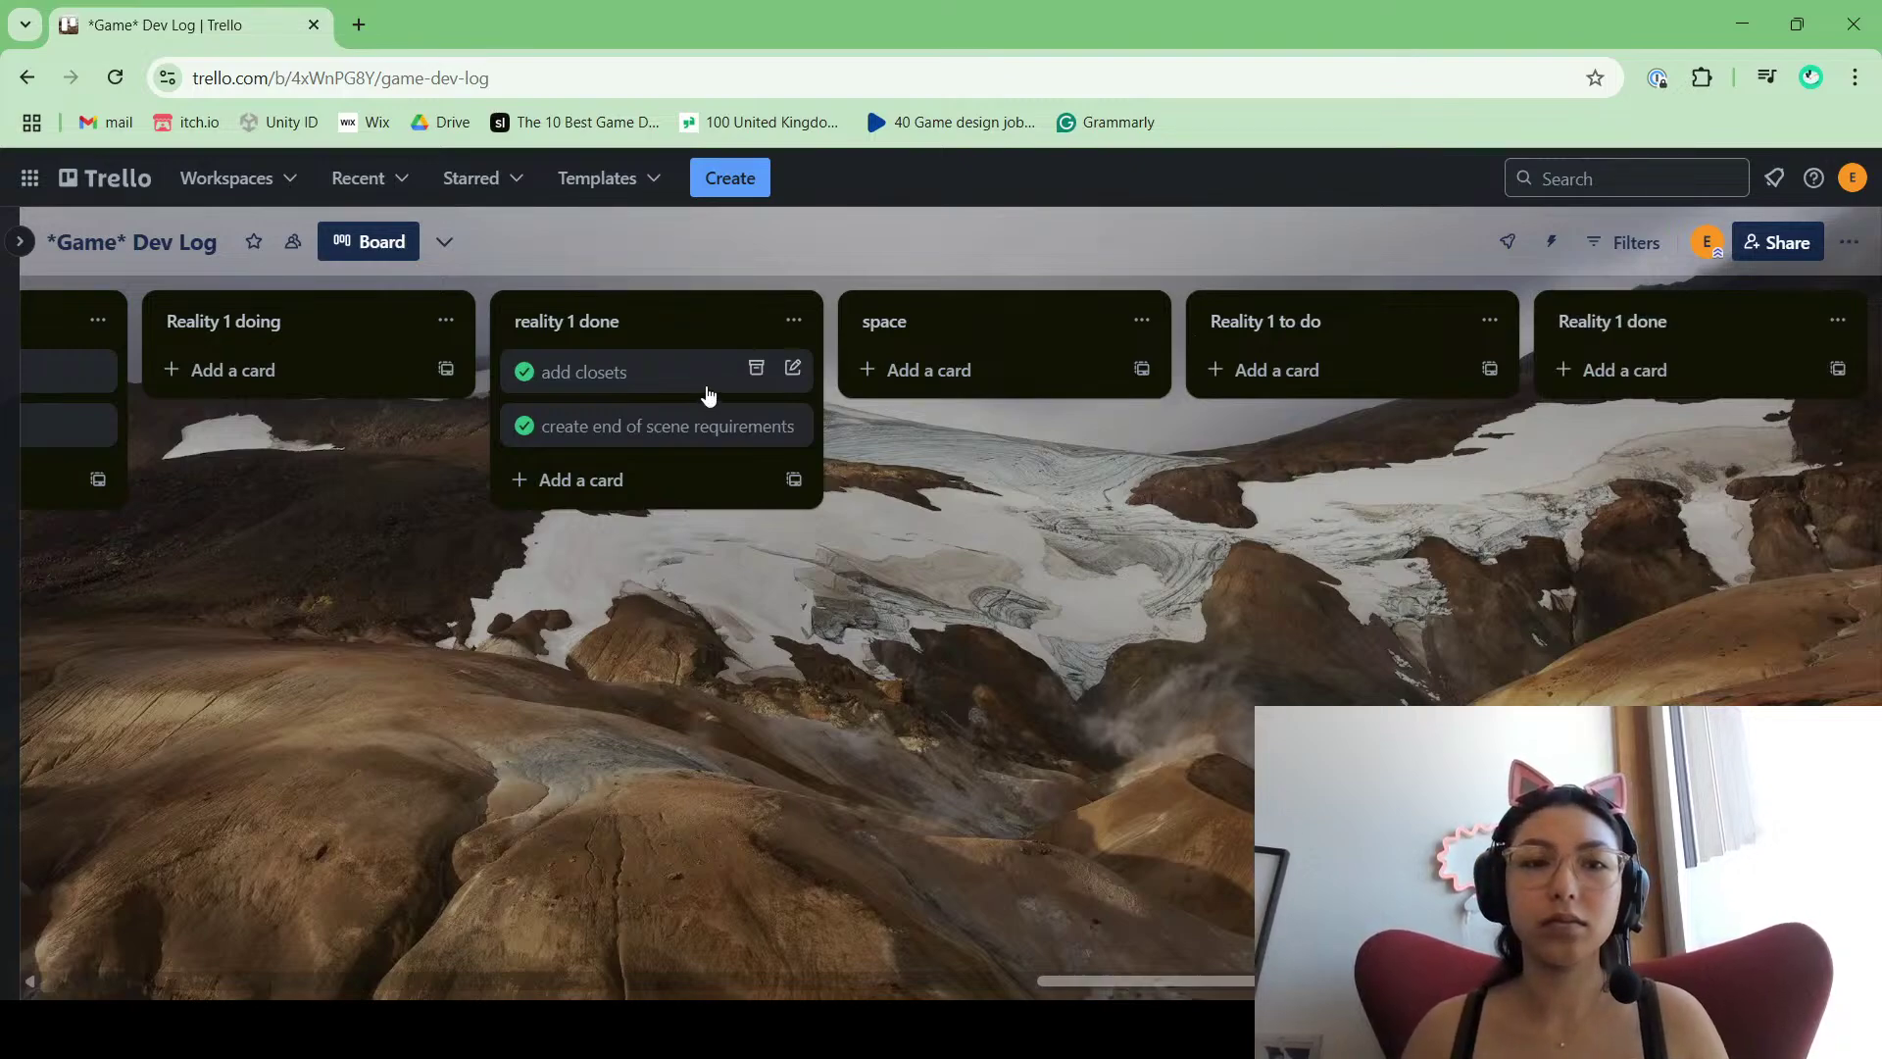
Step: Move the "add closets", "create transition screen" and "create end of scene requirements" cards to the new "Reality 1 to do" list
drag(706, 382, 1220, 432)
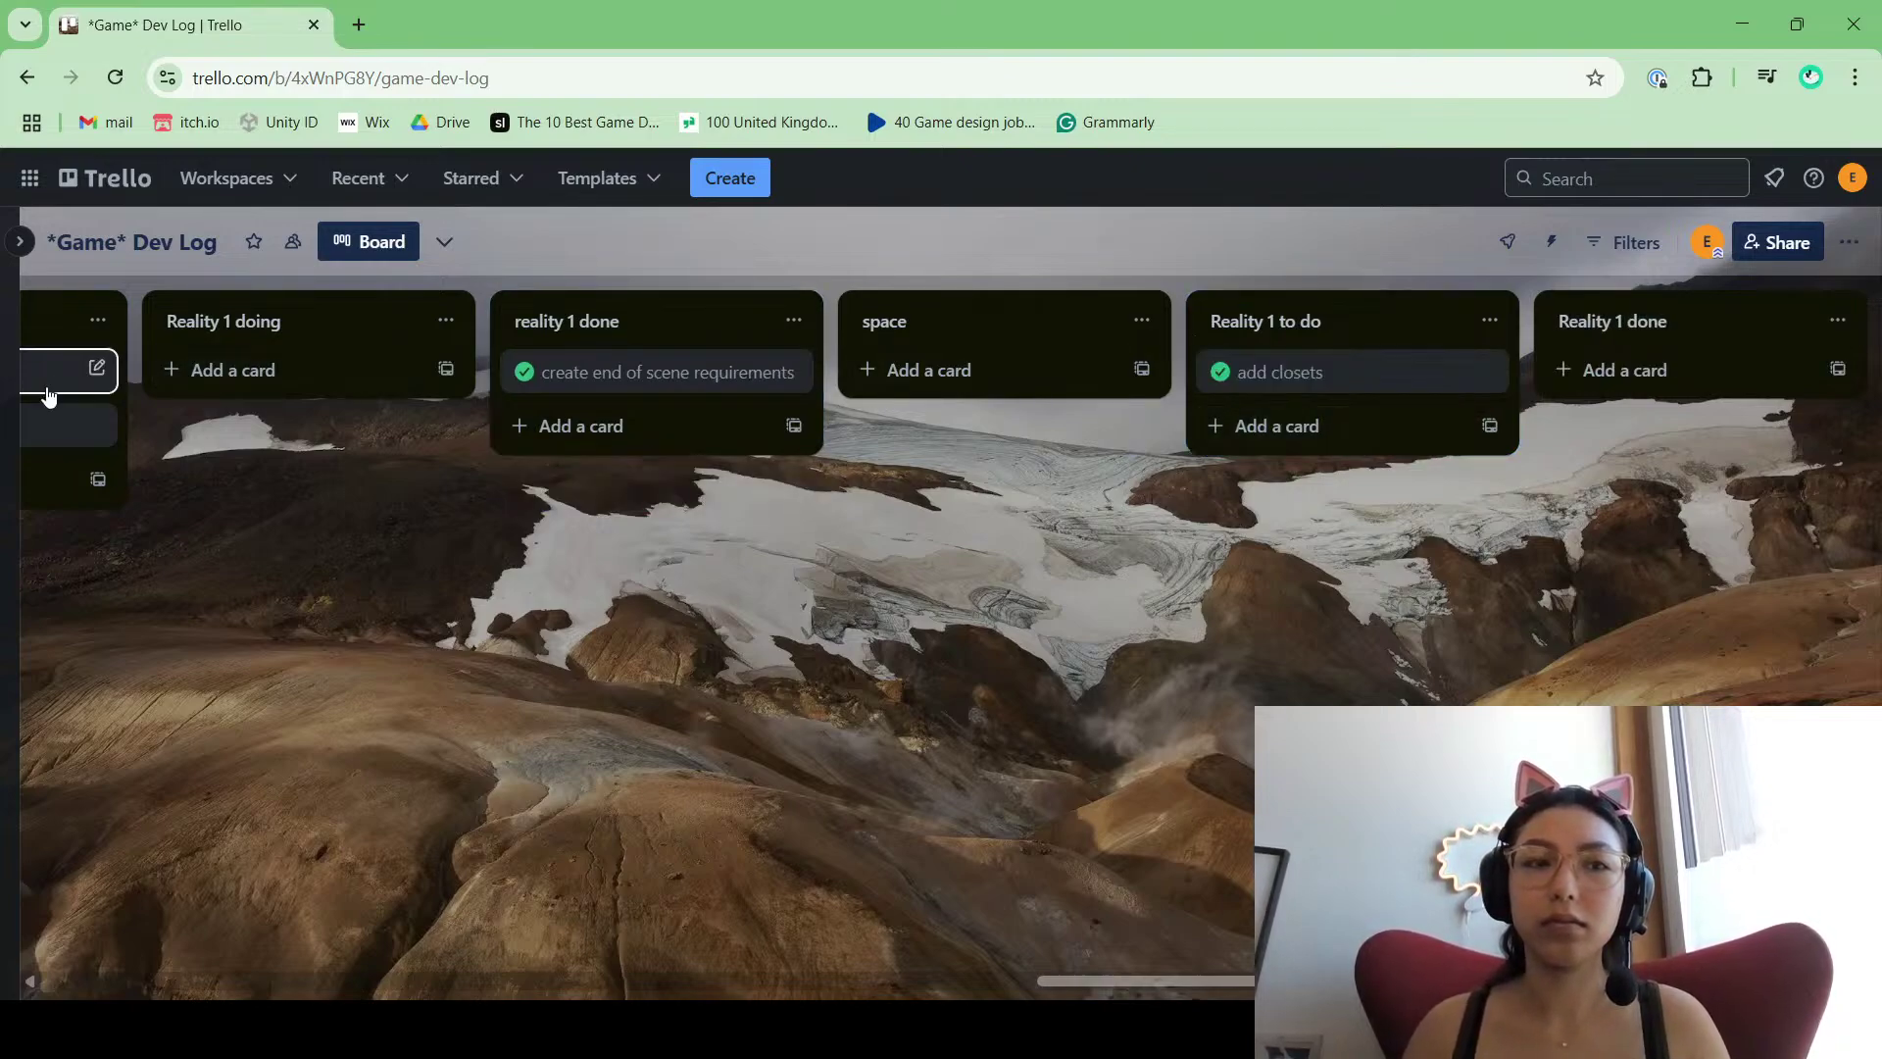
drag(47, 387, 1280, 431)
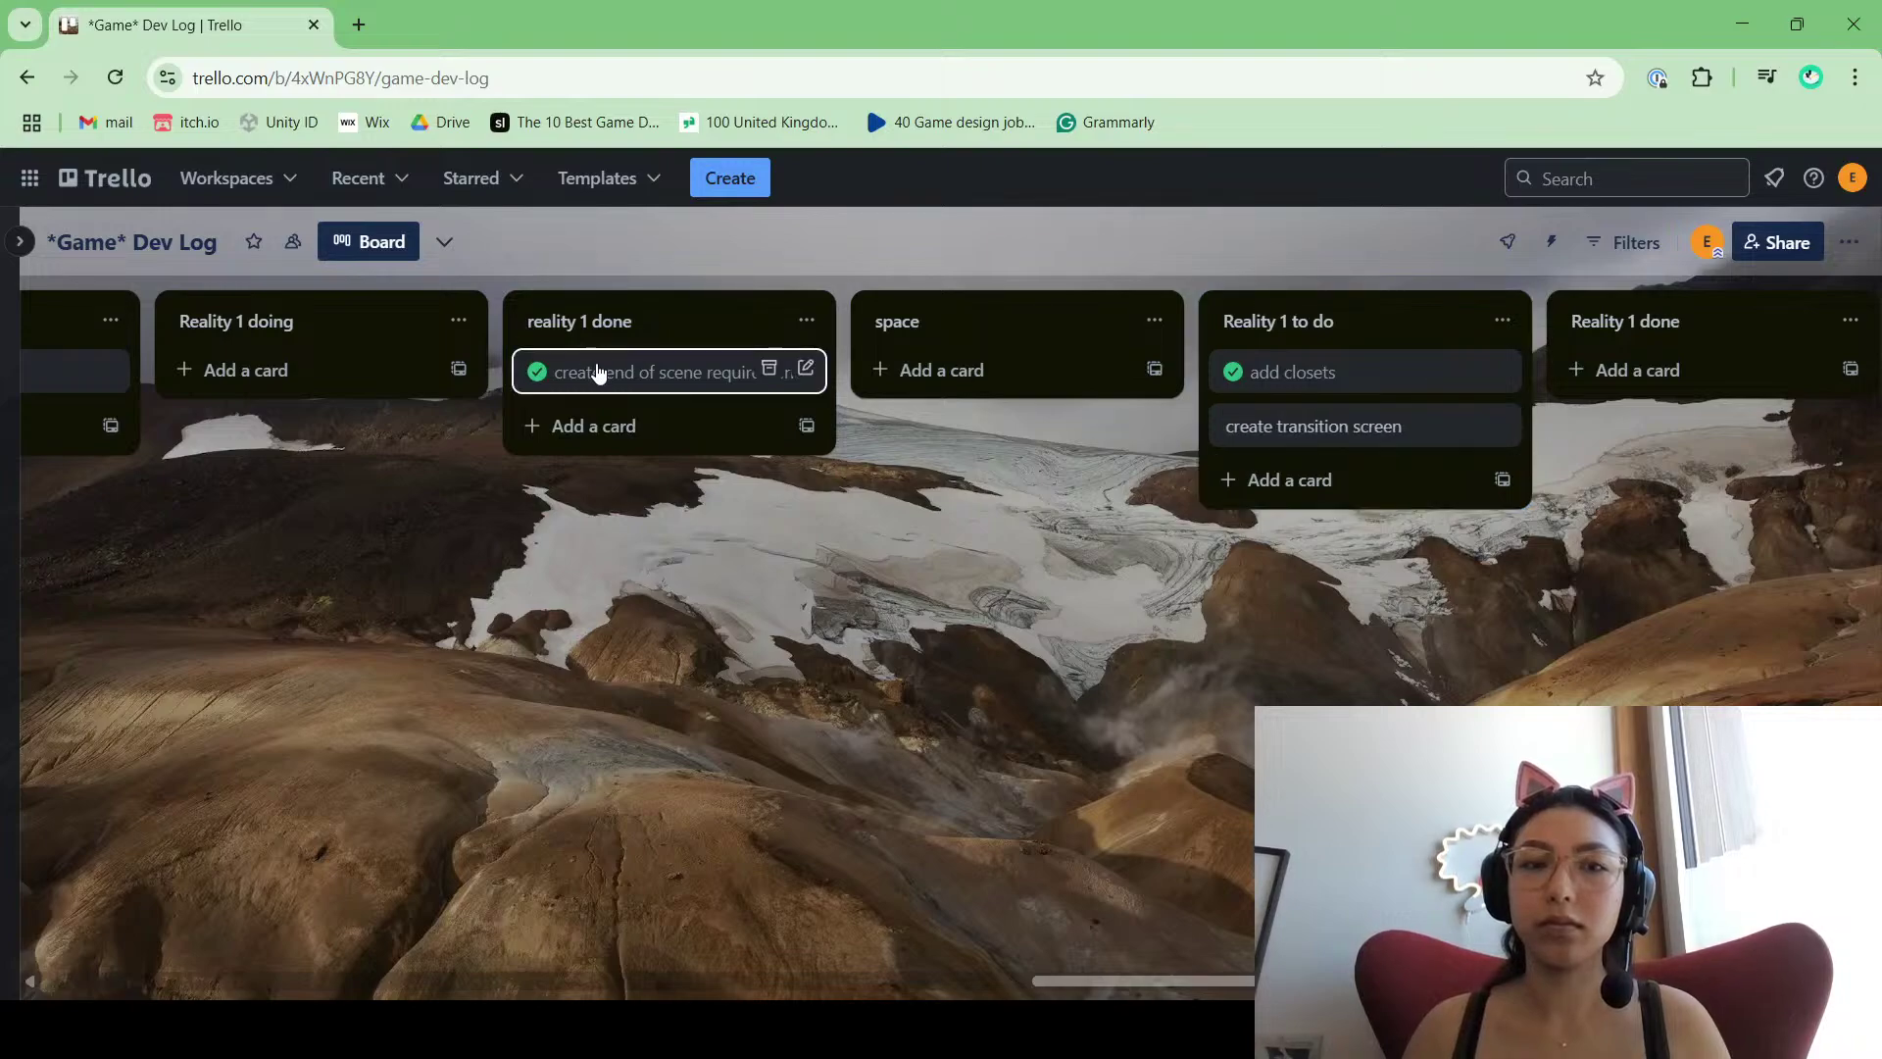
drag(592, 373, 1318, 432)
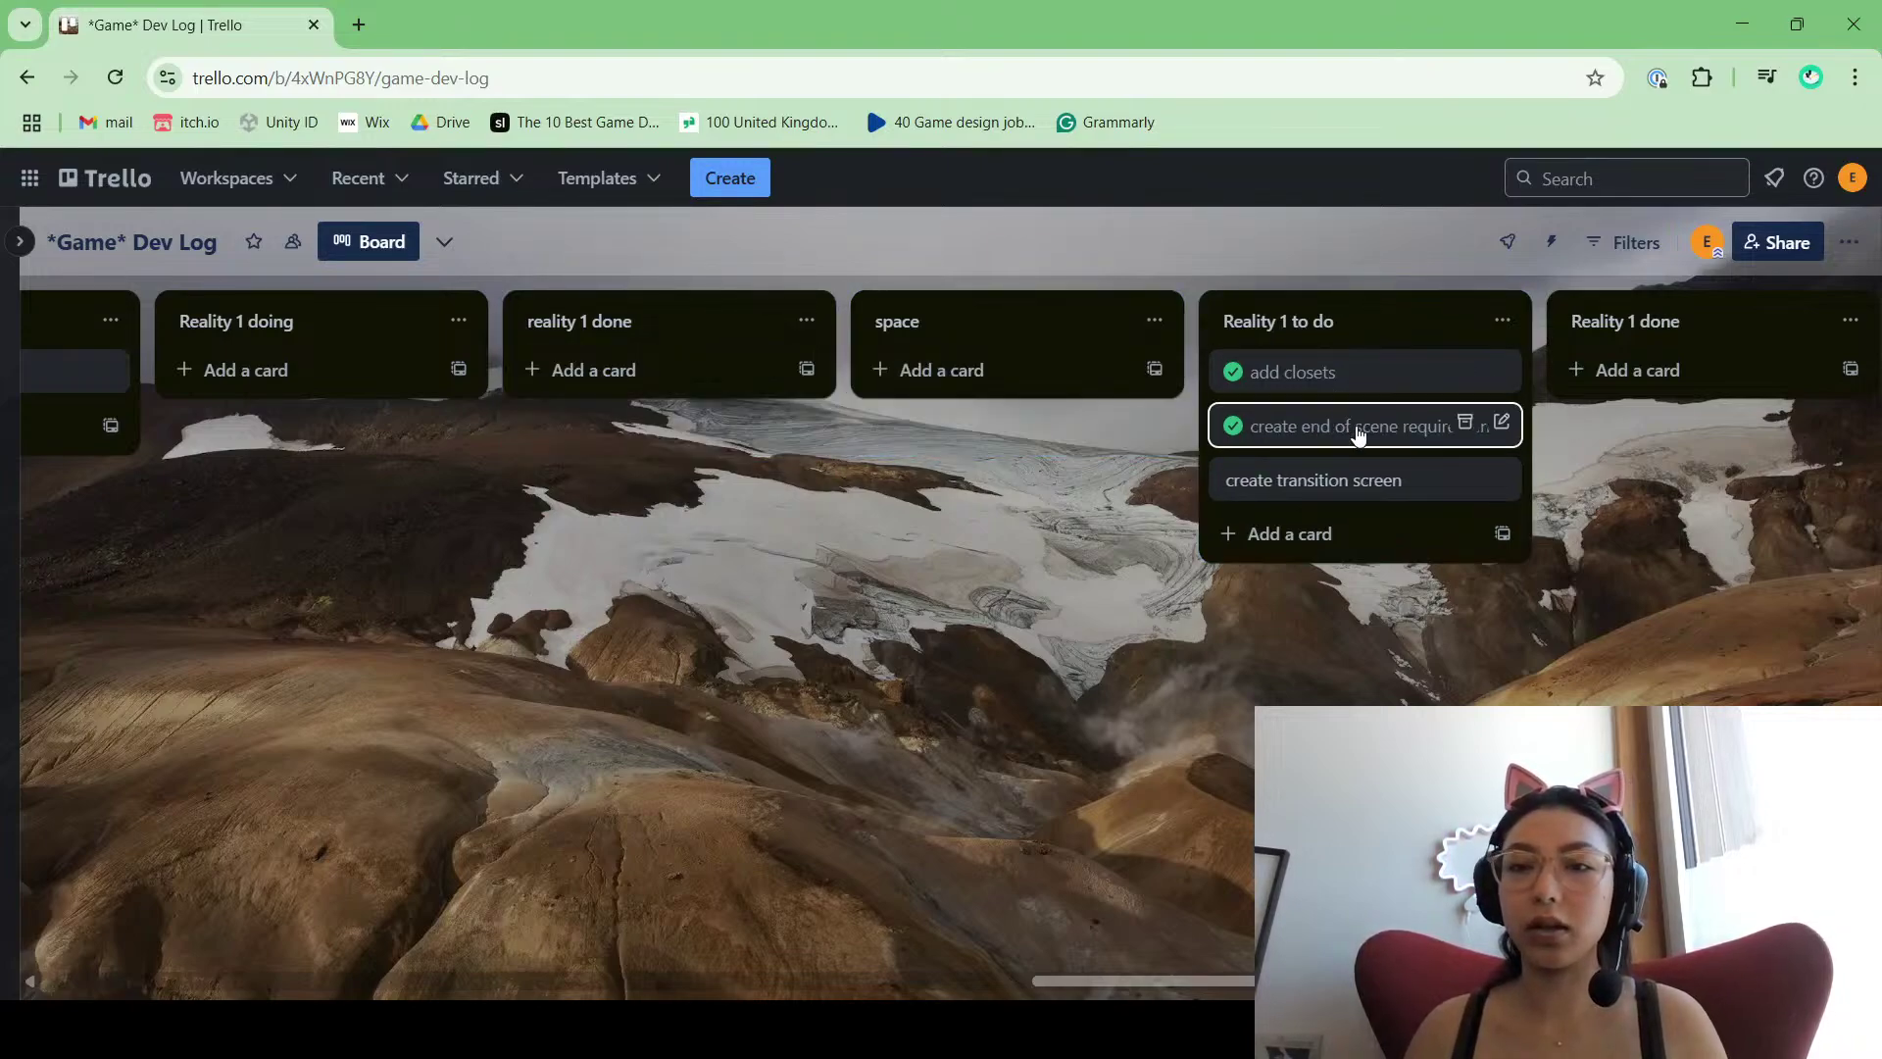
Step: Move "add closets" and "create end of scene requirements" from the new "Reality 1 to do" list to the new "Reality 1 done" list
drag(1325, 377, 1678, 384)
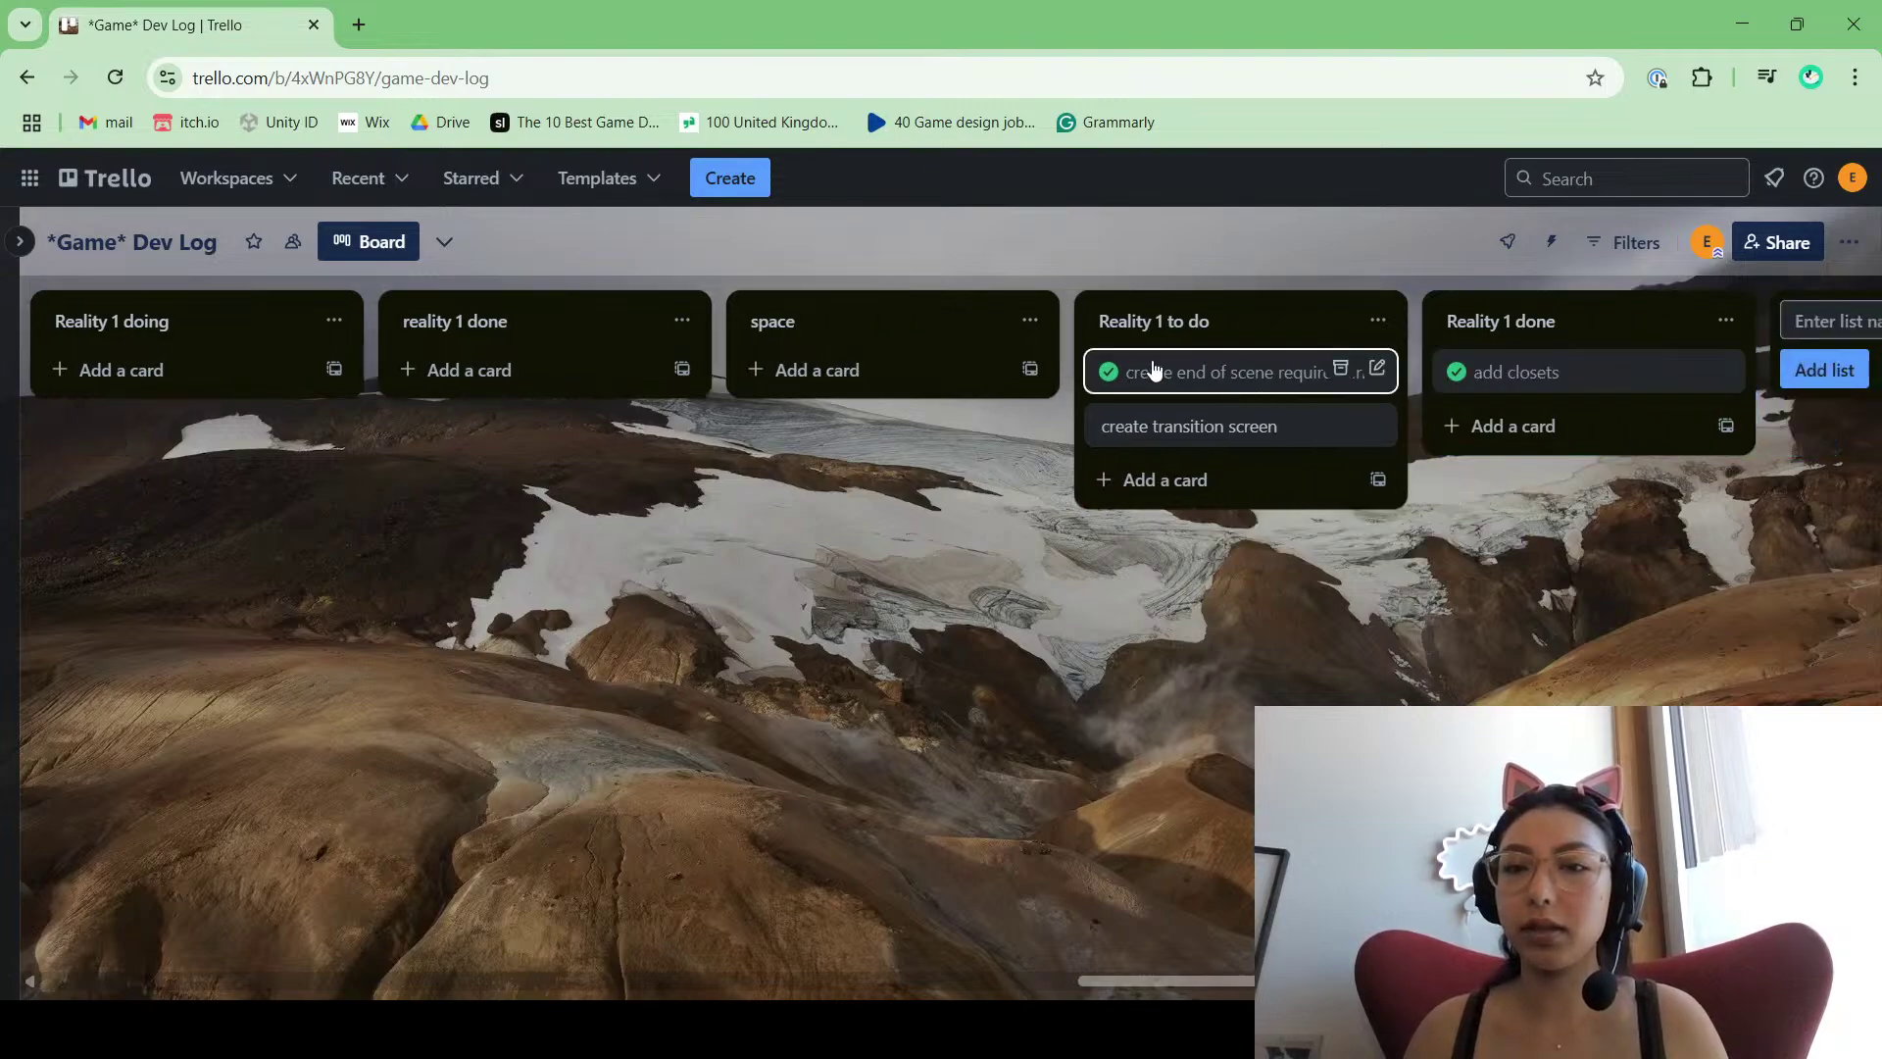
drag(1146, 370, 1525, 545)
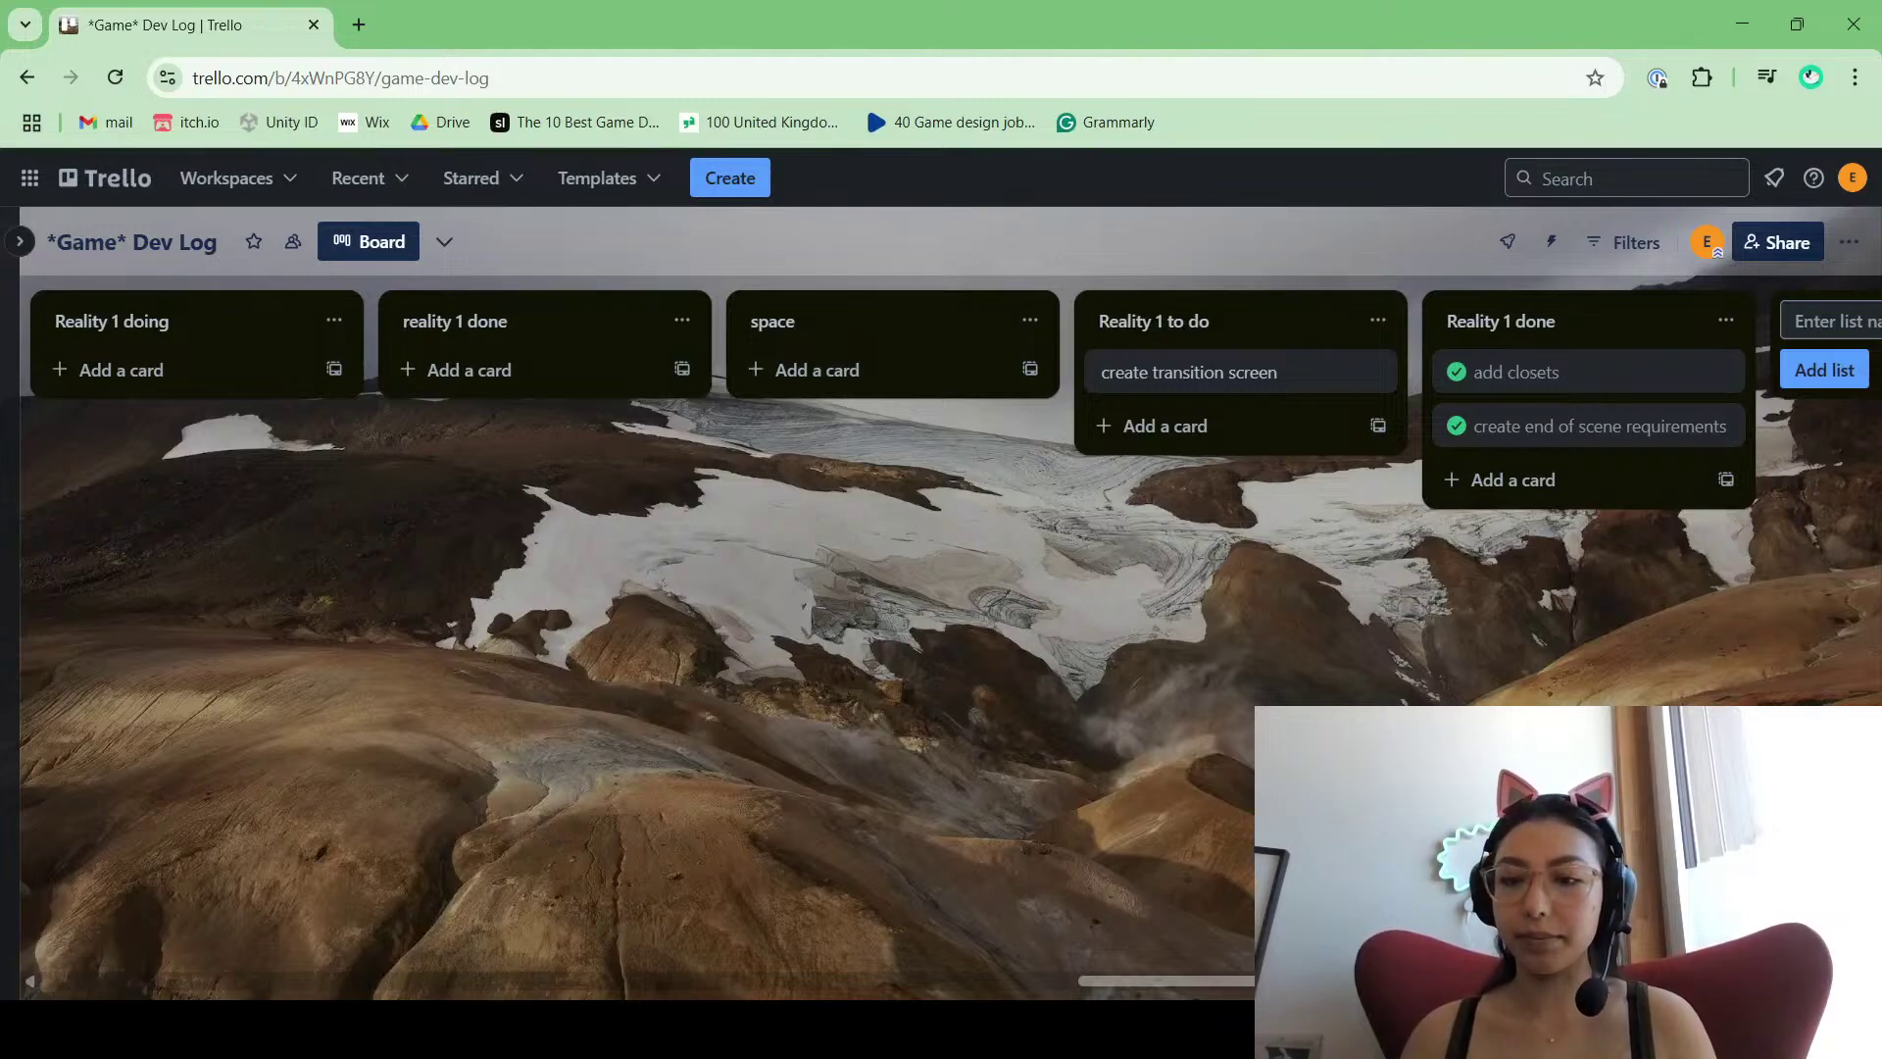
Step: Apply the red label to the "attach fan 1 scene," card and create an additional untitled lime green label for it
scroll(1532, 644, left, 6)
scroll(833, 431, left, 2)
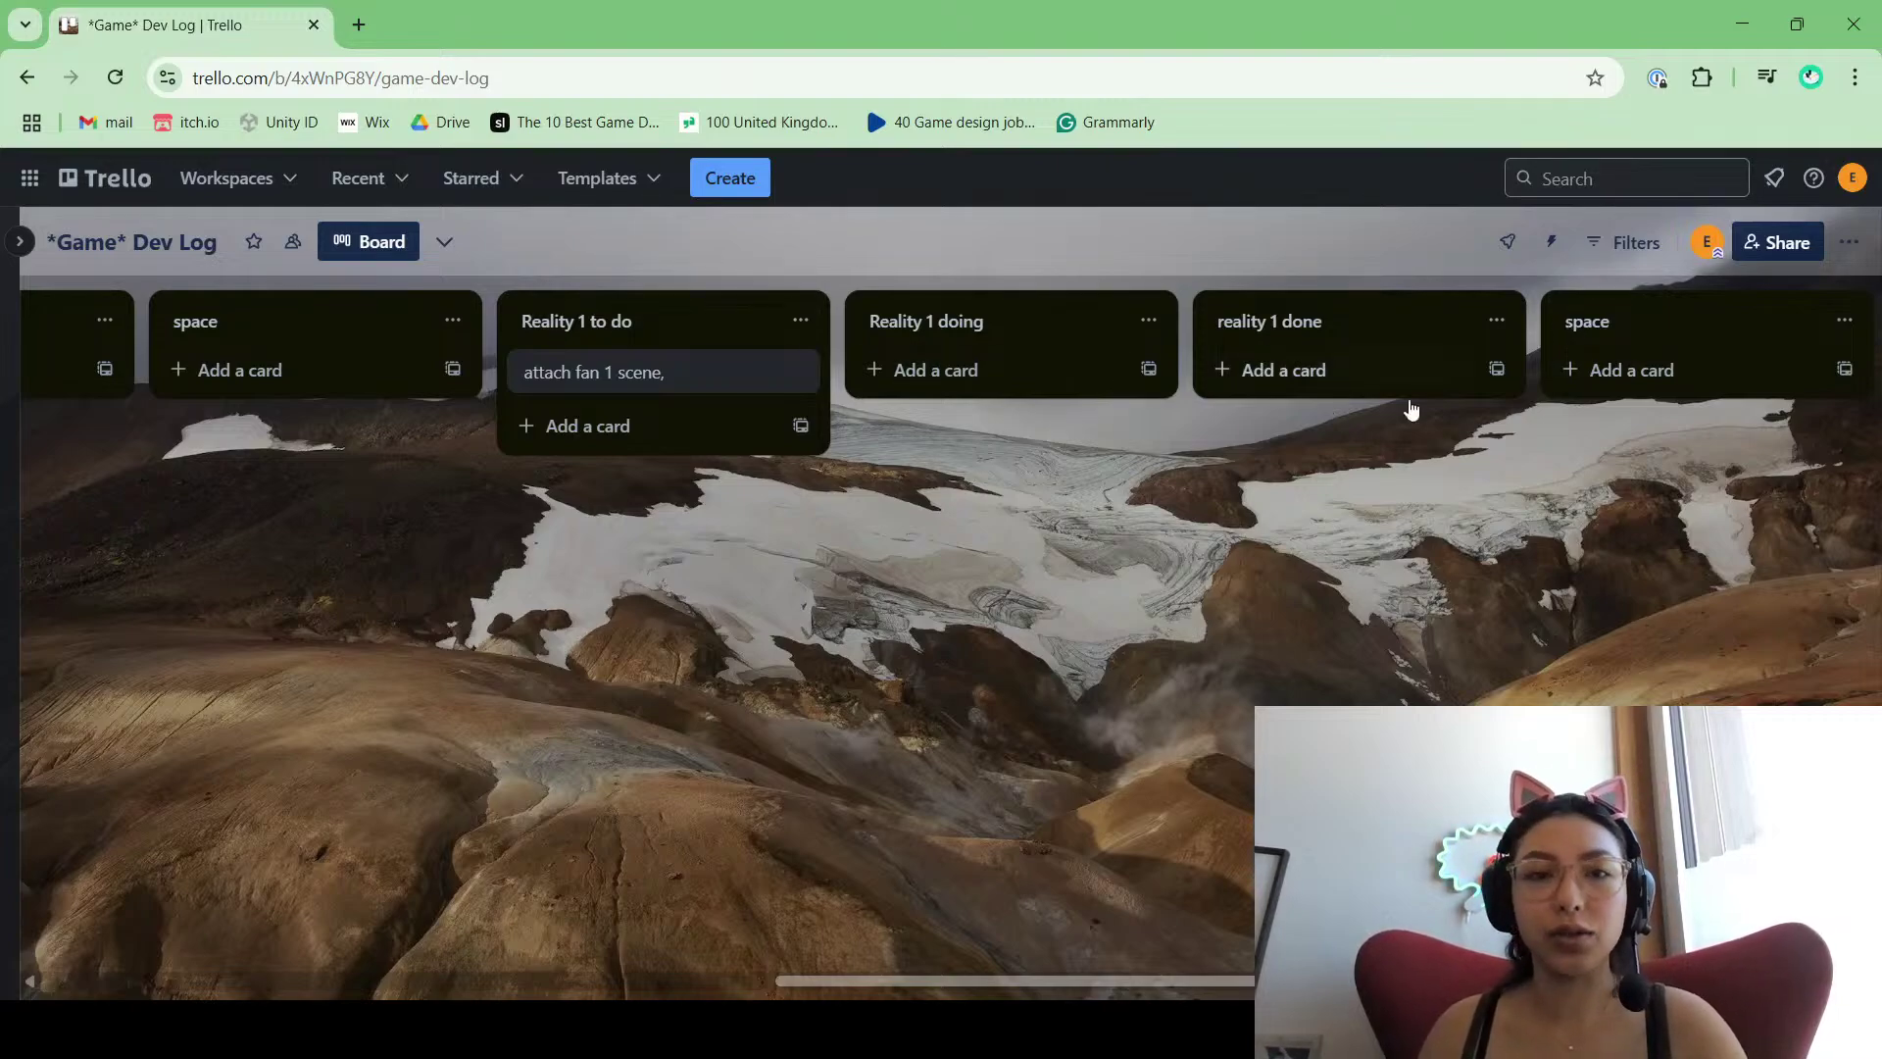
click(734, 383)
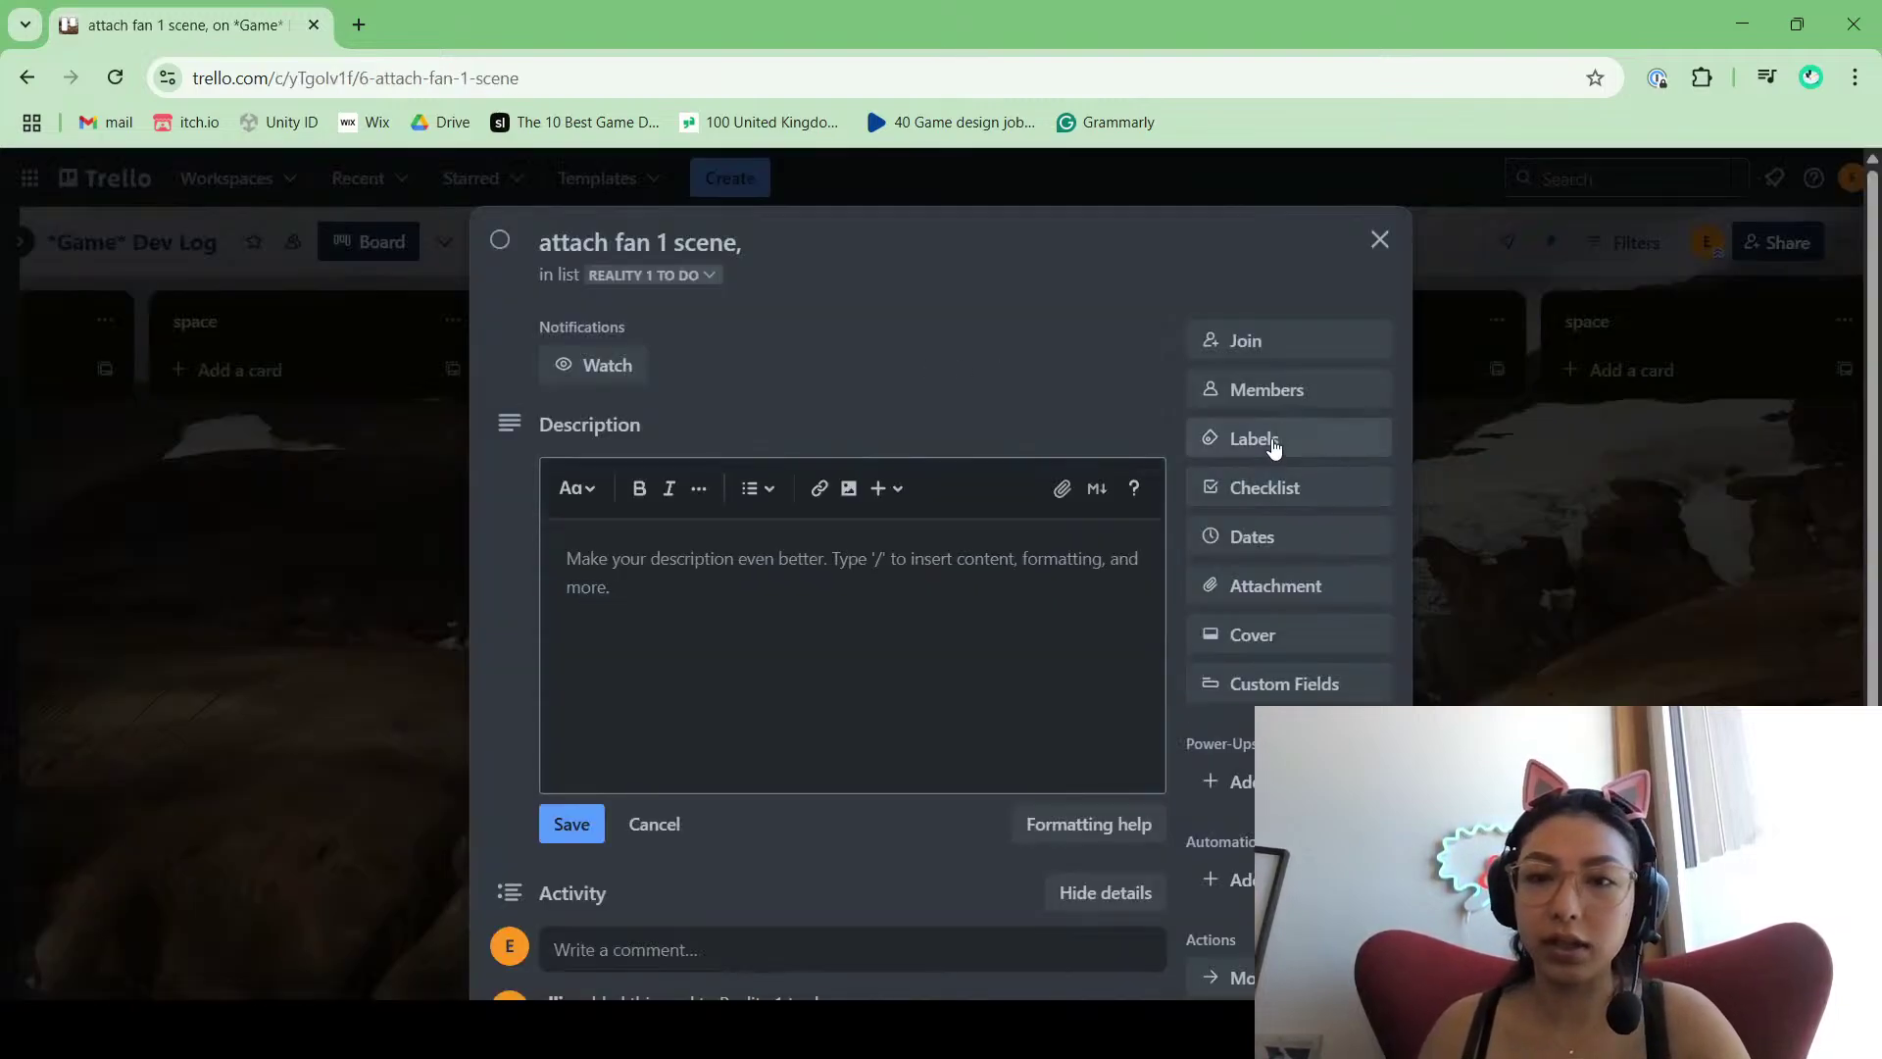
click(1274, 442)
click(1372, 739)
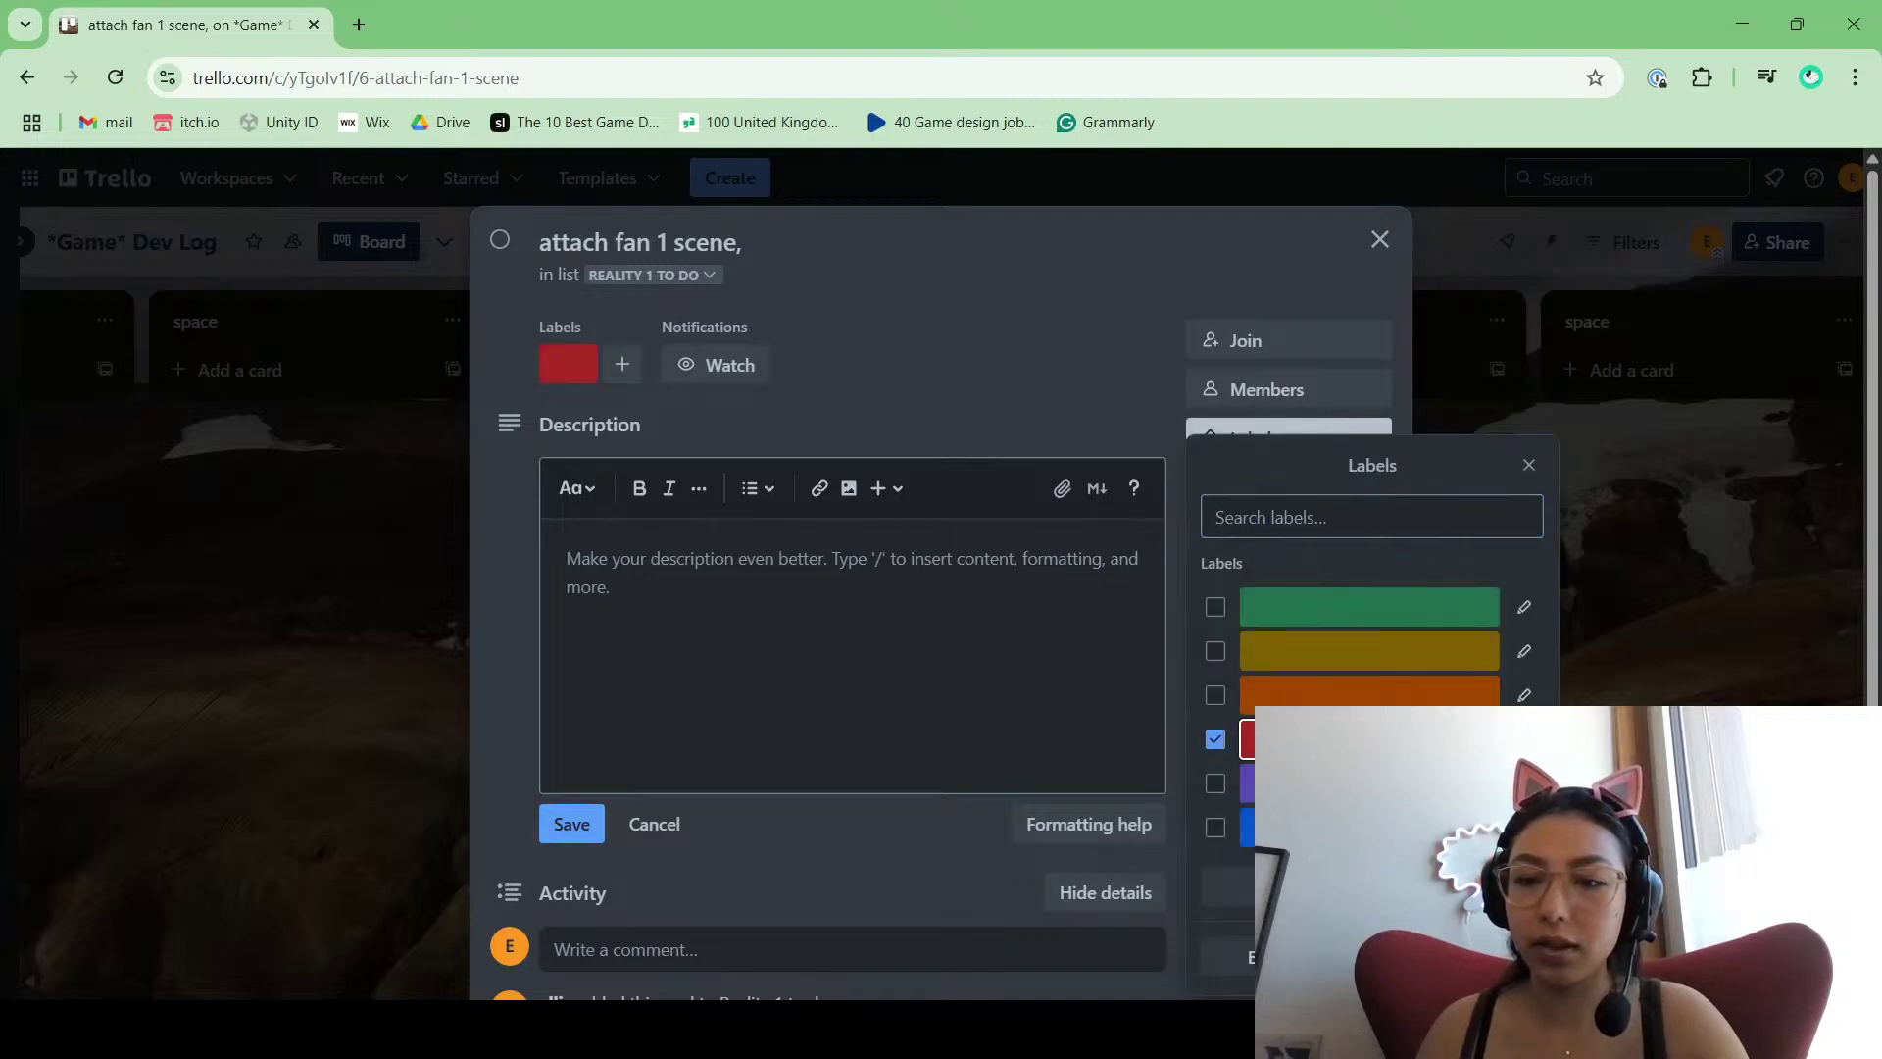
click(1227, 886)
click(1372, 772)
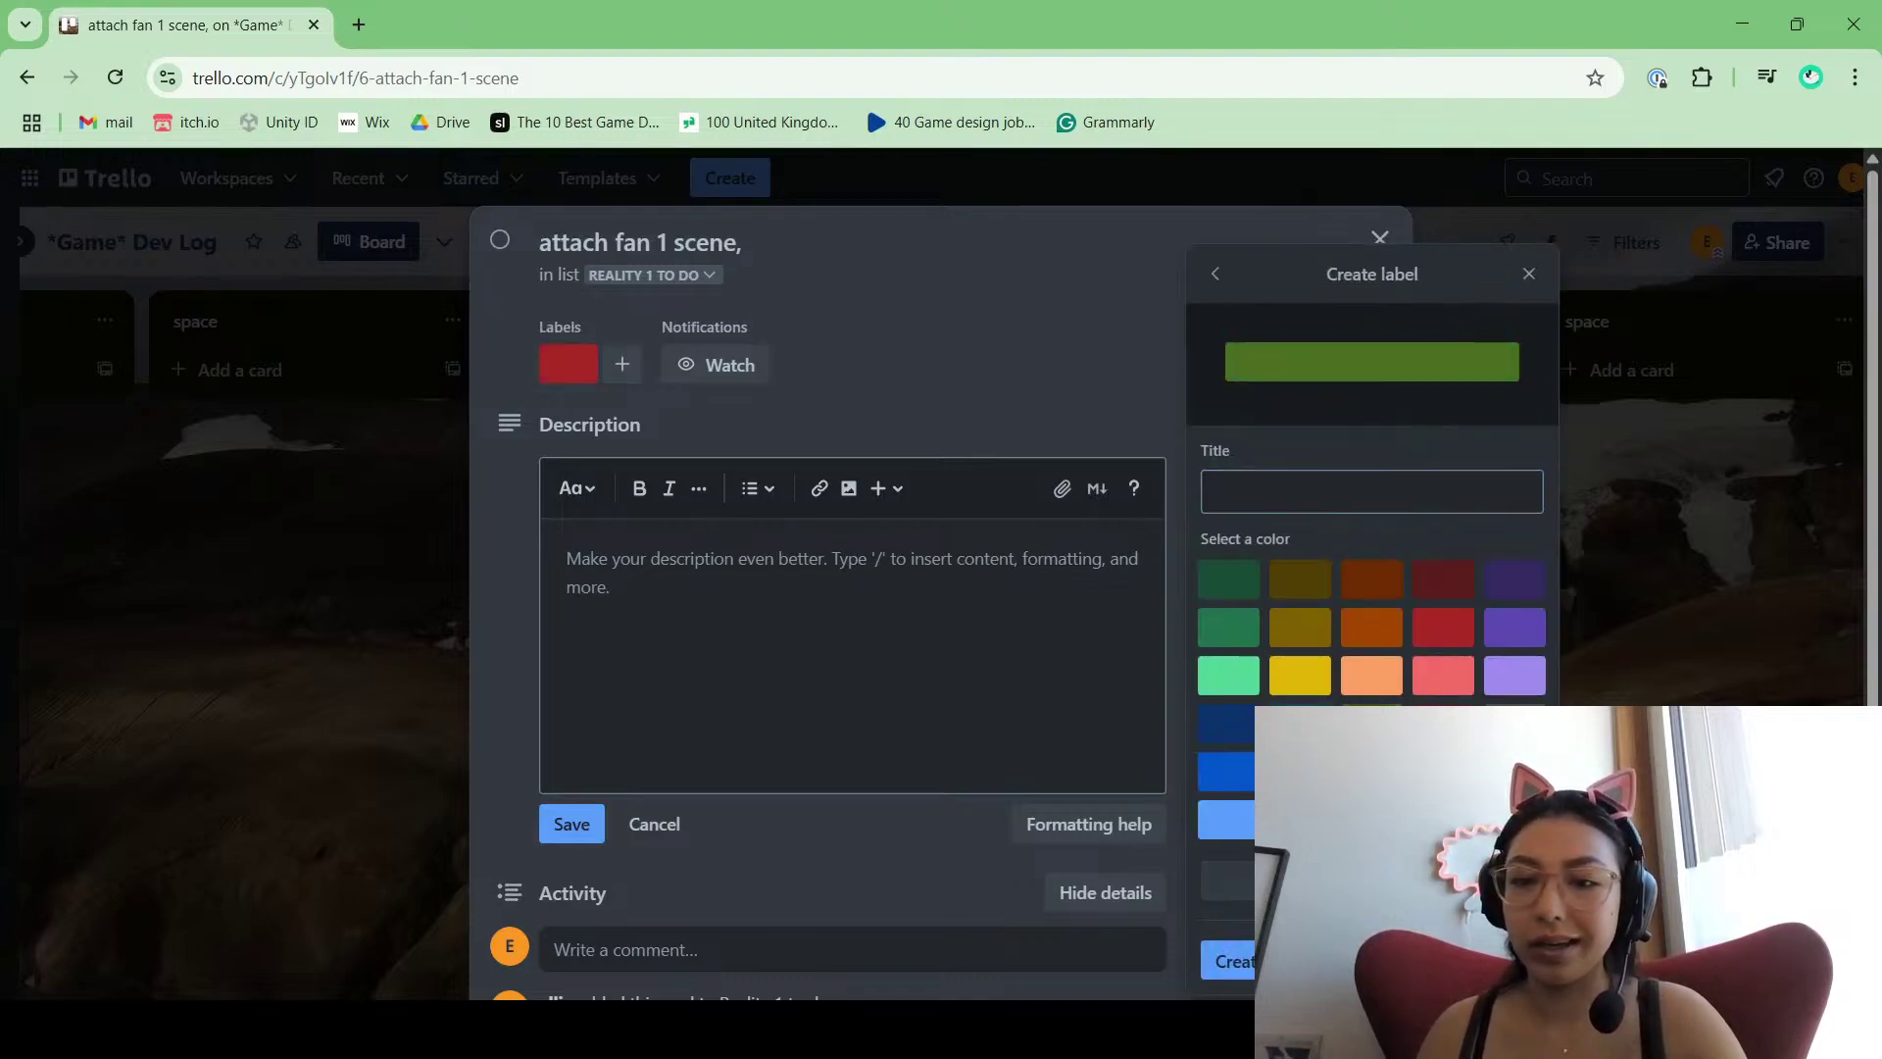
click(1230, 960)
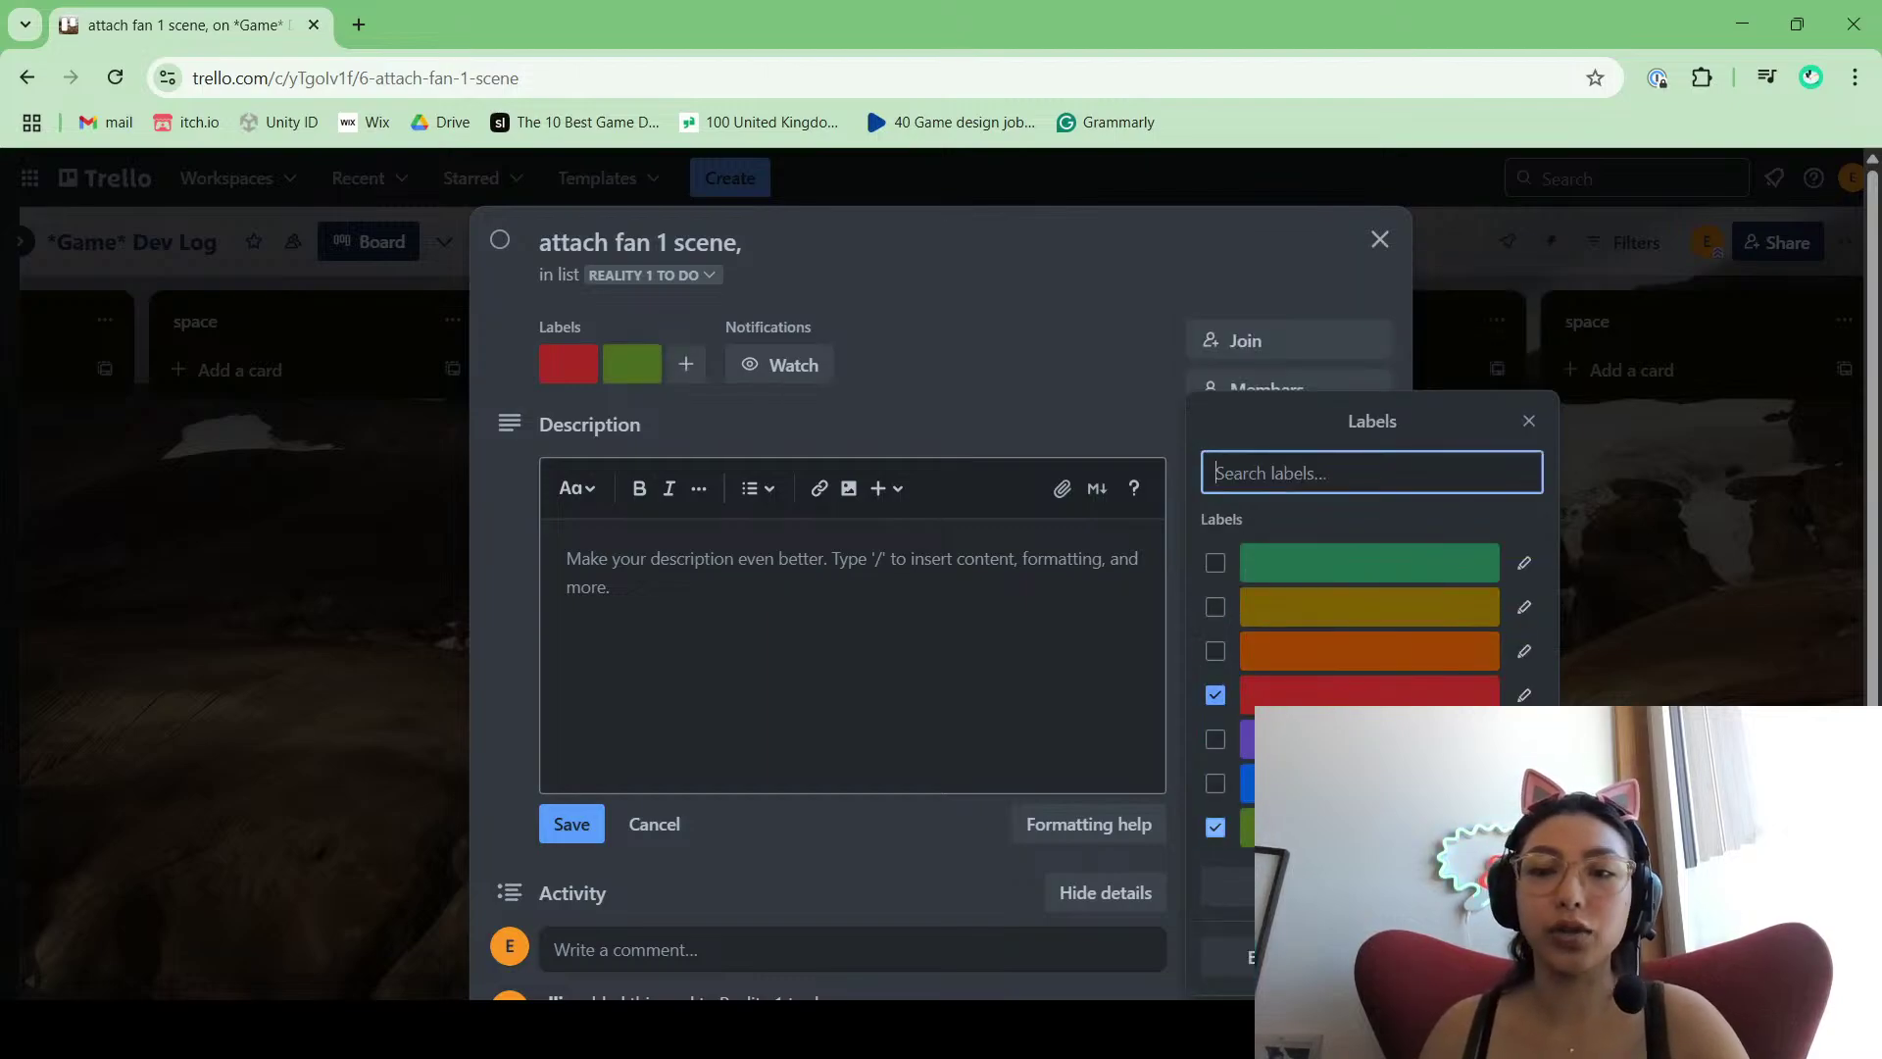
click(1743, 618)
click(1380, 239)
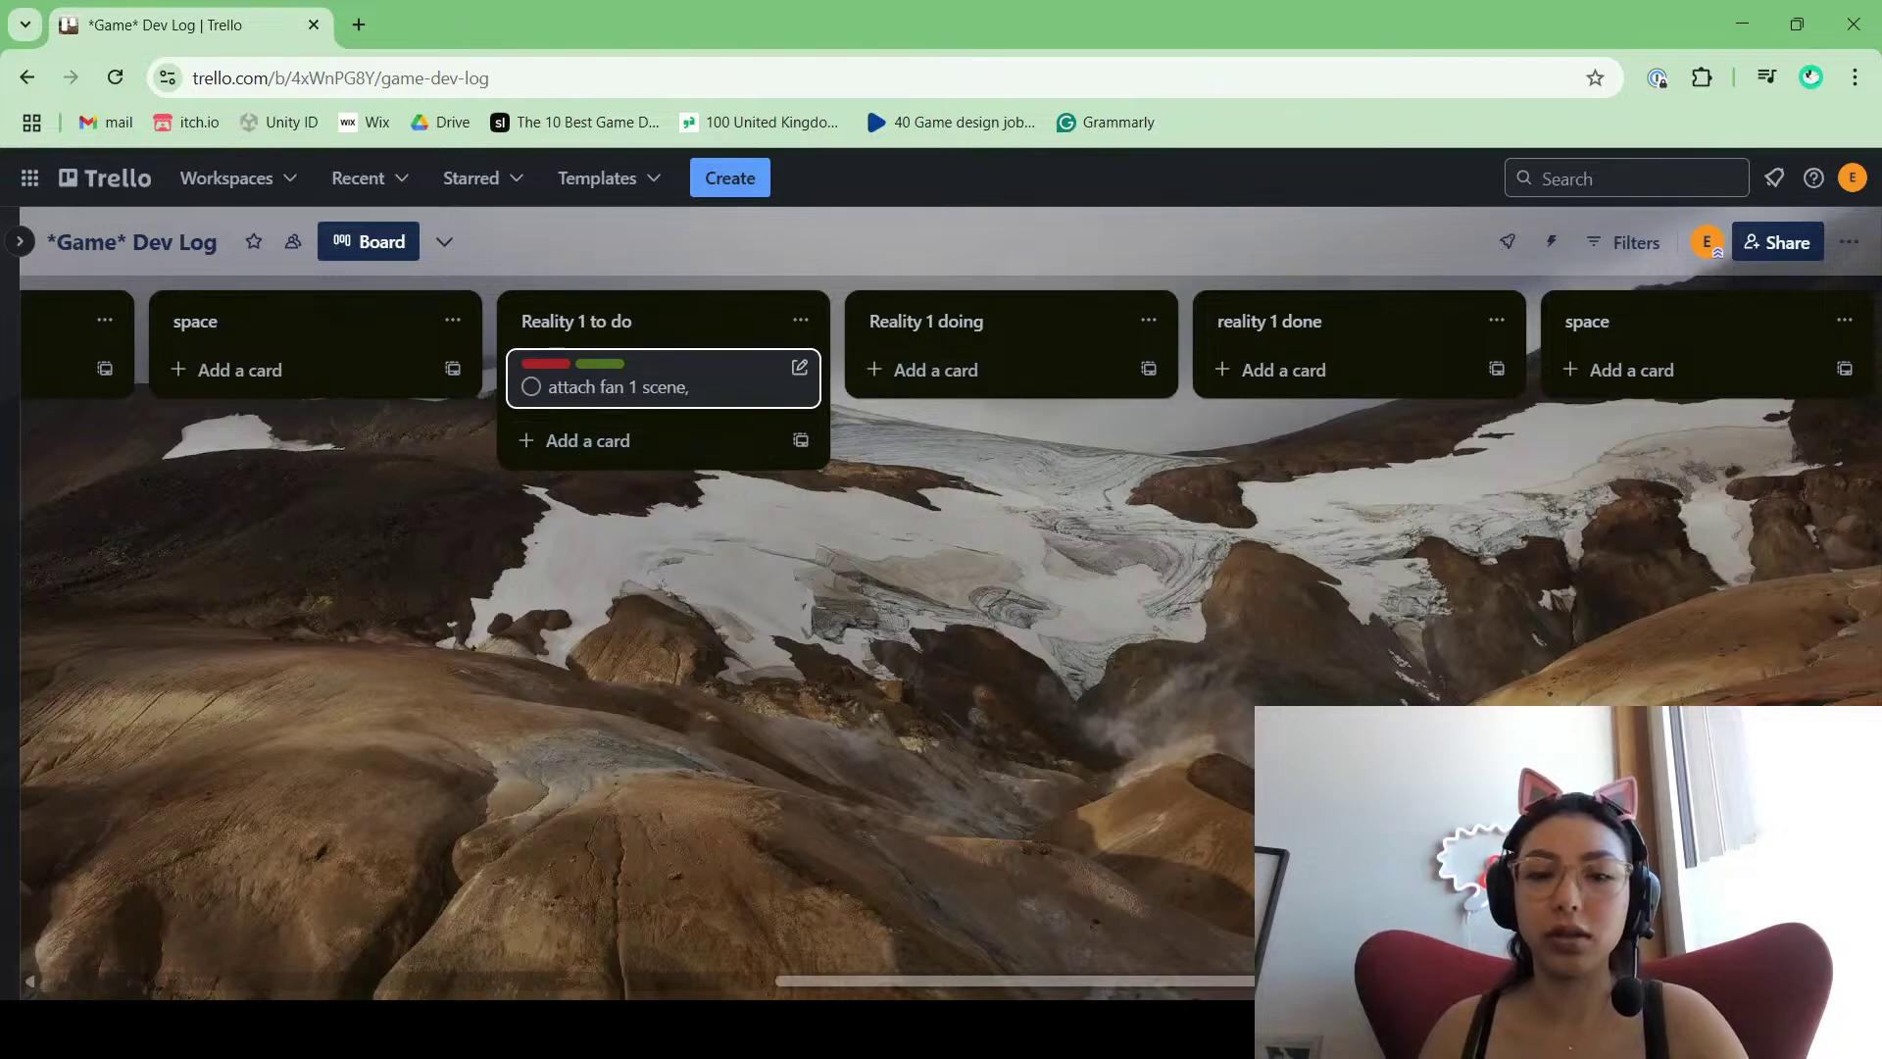
Step: Apply the purple label to the "create transition screen" card and close the card
drag(1168, 981, 1374, 980)
click(1592, 368)
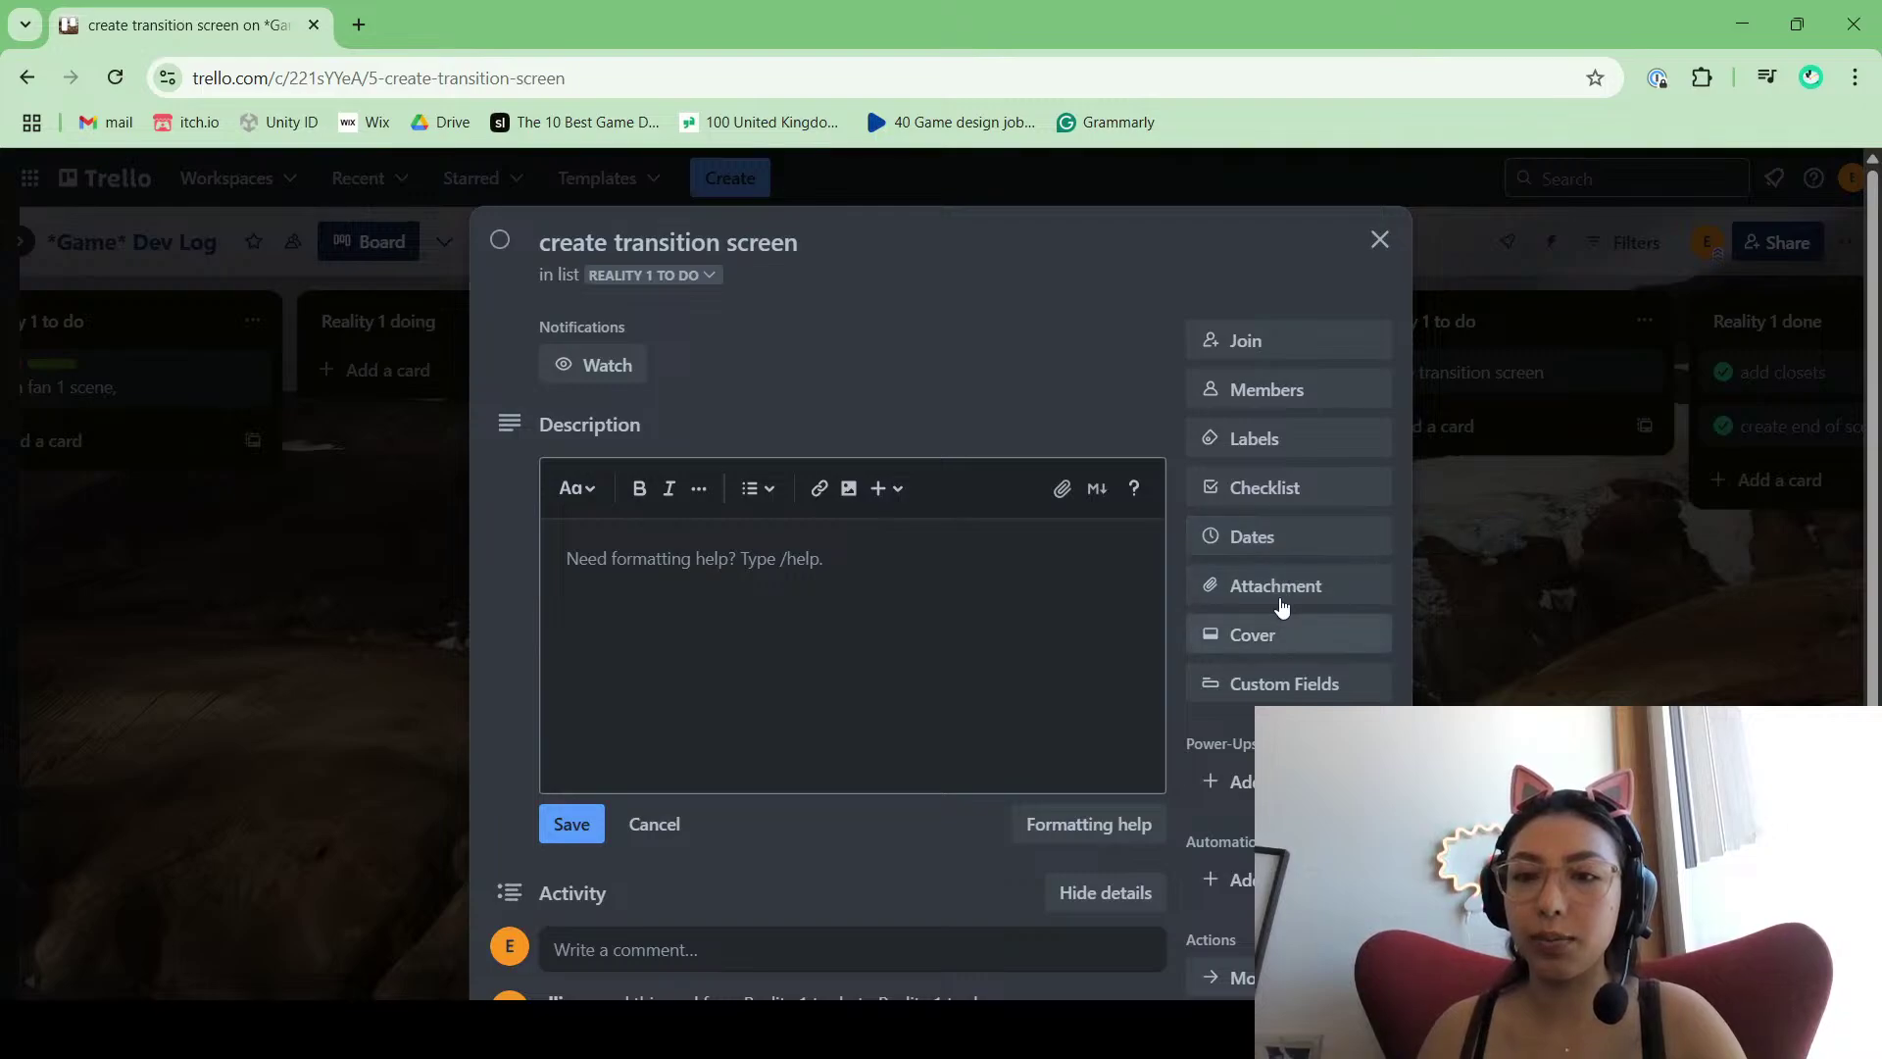
click(1279, 490)
click(1282, 441)
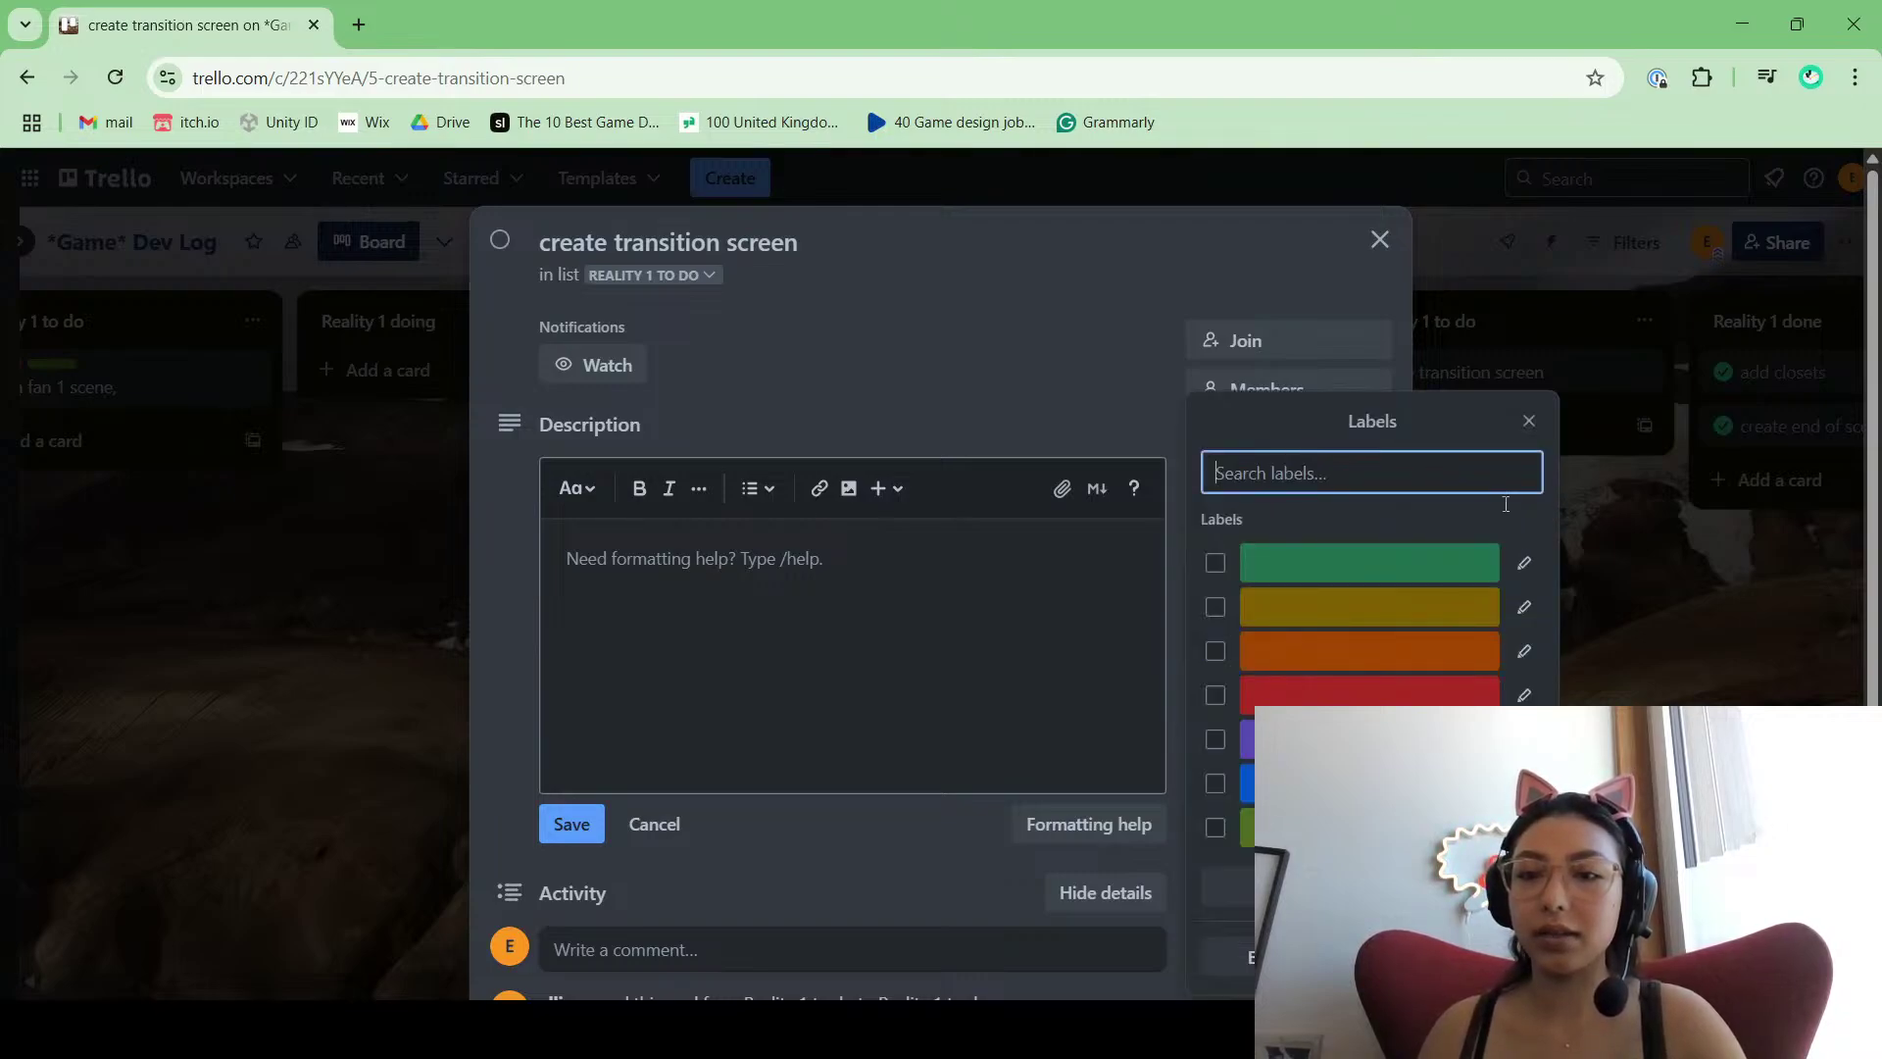
click(1245, 739)
click(1529, 421)
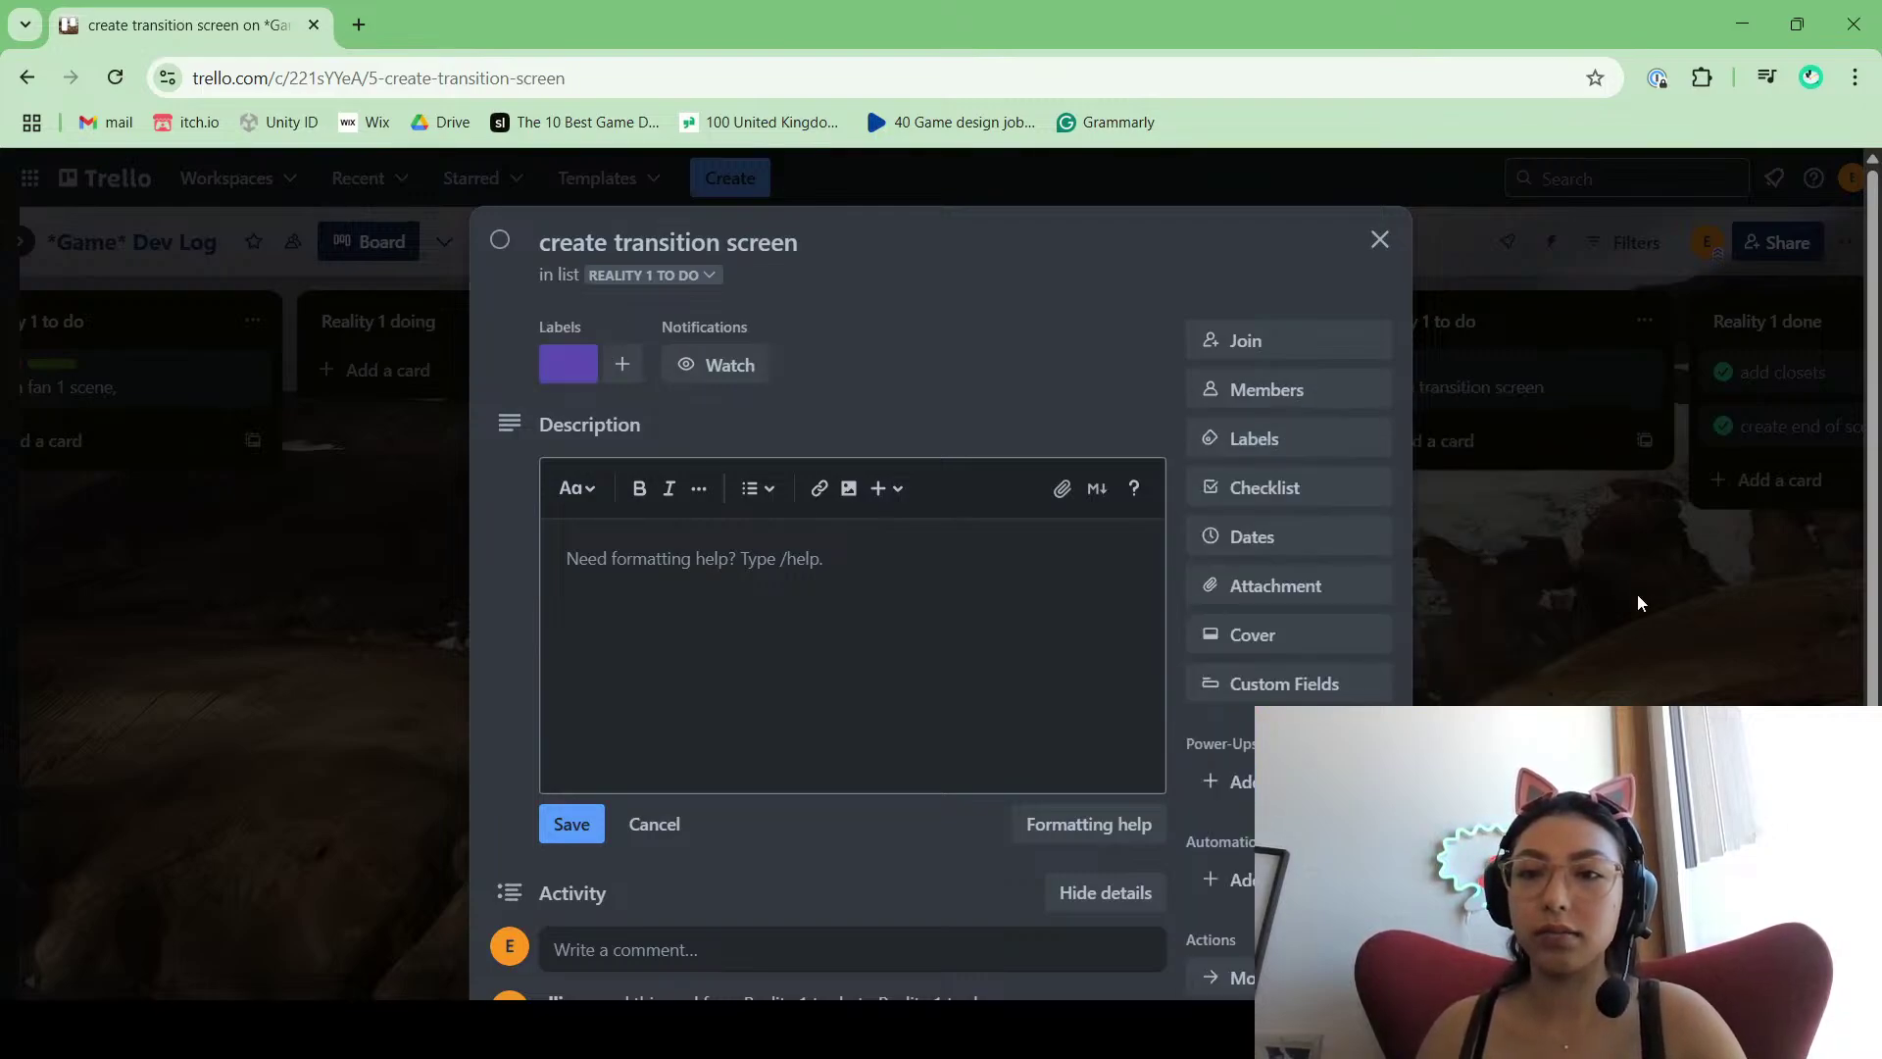
click(1637, 594)
Step: Apply the green label to the "add closets" card and close the card
drag(1094, 978, 1205, 979)
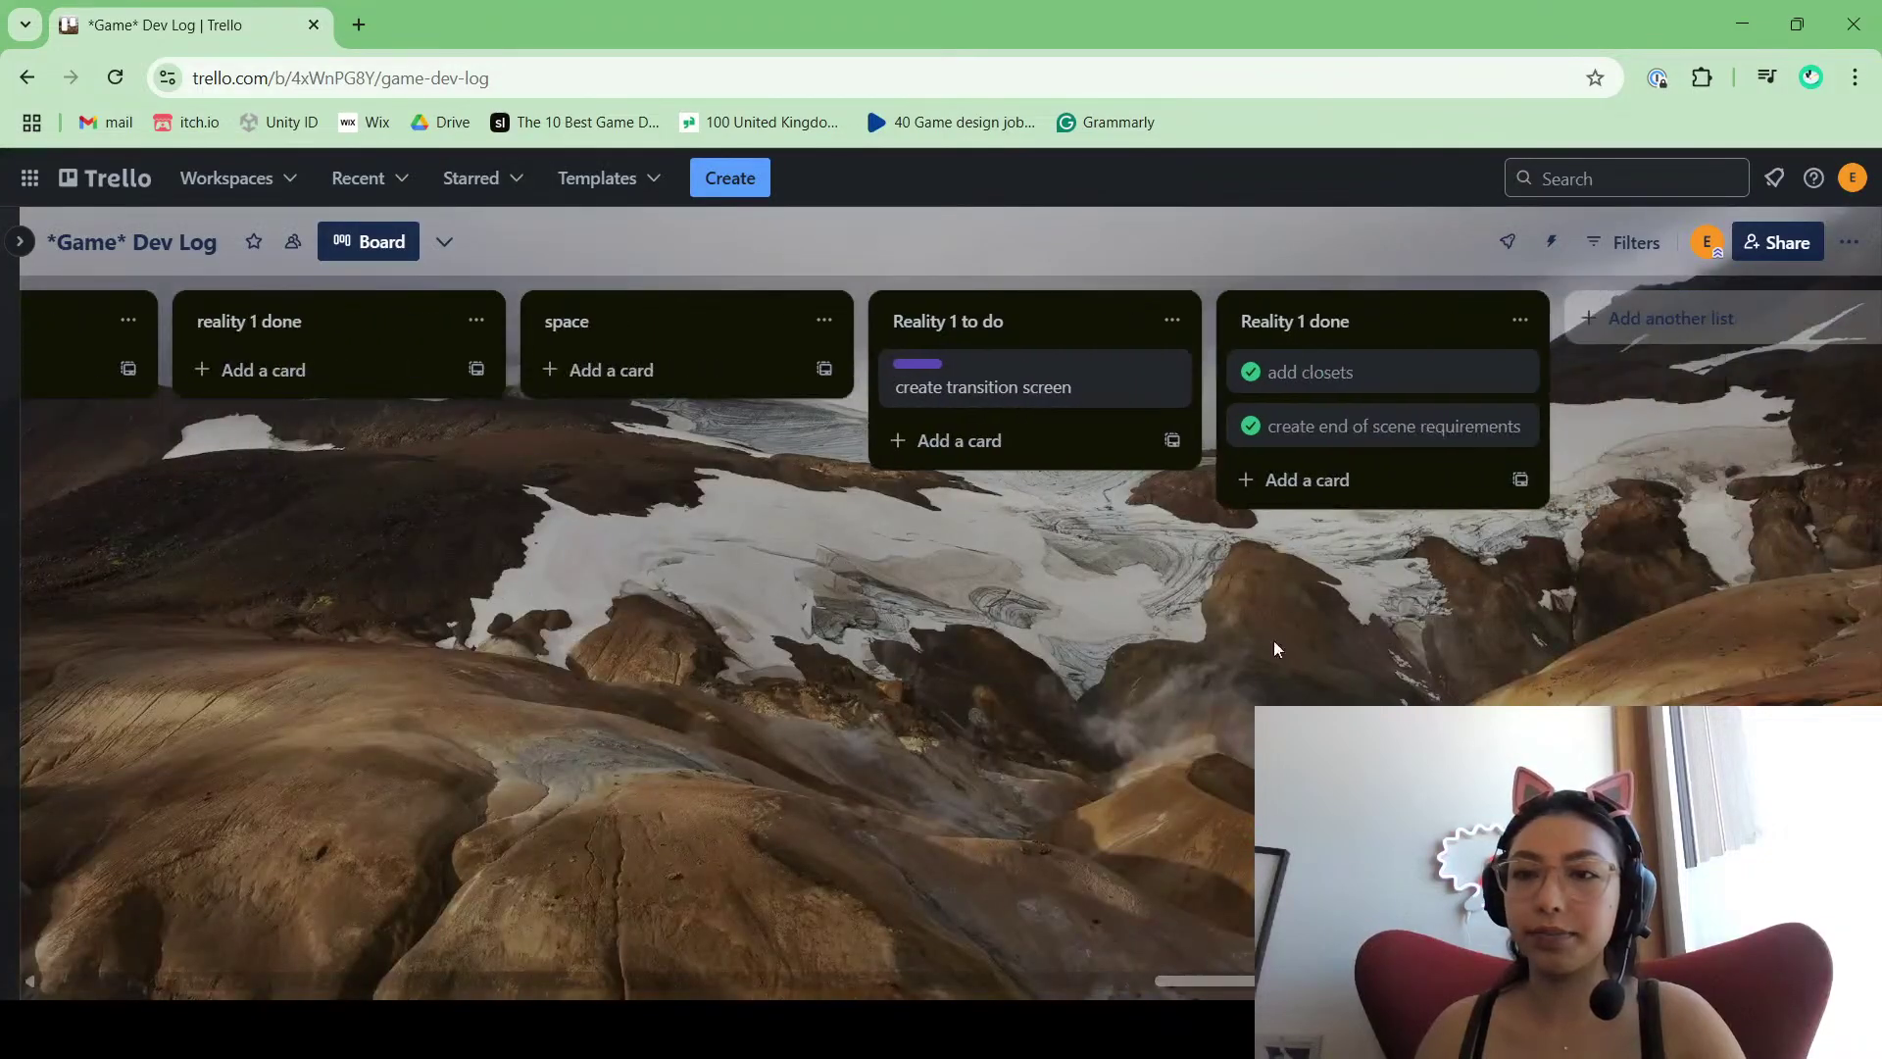
click(1411, 376)
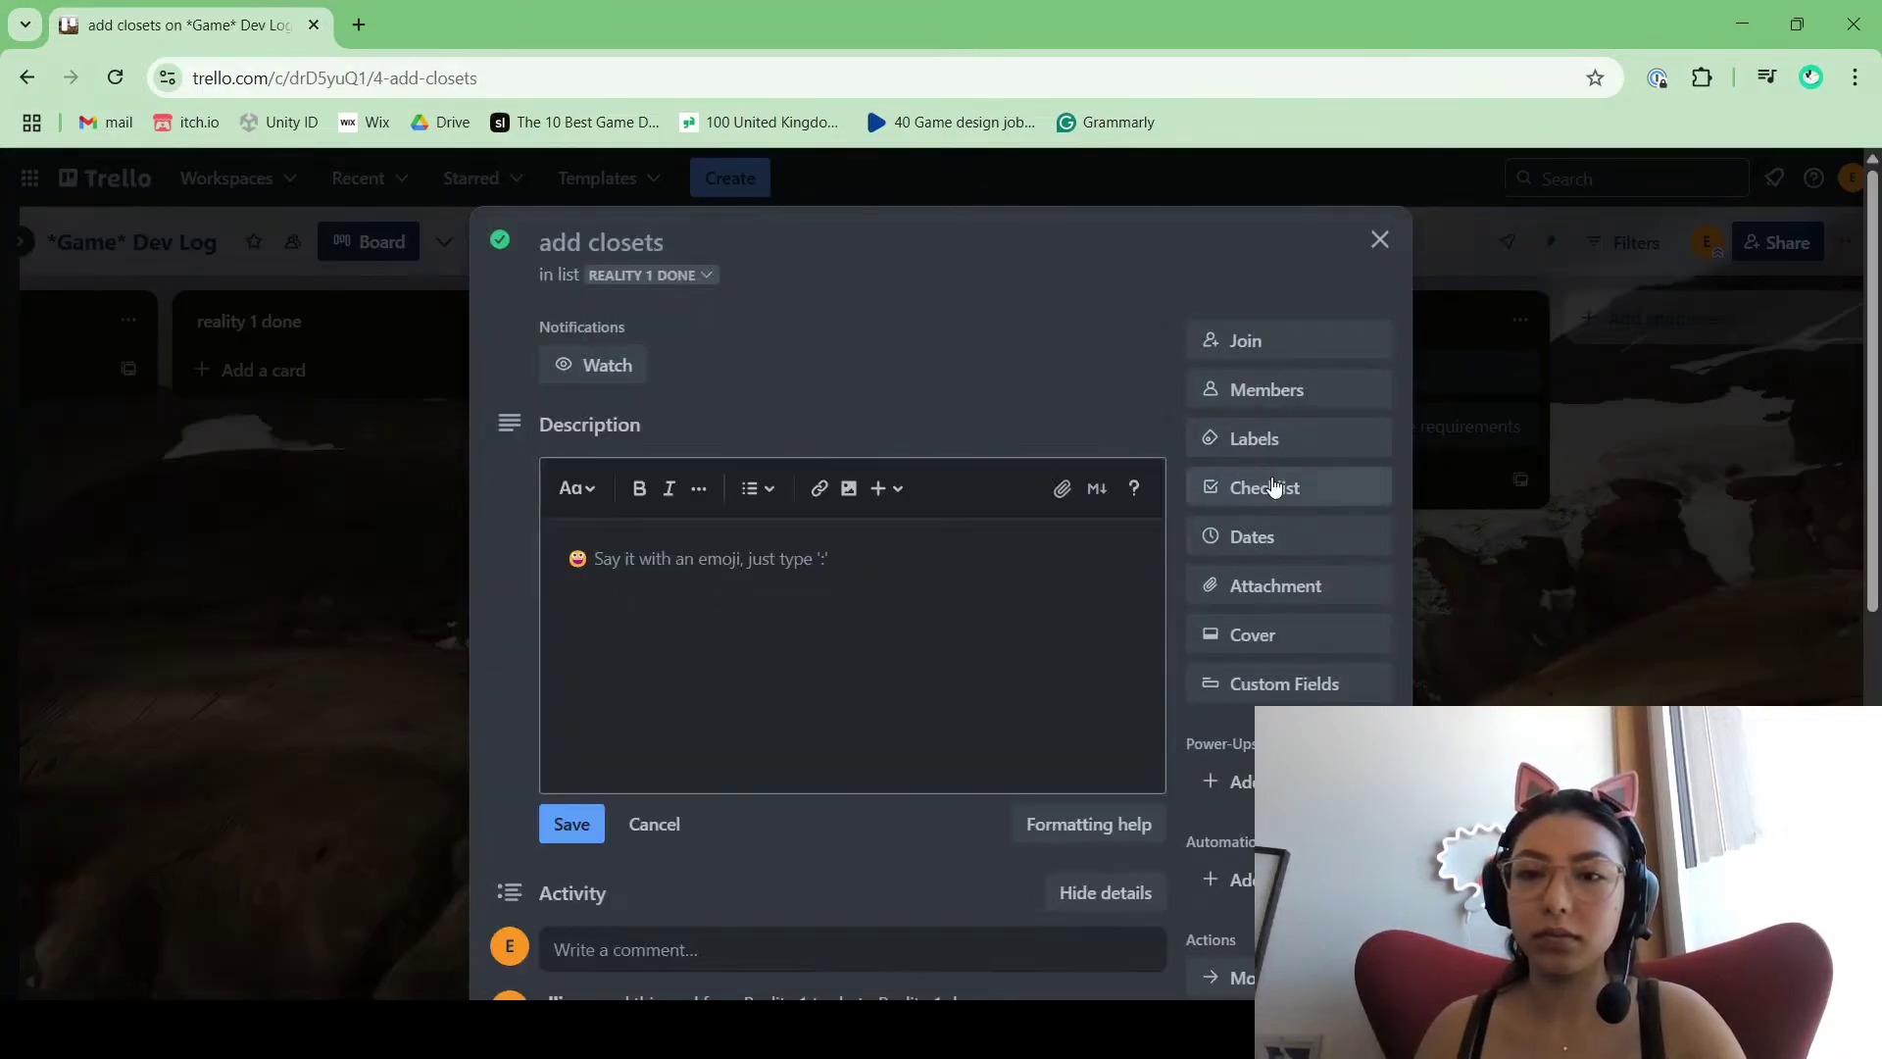
click(1307, 436)
click(1369, 562)
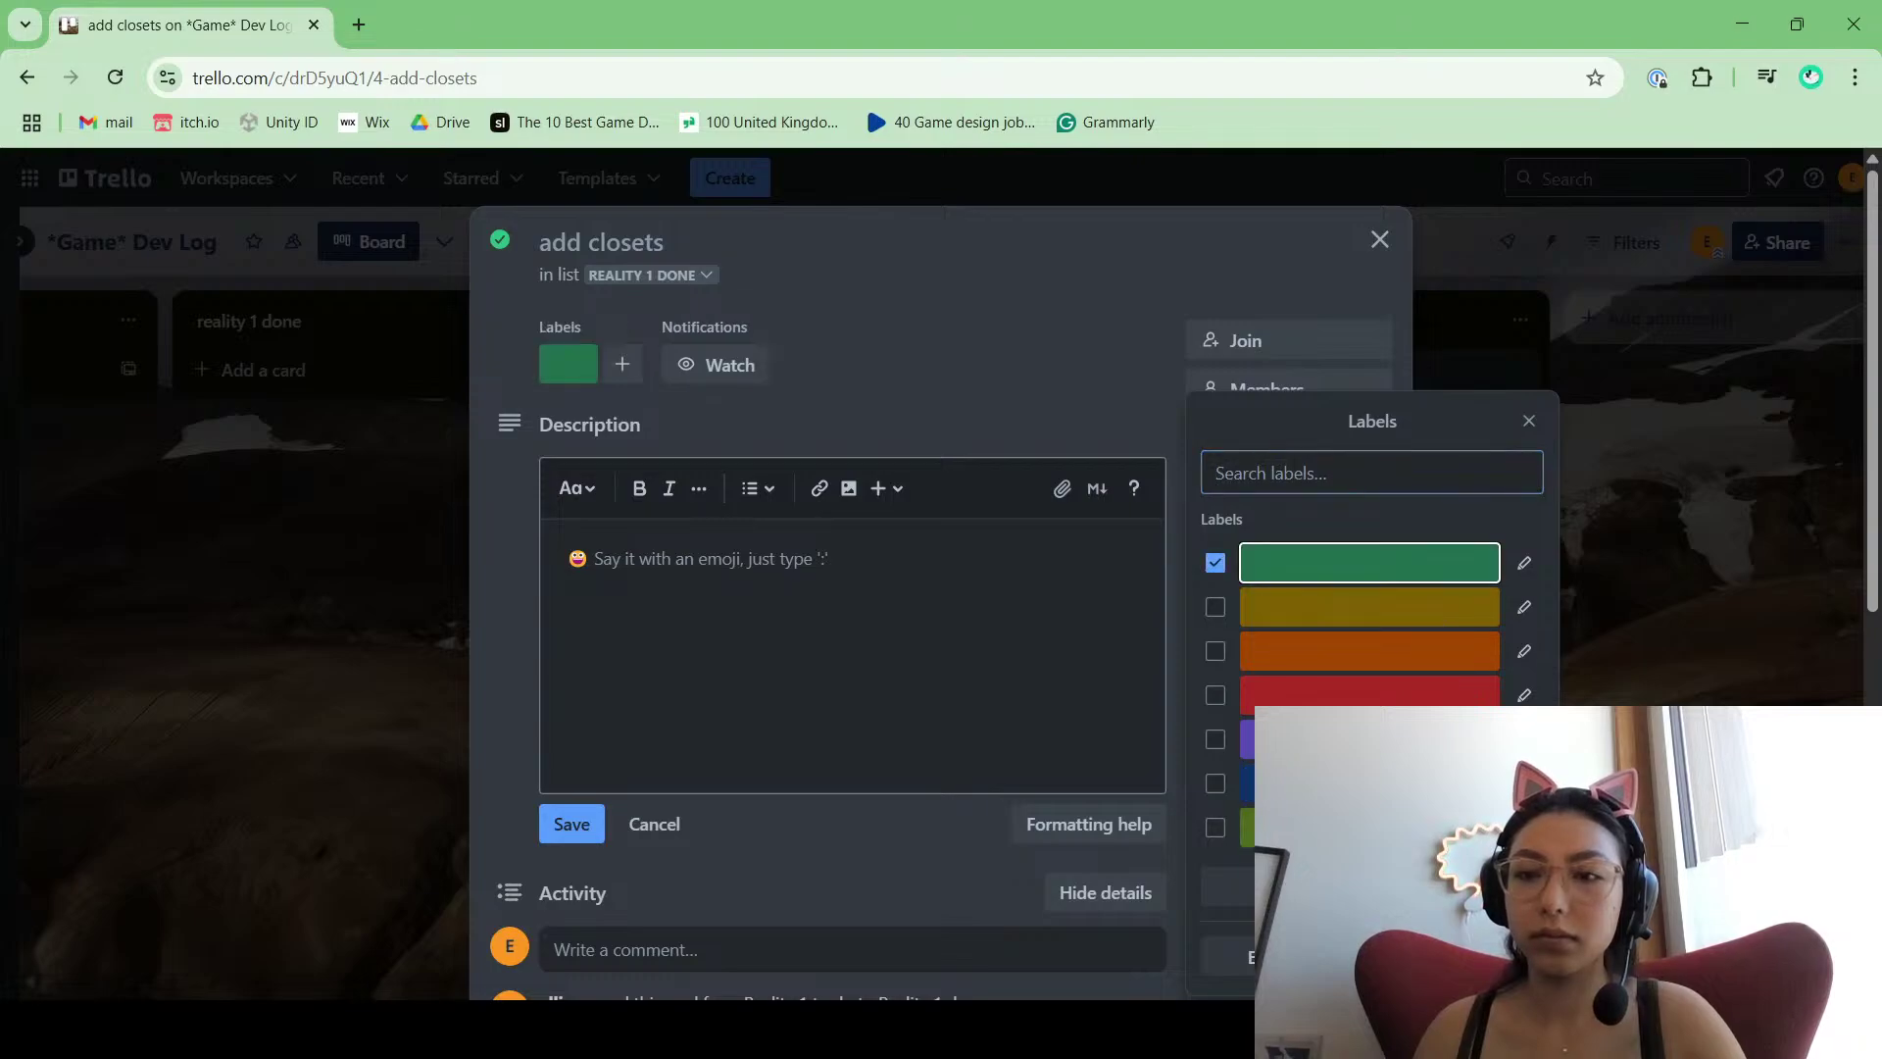
click(1529, 420)
click(1379, 239)
Step: Apply the blue label to the "create end of scene requirements" card and close the card
click(1377, 443)
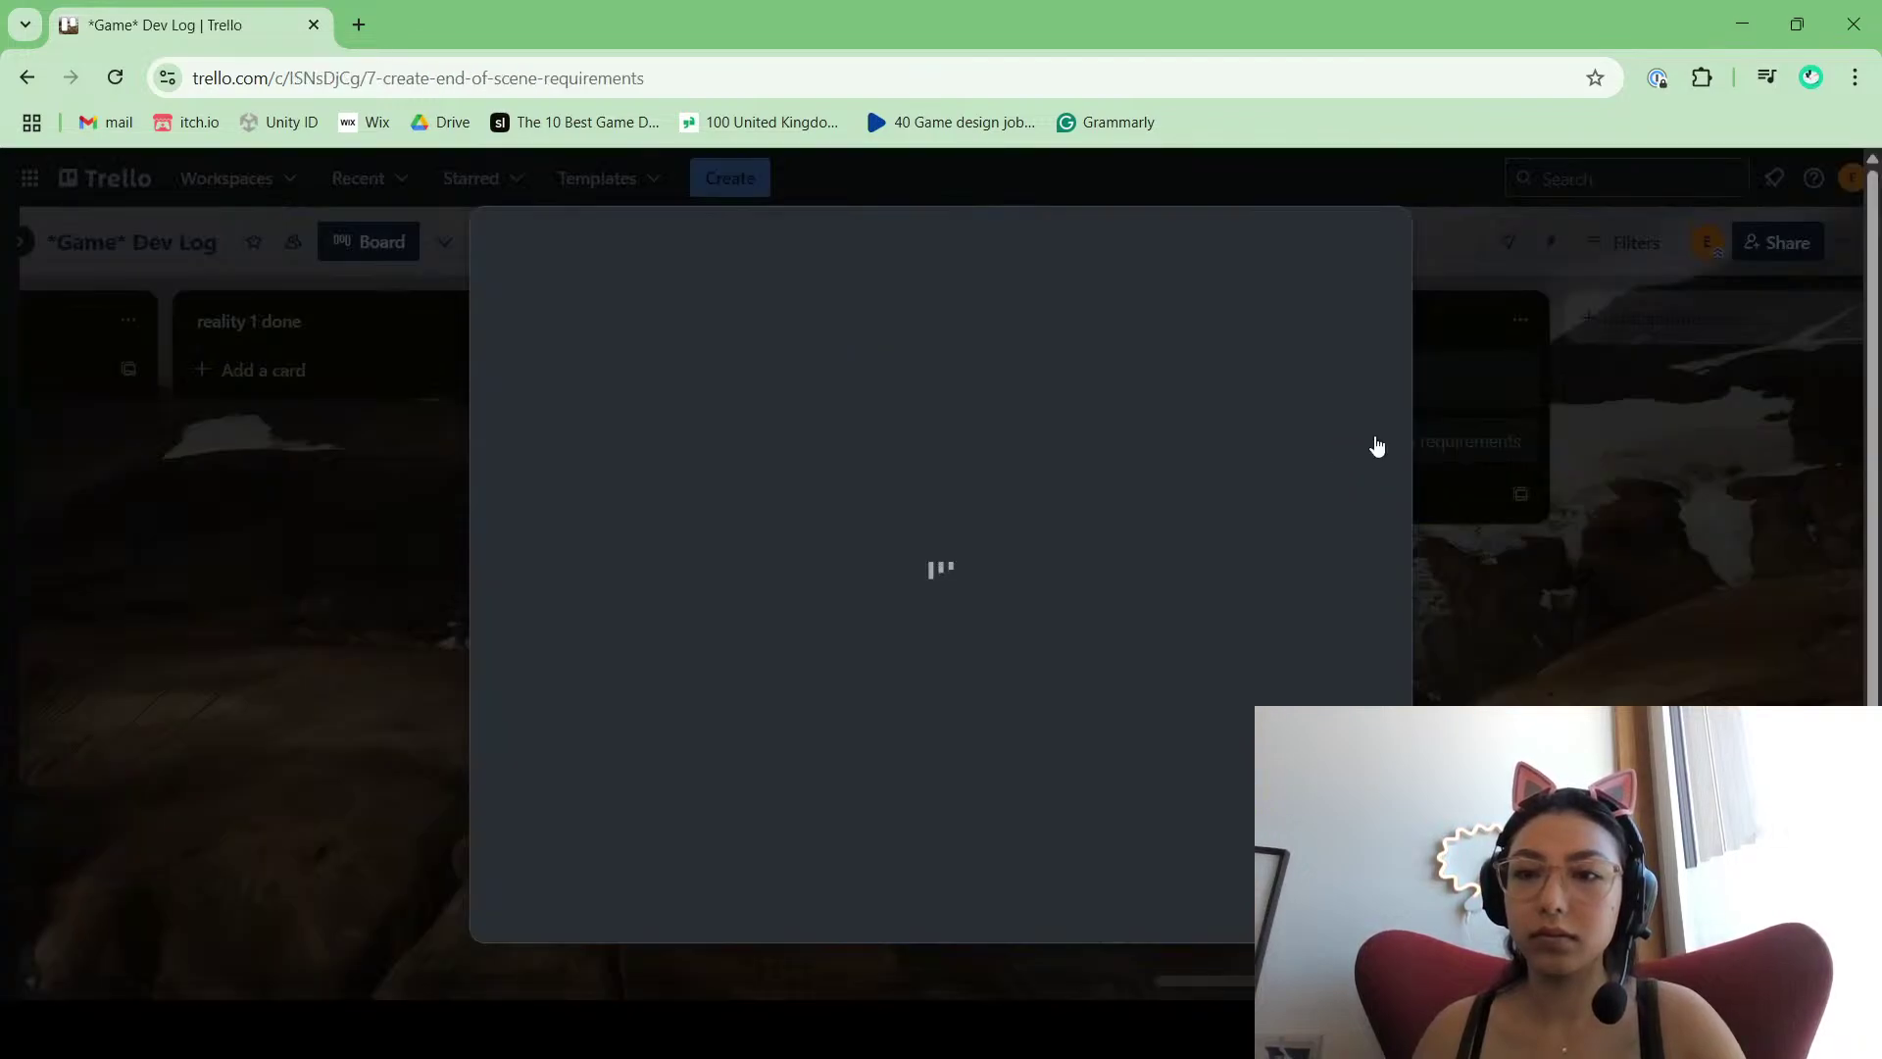
click(1255, 487)
click(1262, 481)
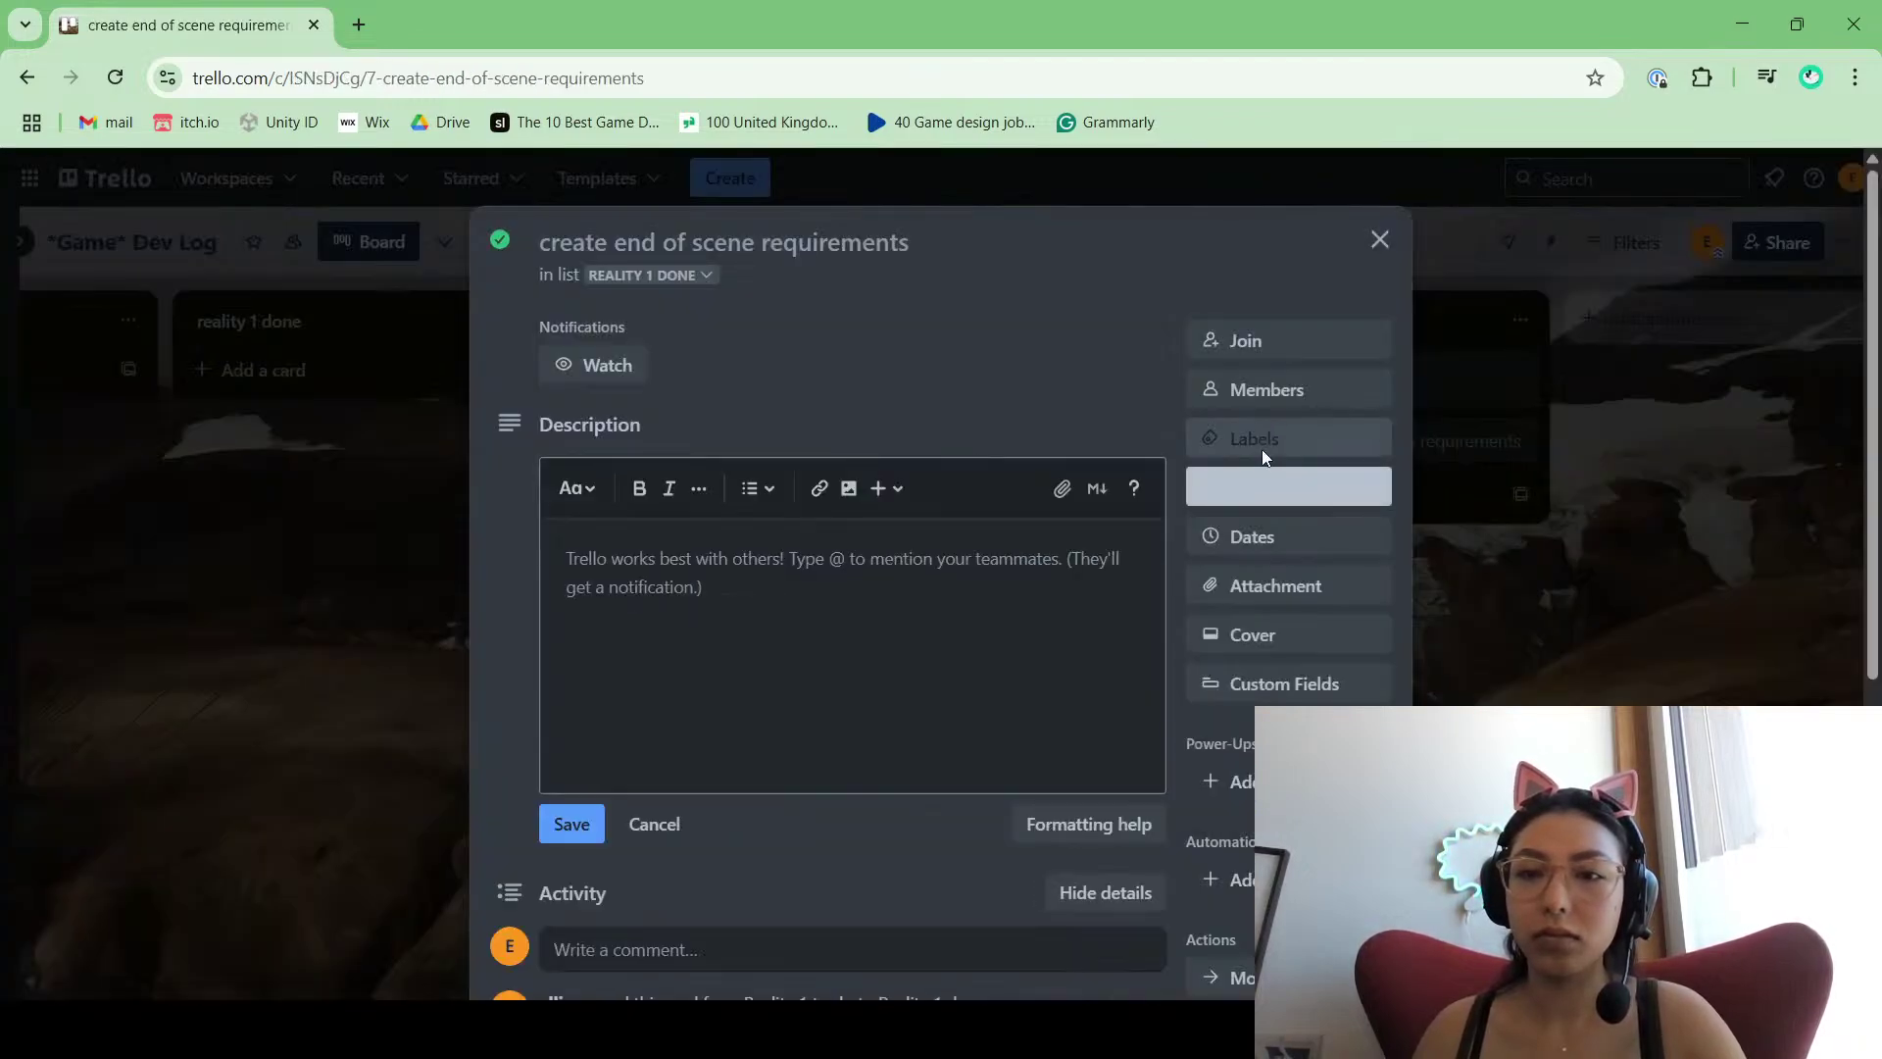
click(1261, 449)
click(1370, 783)
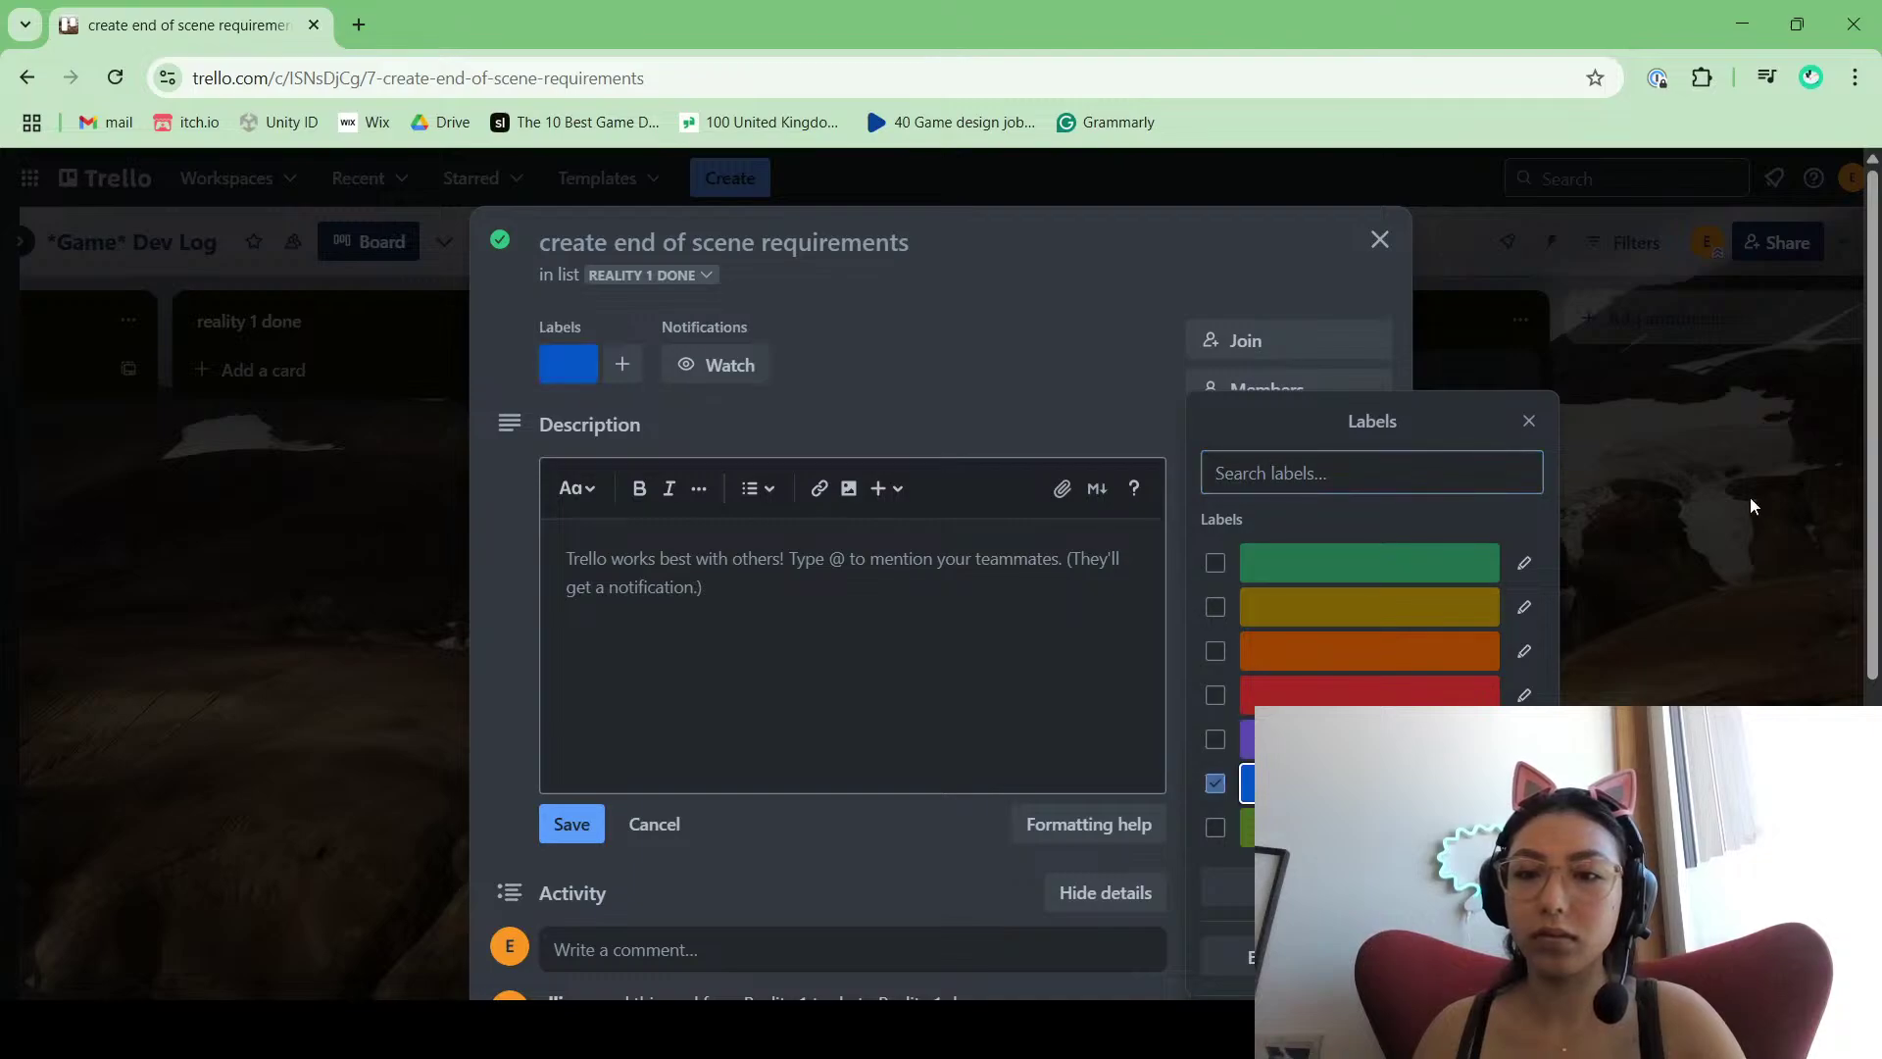
click(1529, 421)
click(1379, 239)
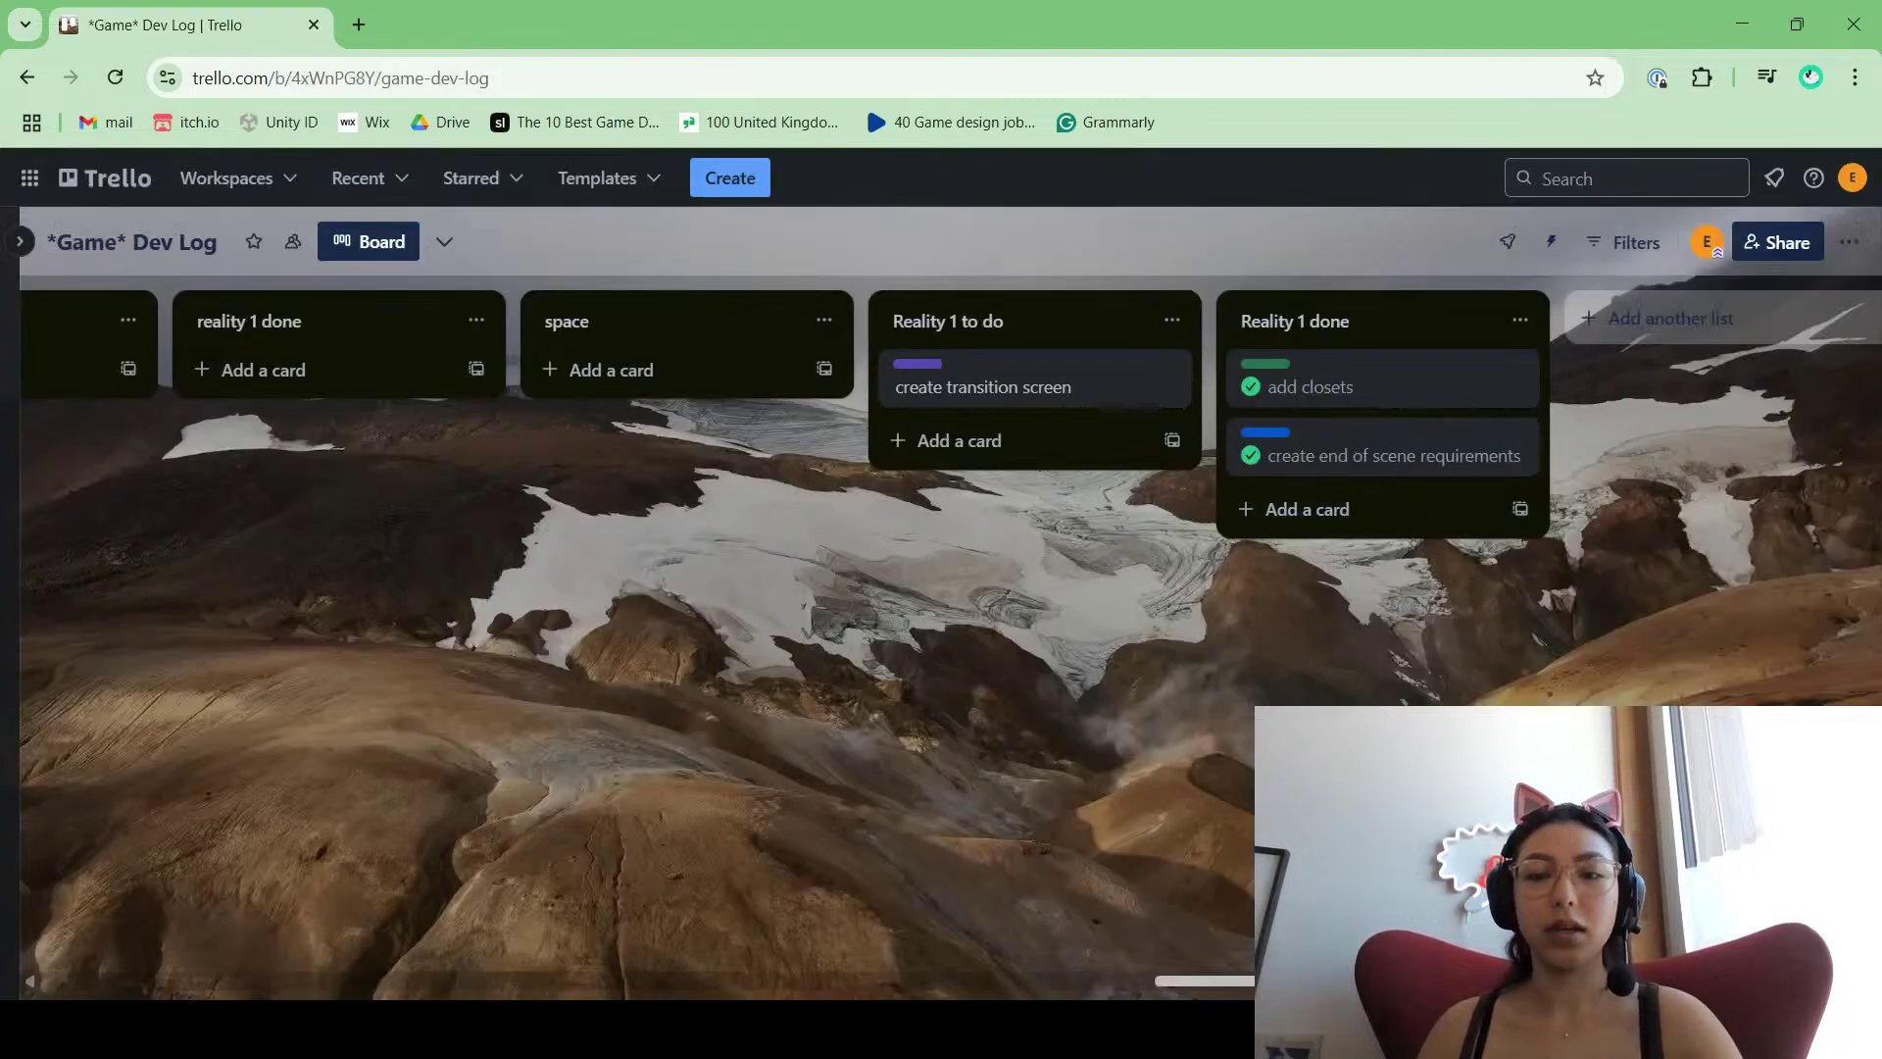
Step: Try to record a team member's name in the description of the "create end of scene requirements" card
mouse_move(1299, 981)
mouse_down()
mouse_move(808, 939)
mouse_move(1284, 978)
mouse_up()
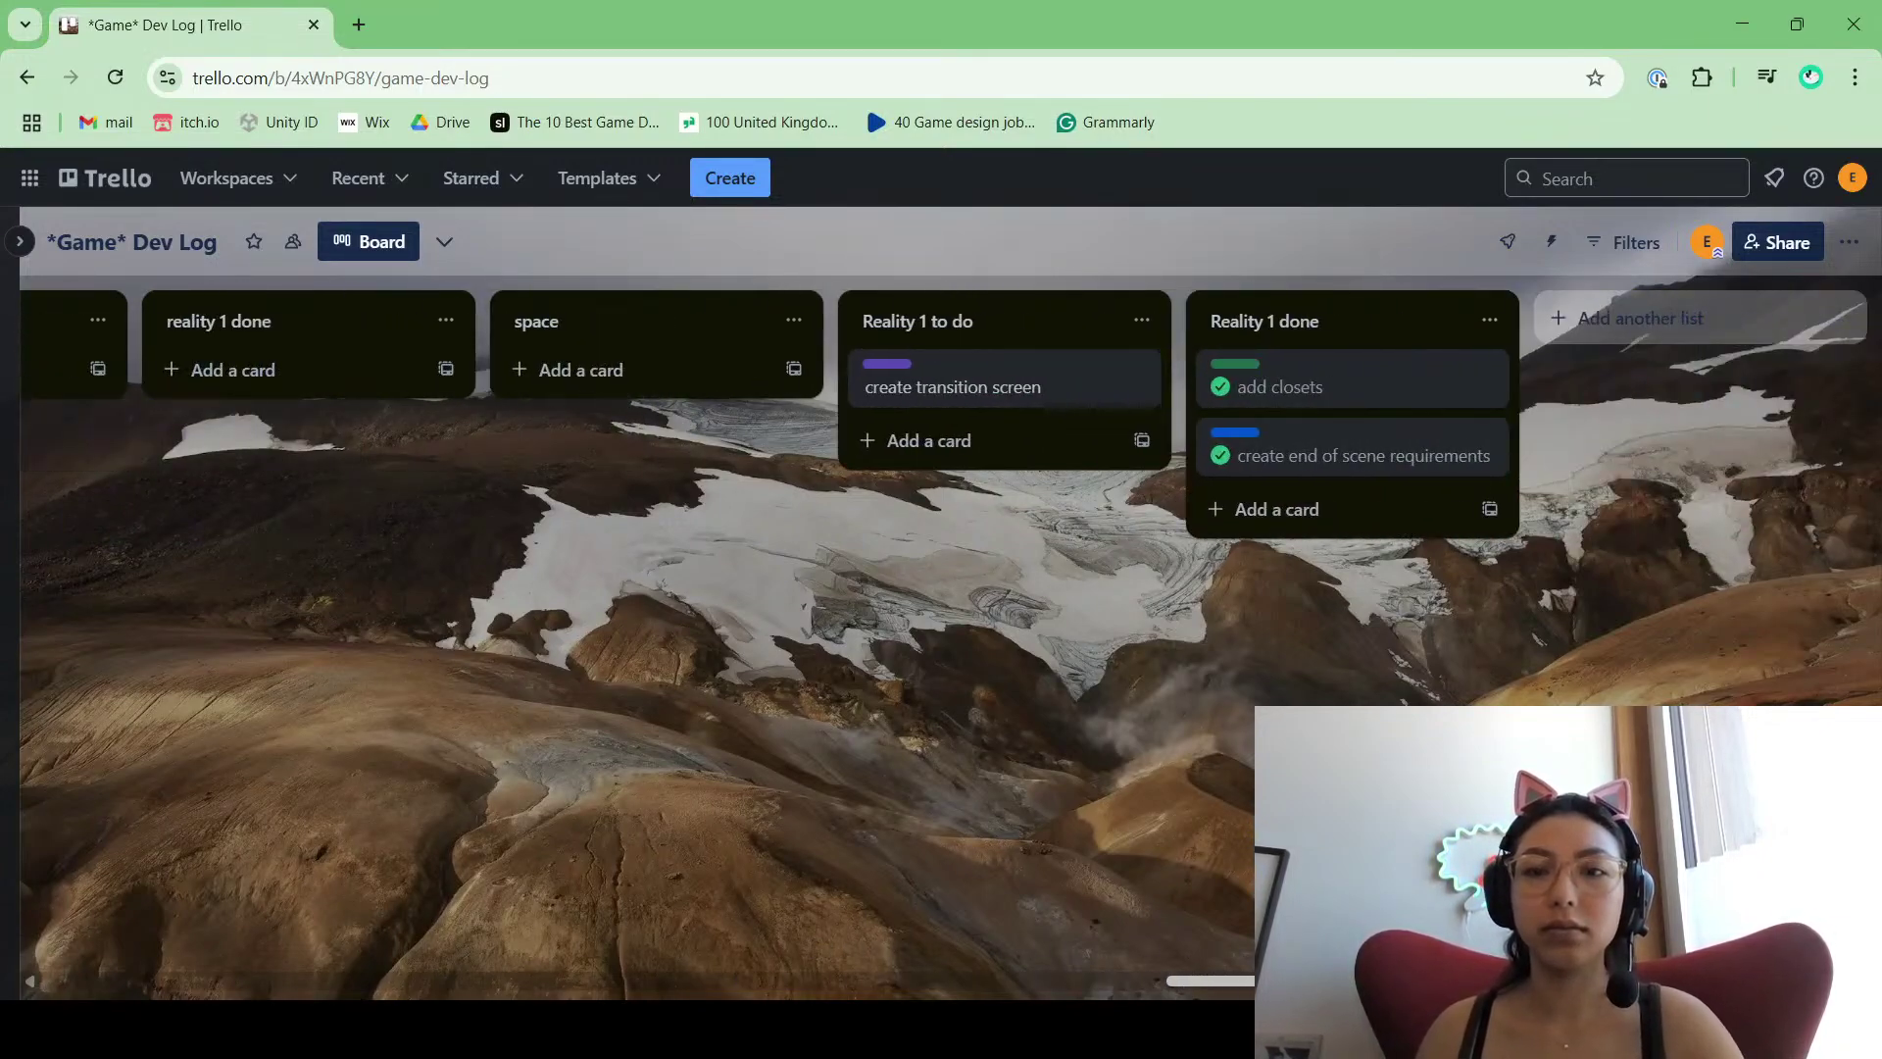
click(1307, 436)
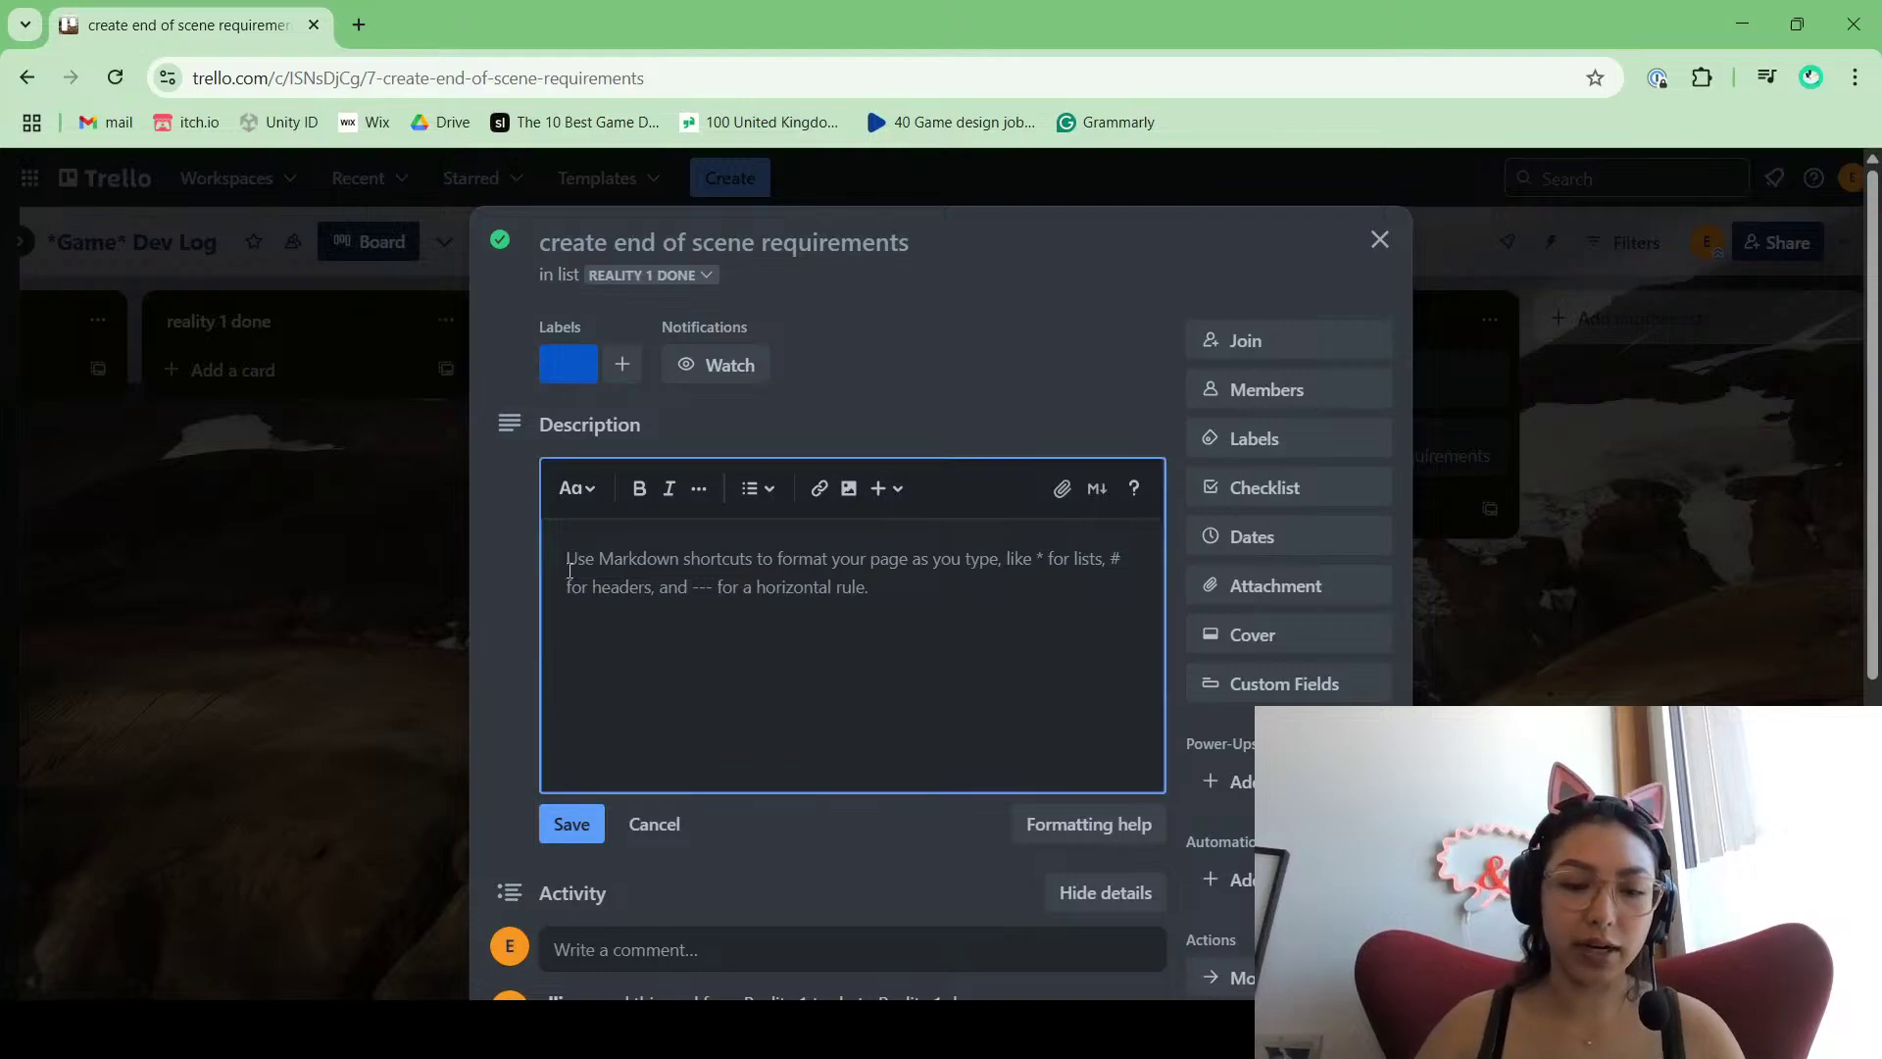
text(E)
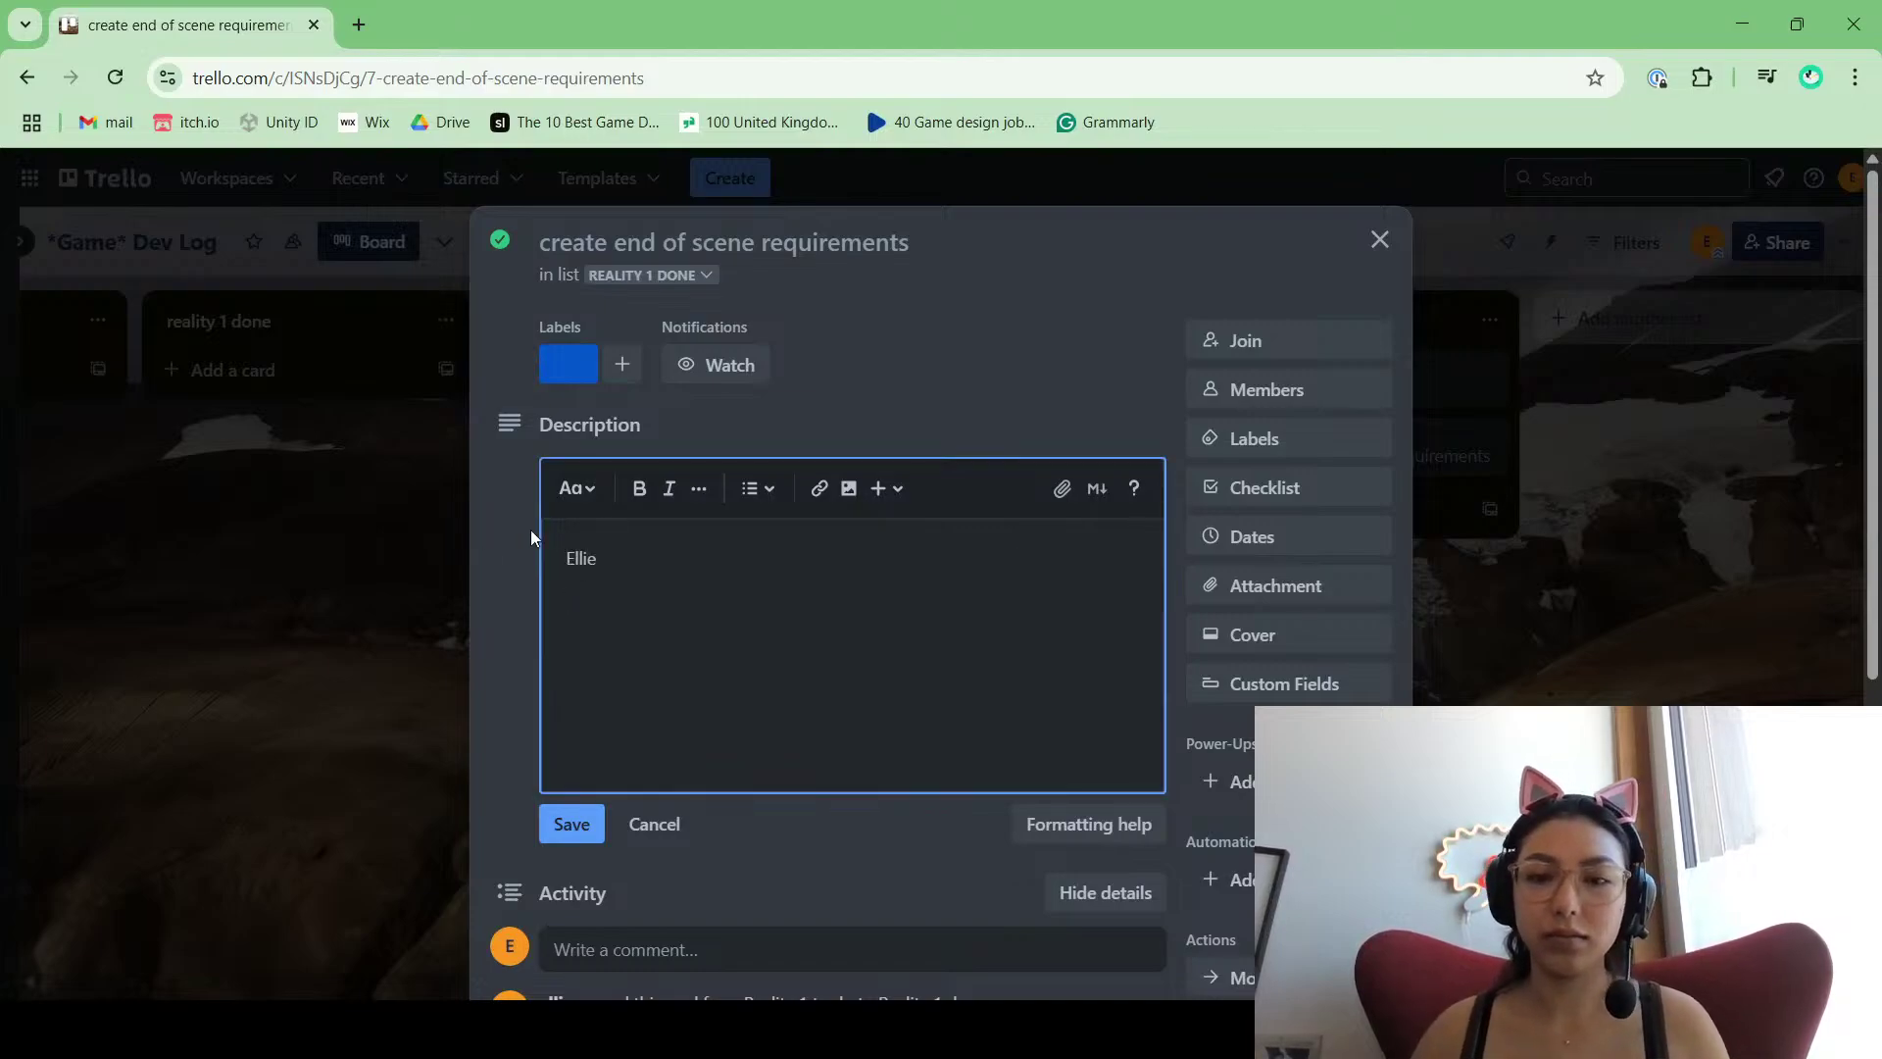
text(llie)
click(1566, 632)
Step: Save a team member's name as the description of the "add closets" card and close the card
click(1326, 382)
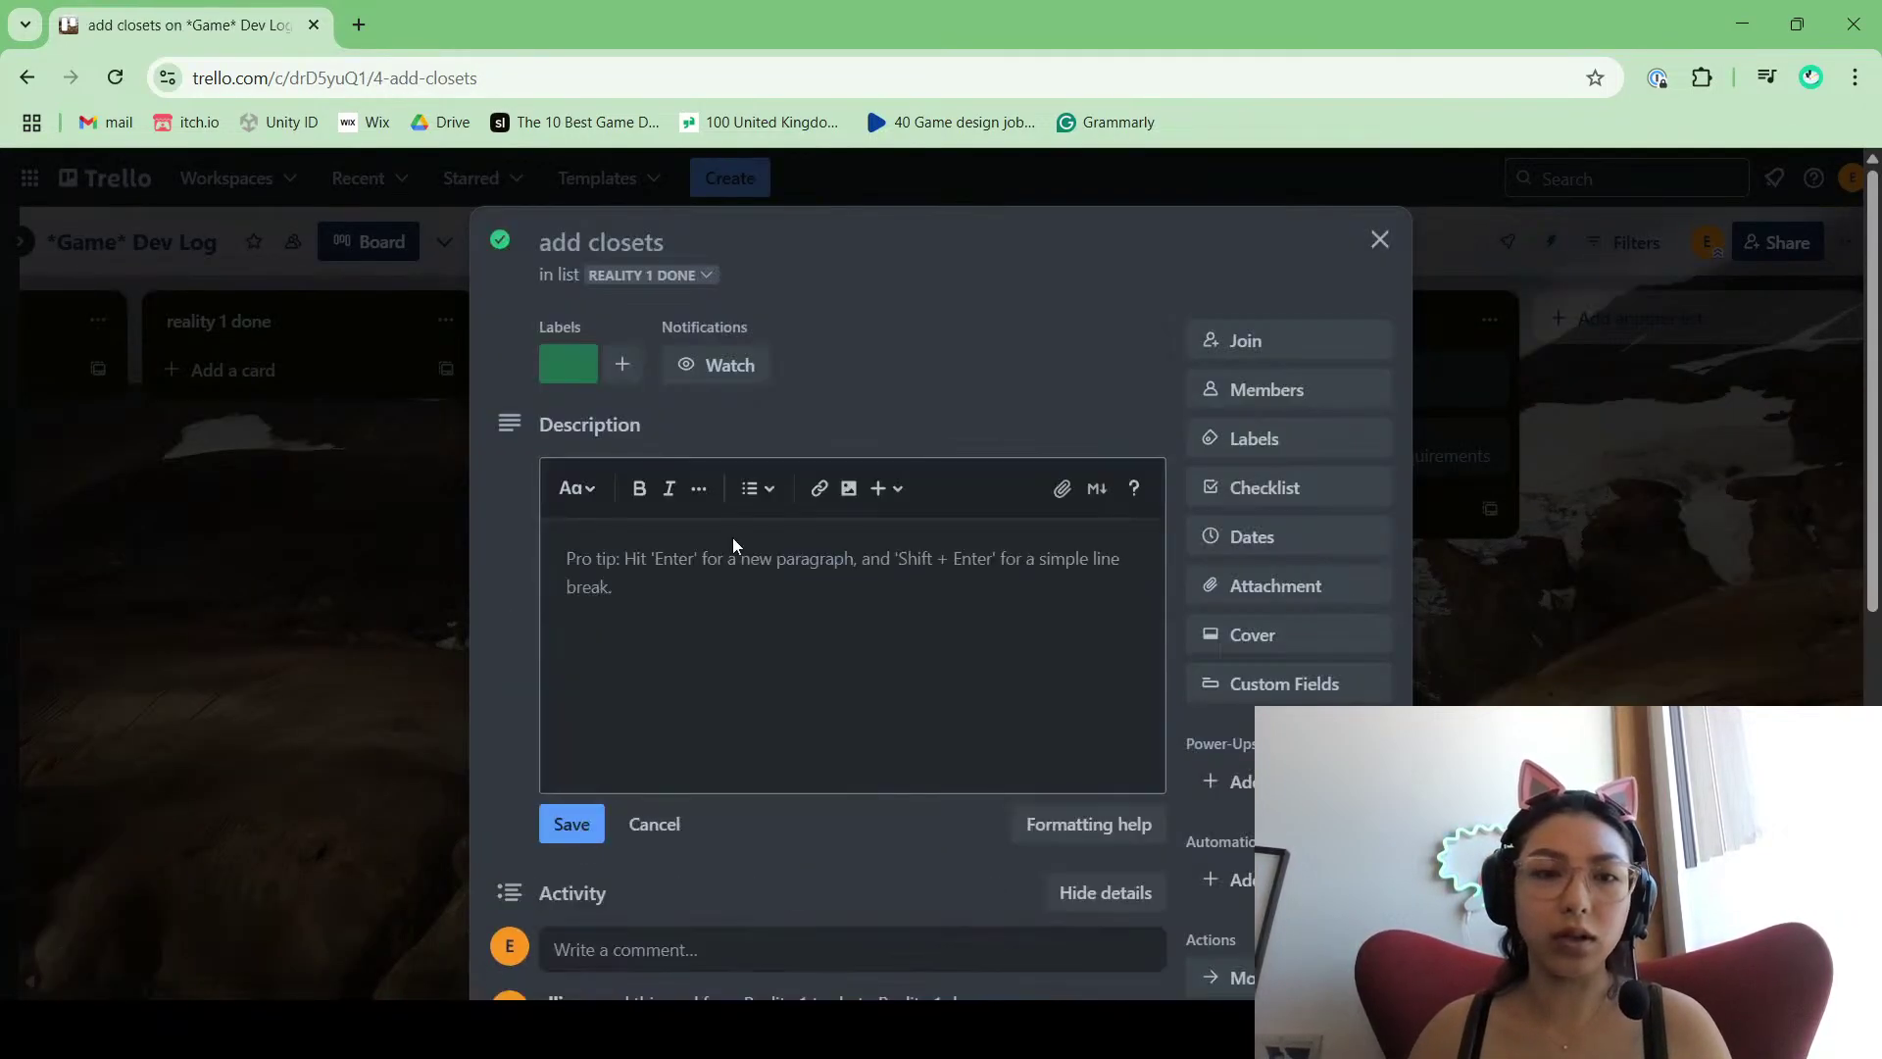
click(732, 541)
text(Fran)
key(Return)
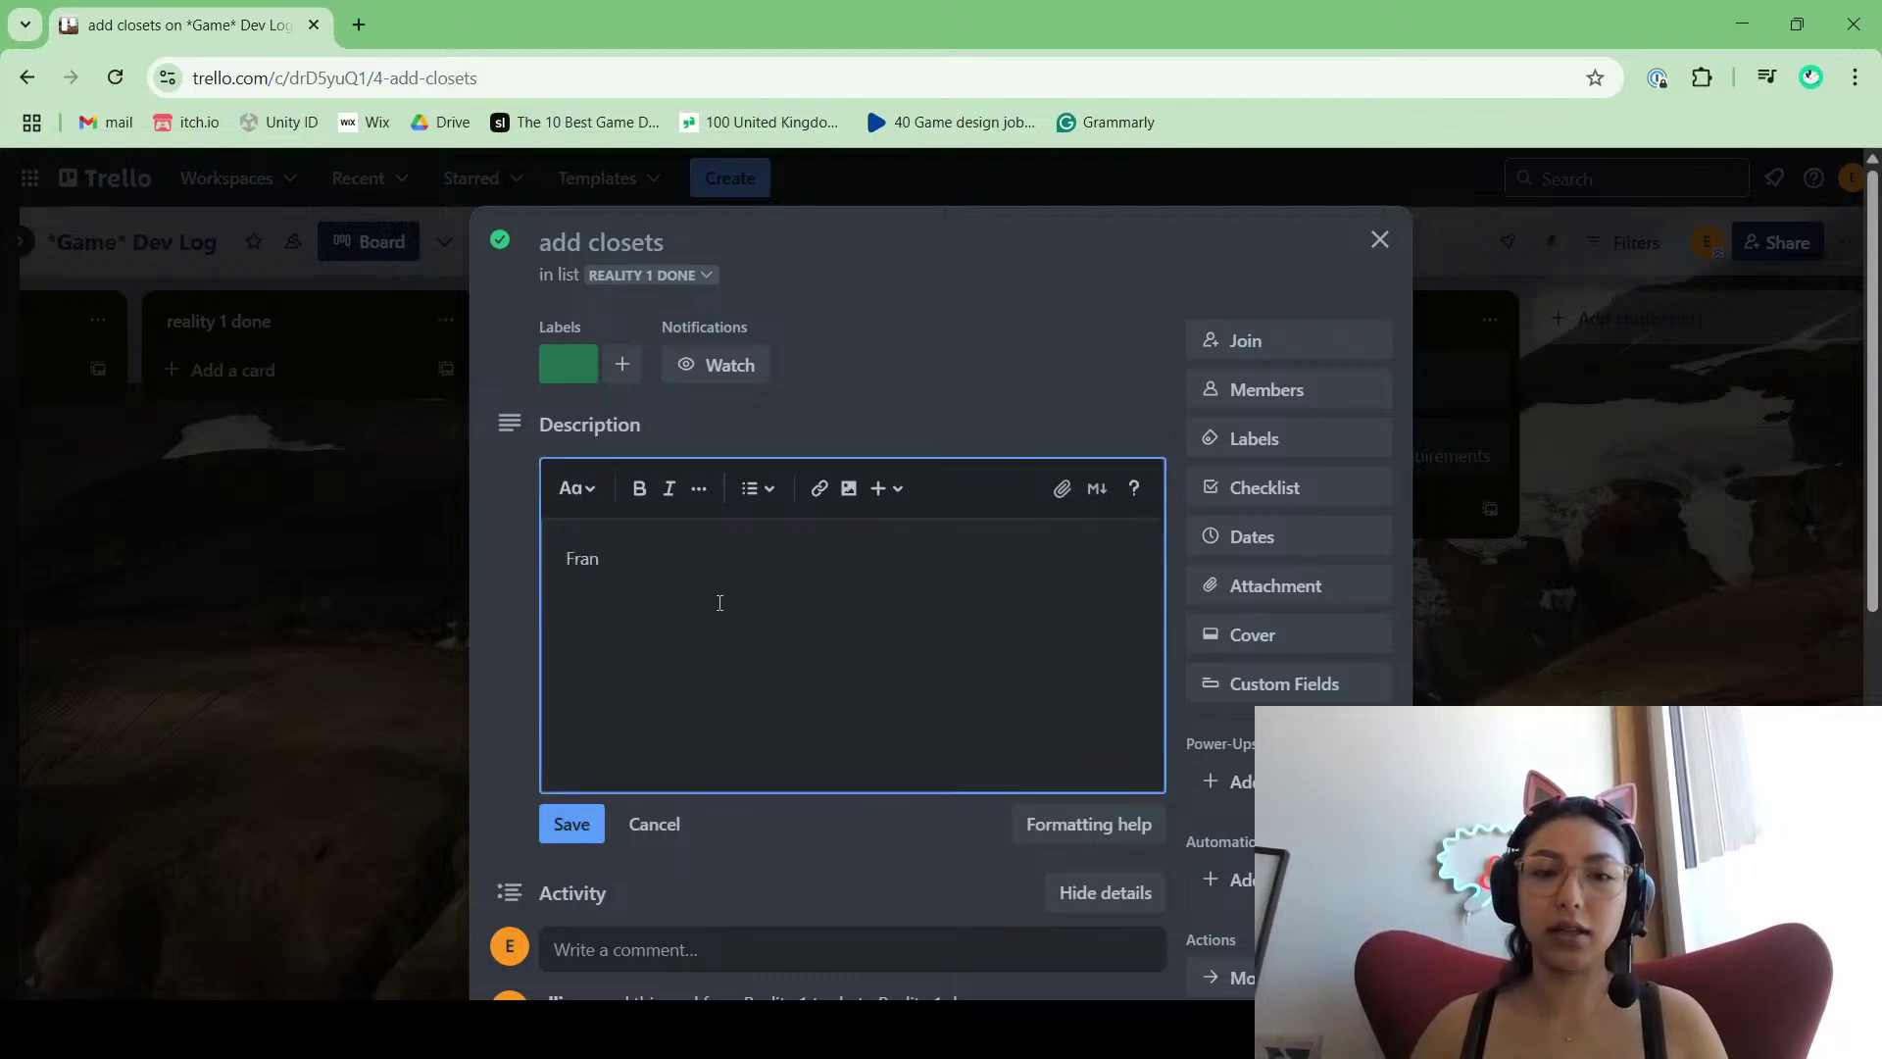
click(545, 821)
key(Escape)
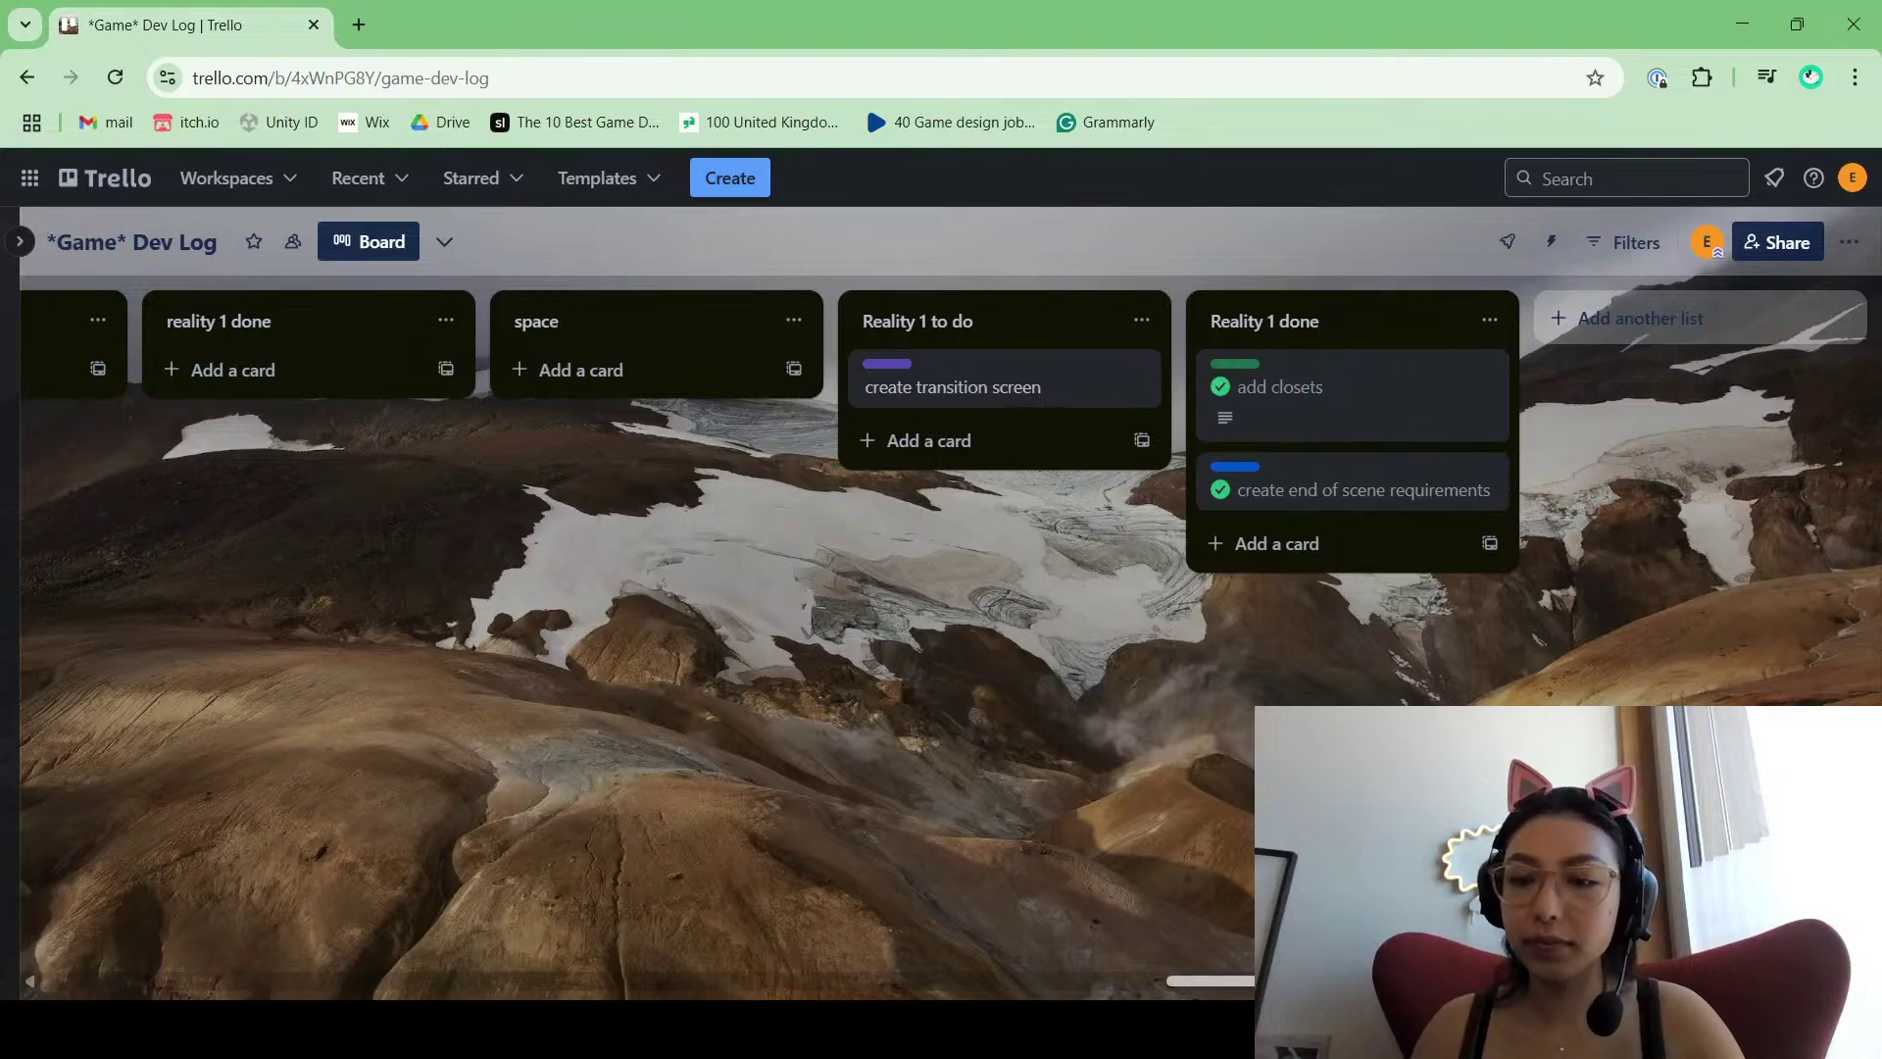
Step: Examine the "Link to Github" and "Link to Drive" cards in the Important Documents list
scroll(337, 884, left, 15)
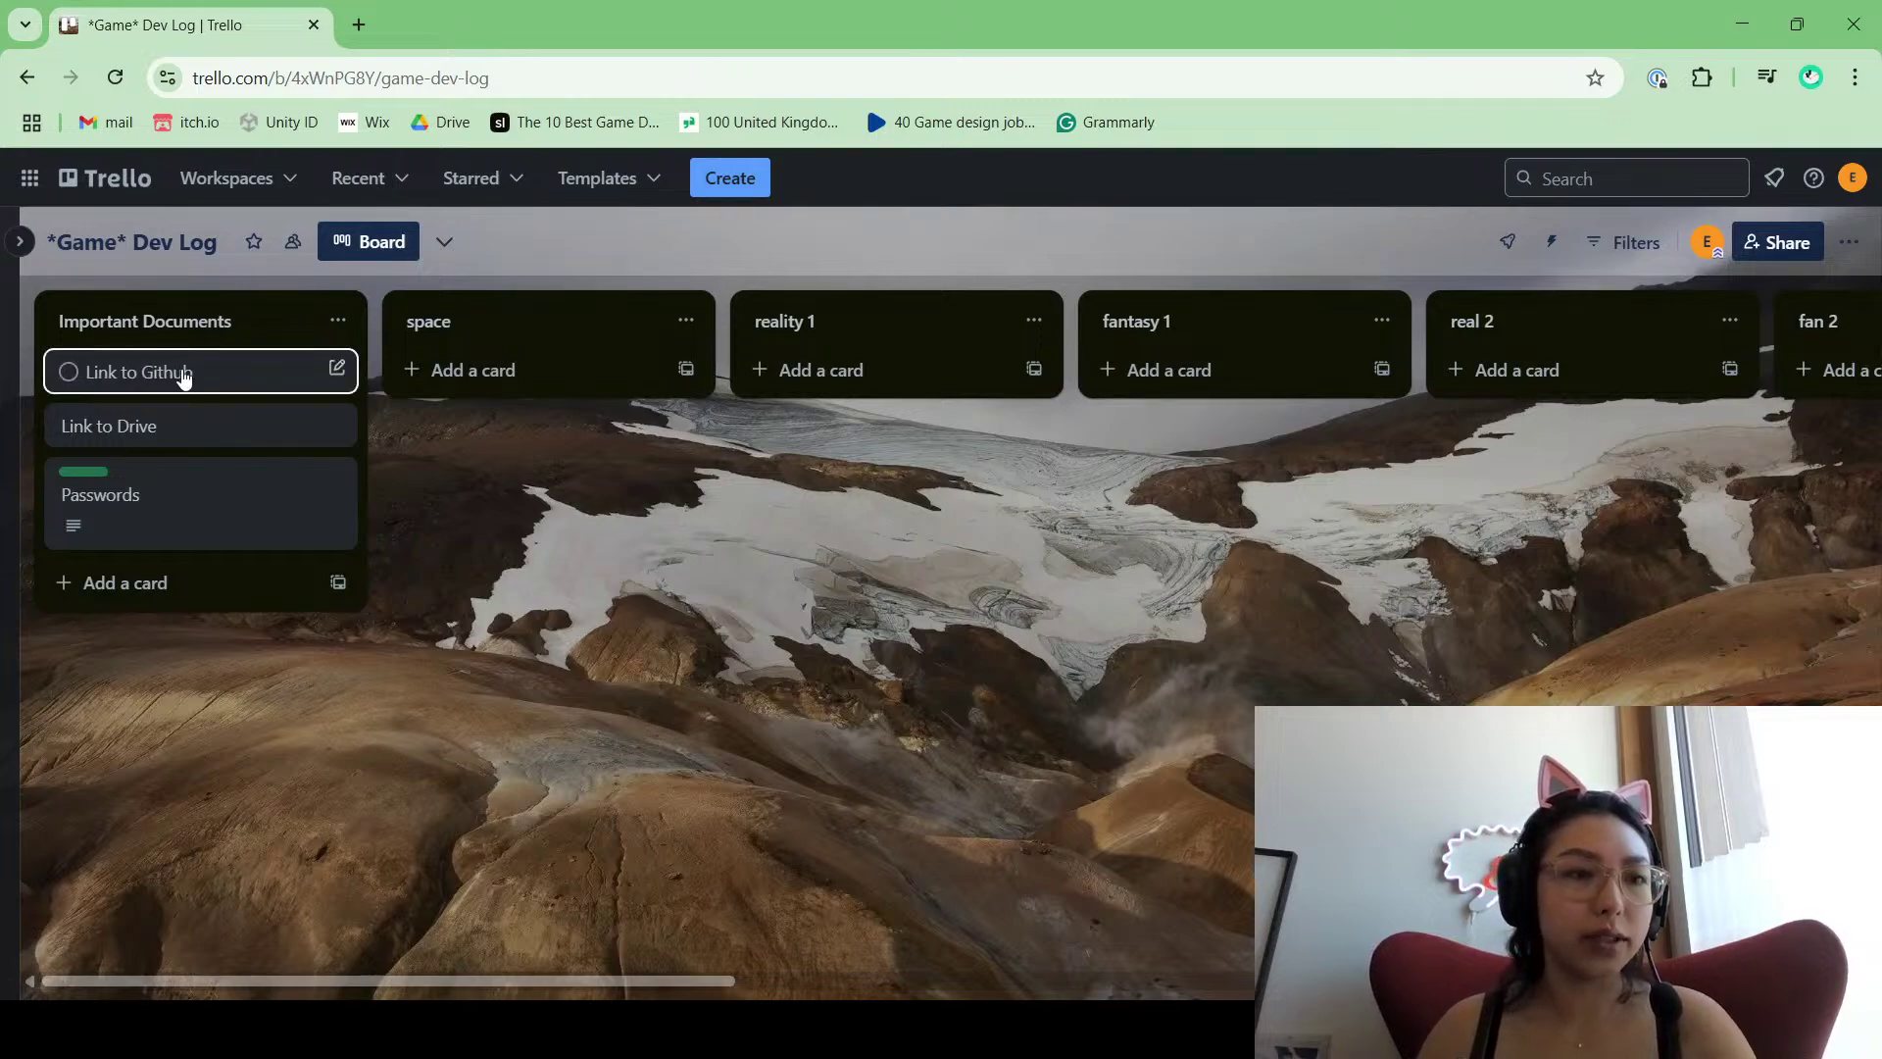
click(182, 373)
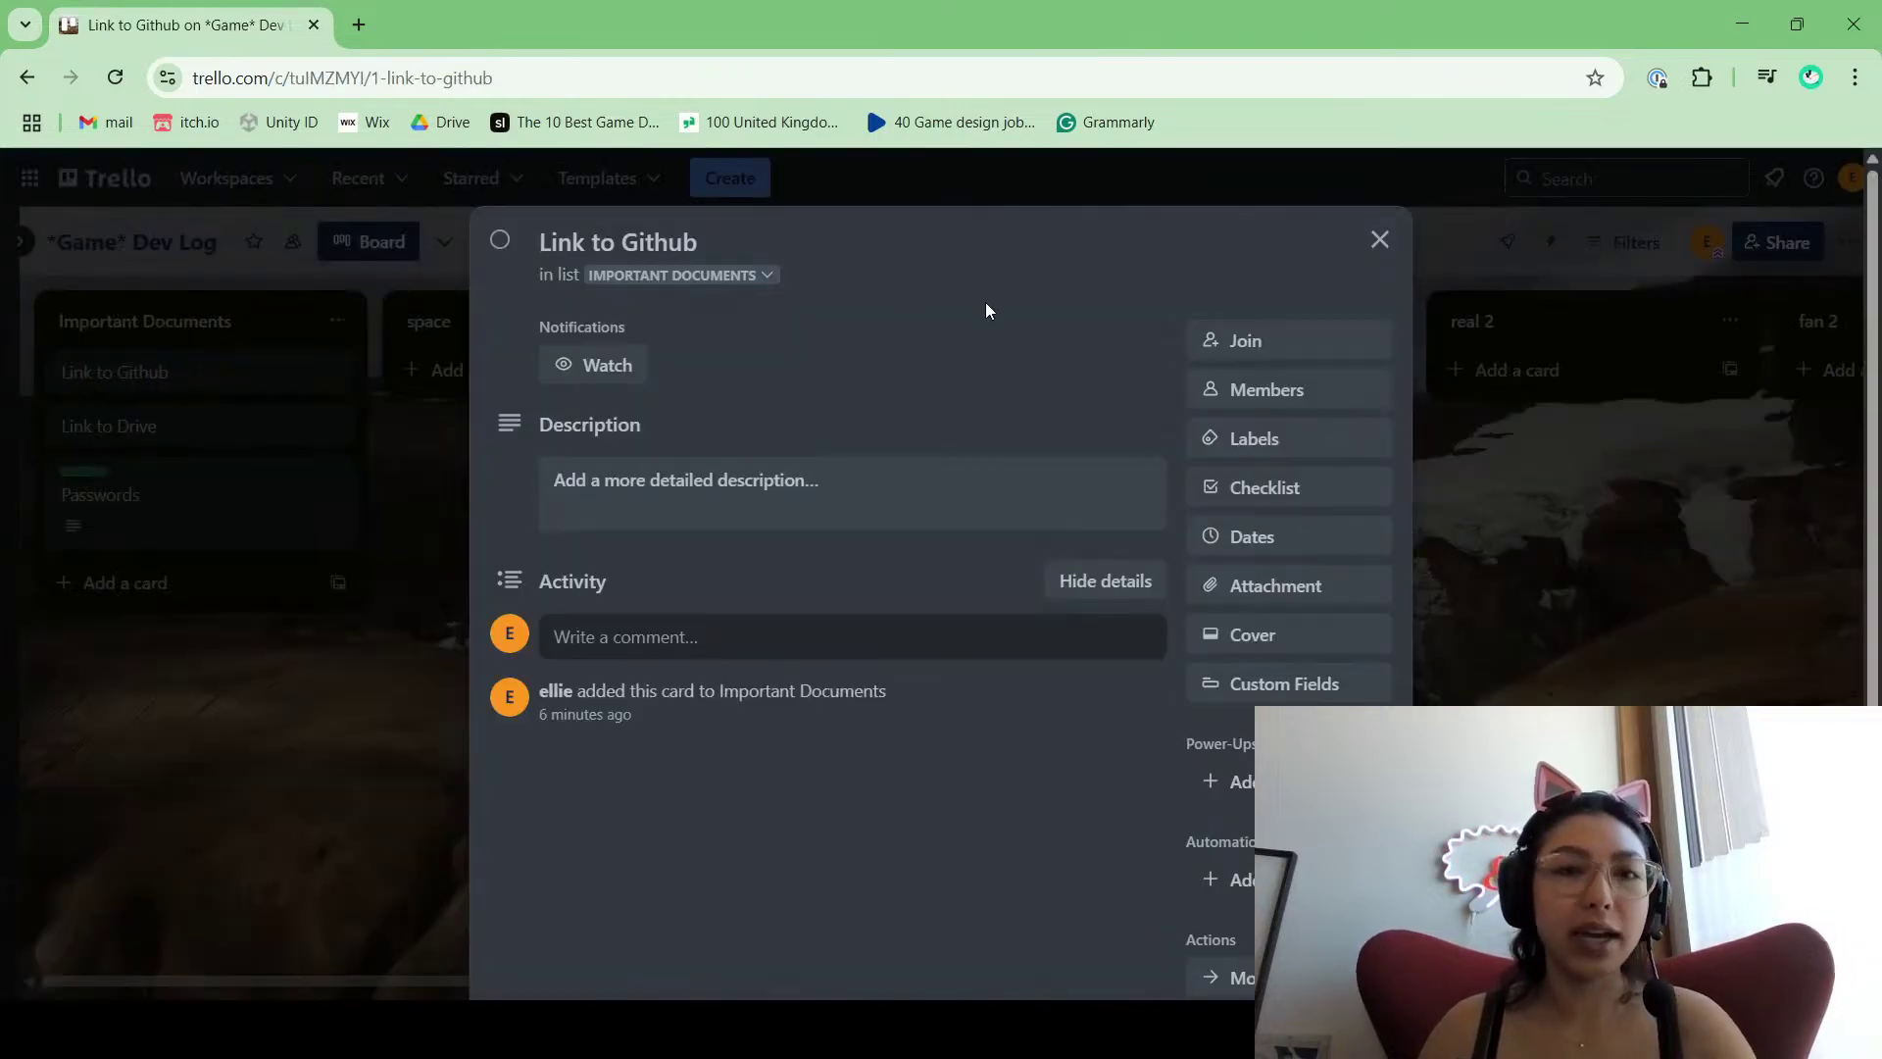
click(1379, 240)
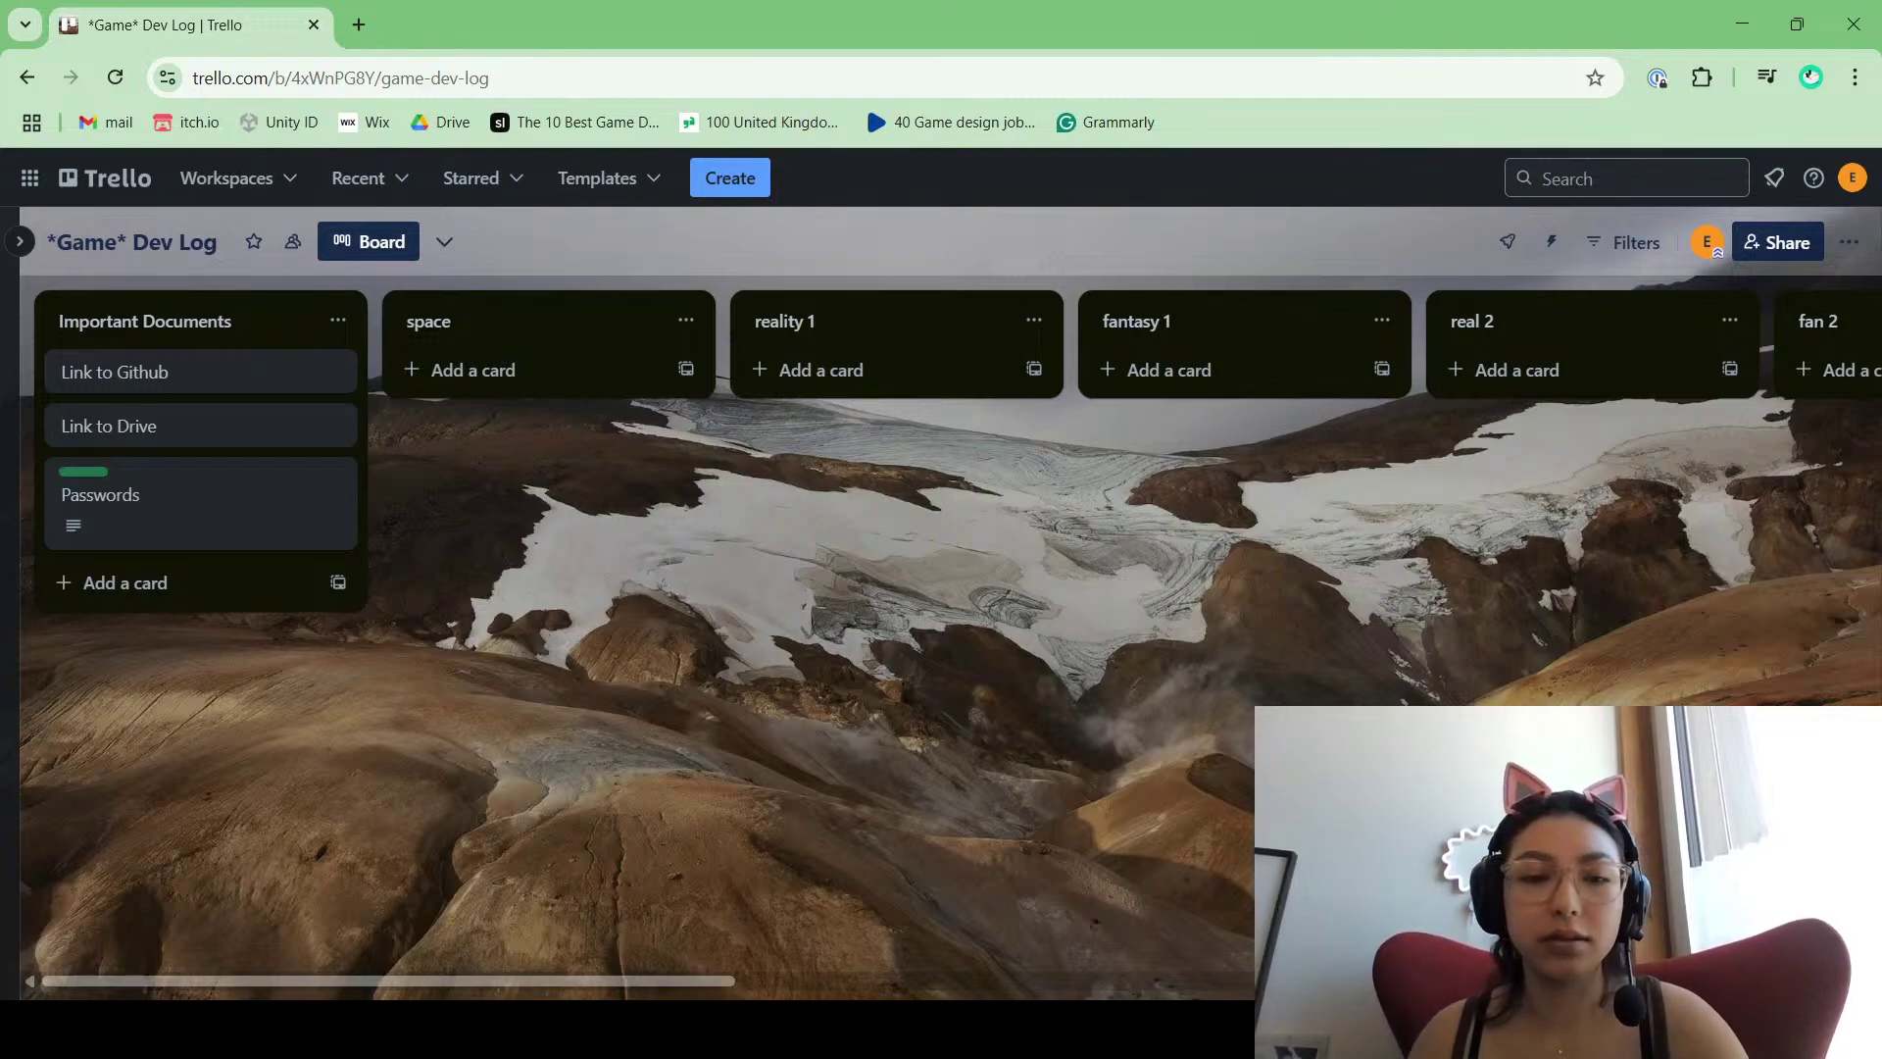
drag(320, 980, 300, 939)
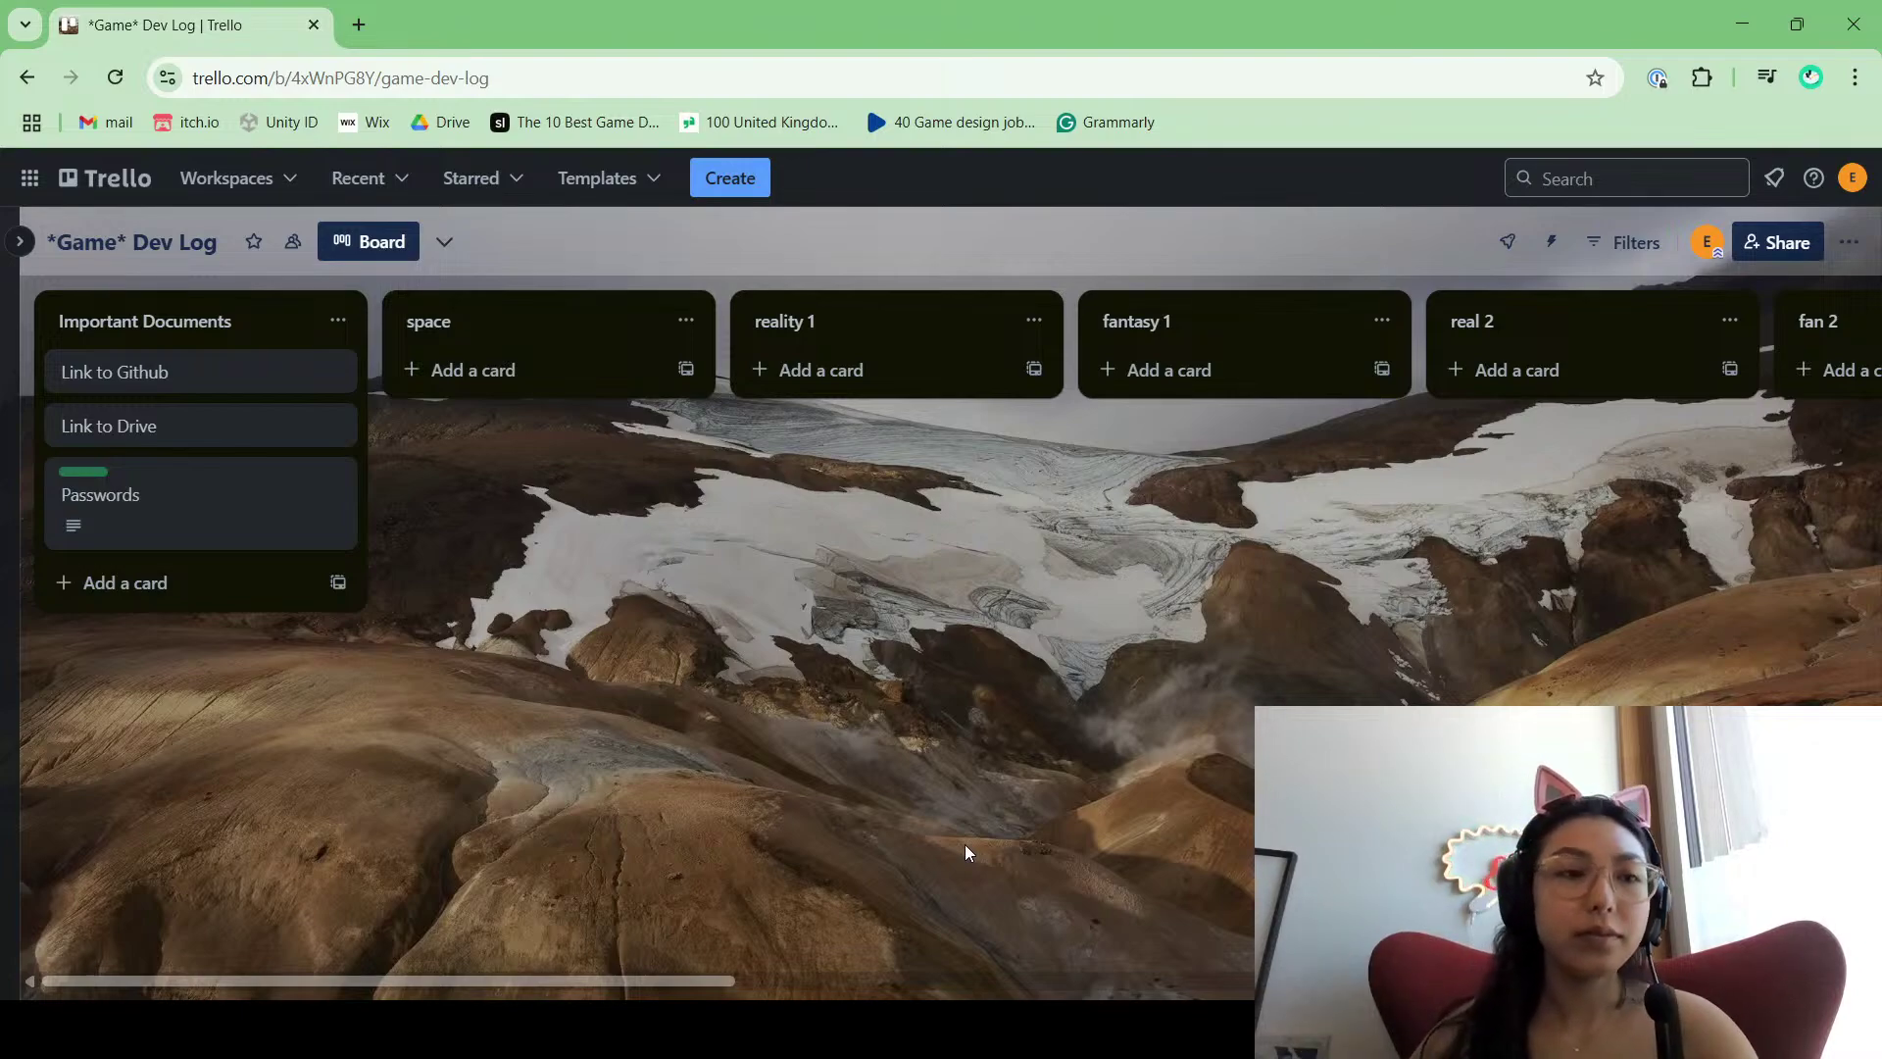
click(202, 377)
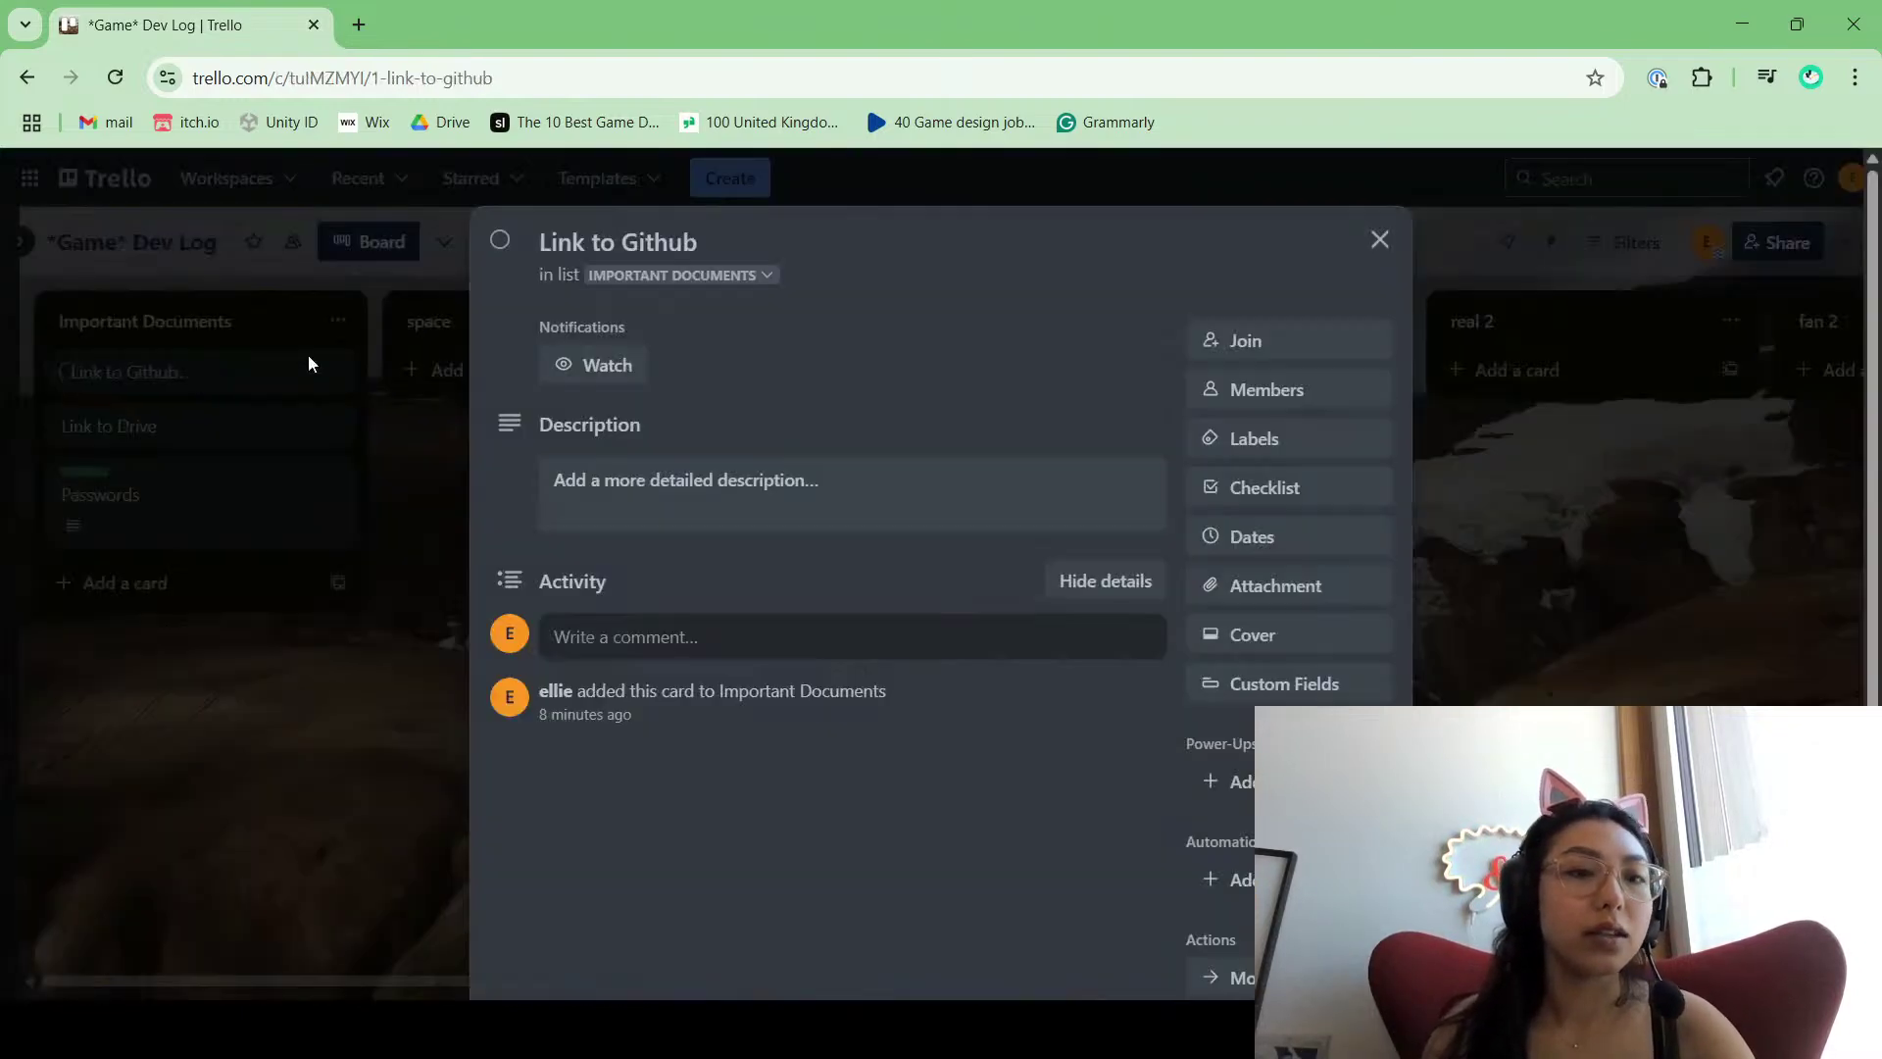
click(1379, 240)
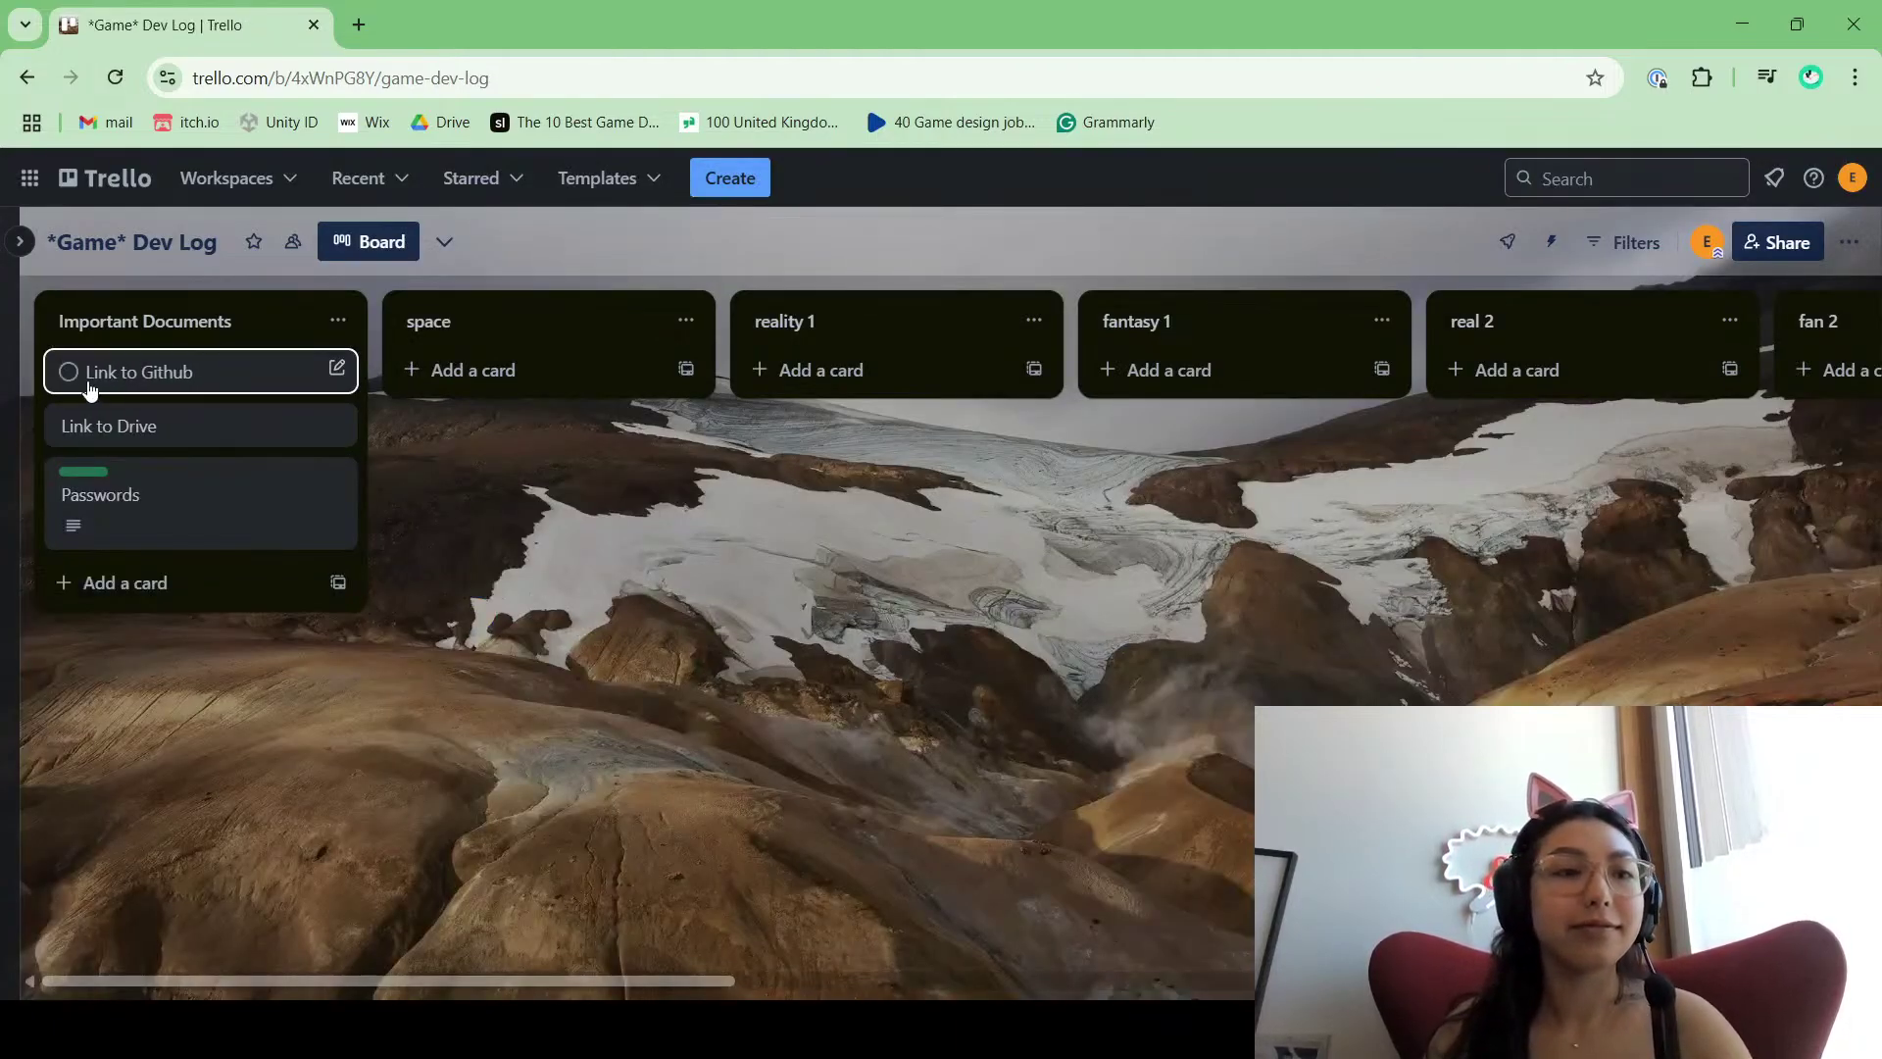
click(188, 432)
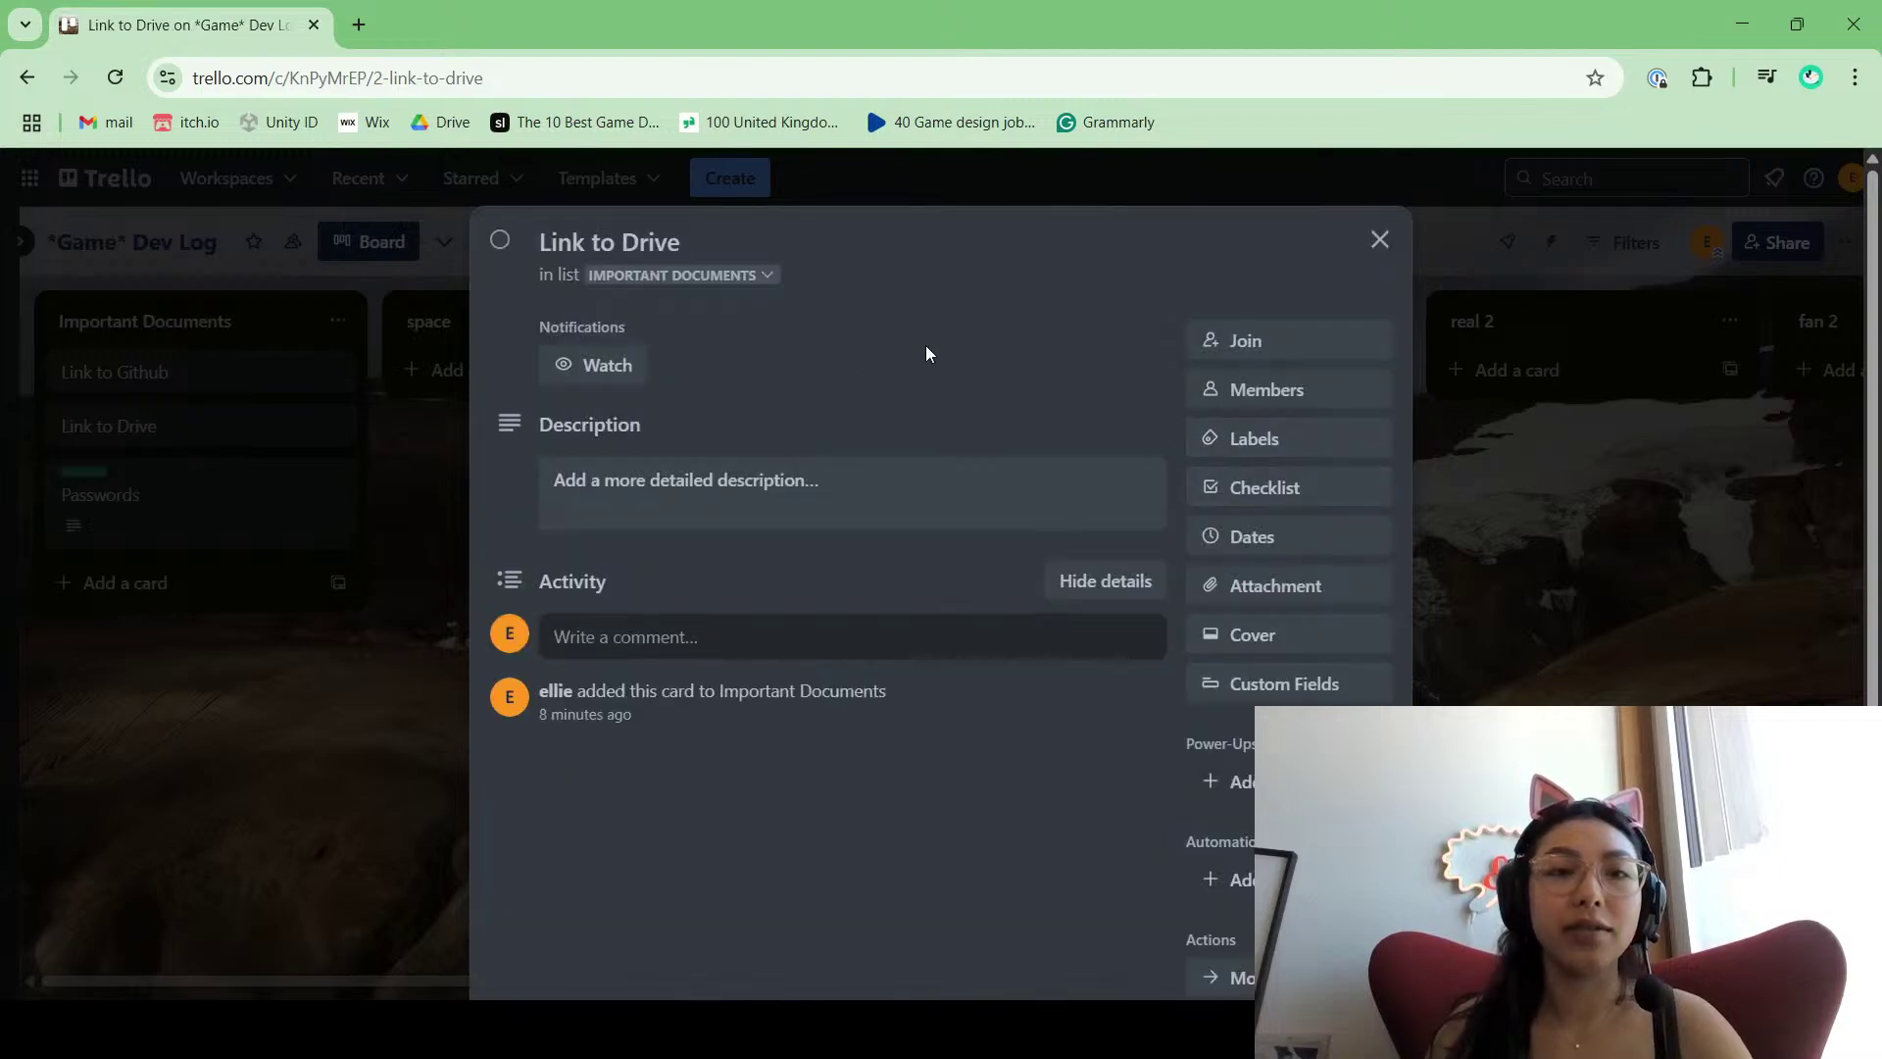
click(1376, 240)
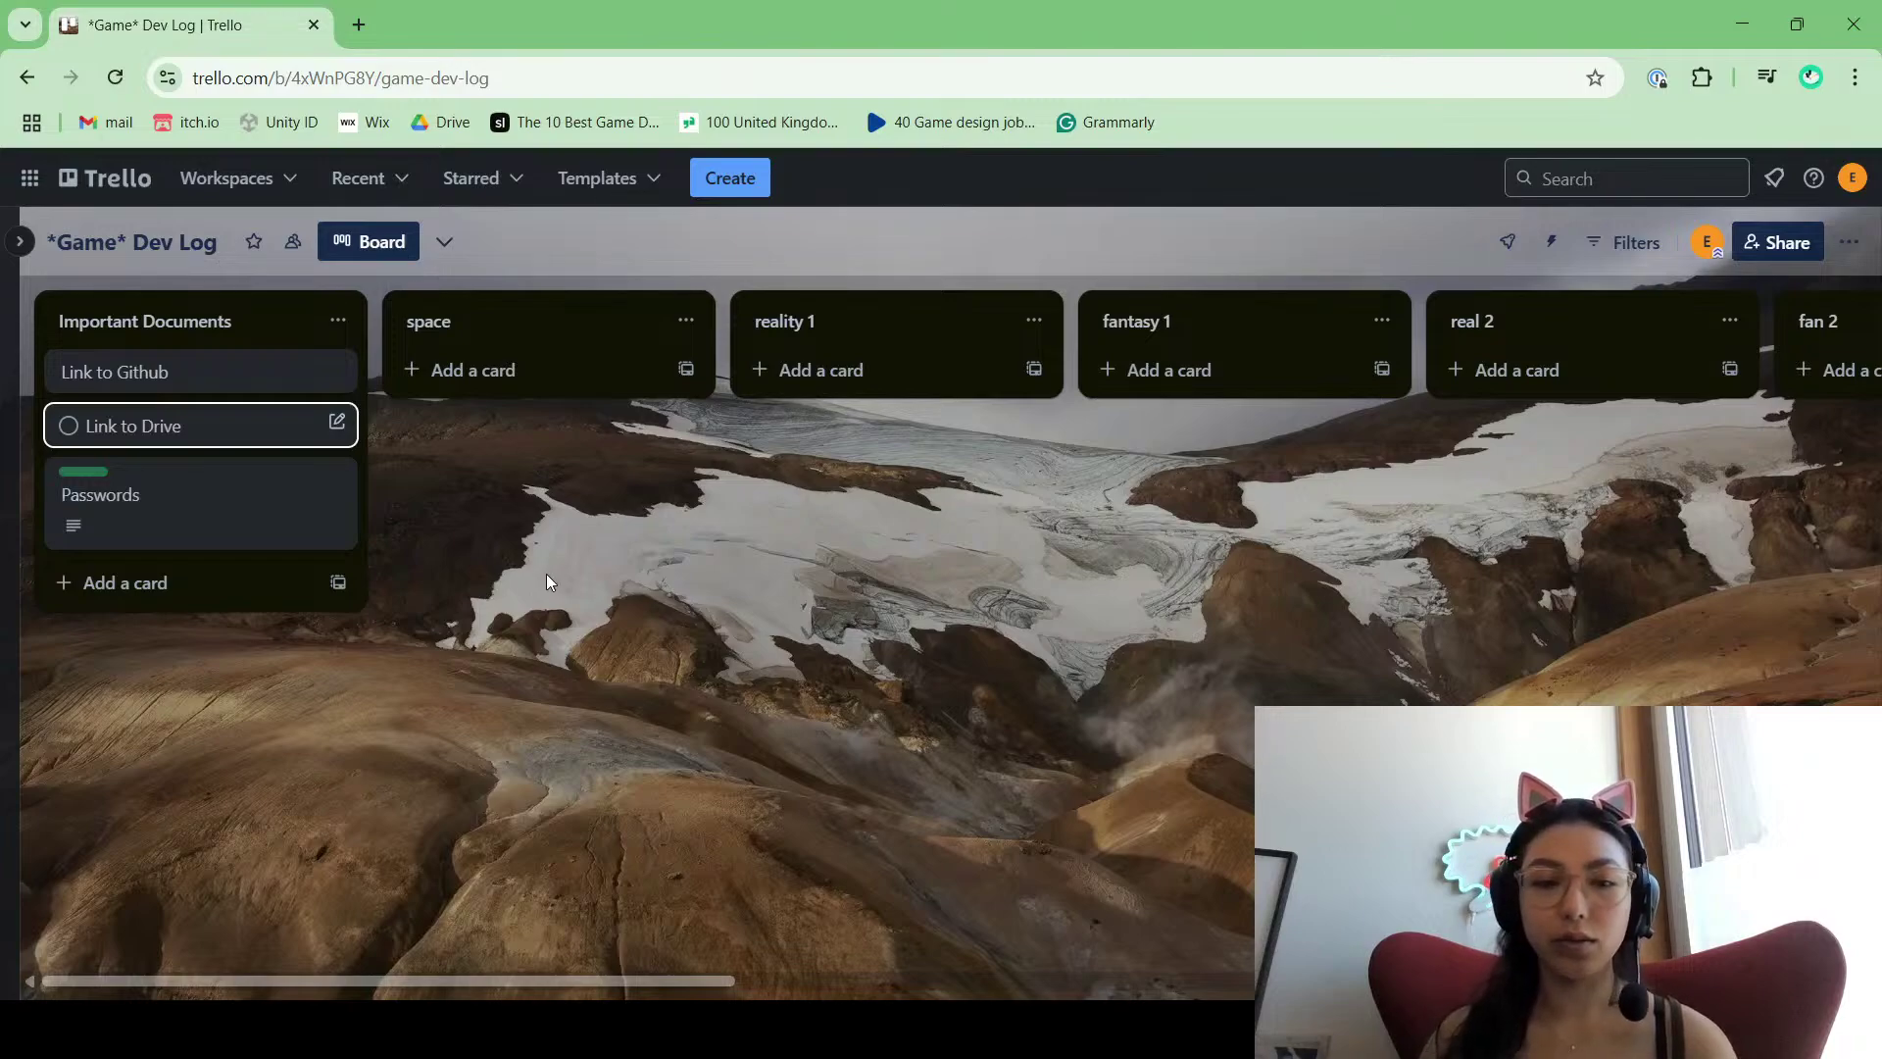
Step: Add a divider list named "space" at the end of the board, after the "Reality 1 done" list
drag(249, 978, 1382, 919)
click(1739, 316)
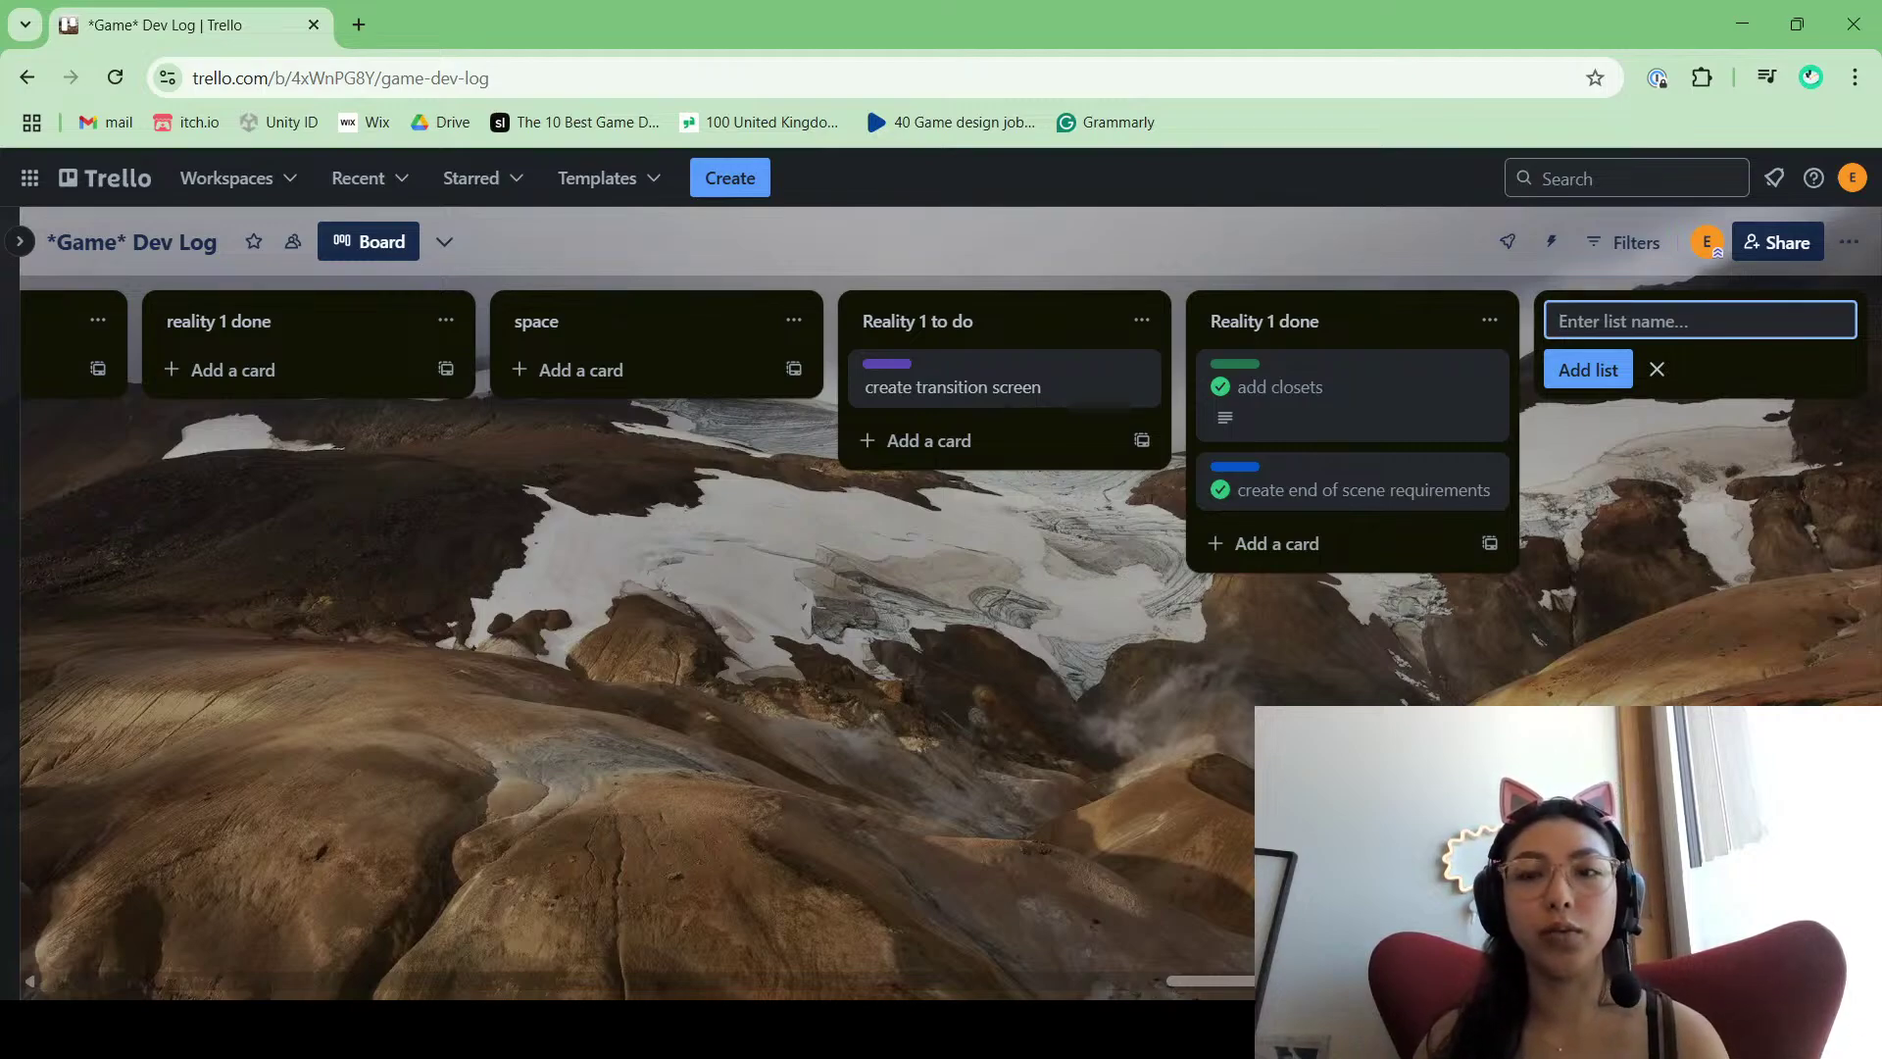
key(Escape)
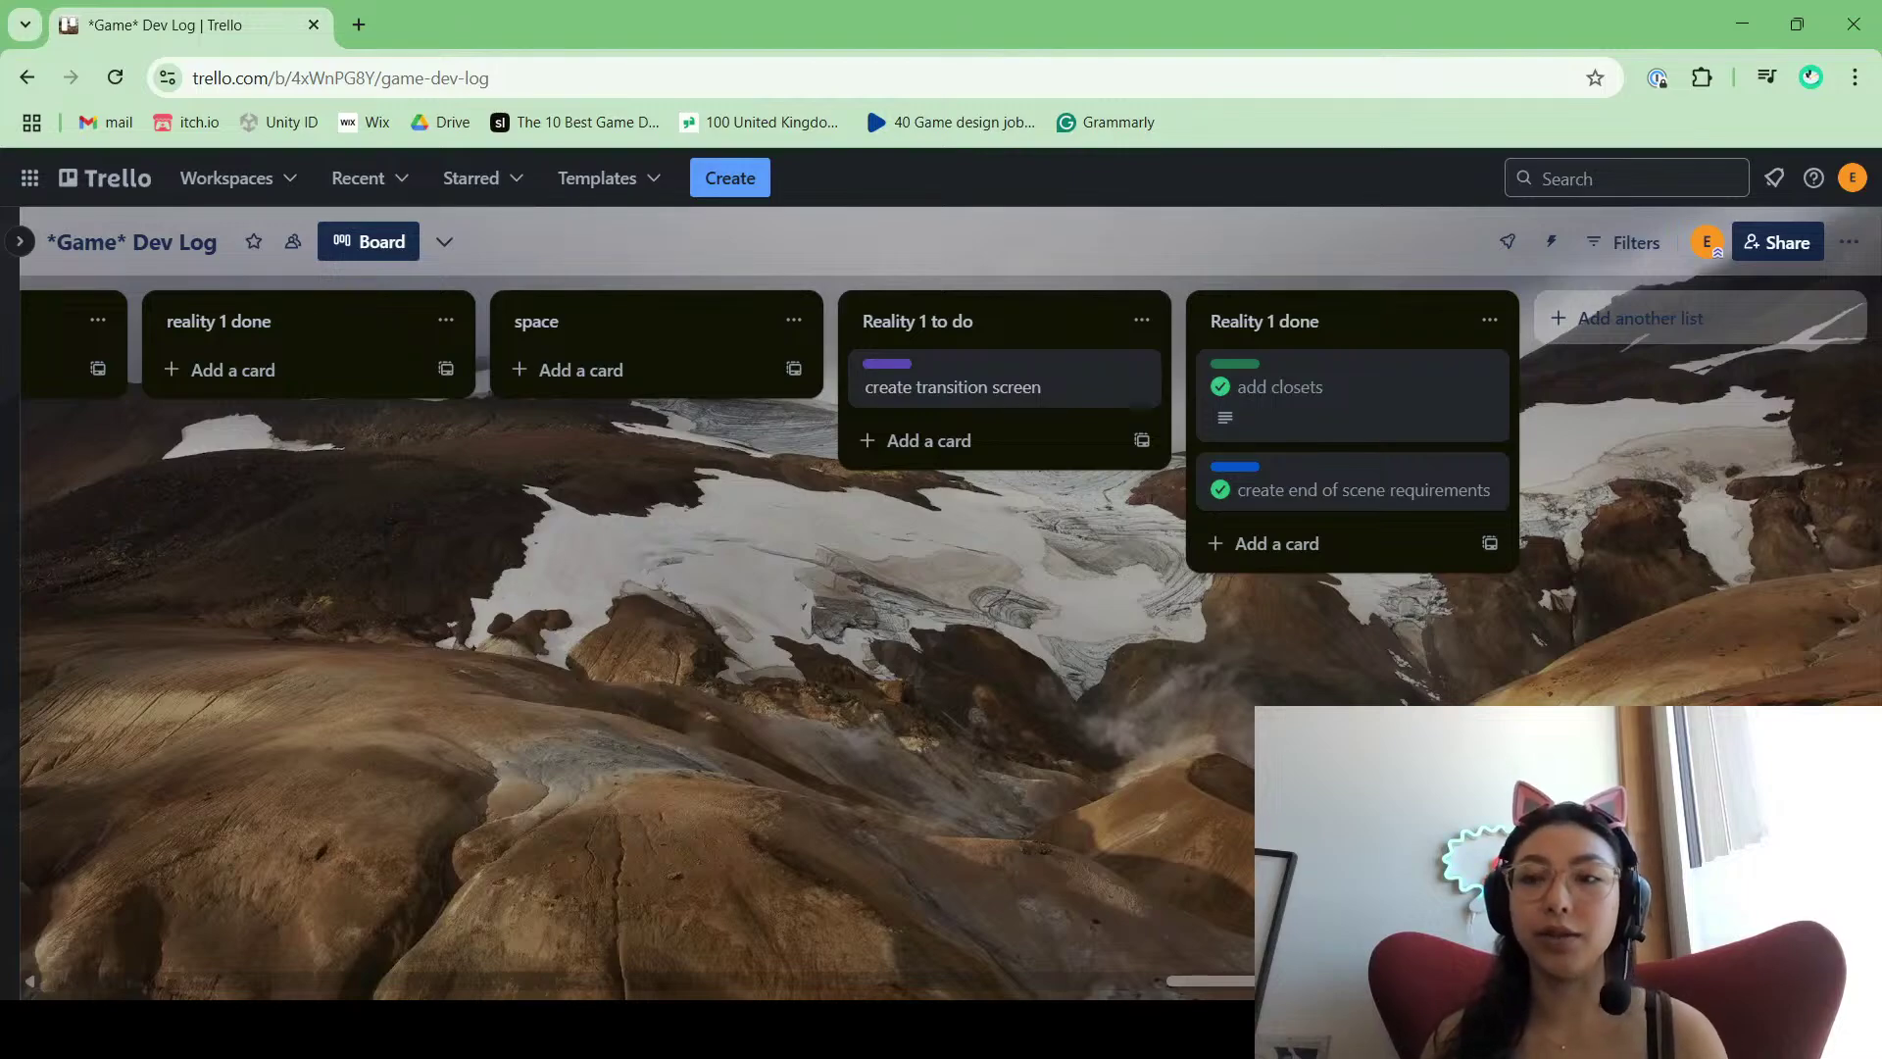
click(1667, 324)
text(space)
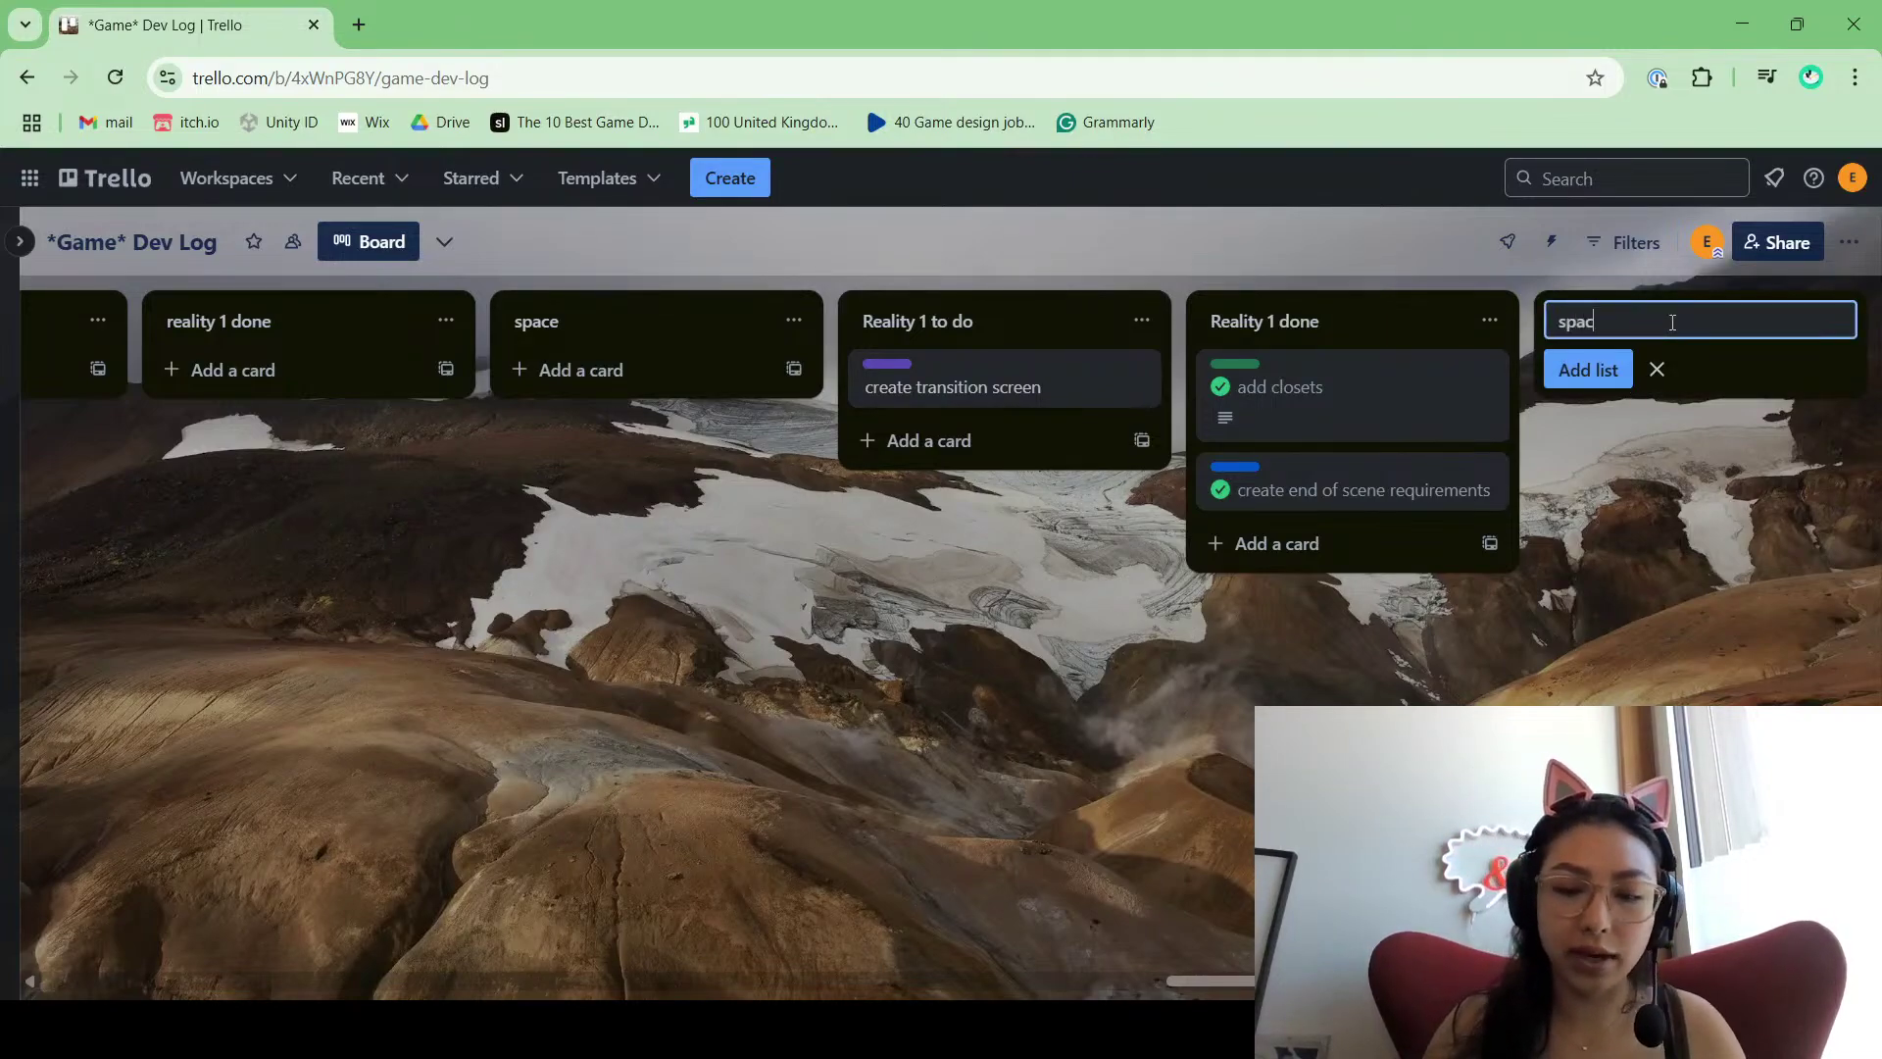
key(Return)
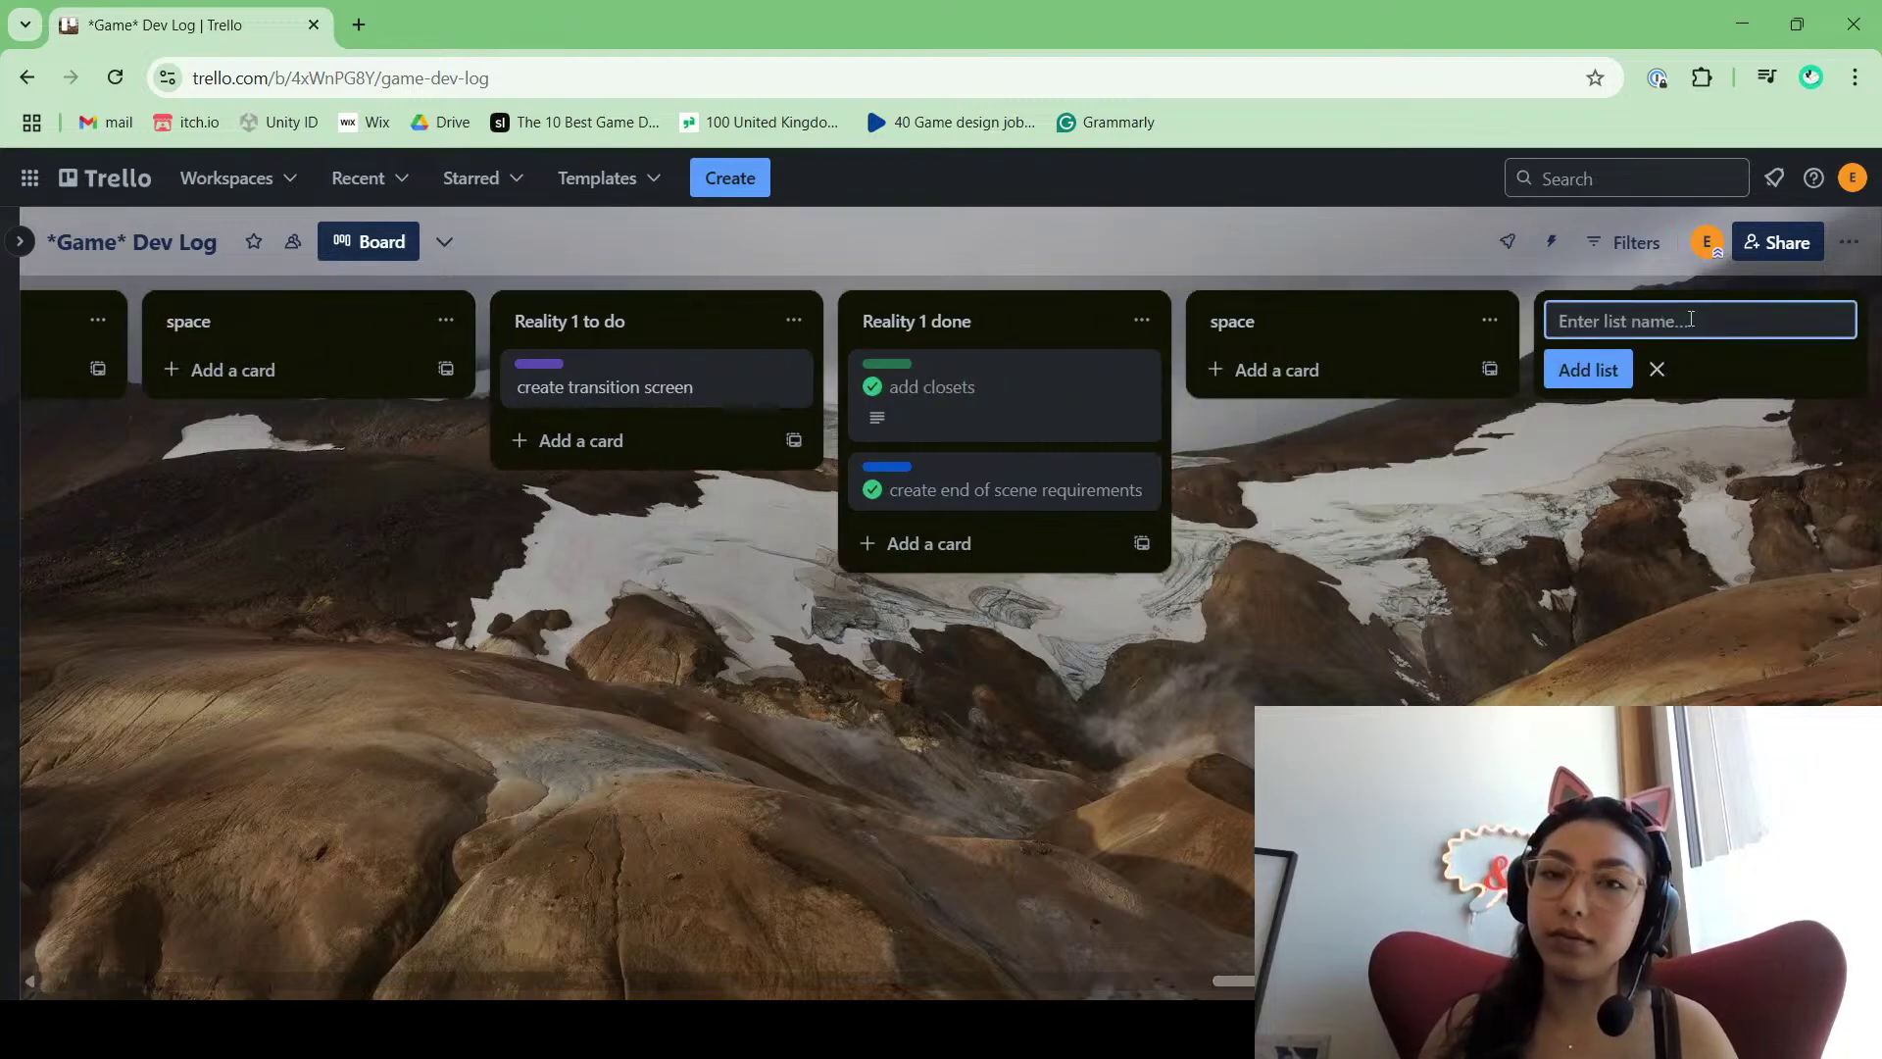
Step: Add a list named "Mechanics Real 1" after the last "space" list
text(Mechan)
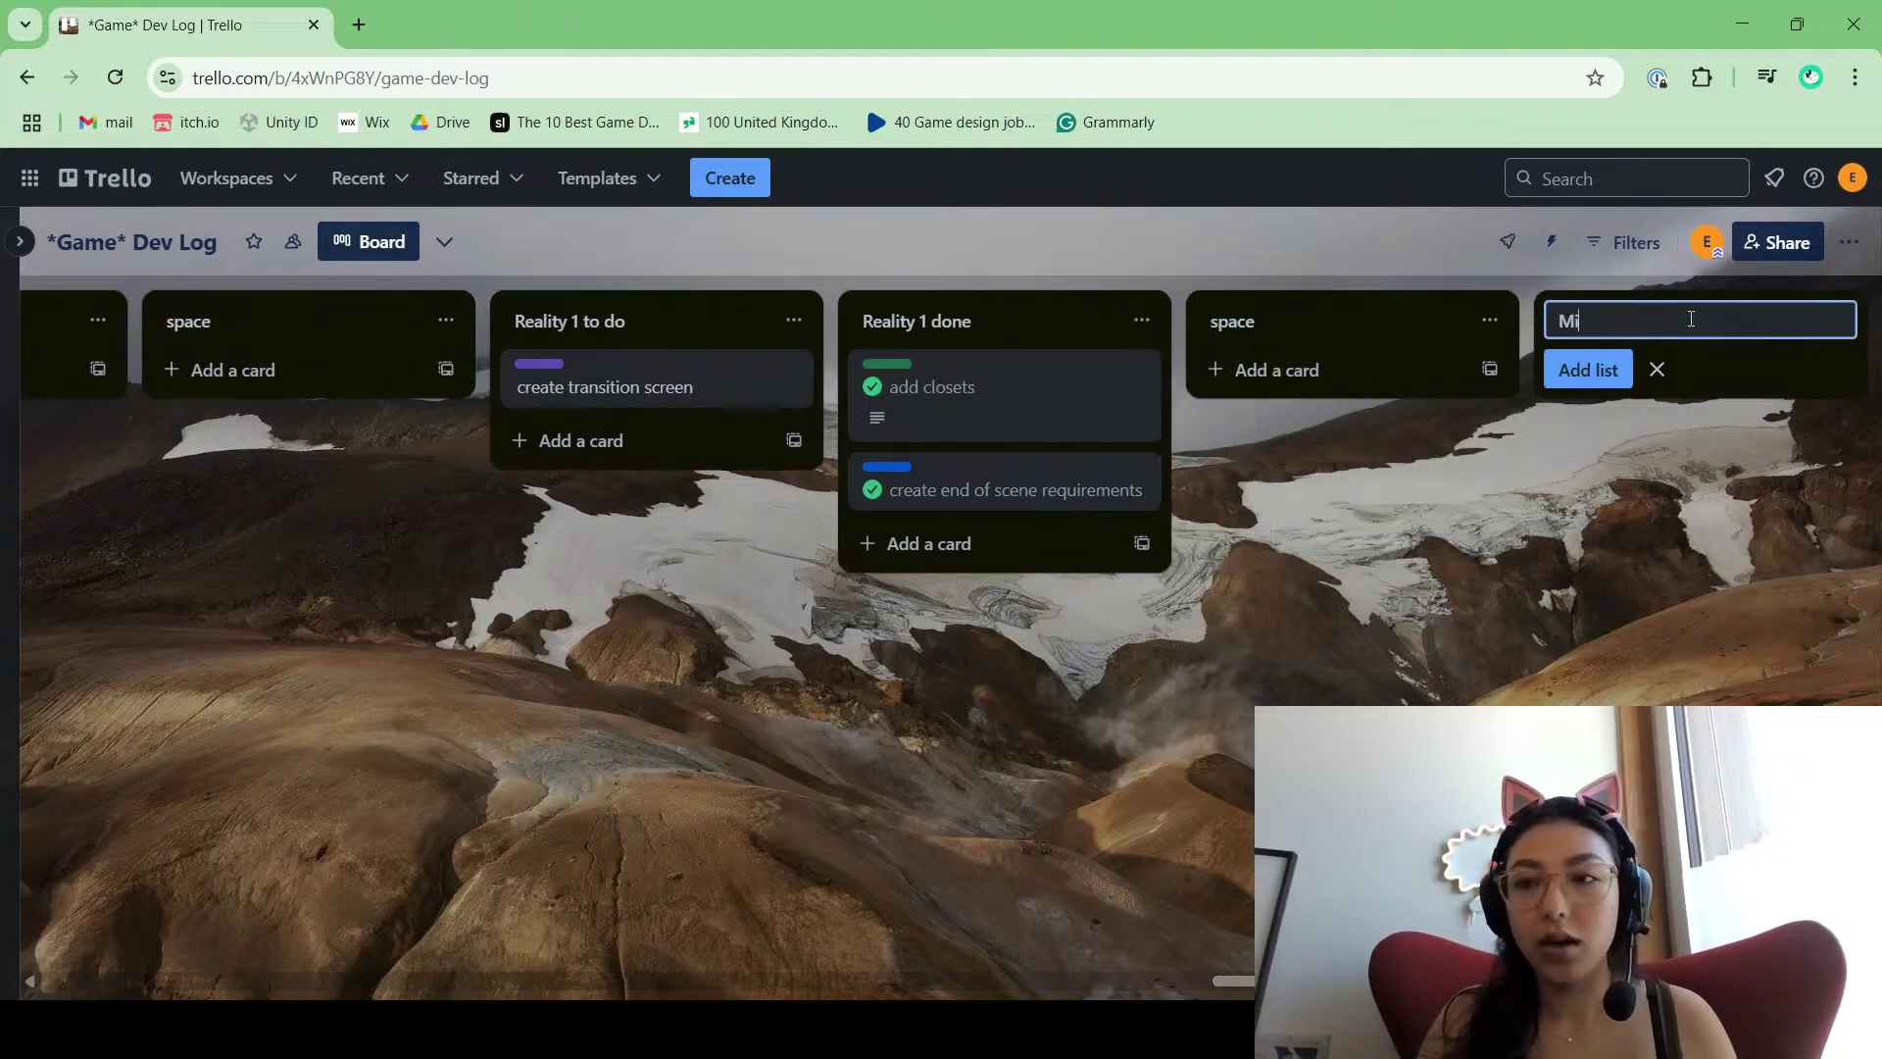
text(ics)
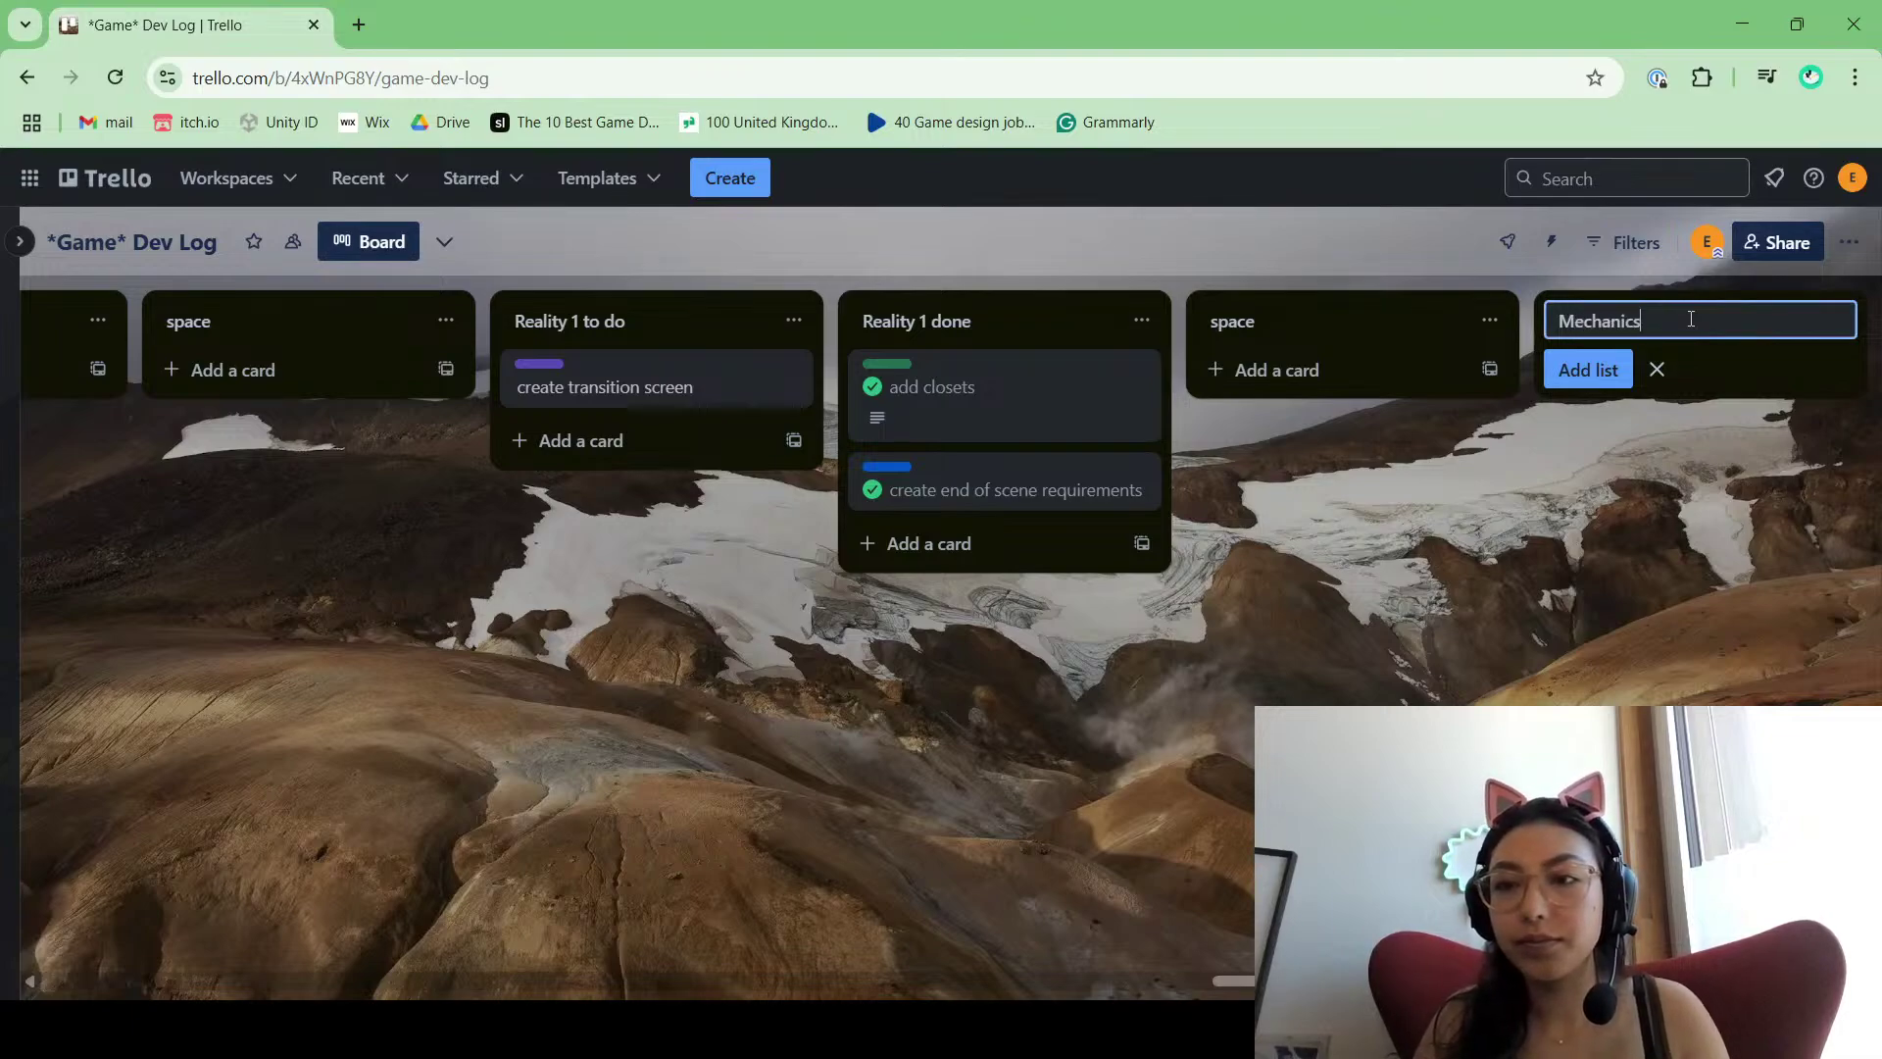
text( Real 1)
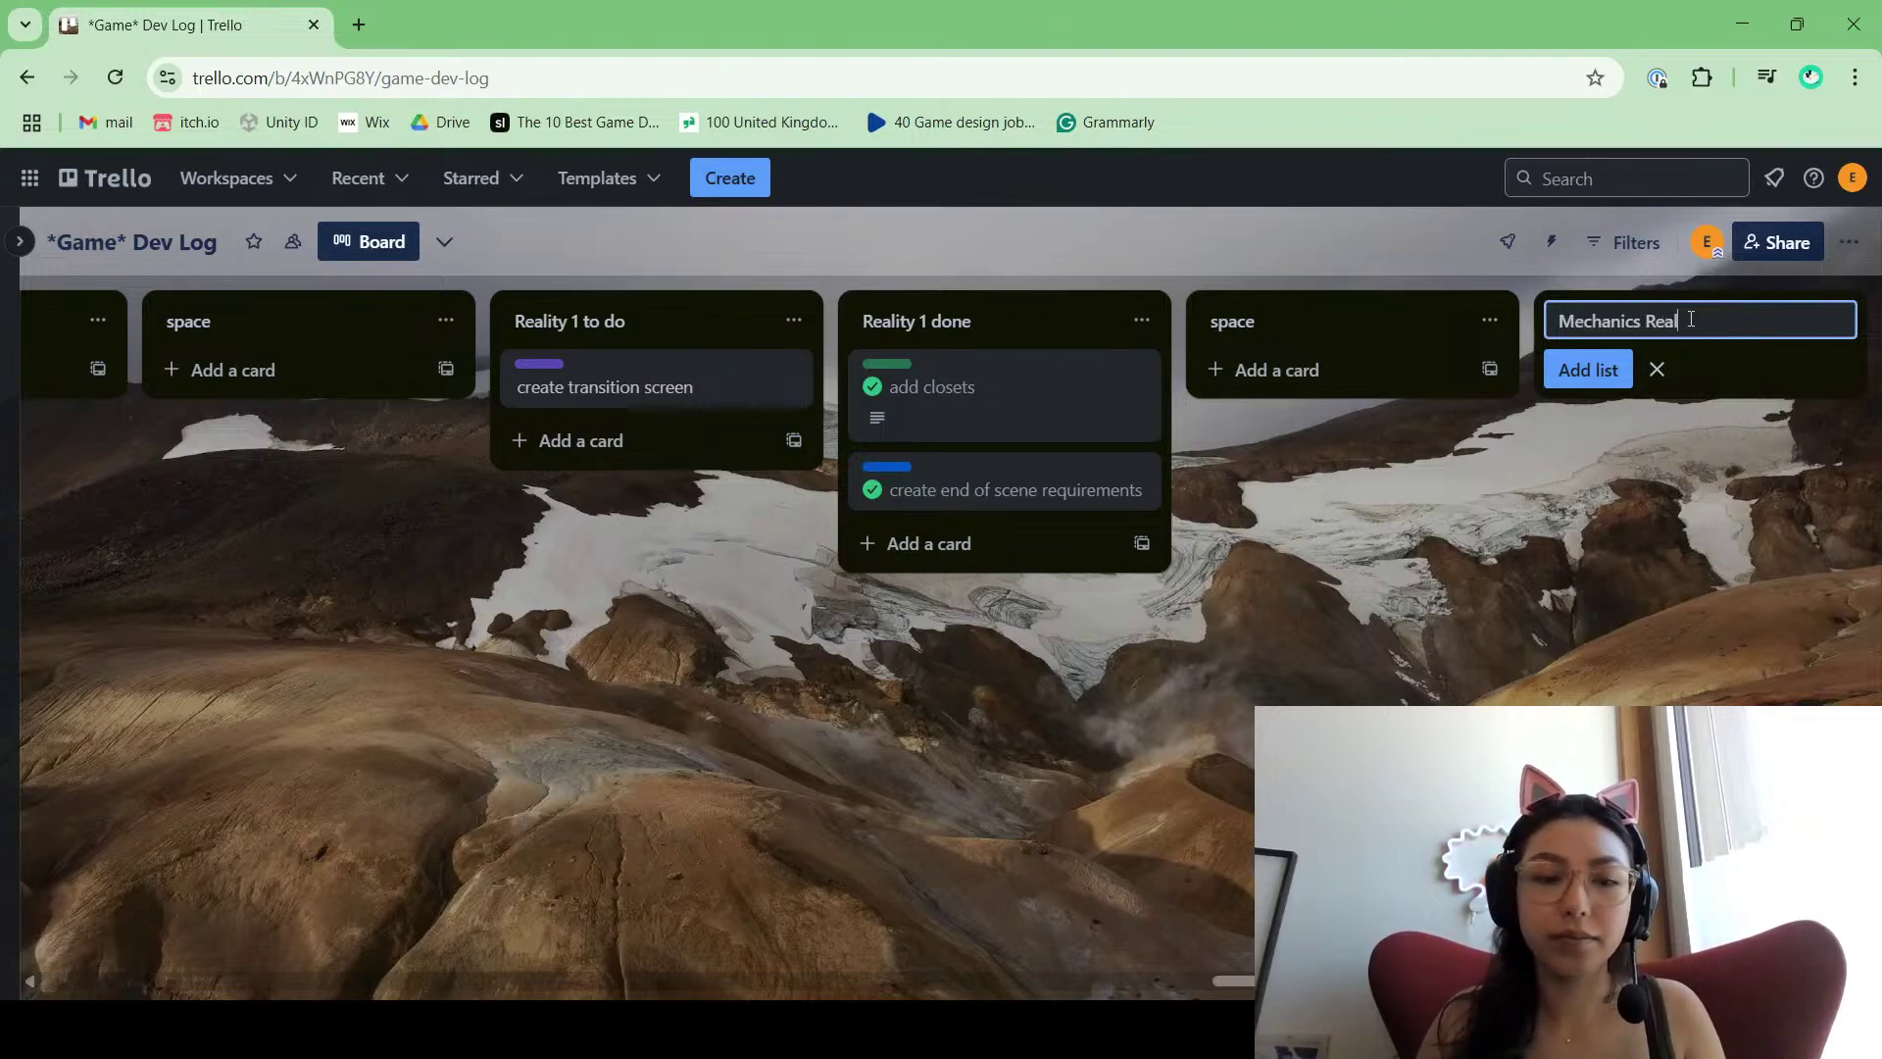
key(Return)
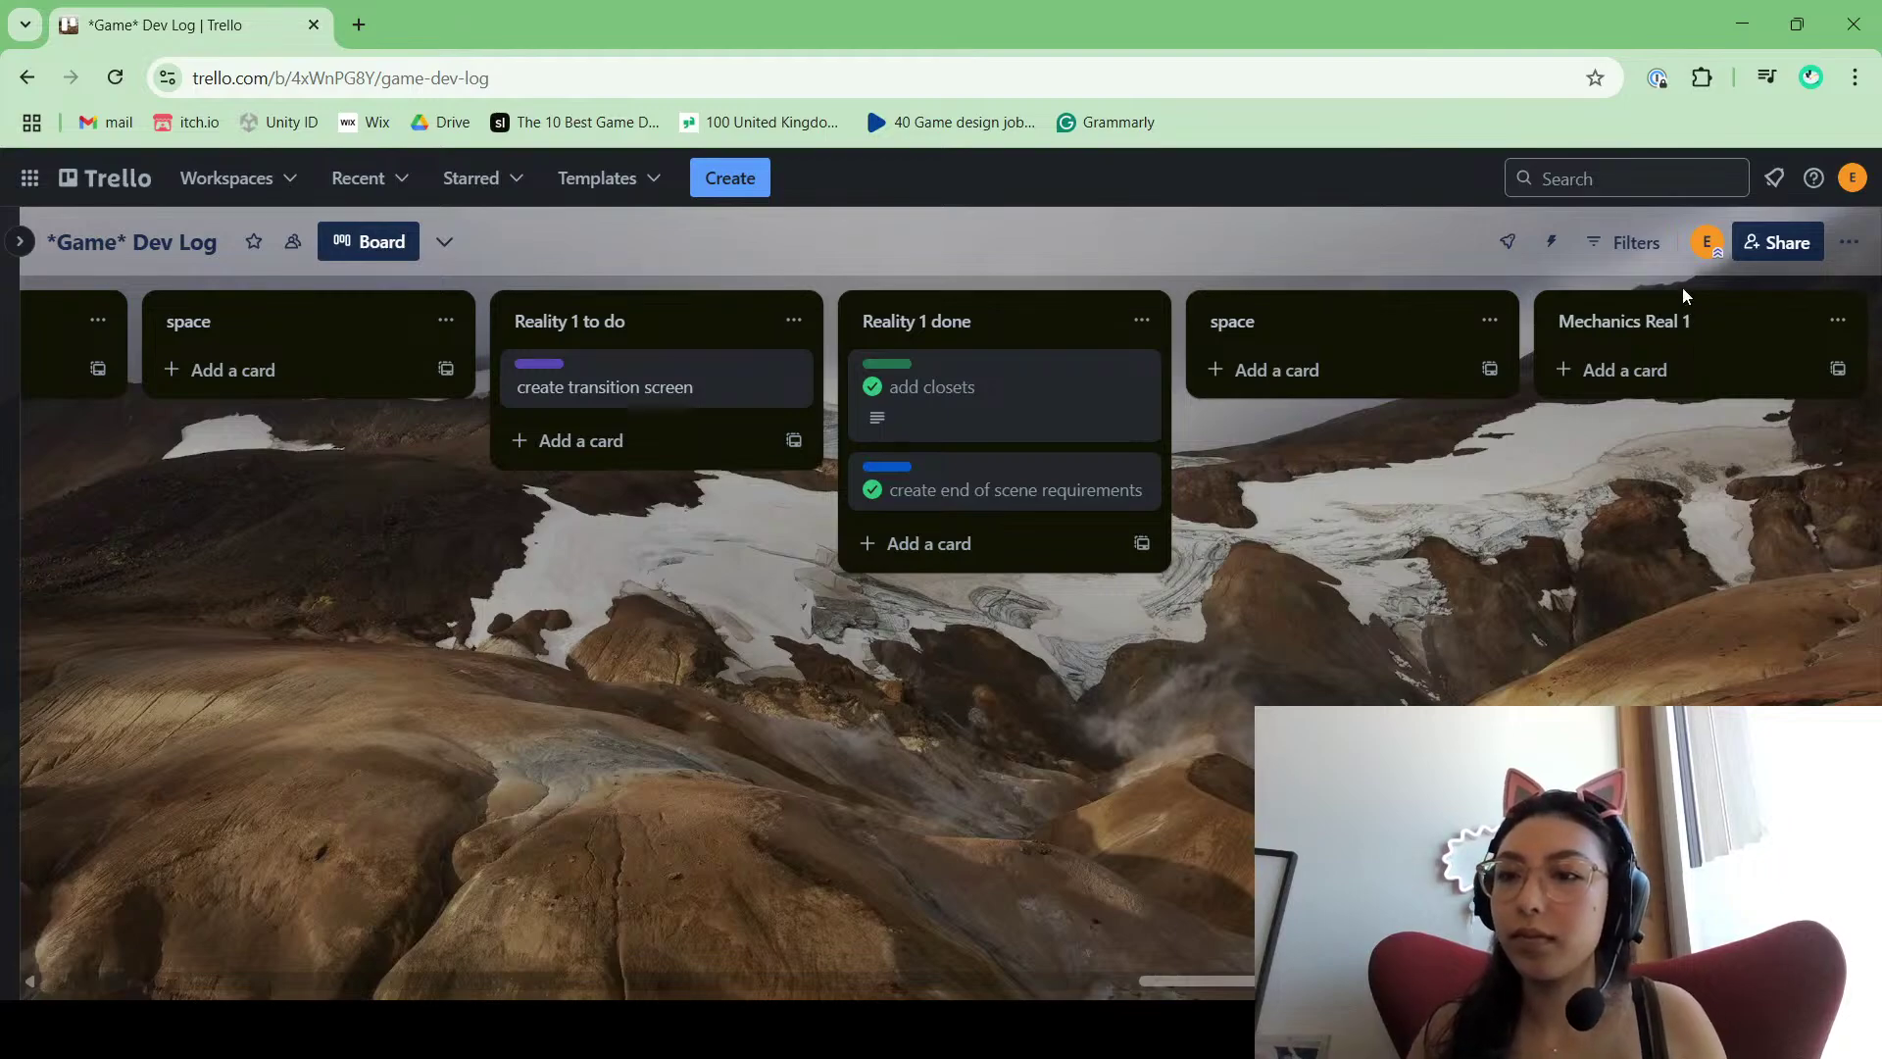
Step: Rename the "Mechanics Real 1" list as "Mechanics"
click(1715, 323)
key(BackSpace)
key(BackSpace)
key(BackSpace)
key(BackSpace)
key(BackSpace)
key(BackSpace)
key(BackSpace)
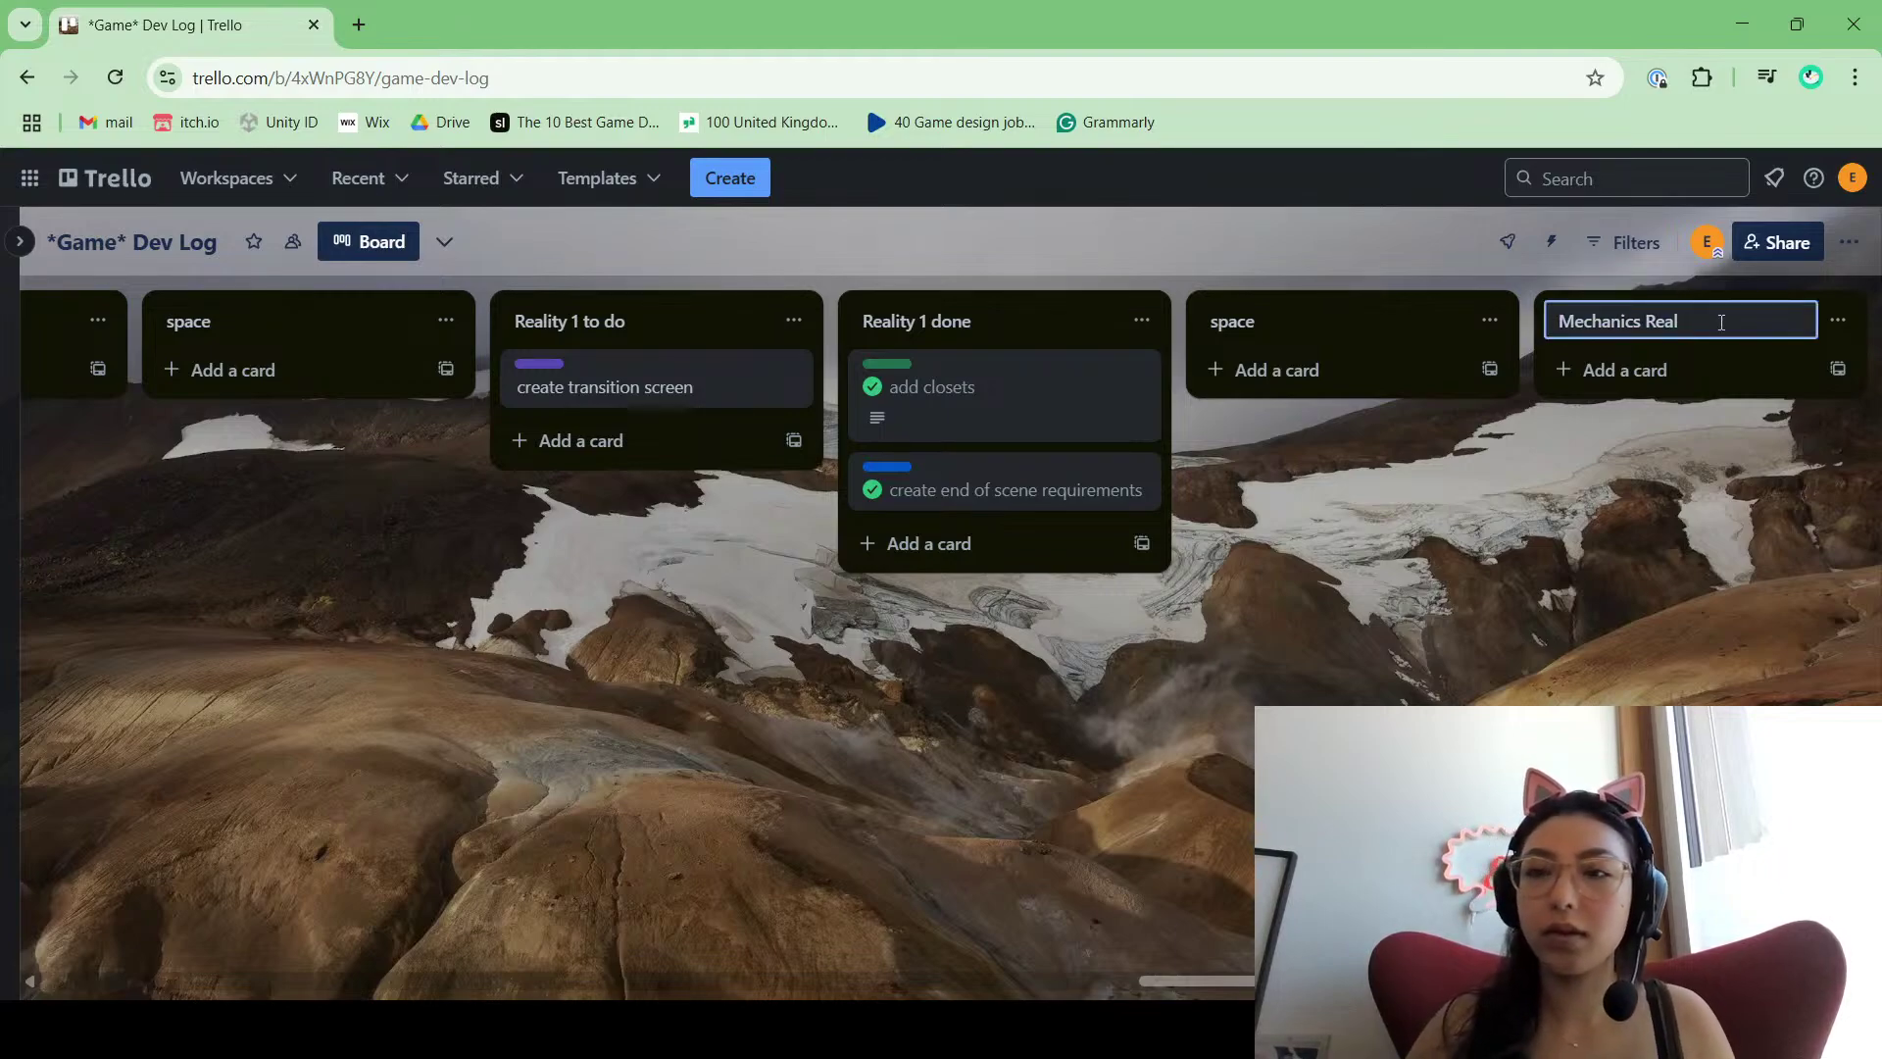
key(Return)
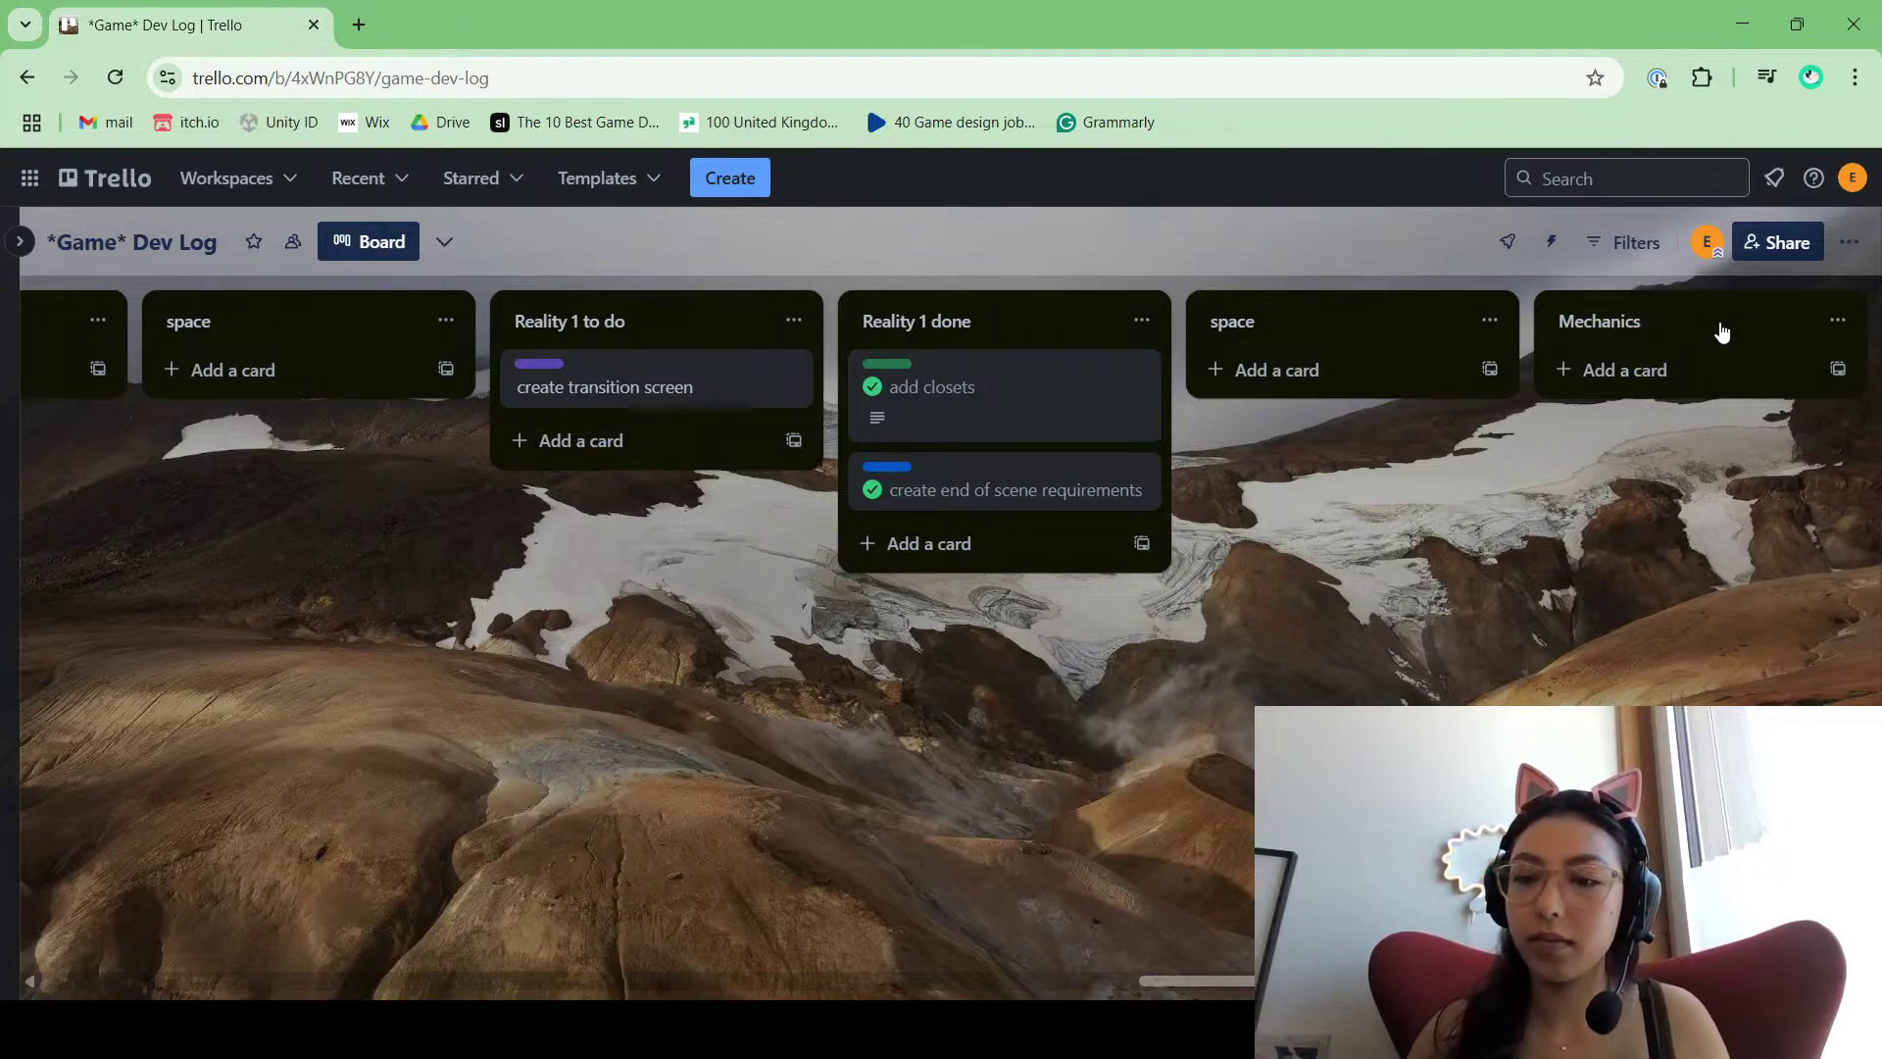
Step: Add a list named "Real 1 etc." after the Mechanics list
drag(1568, 980, 1686, 980)
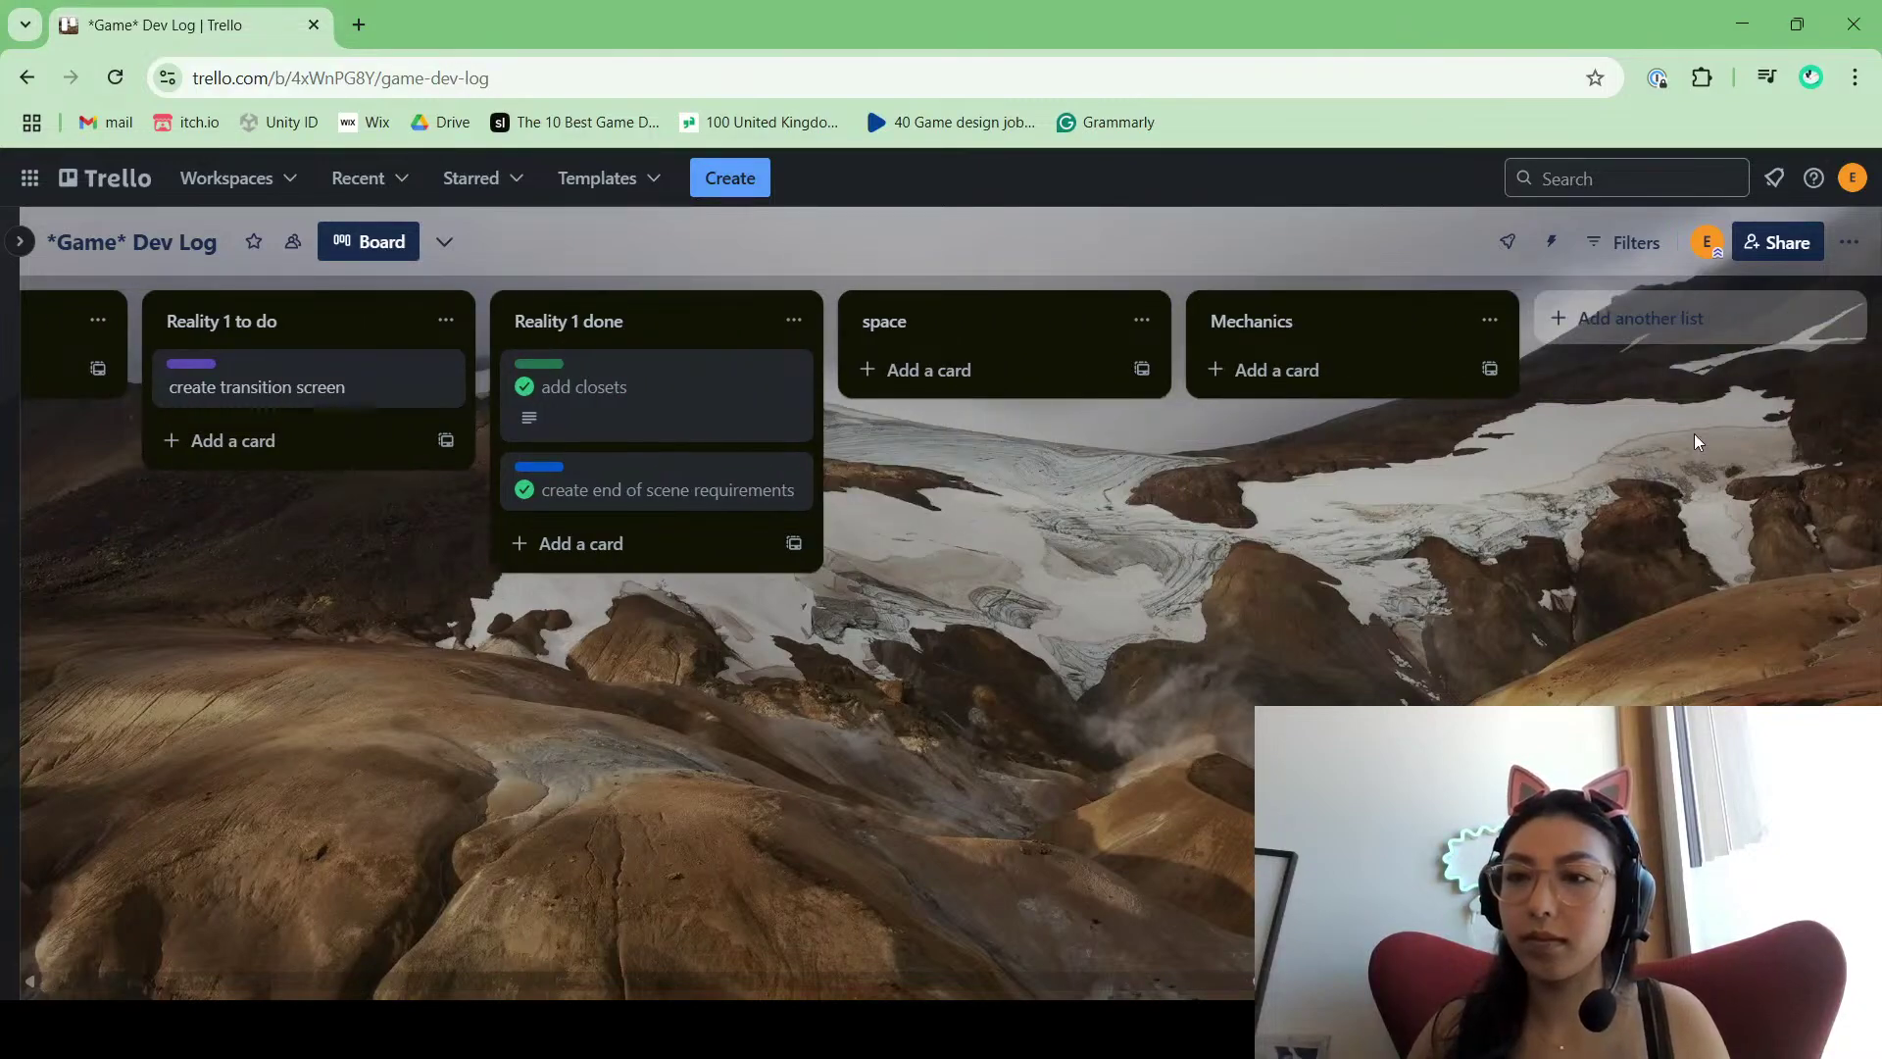
click(1703, 319)
text(Real 1--)
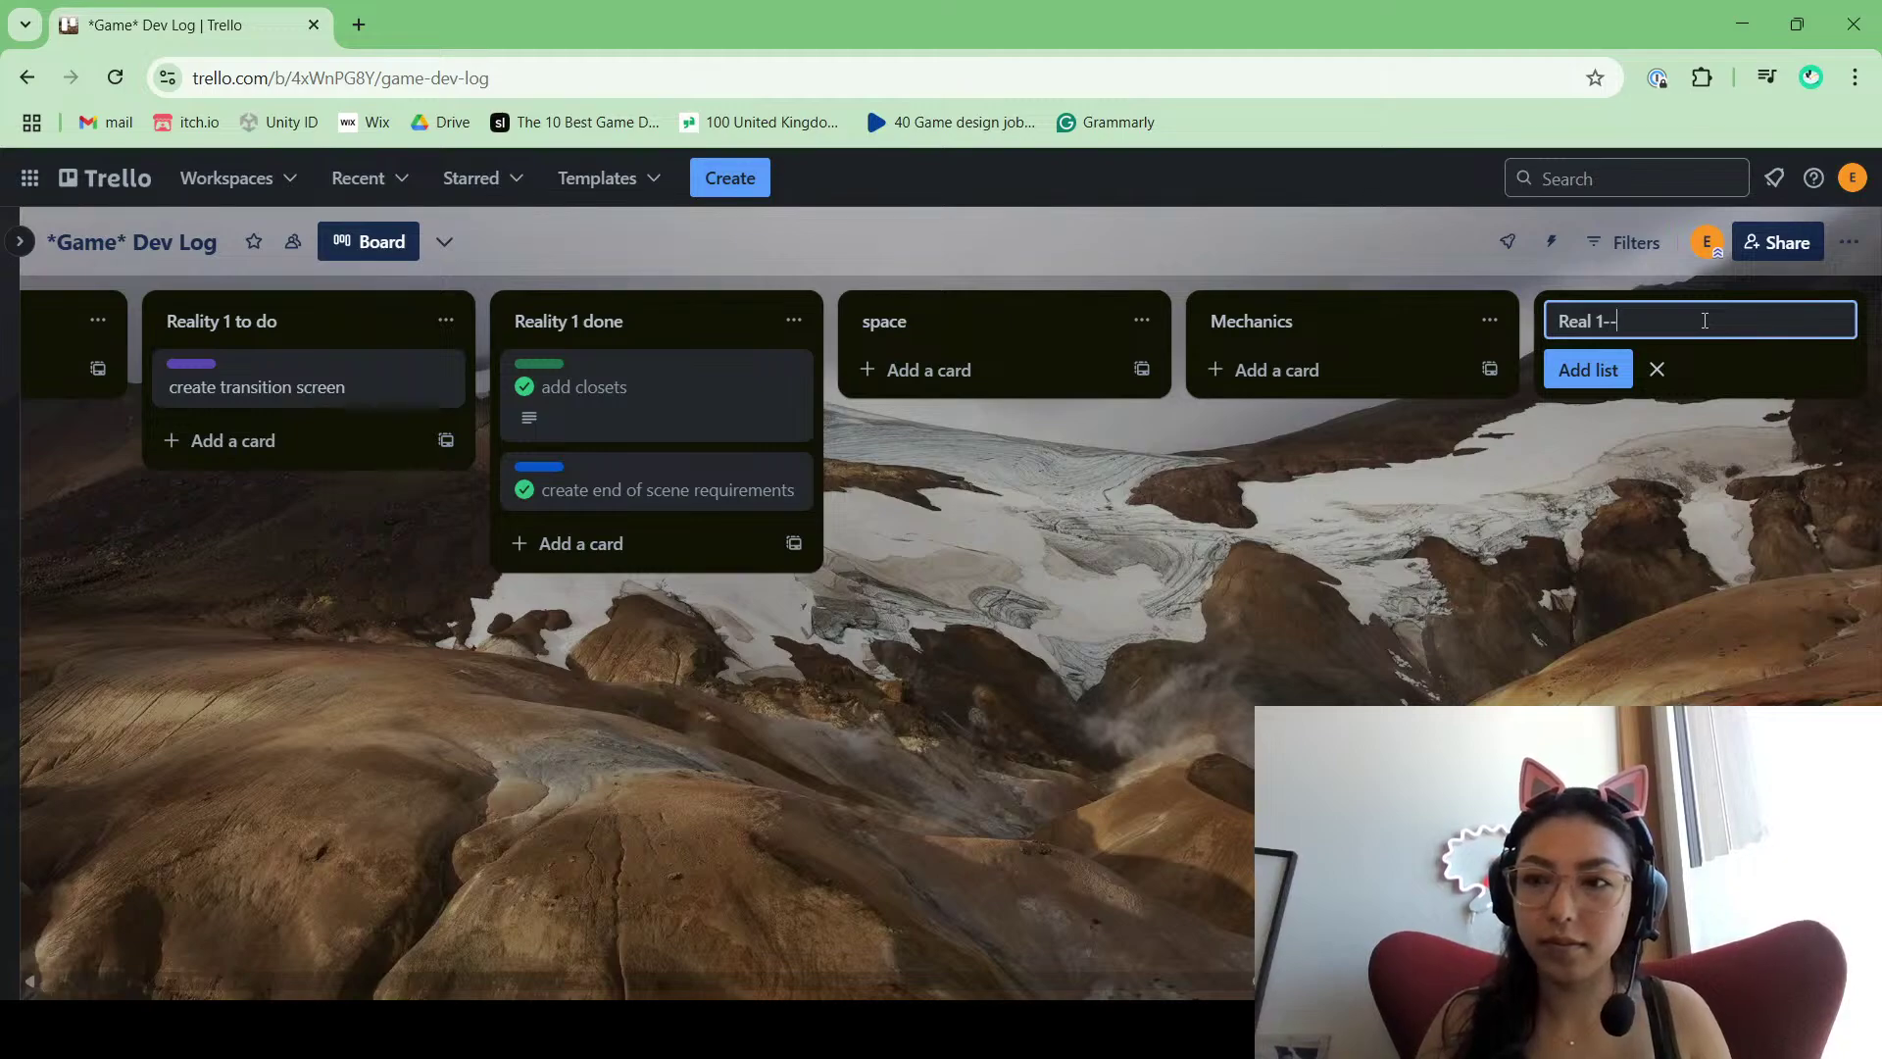
key(BackSpace)
key(BackSpace)
text(etc.)
key(Return)
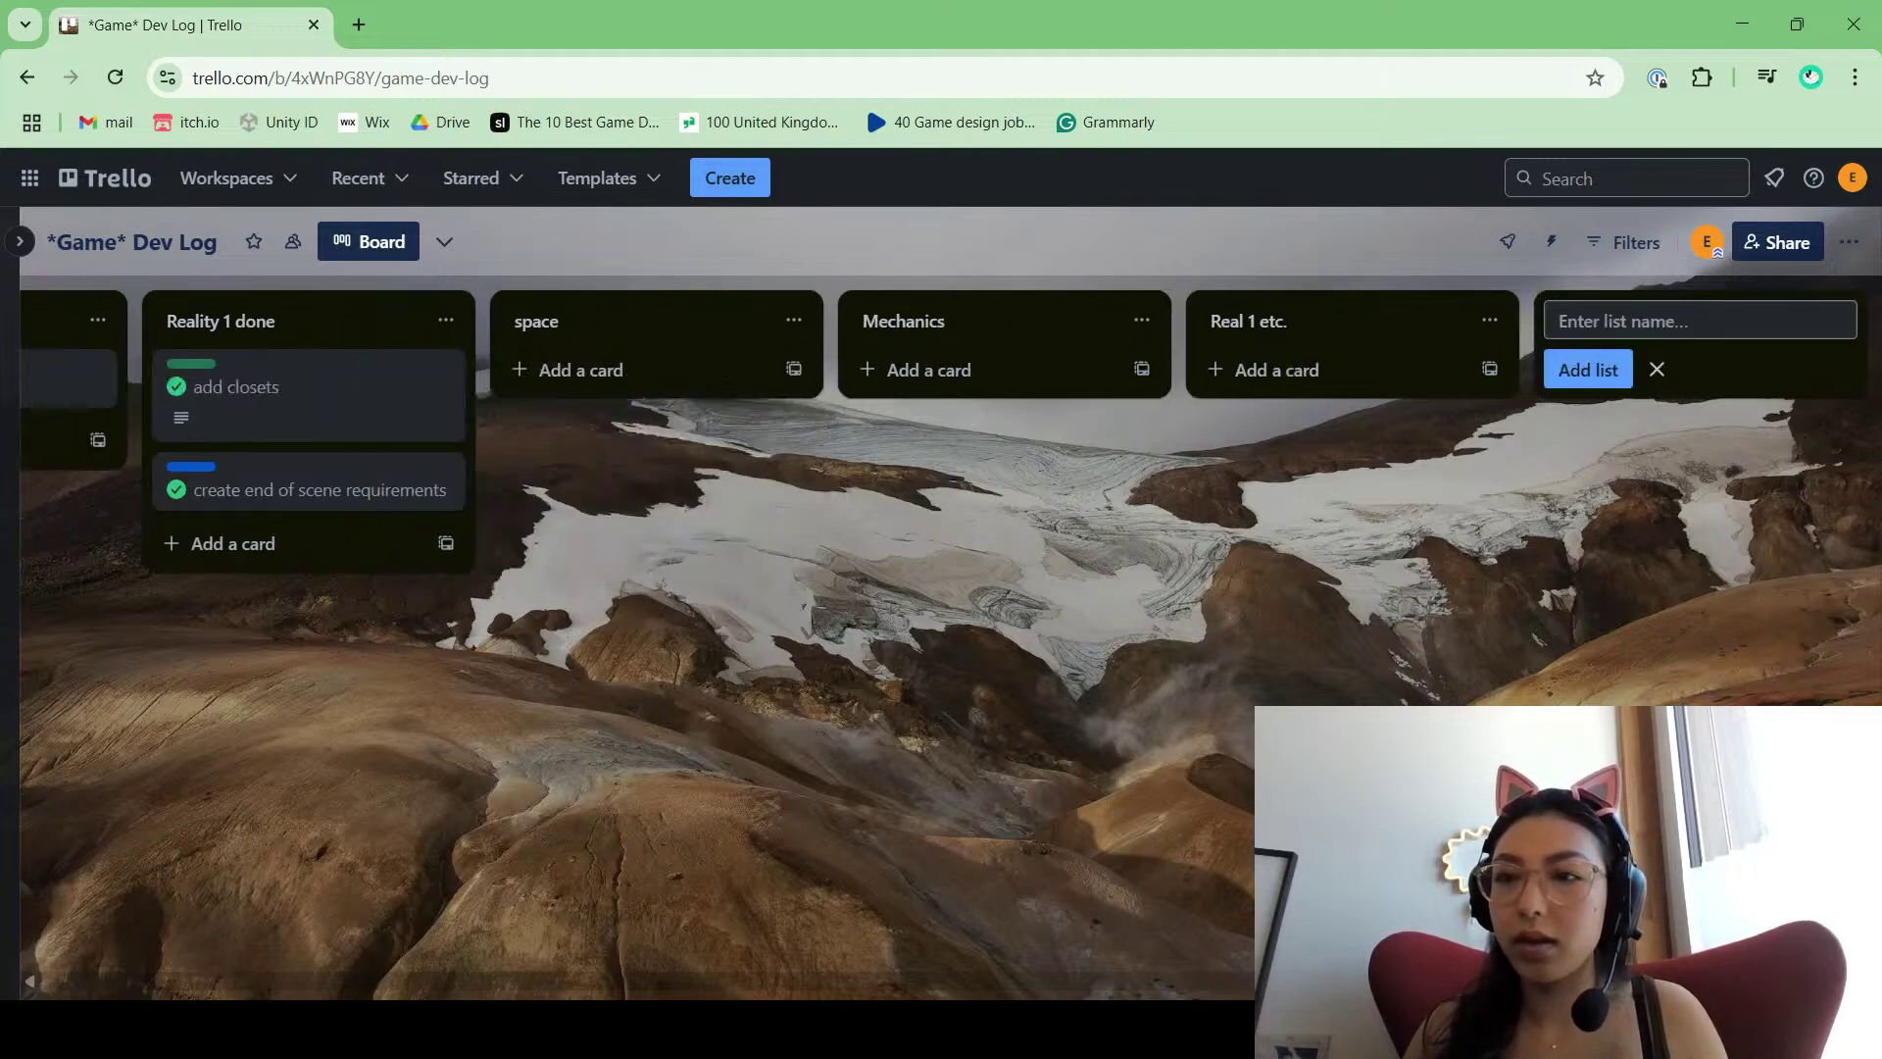
Step: Add two more lists at the end of the board, named "Art, level design etc." and "real 1 etc."
text(Art, level,)
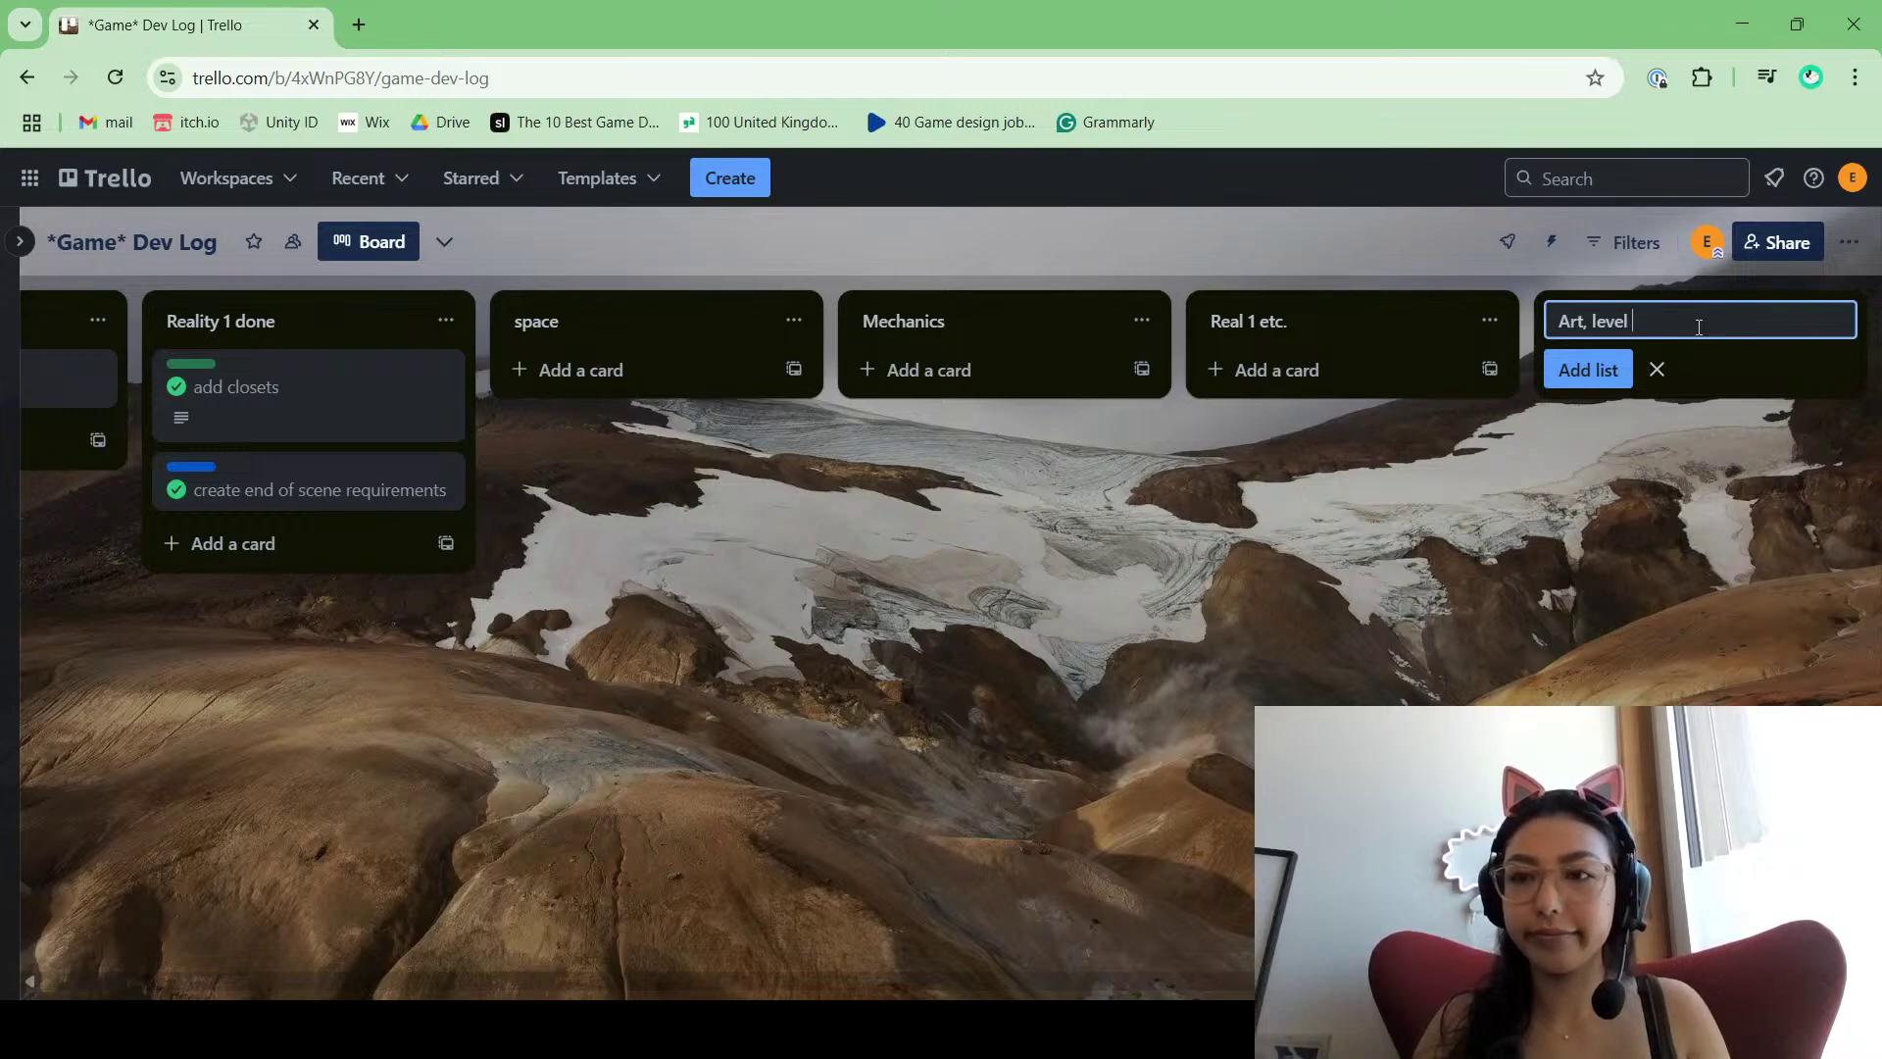
key(BackSpace)
text(design etc.)
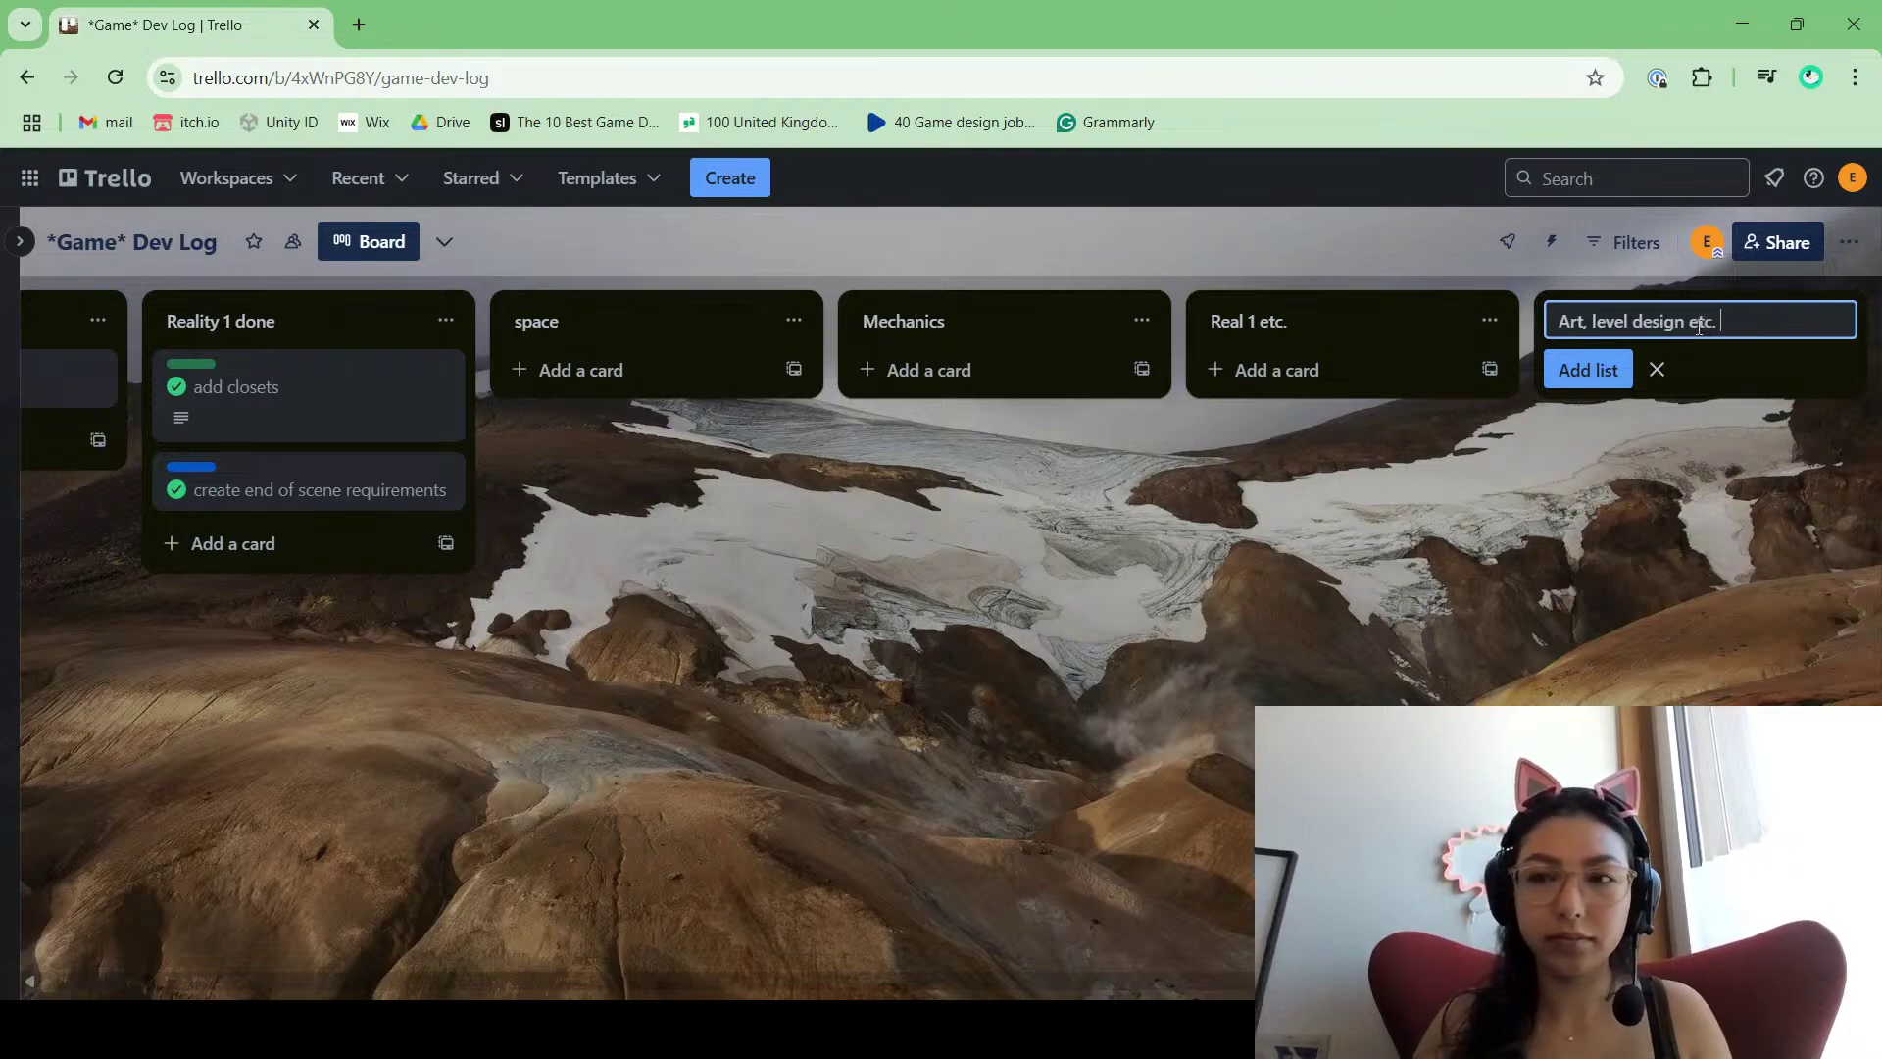
key(Return)
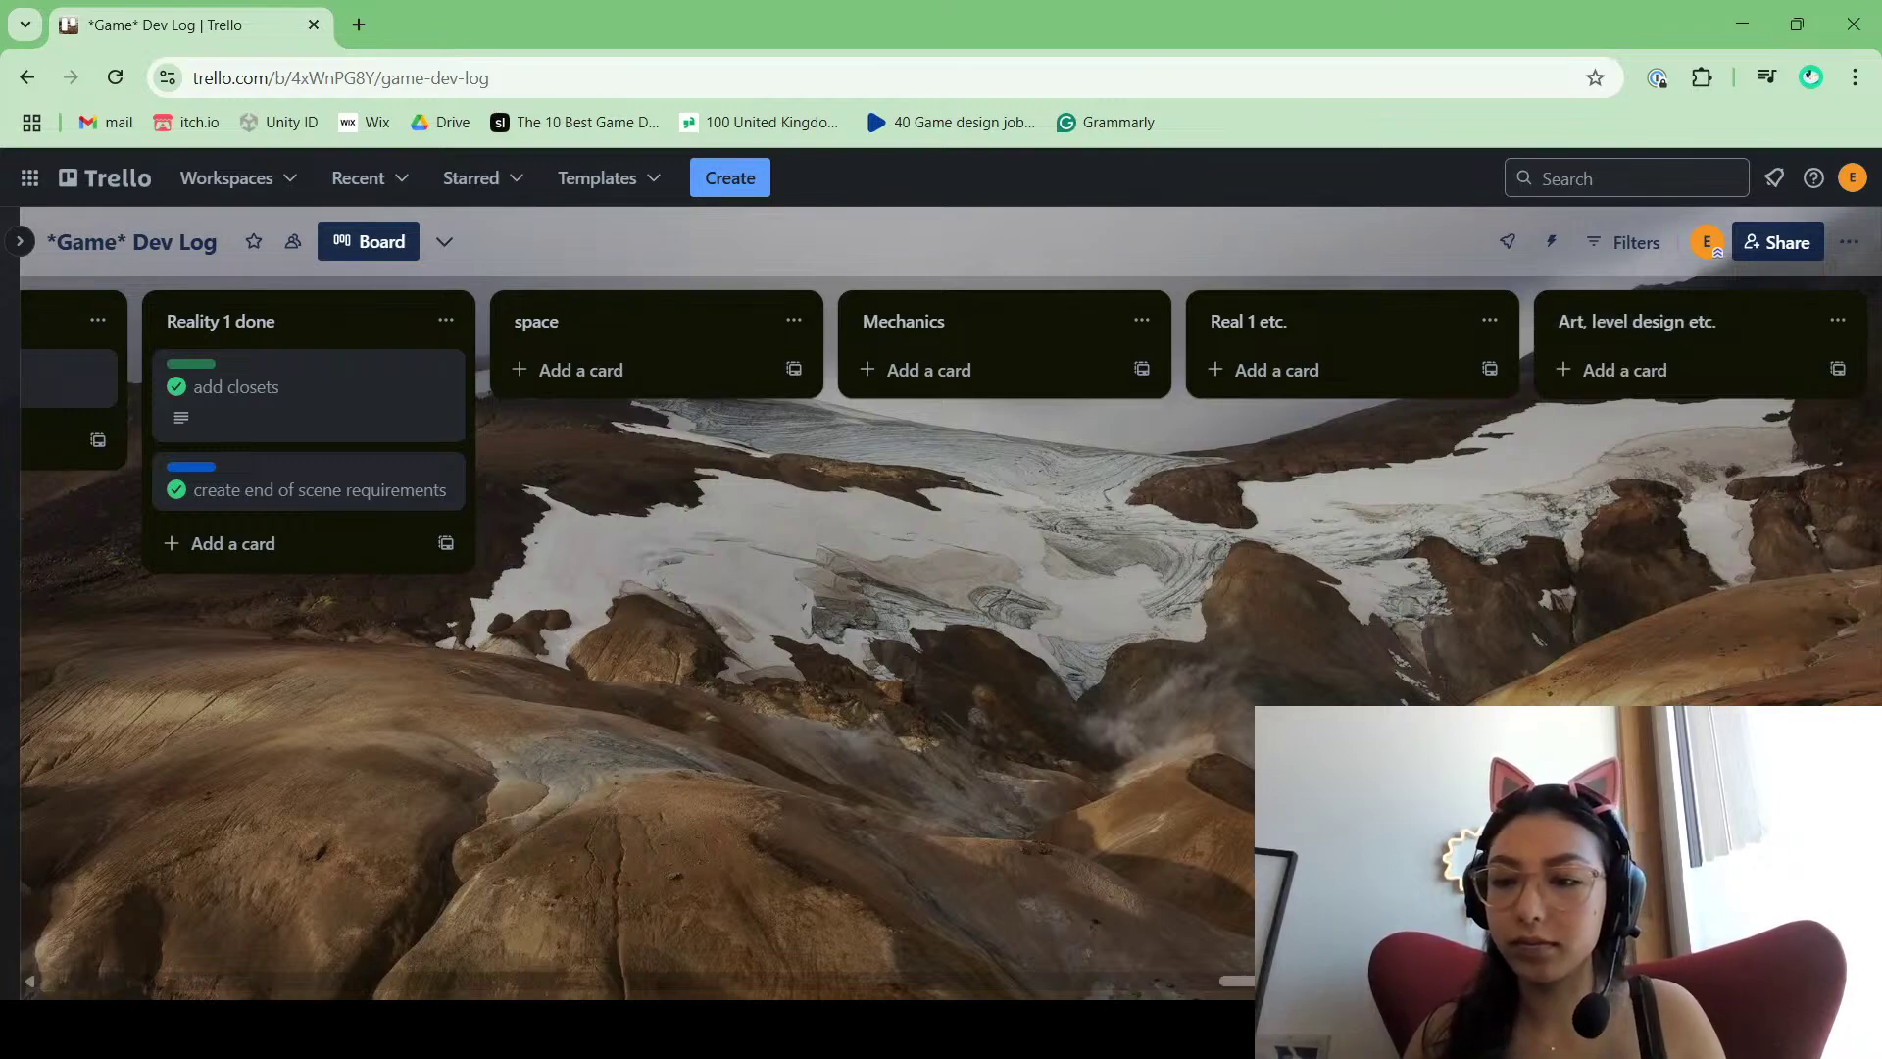
text(r)
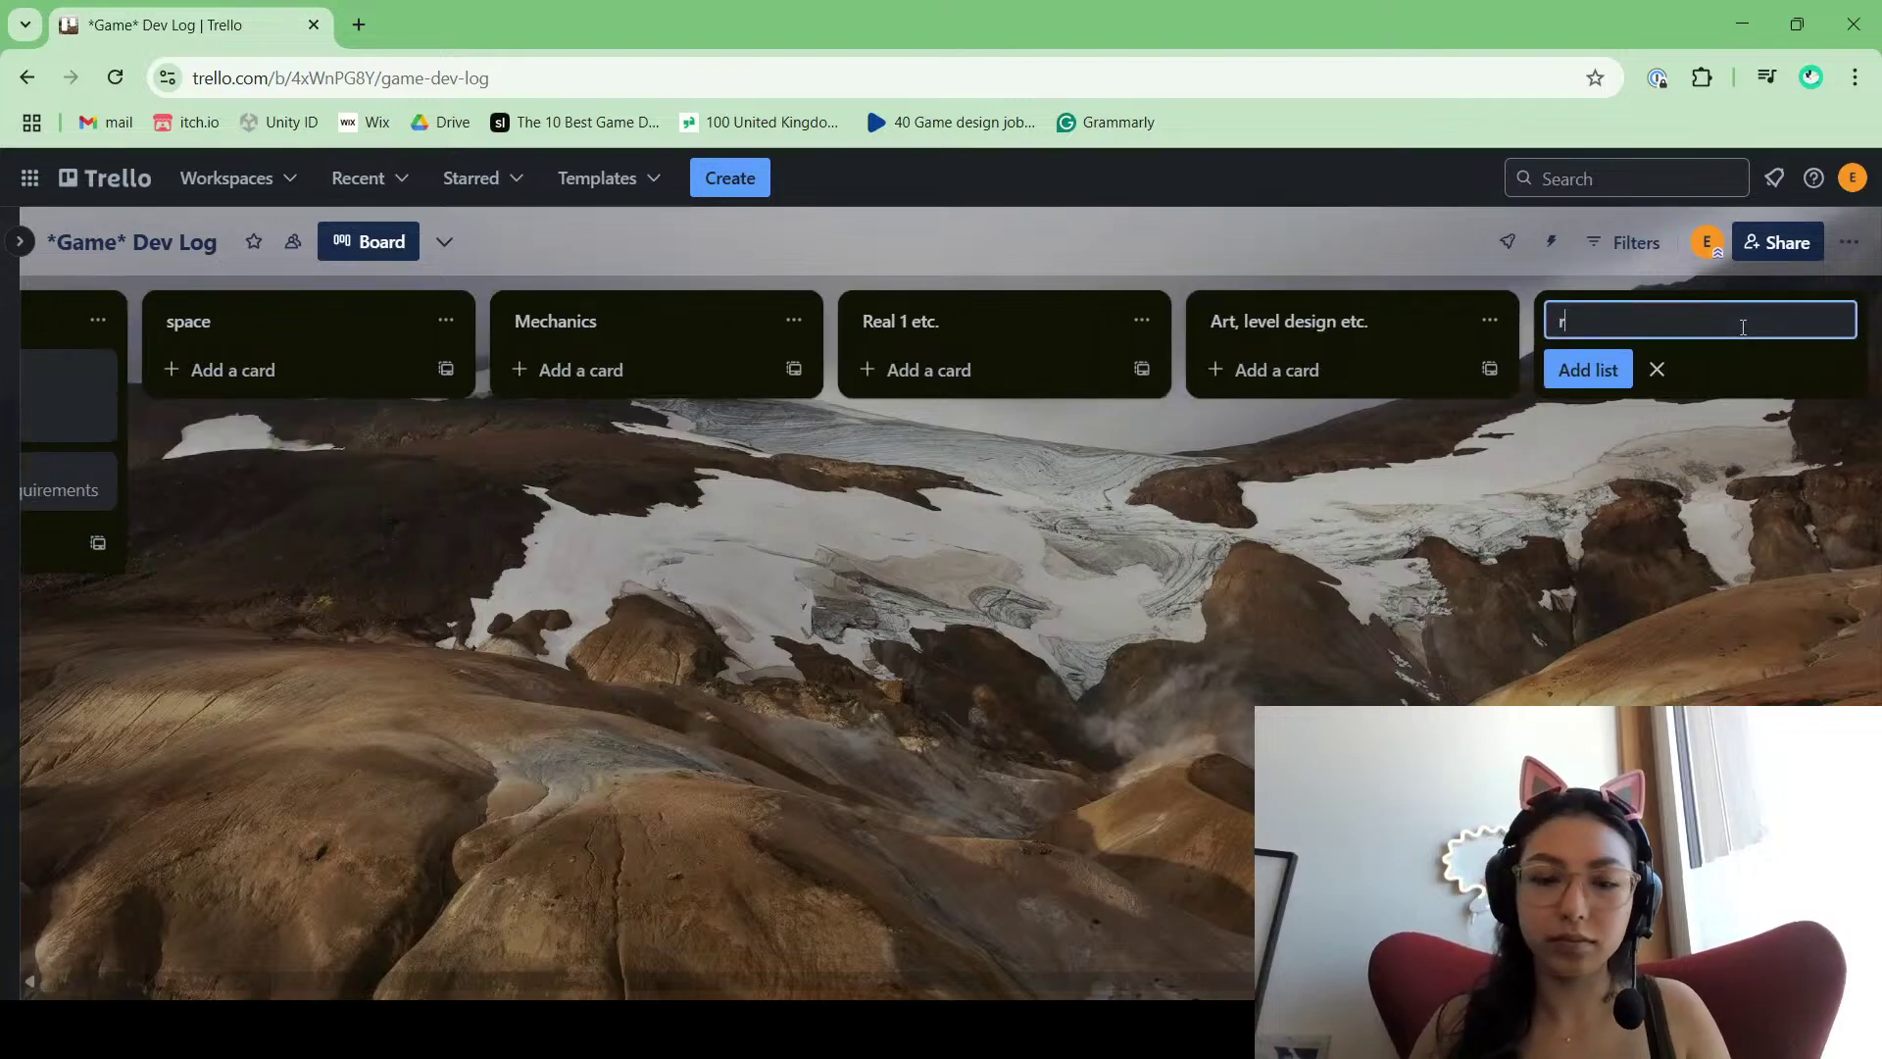
text(eal 1 etc.)
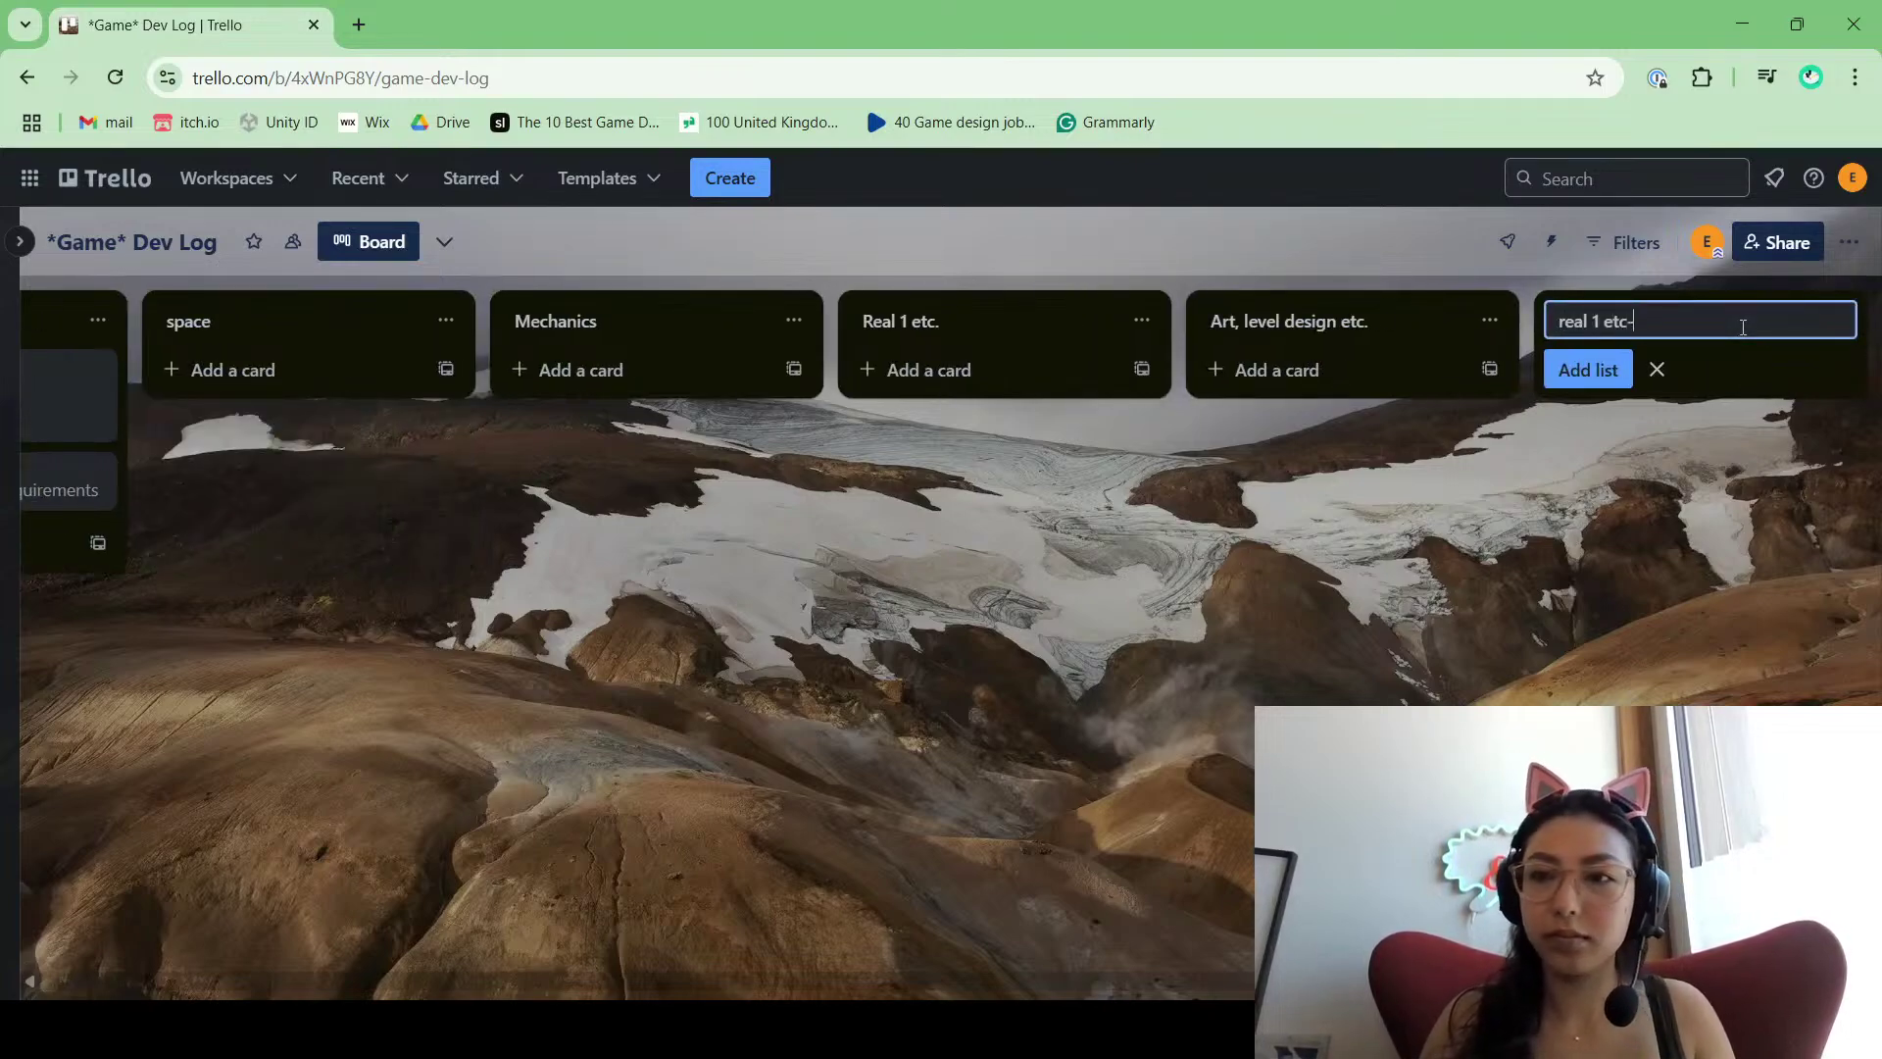
key(Return)
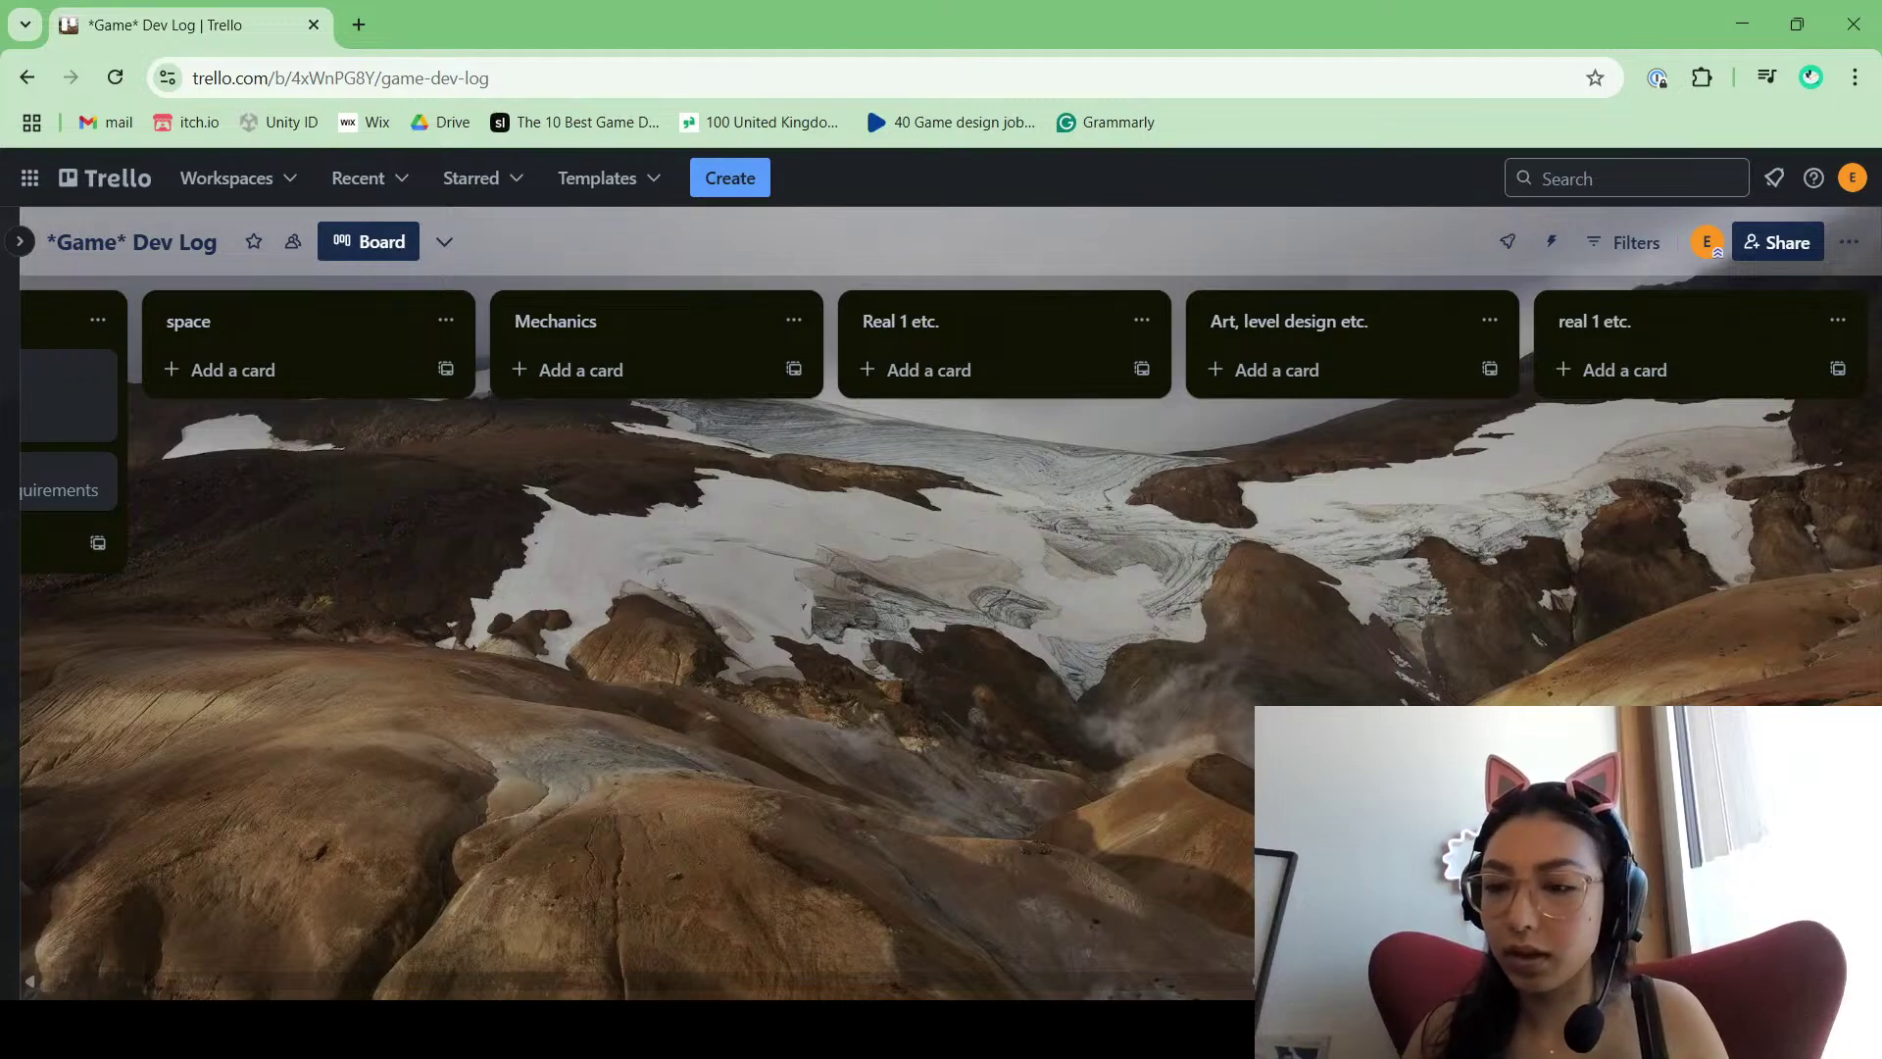
Step: Add a "Narrative design" list at the end of the board, followed by another list named "Real 1 etc."
drag(1578, 981, 1676, 981)
click(1680, 316)
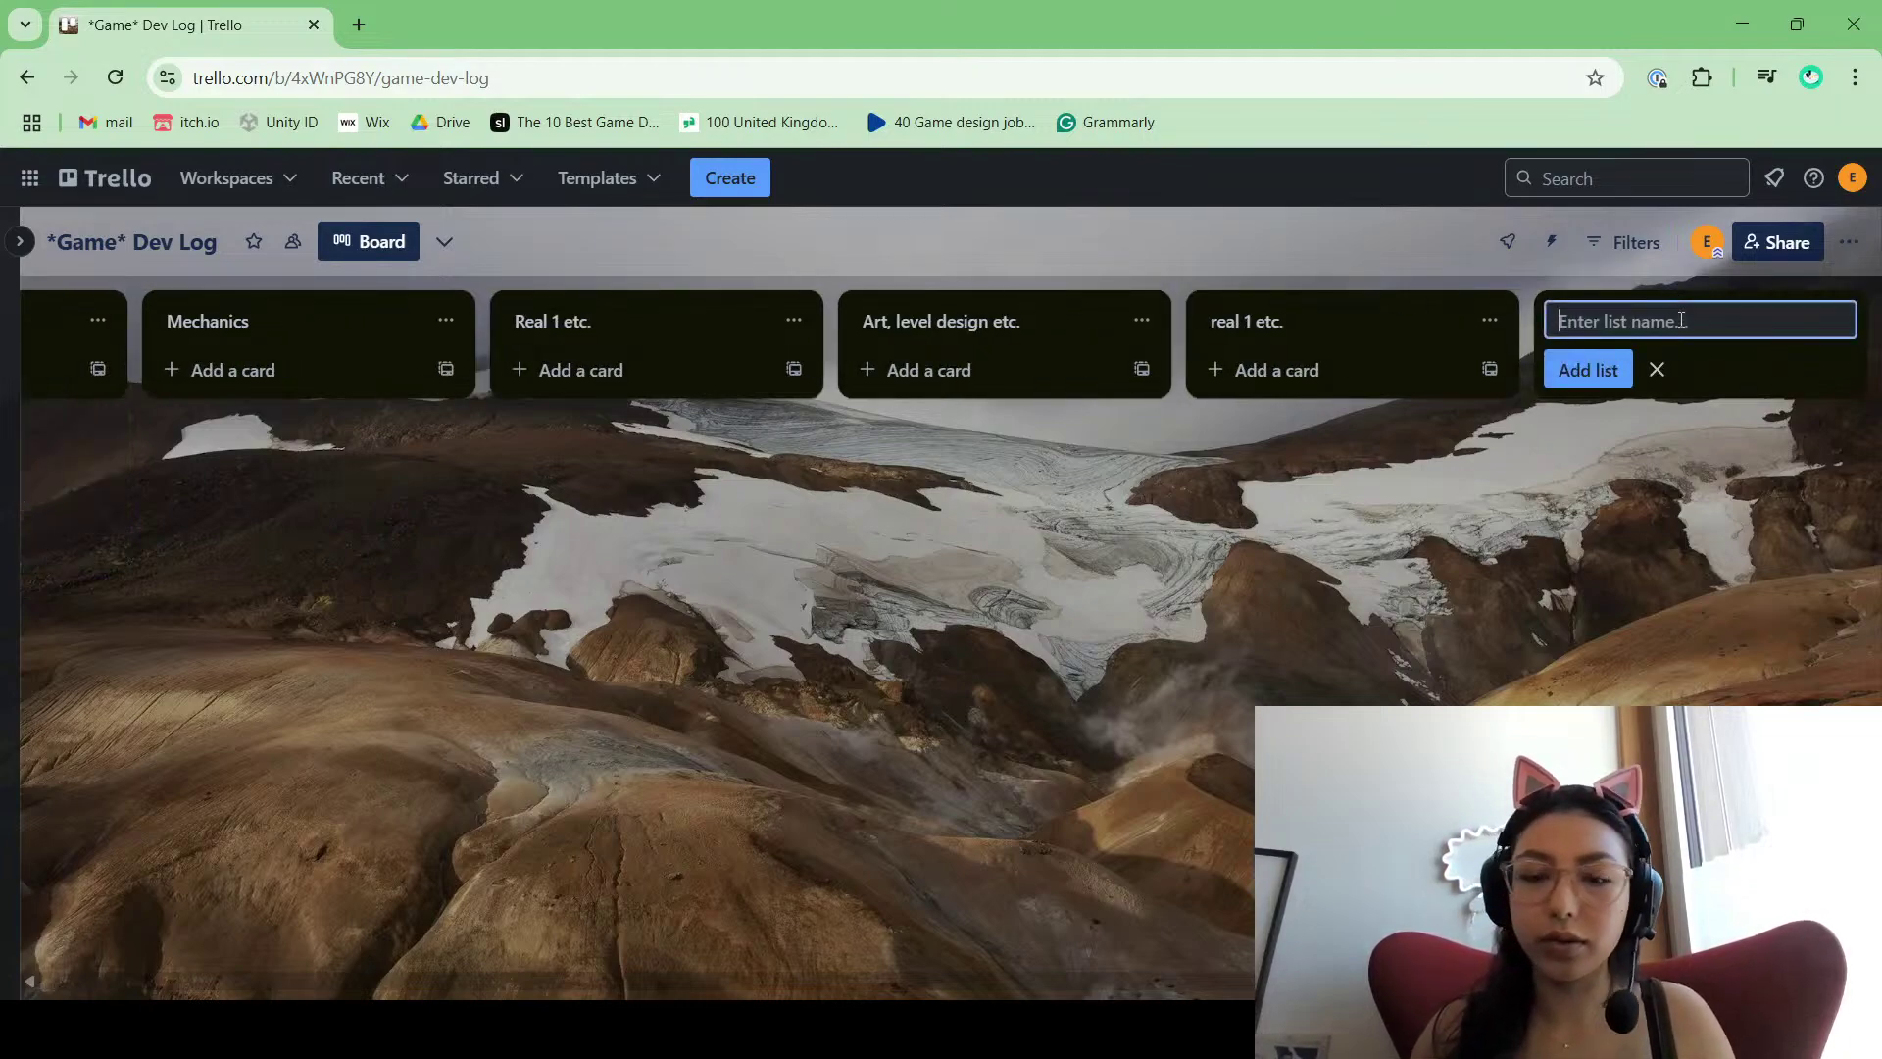
text(Natrat)
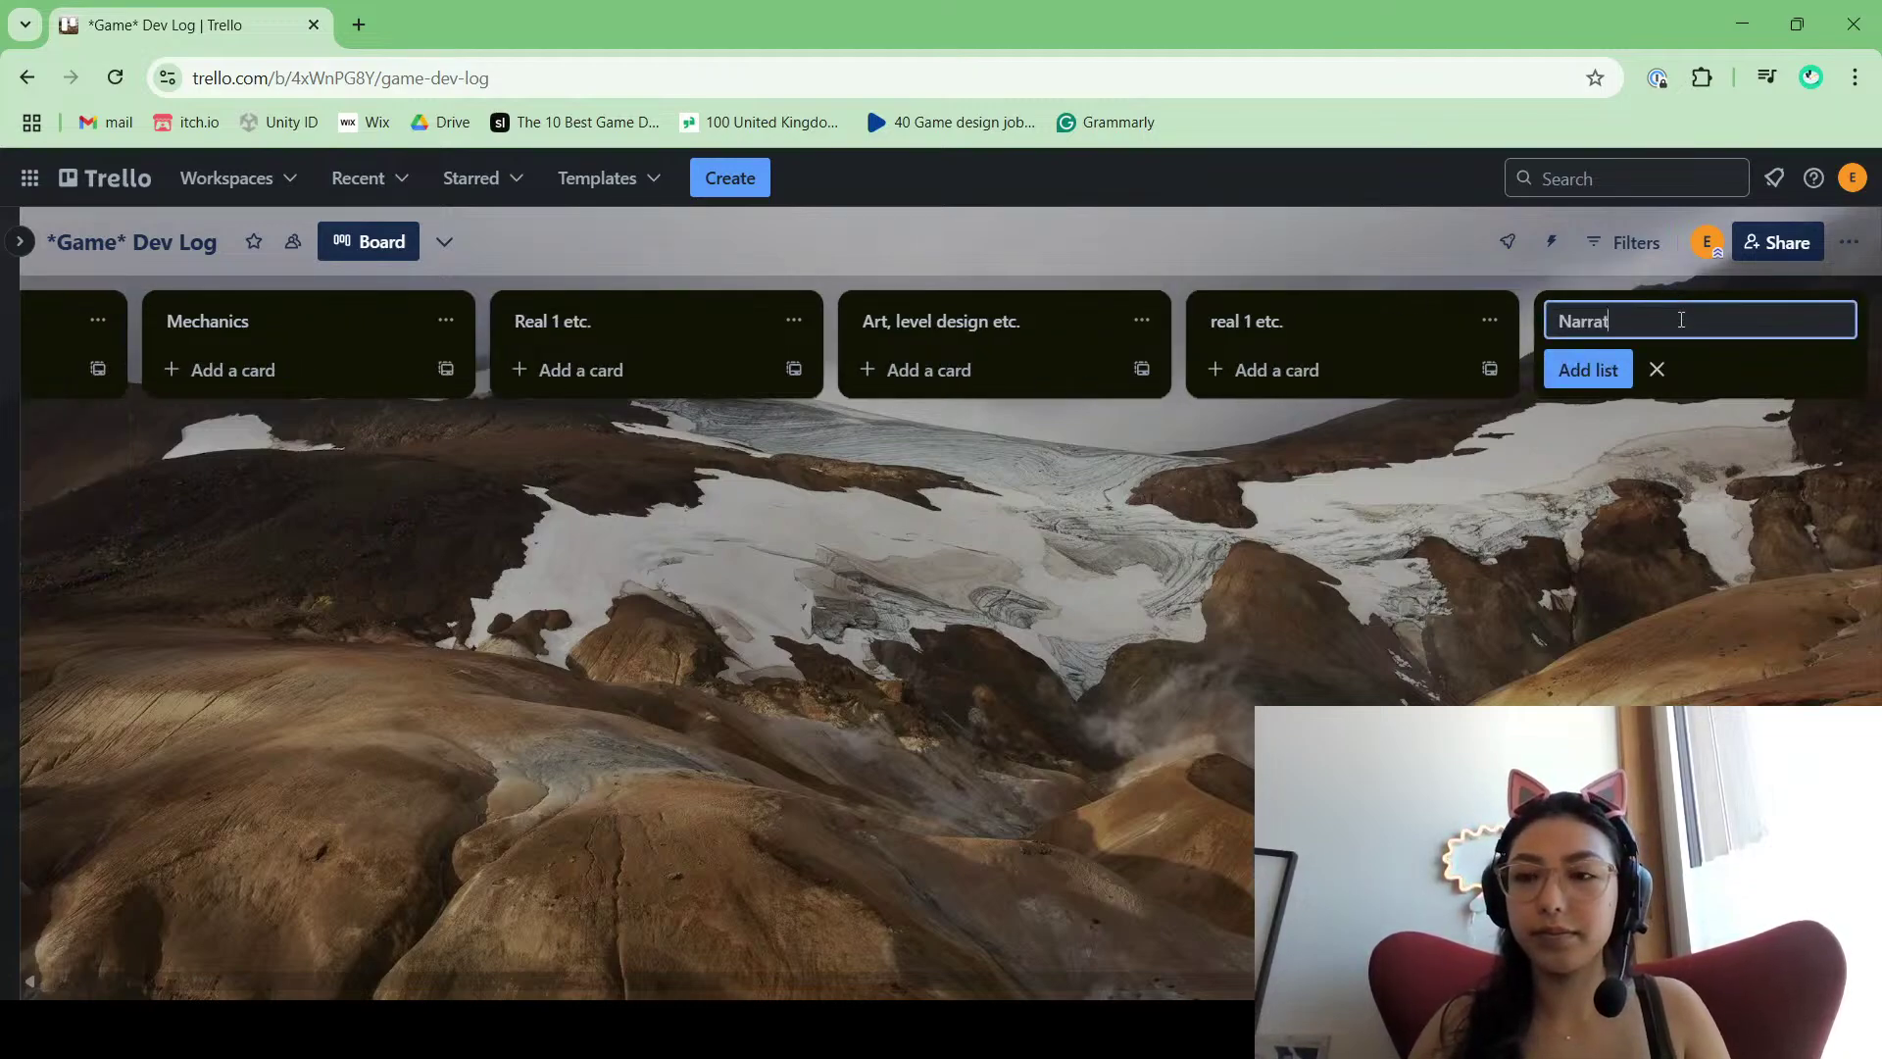
text(ive design)
key(Return)
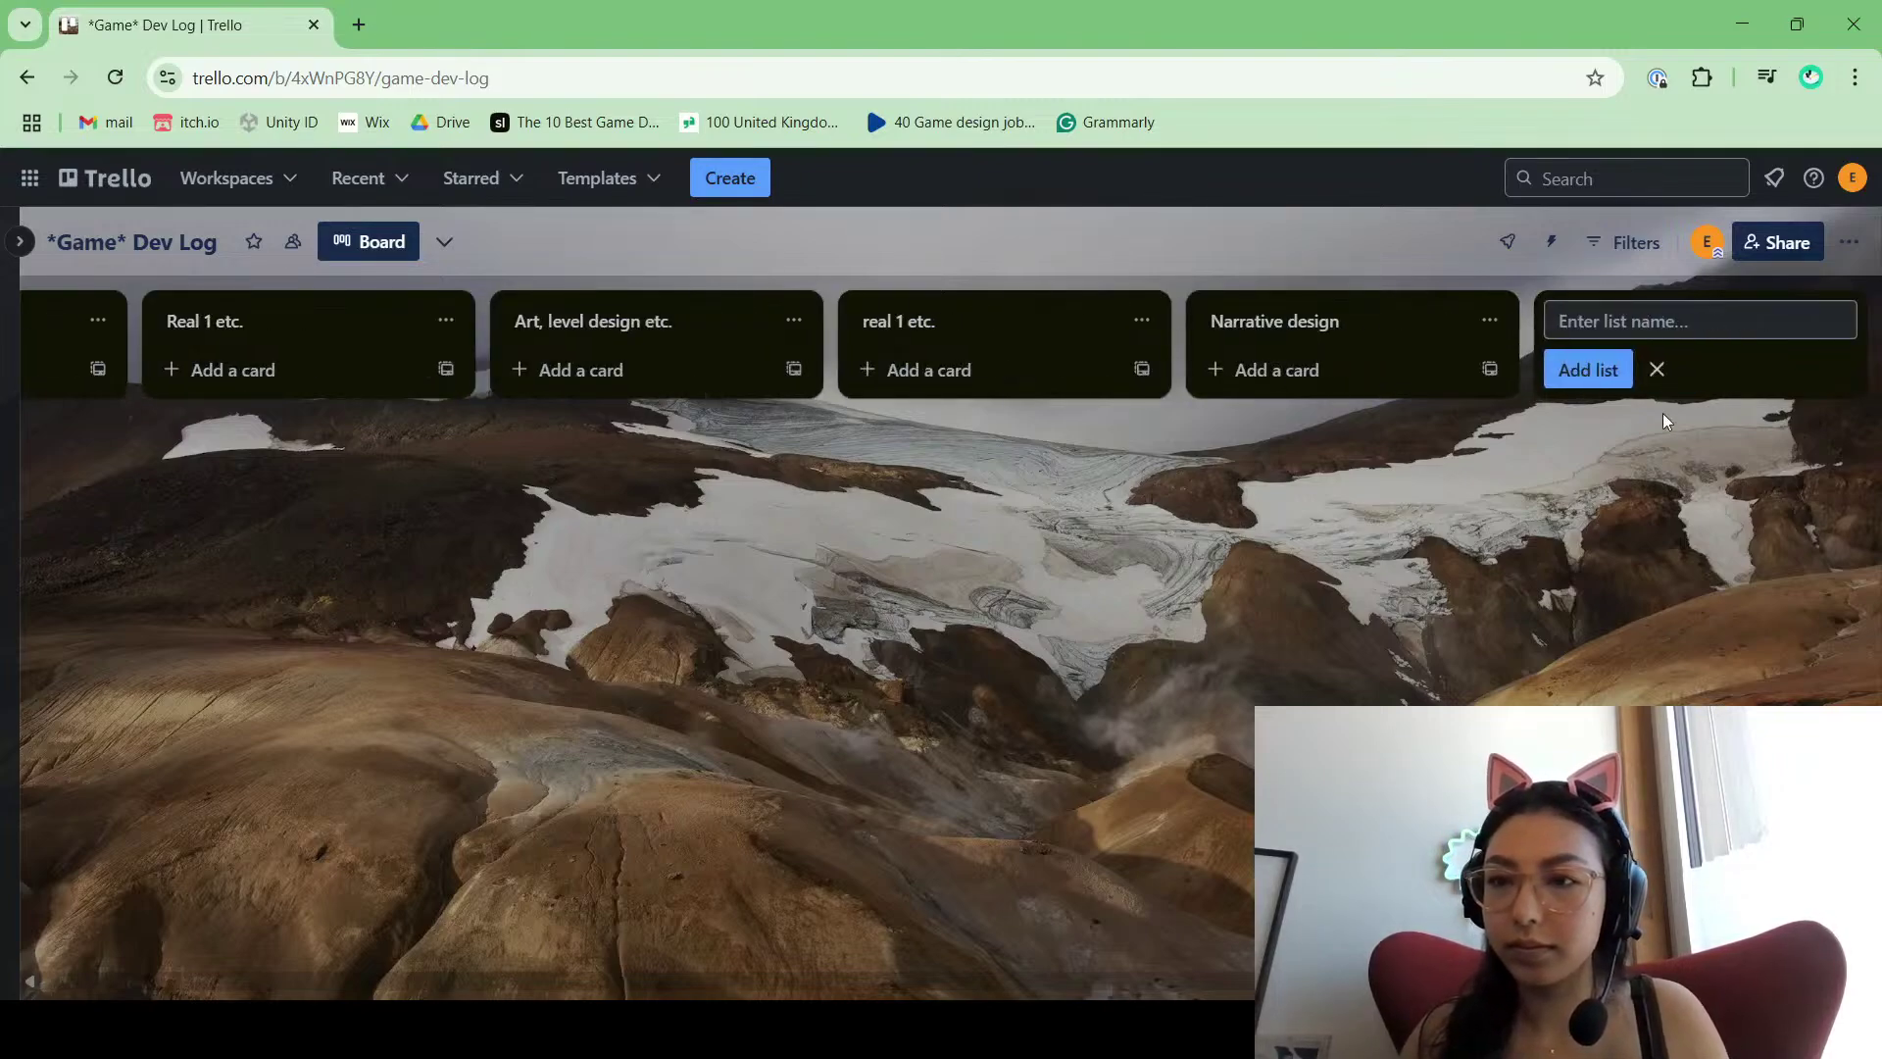
text(Real )
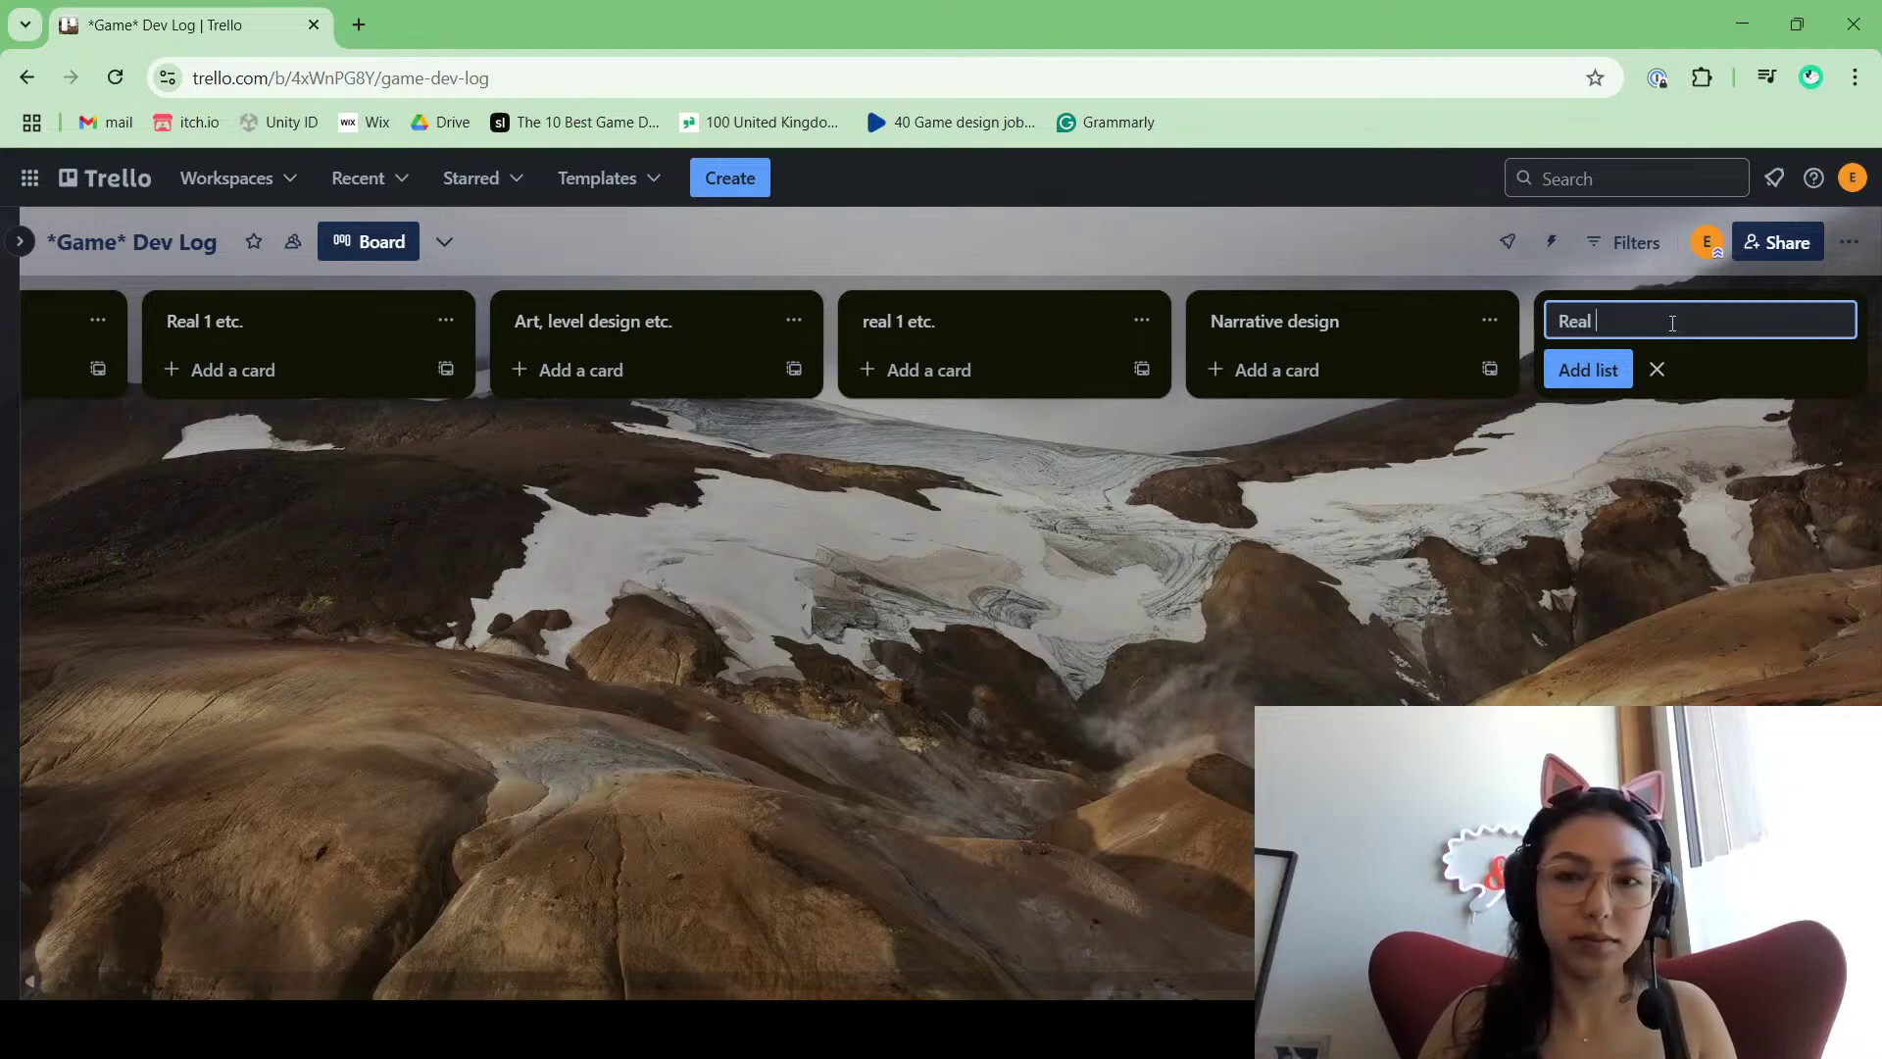
text(1 etc.)
key(Return)
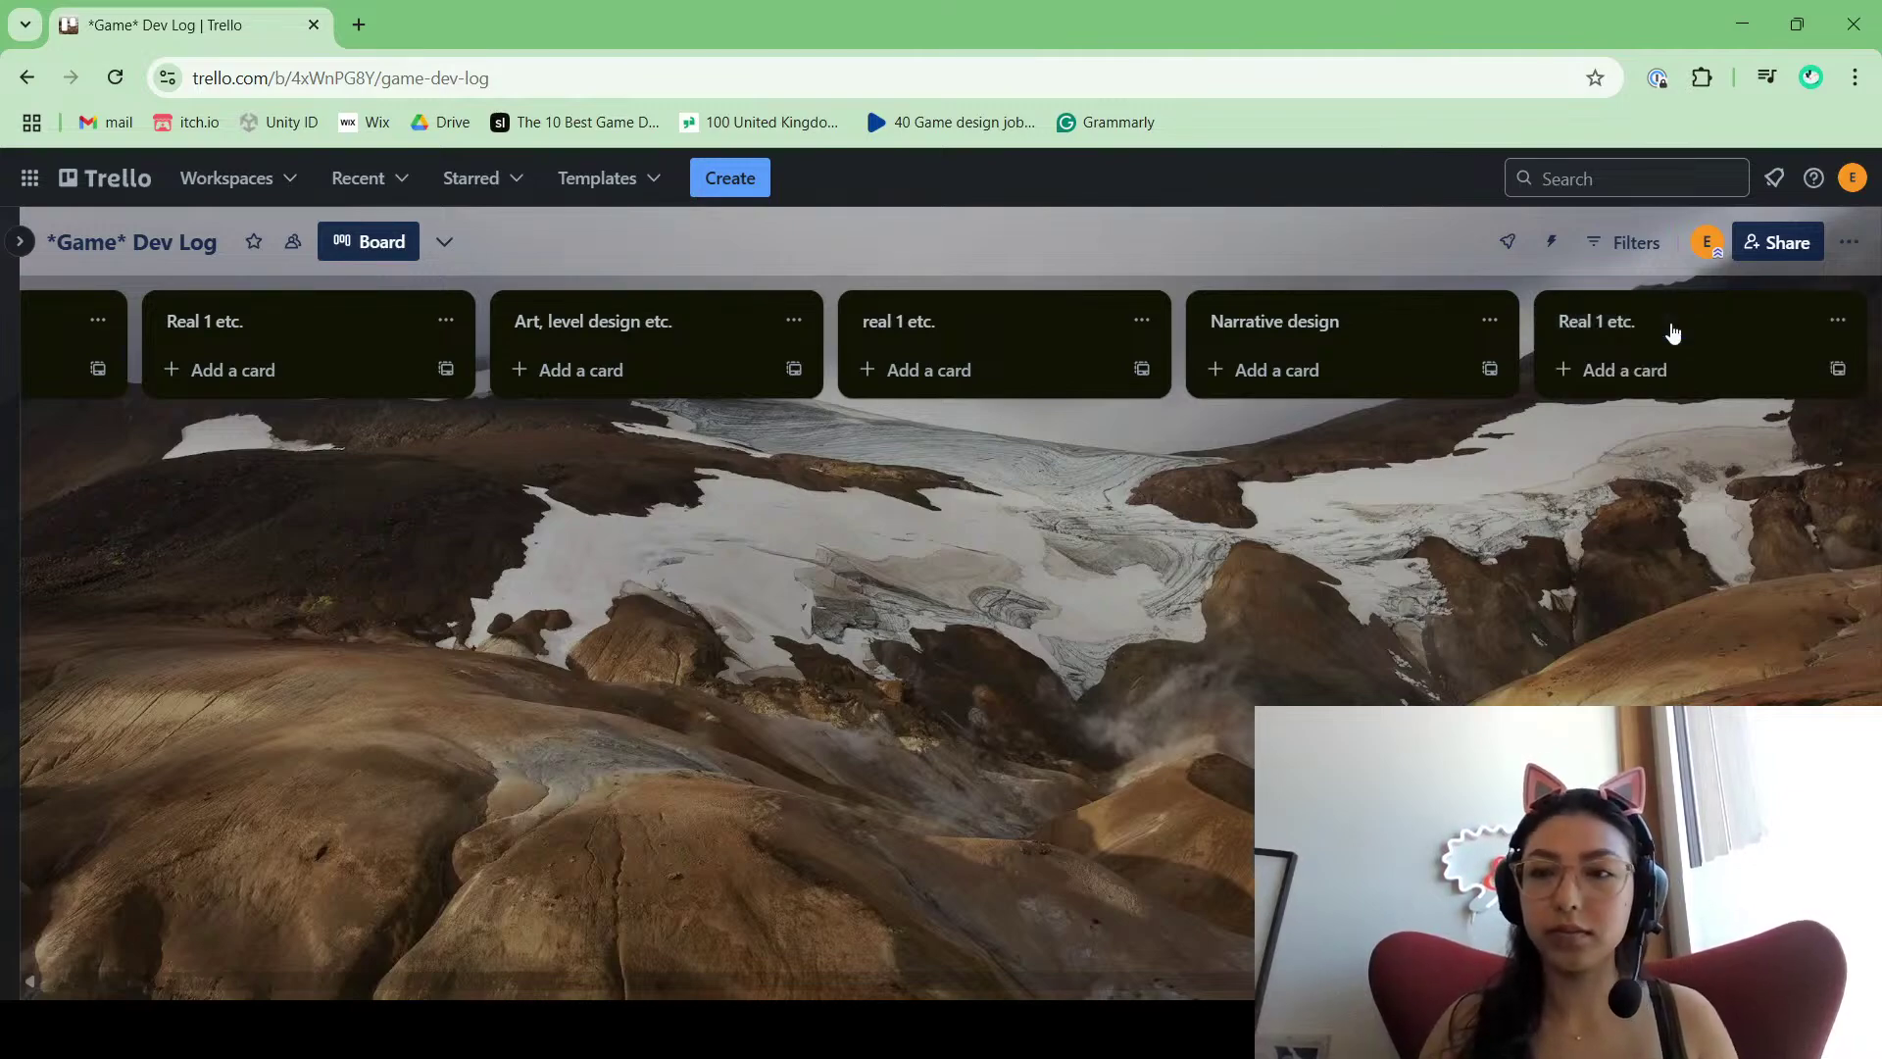
Step: Add cards titled "jump", "walk" and "shovel" to the Mechanics list
scroll(1000, 596, left, 5)
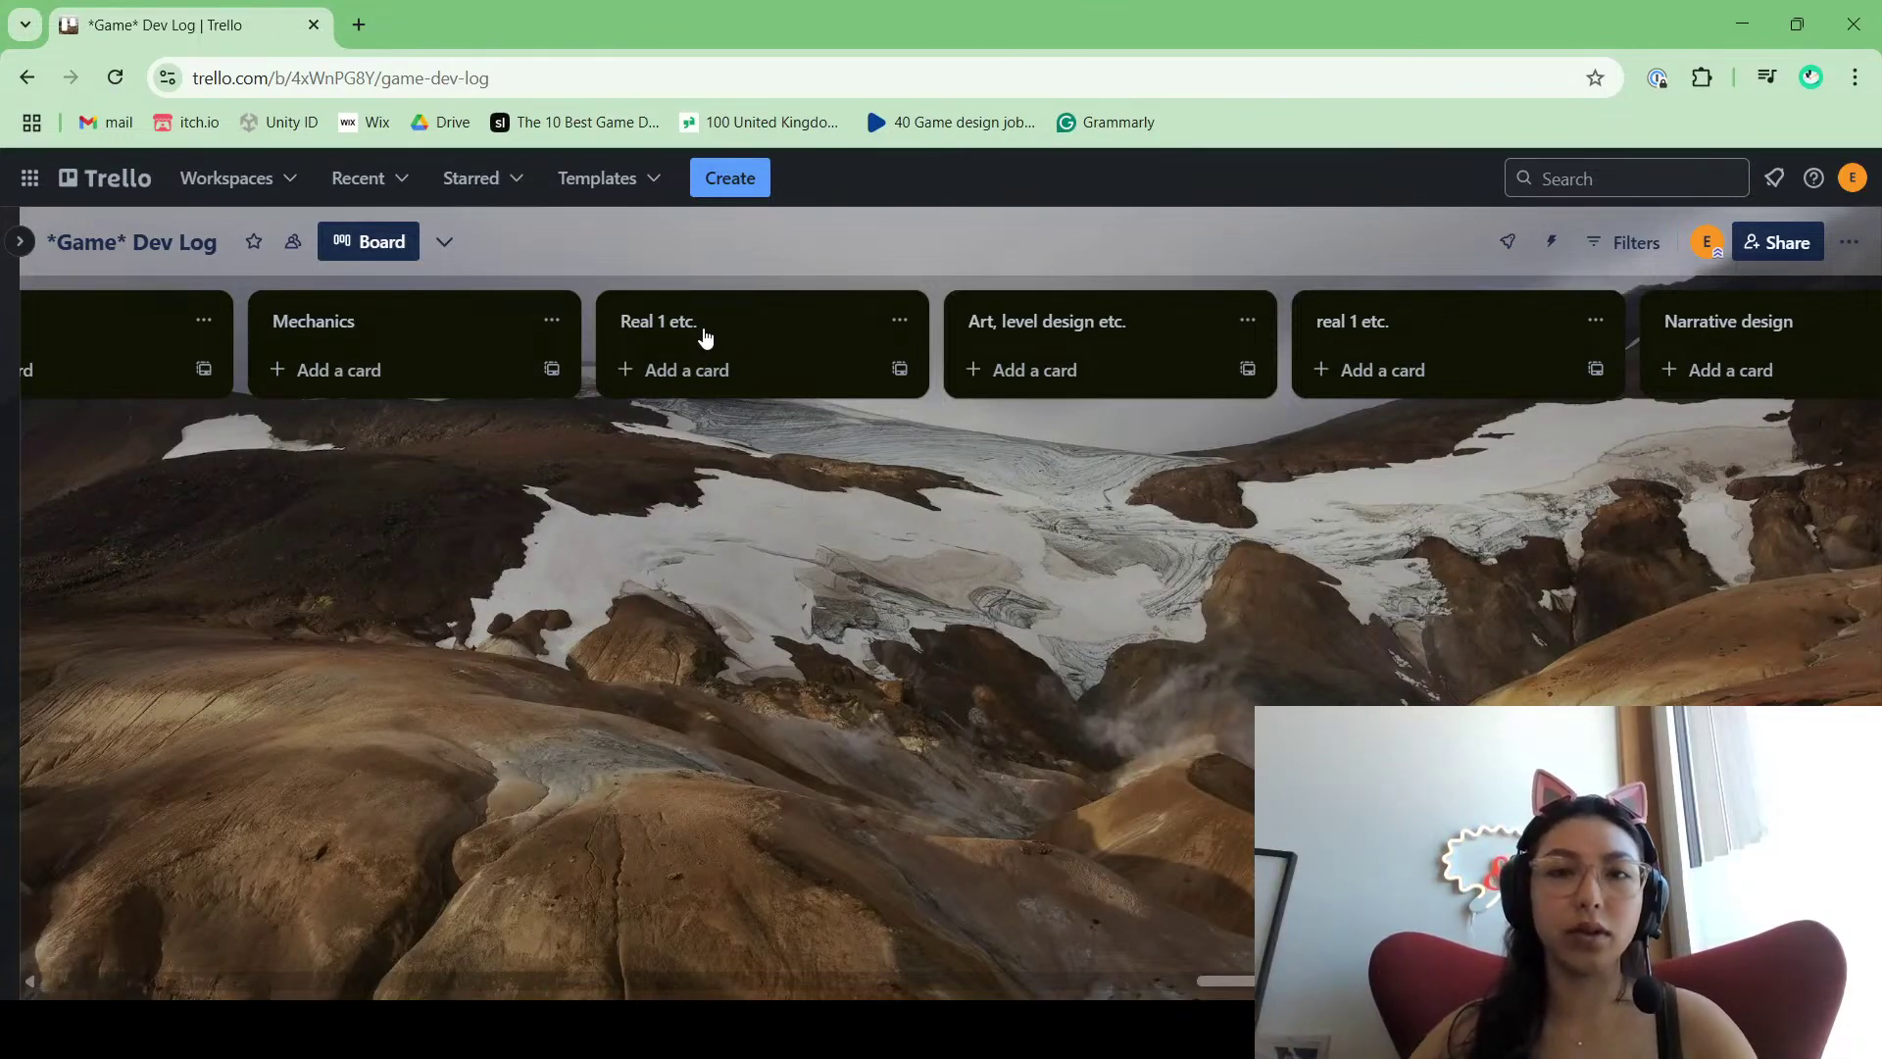
click(333, 370)
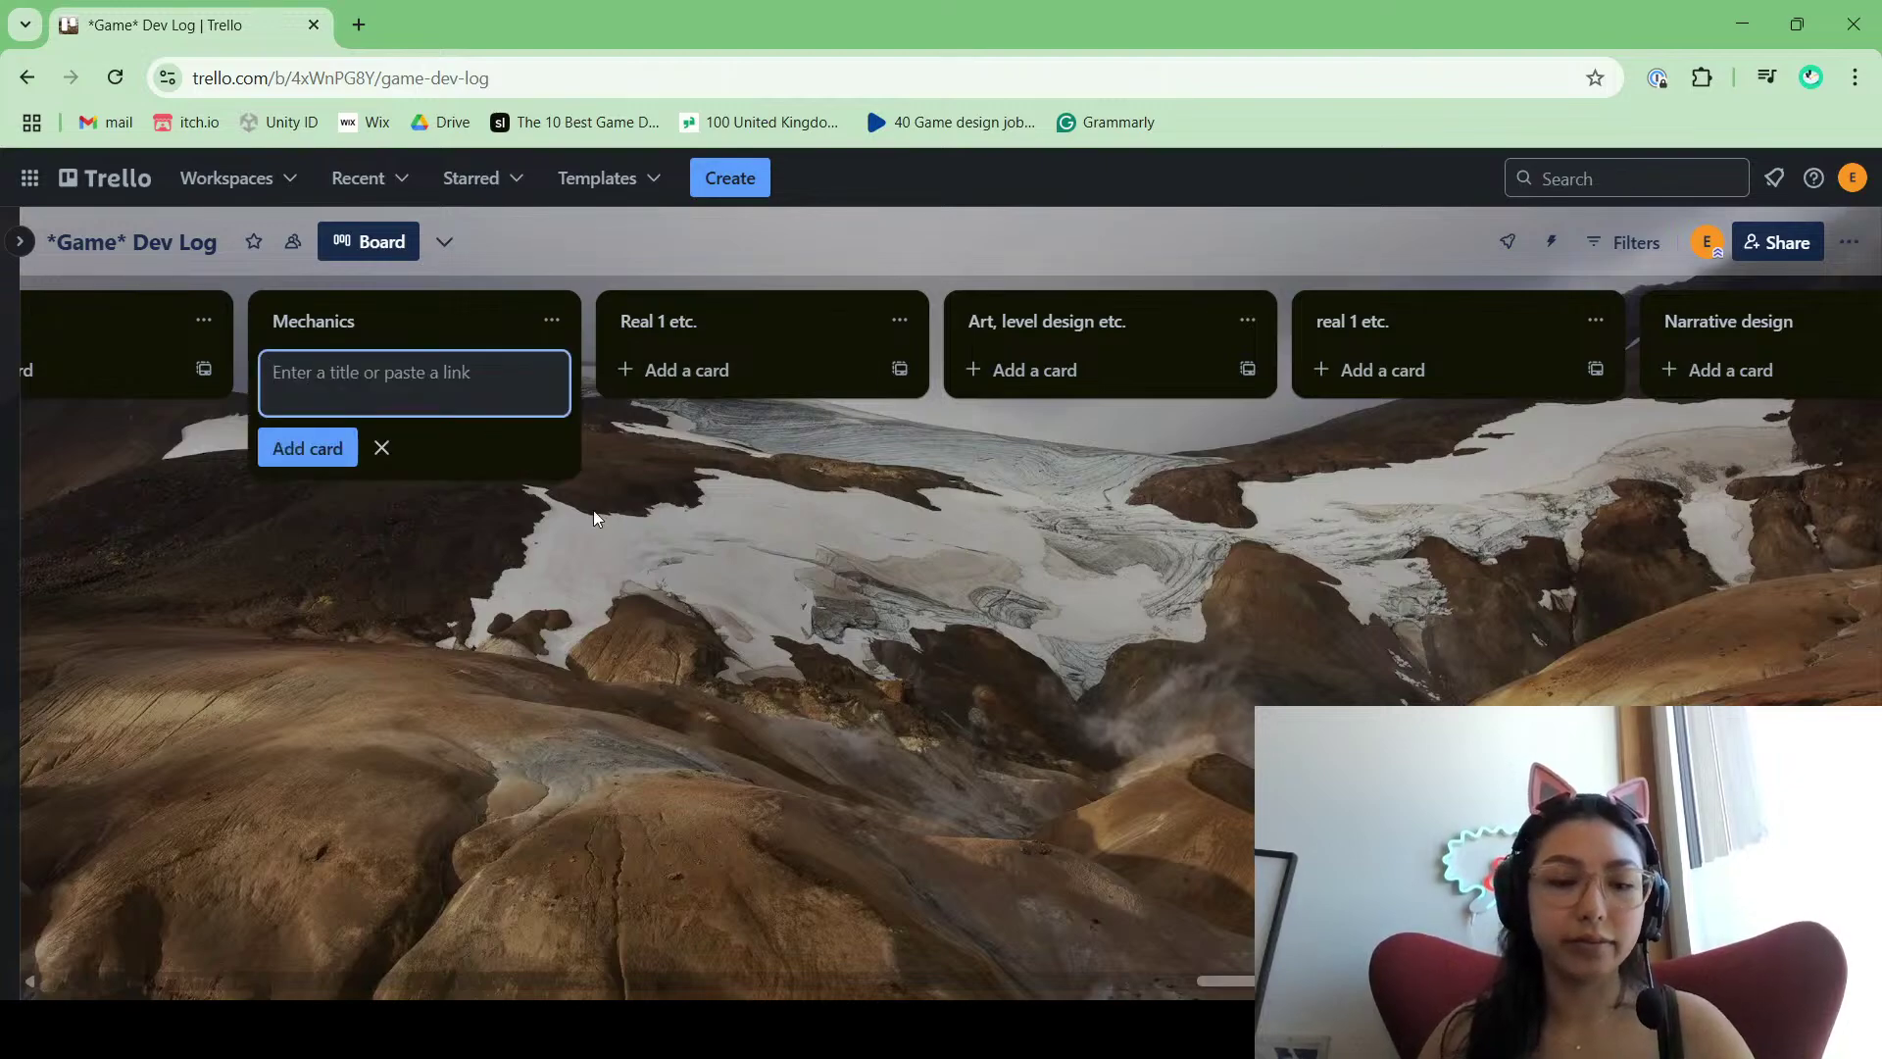
text(jump)
key(Return)
text(walk)
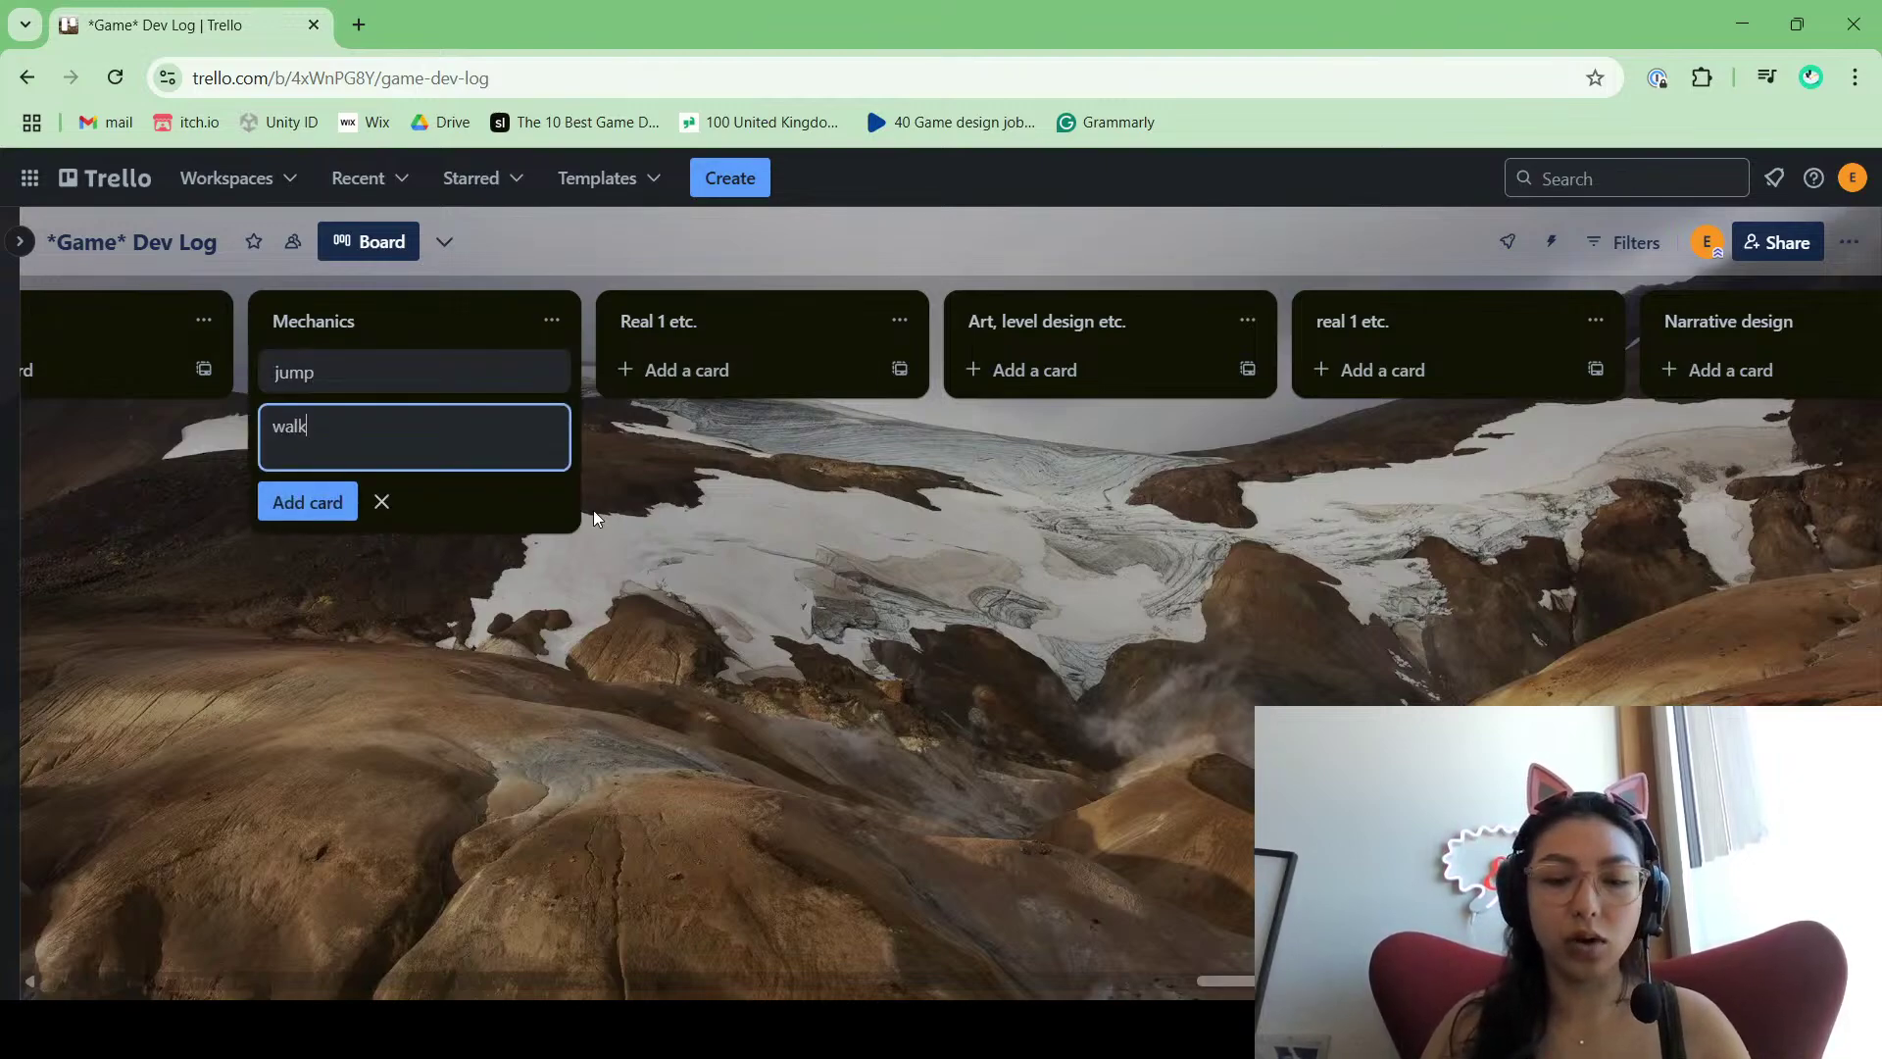
key(Return)
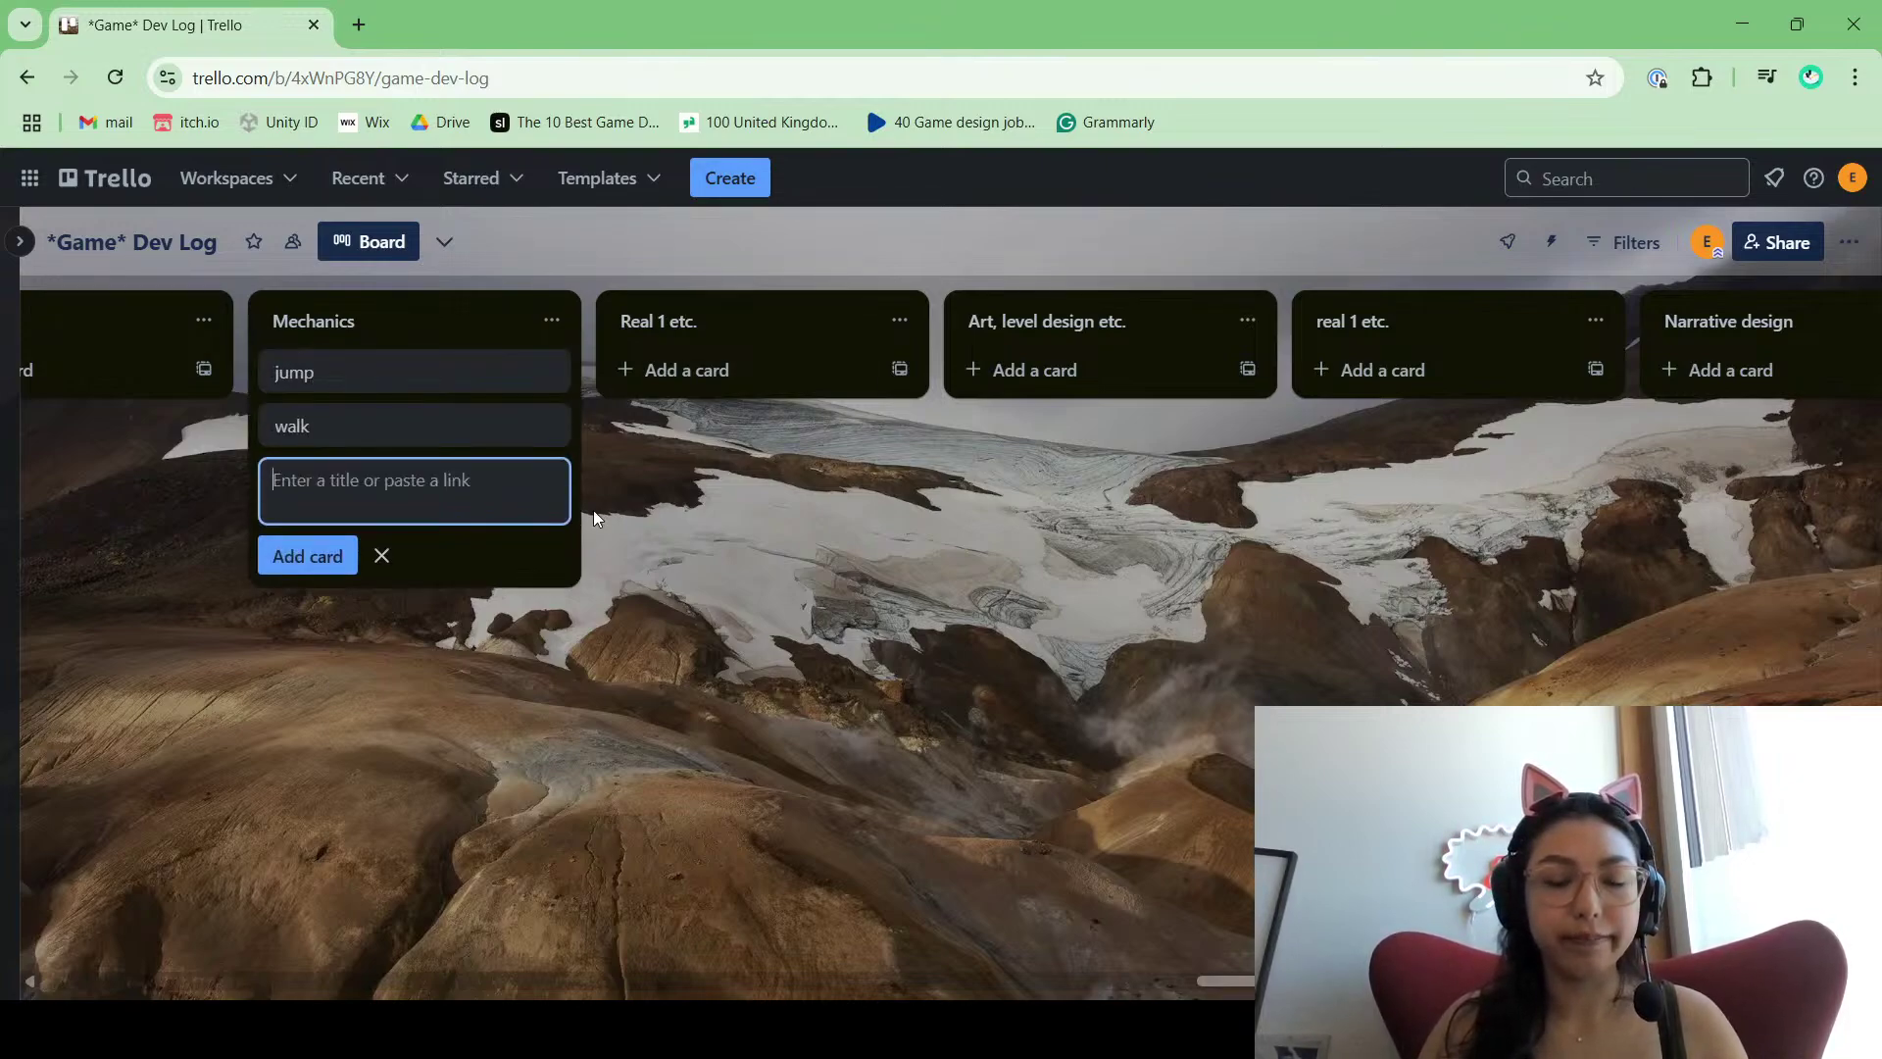
text(shovel)
key(Return)
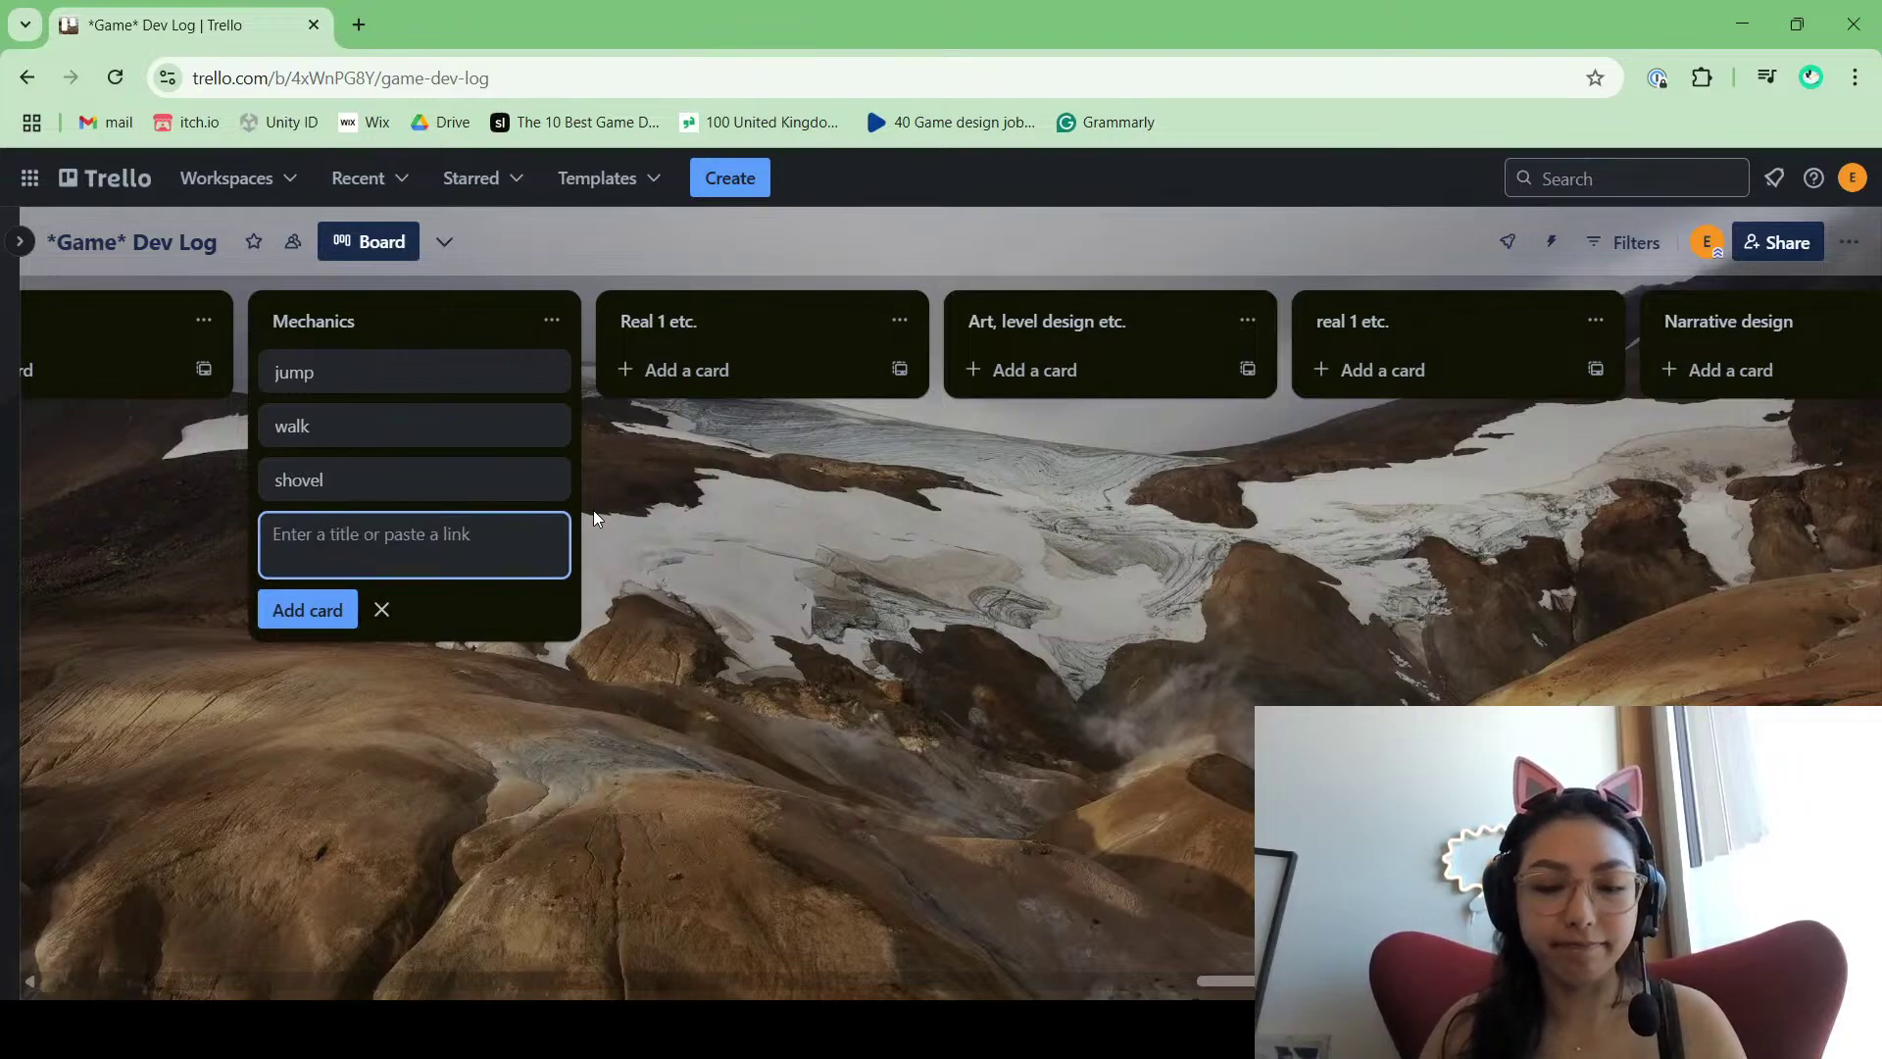
Step: Add four more cards to the Mechanics list, titled "sprint", "minds eye", "crouch" and "hide"
text(sprint)
key(Return)
text(mi)
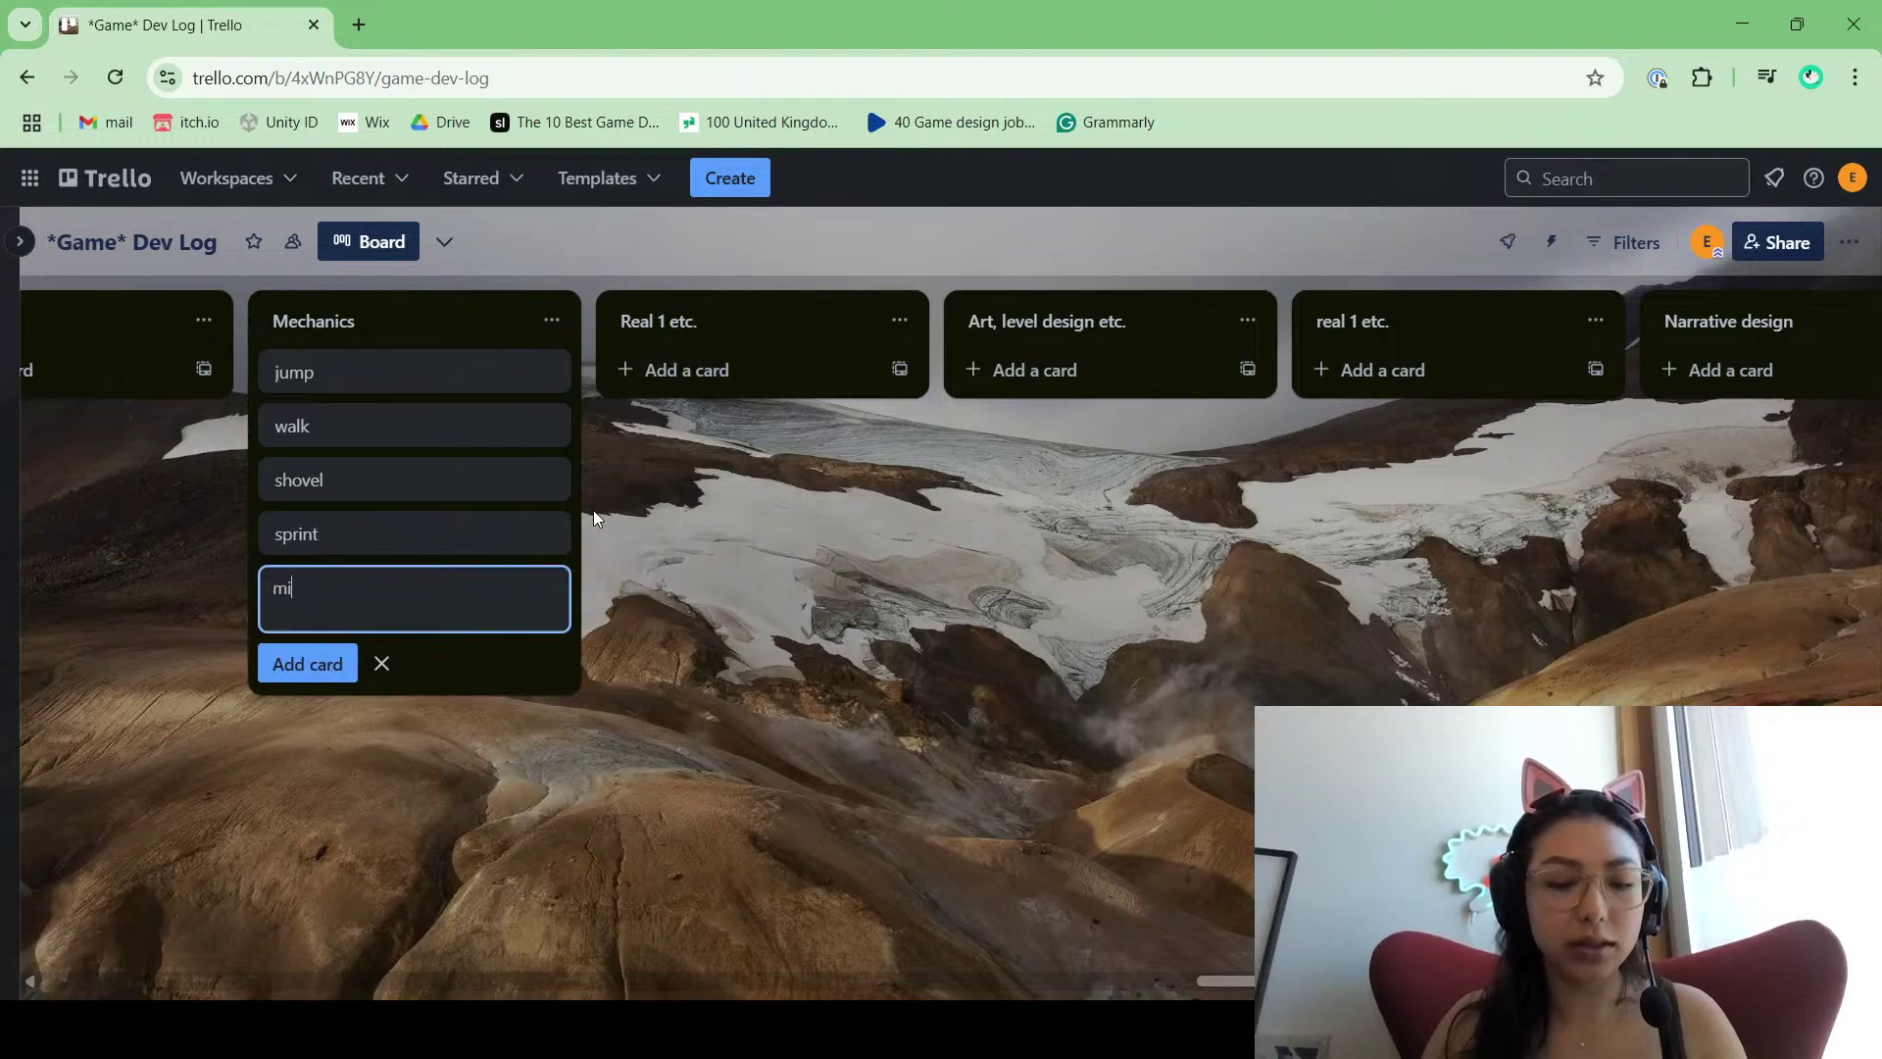
text(nds eye)
key(Return)
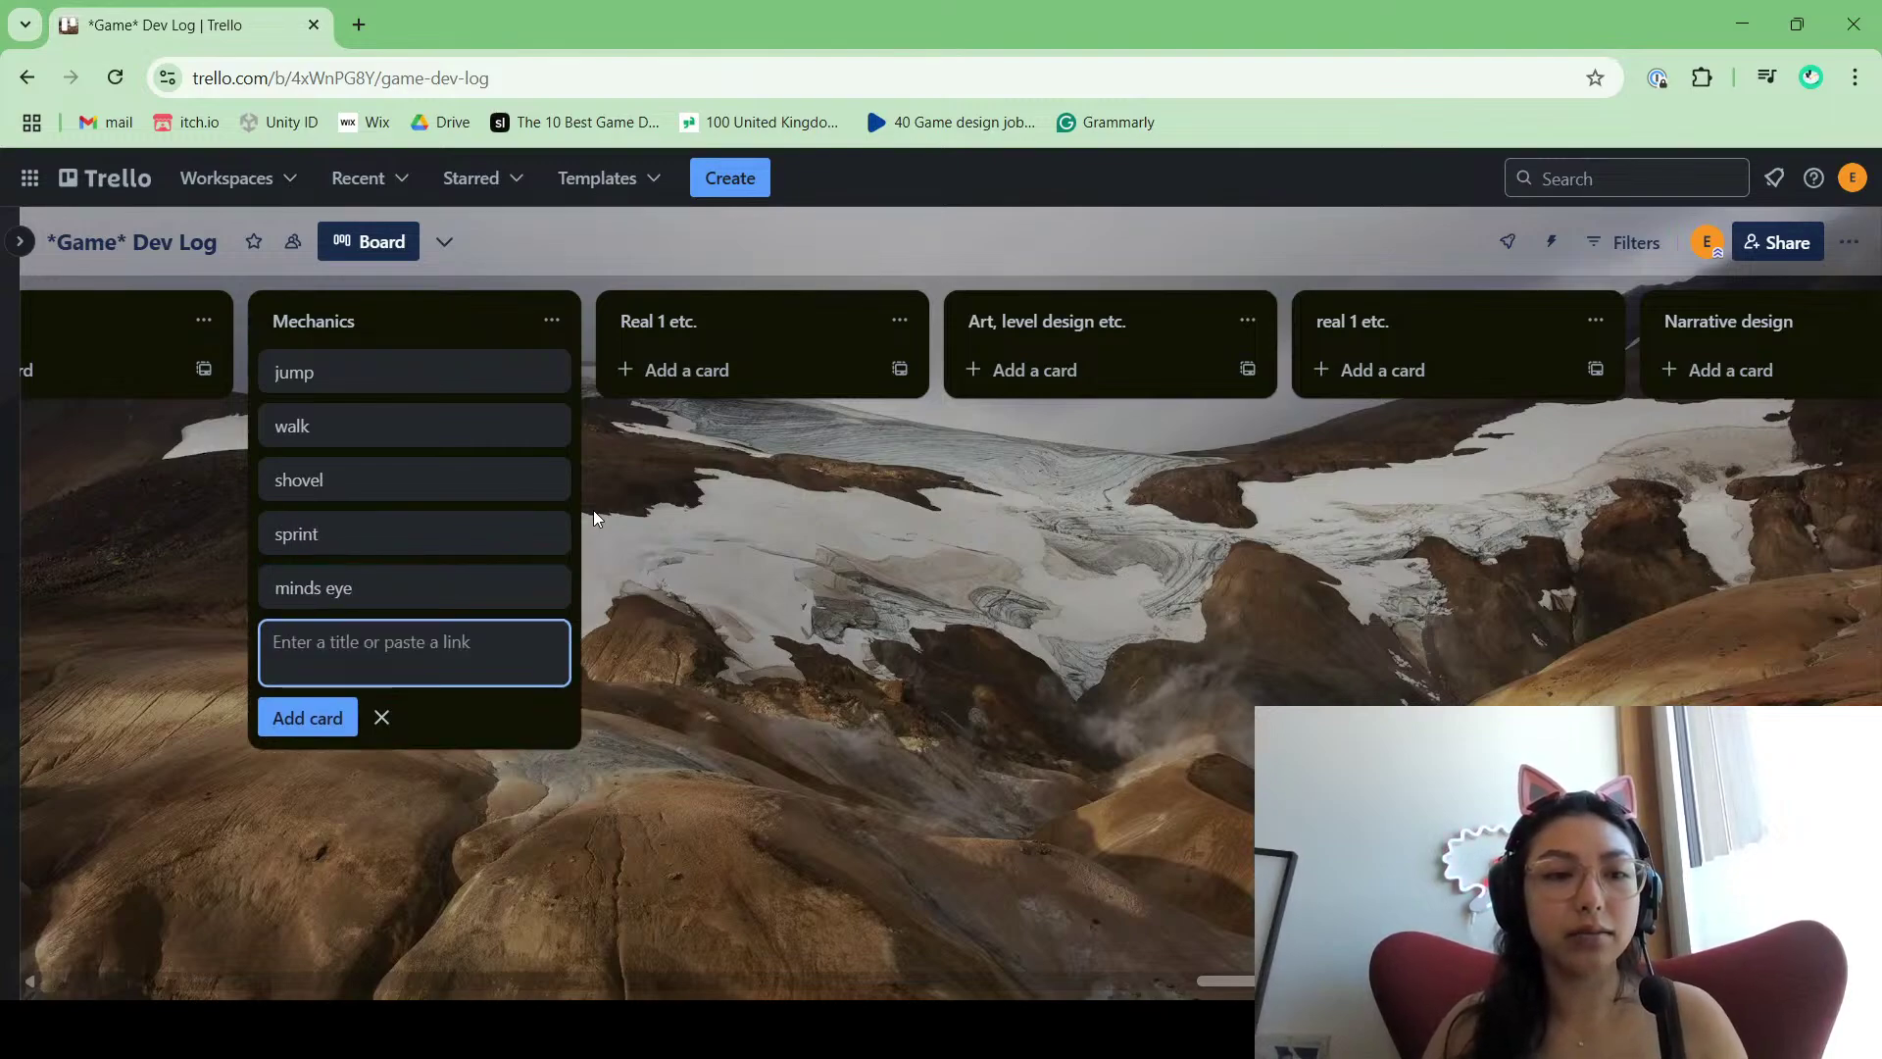
text(crouch)
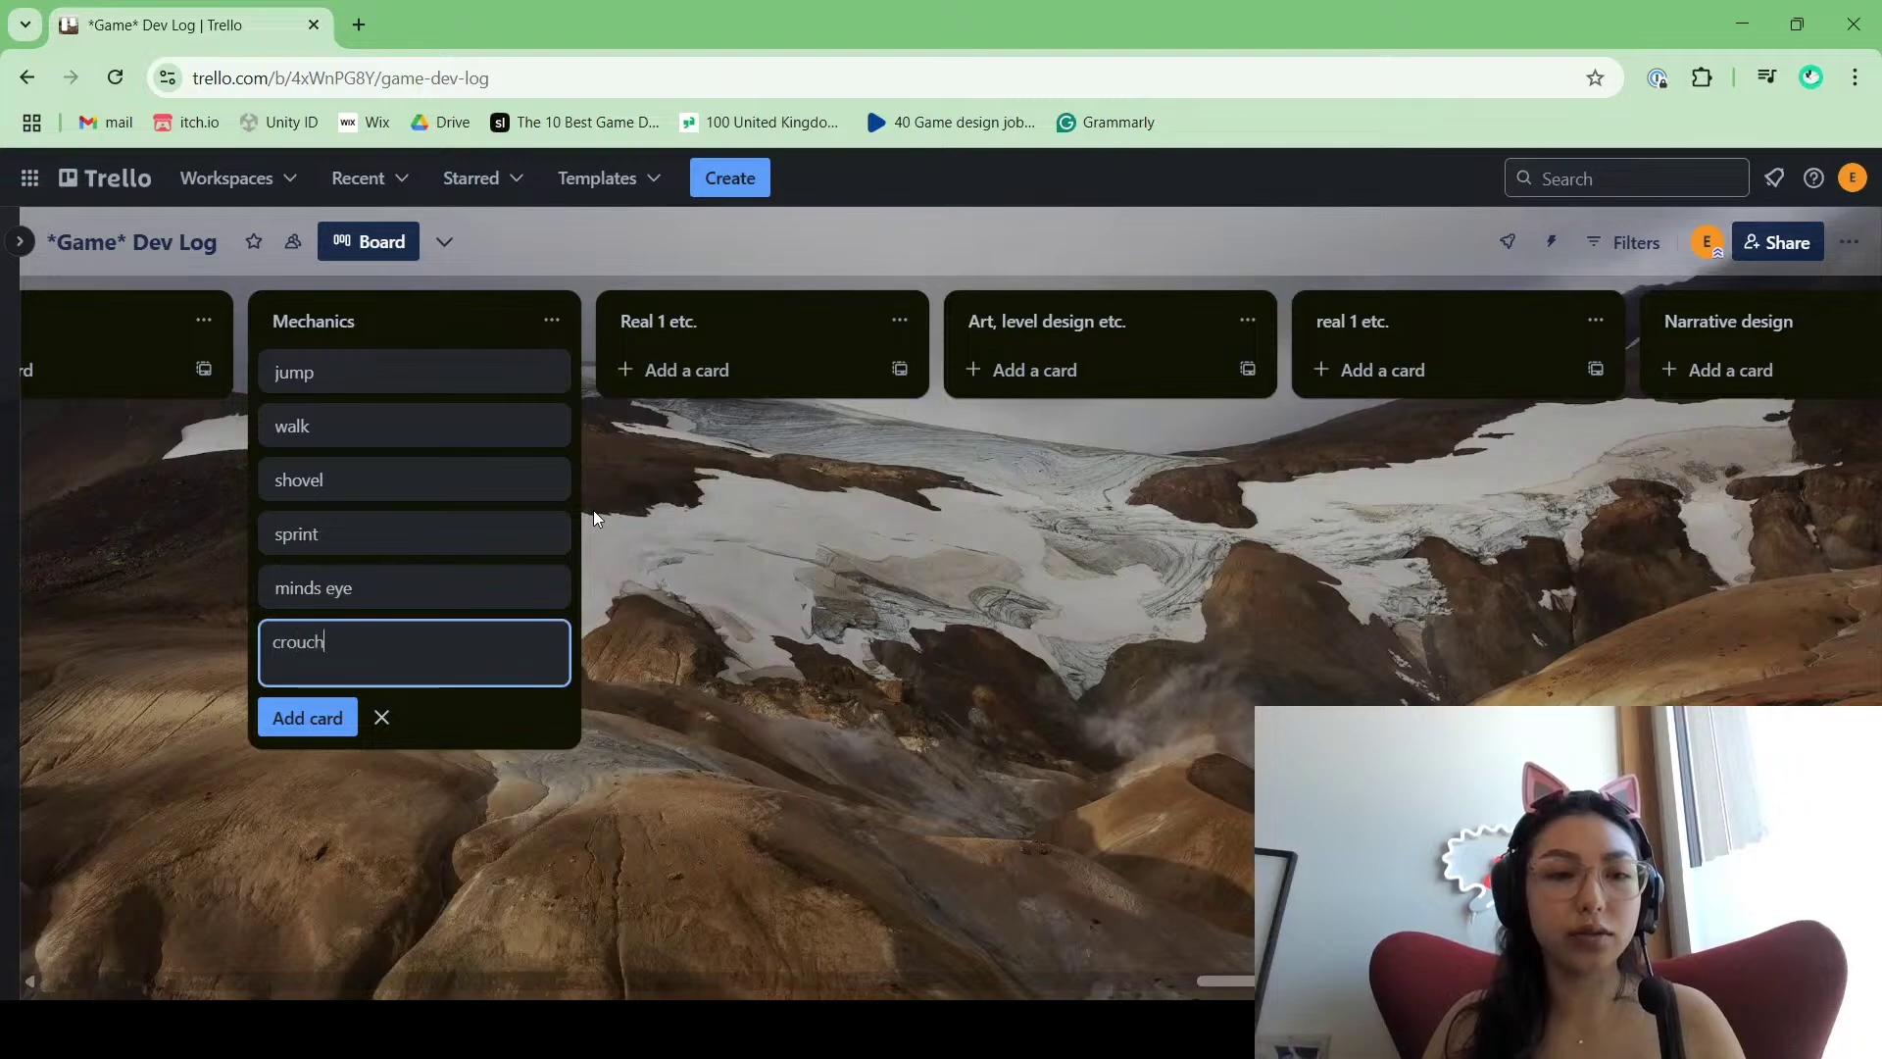
key(Return)
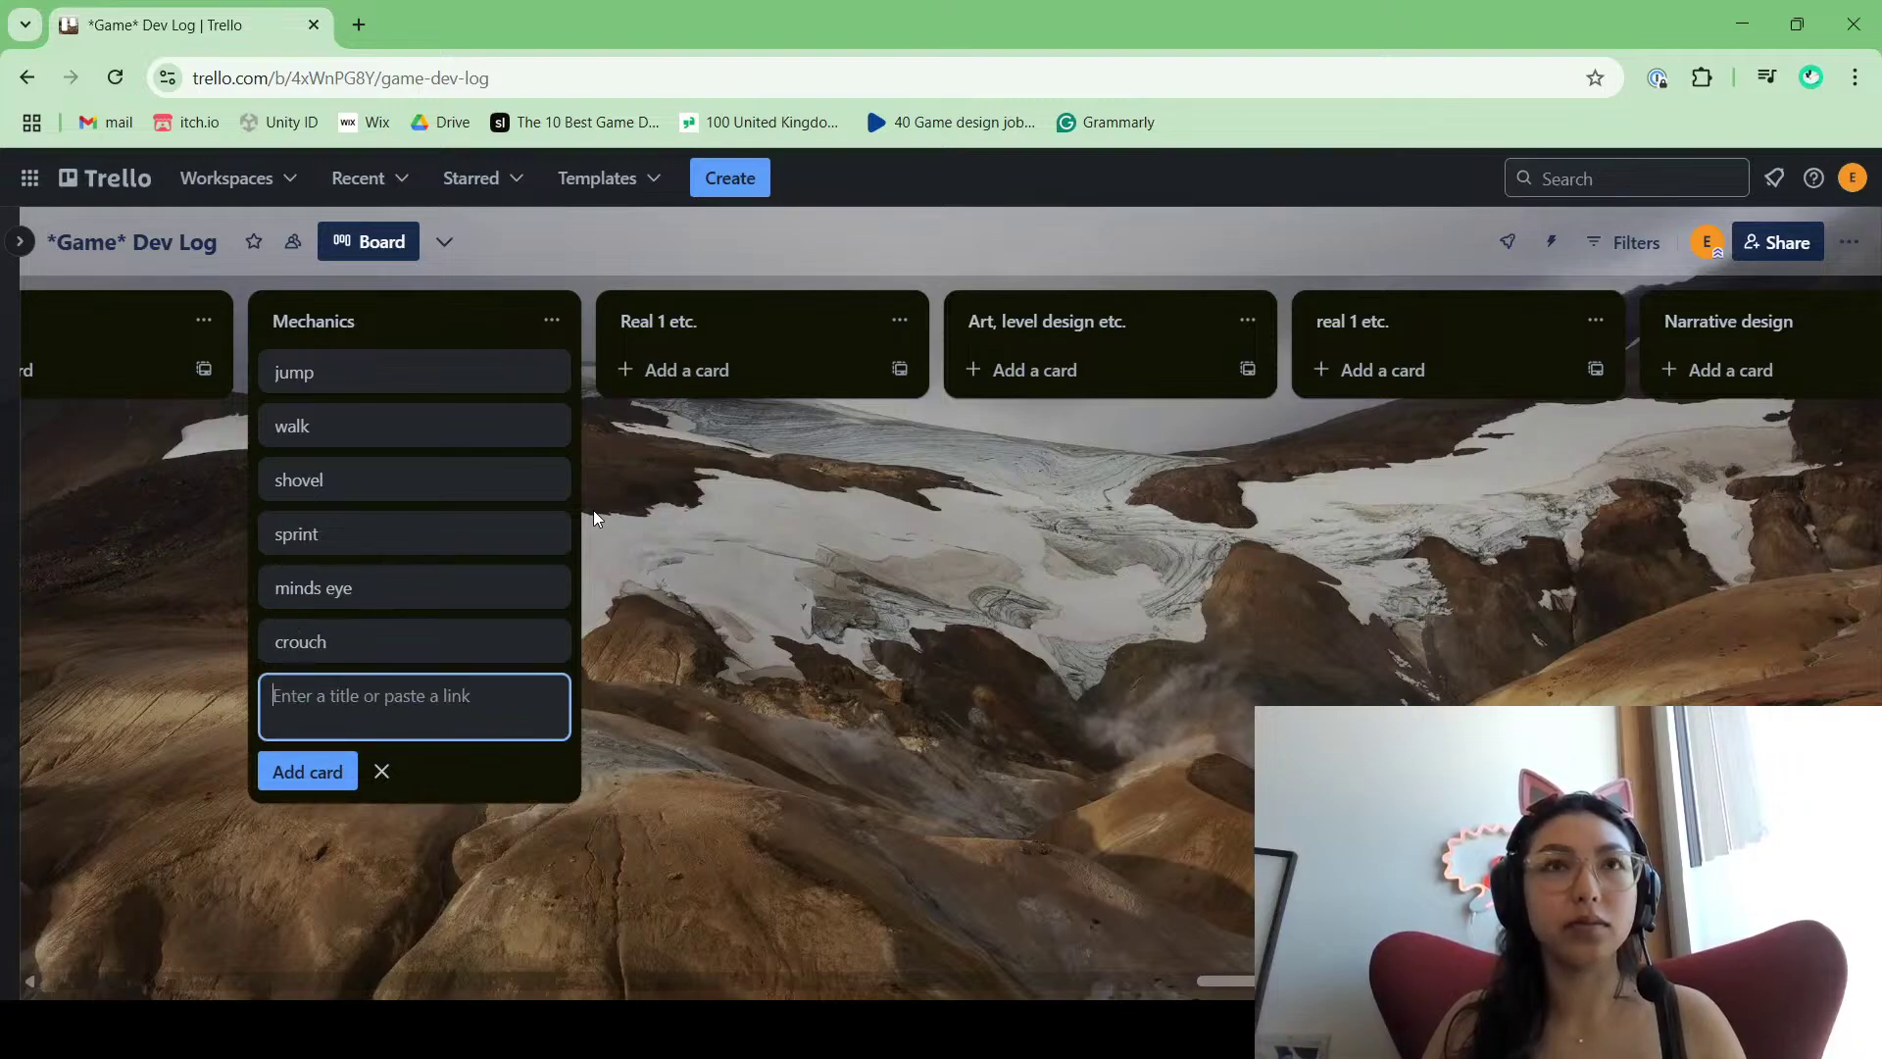
text(hide)
key(Return)
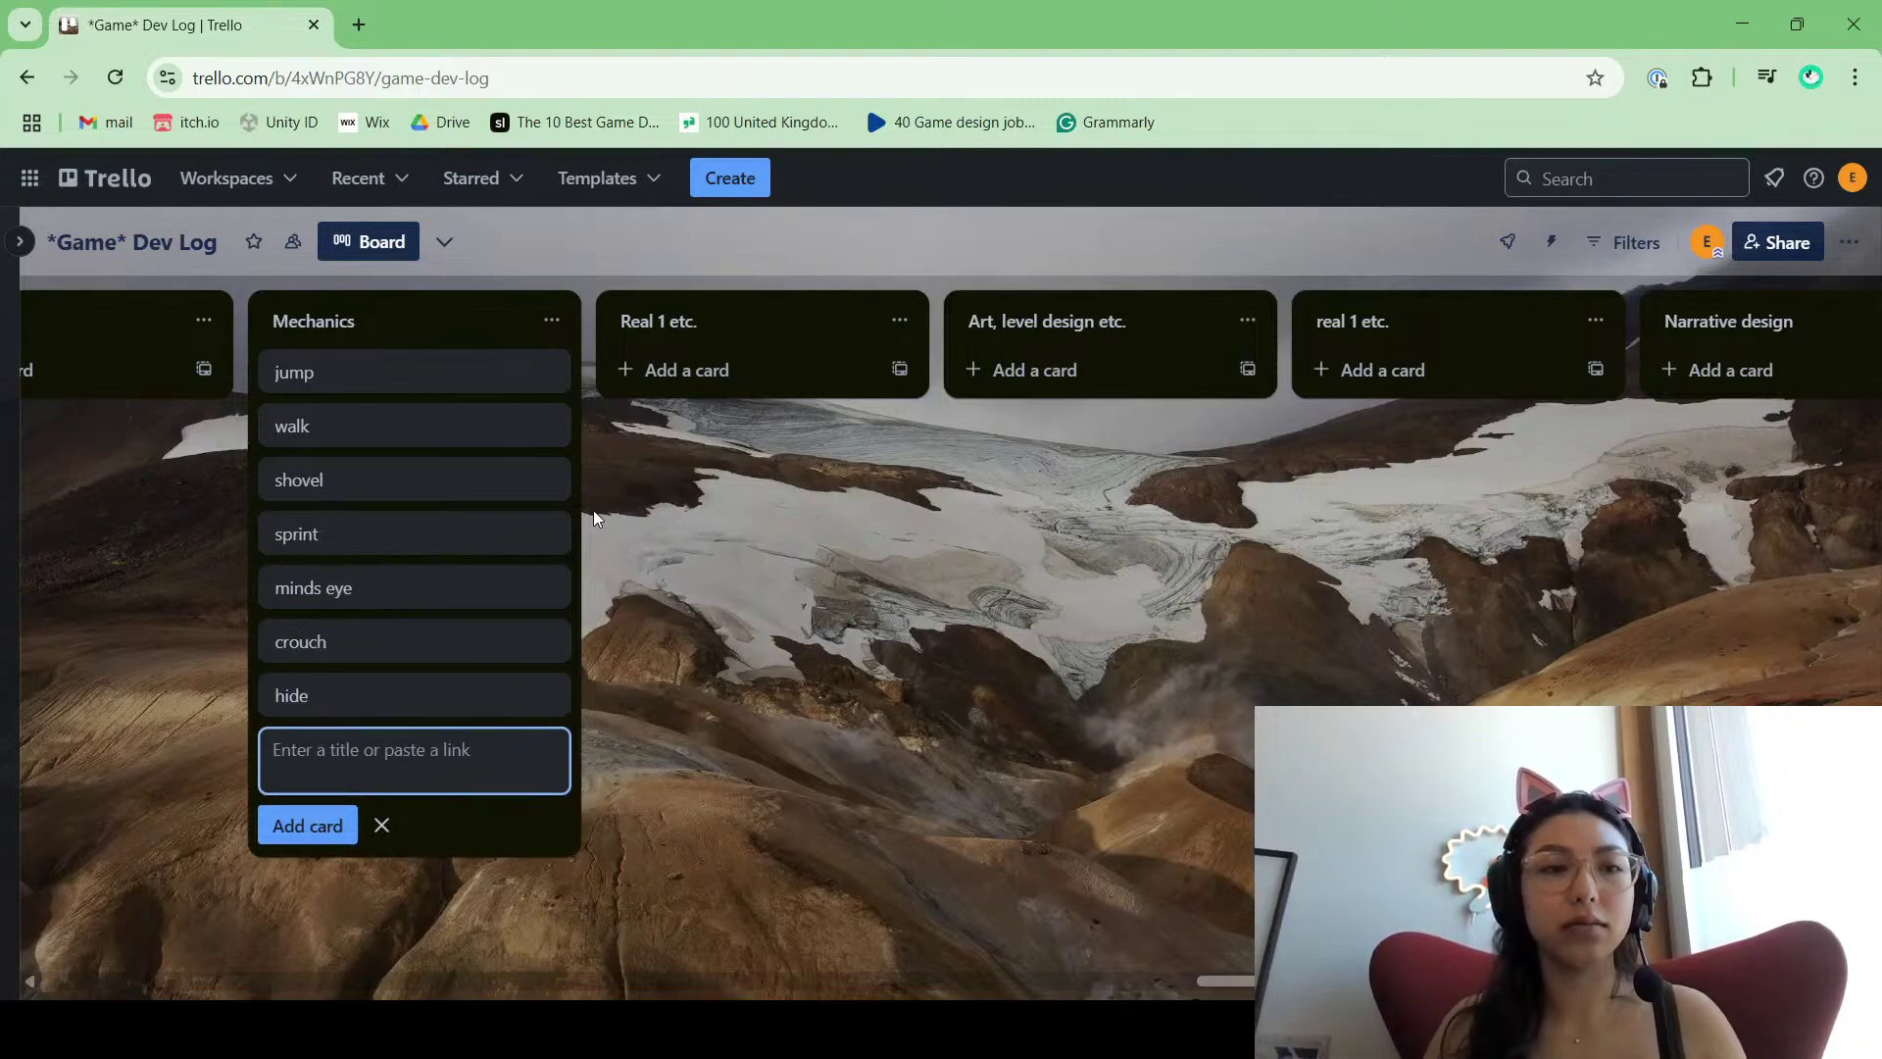
key(Escape)
Step: Add a card titled "get new asset :n this" to the "Art, level design etc." list
click(1071, 368)
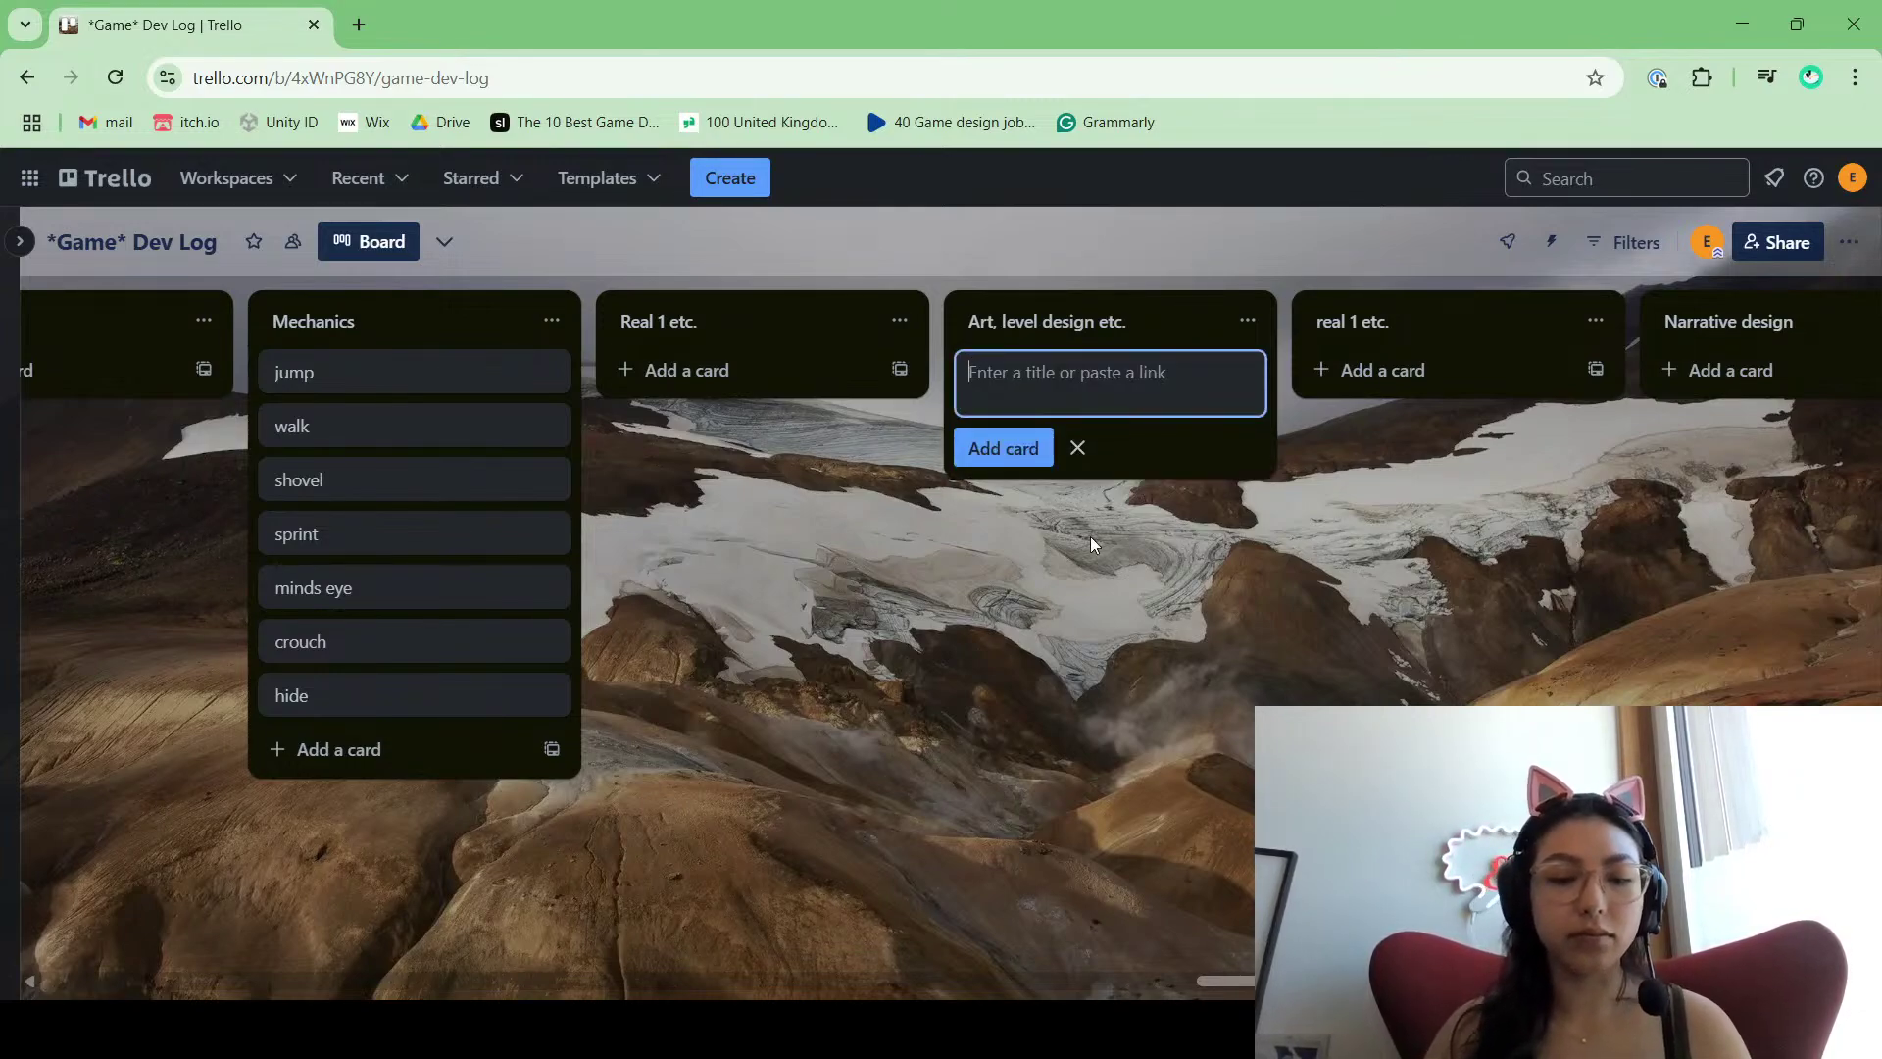
text(get n)
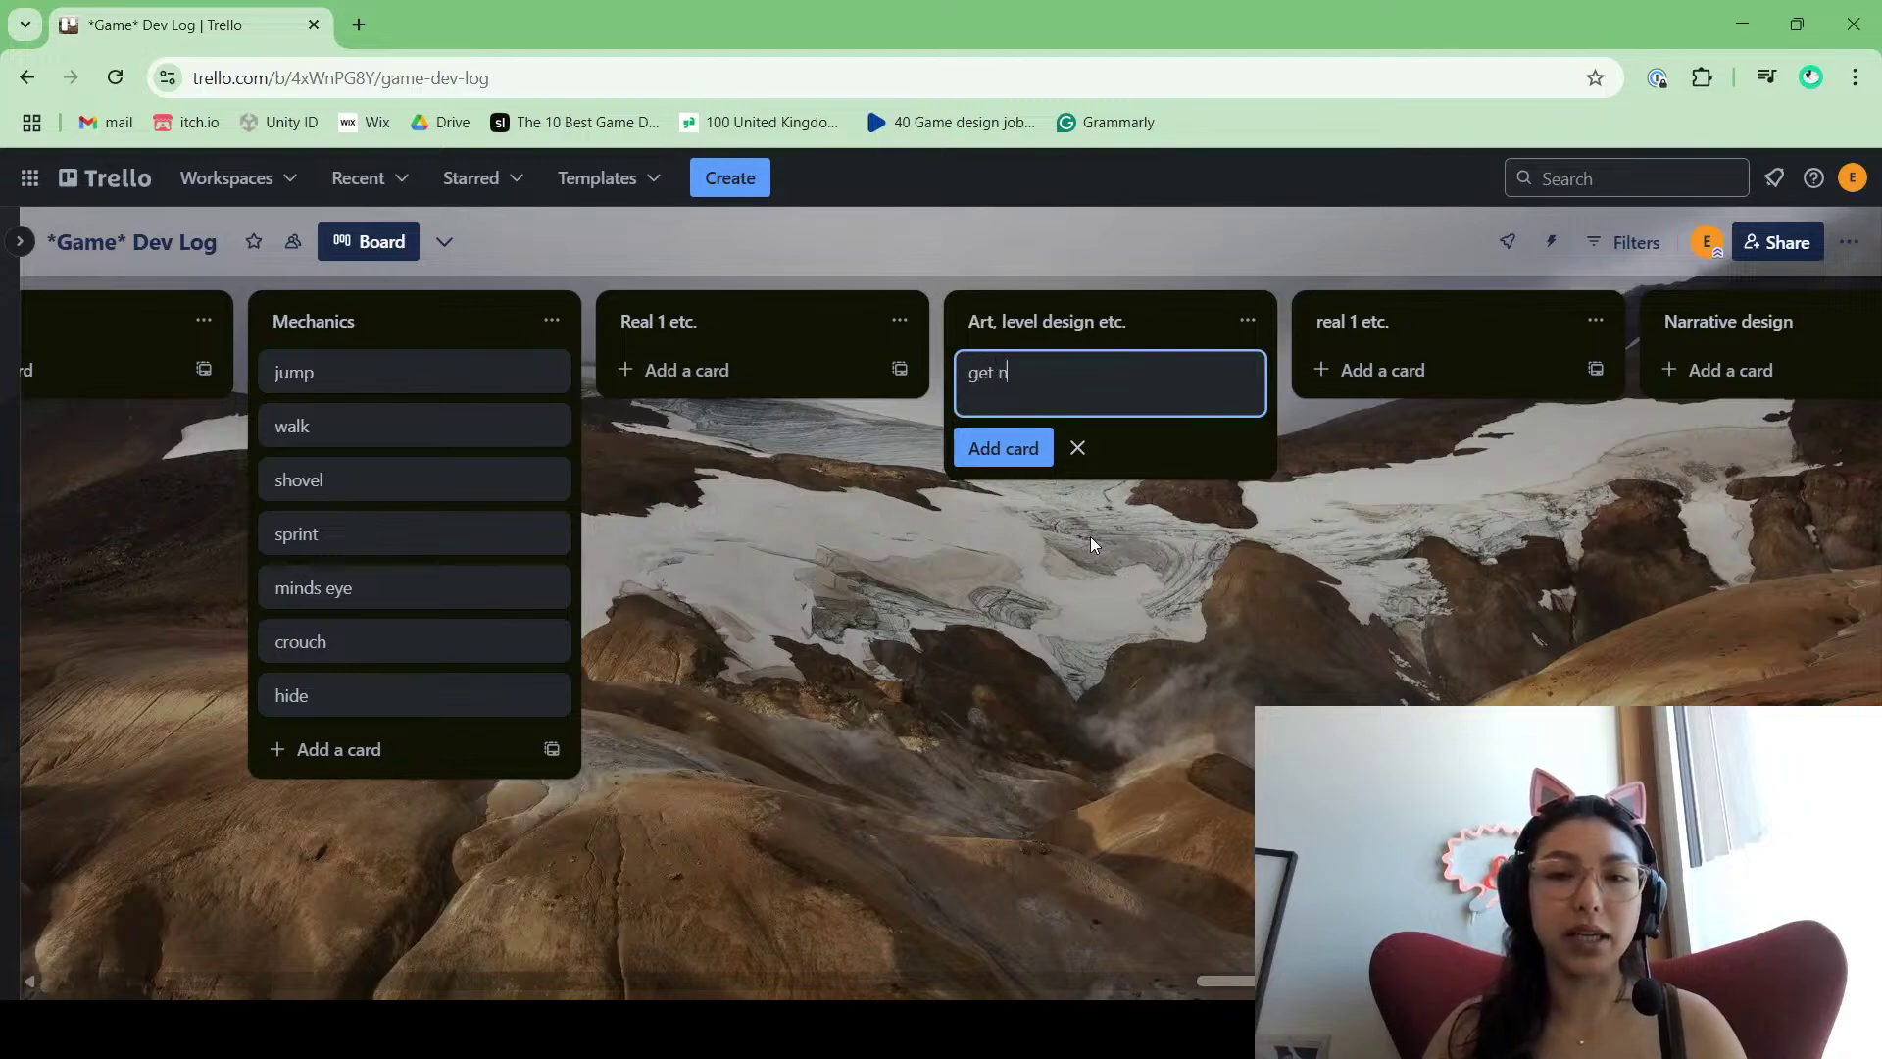
text(ew asset )
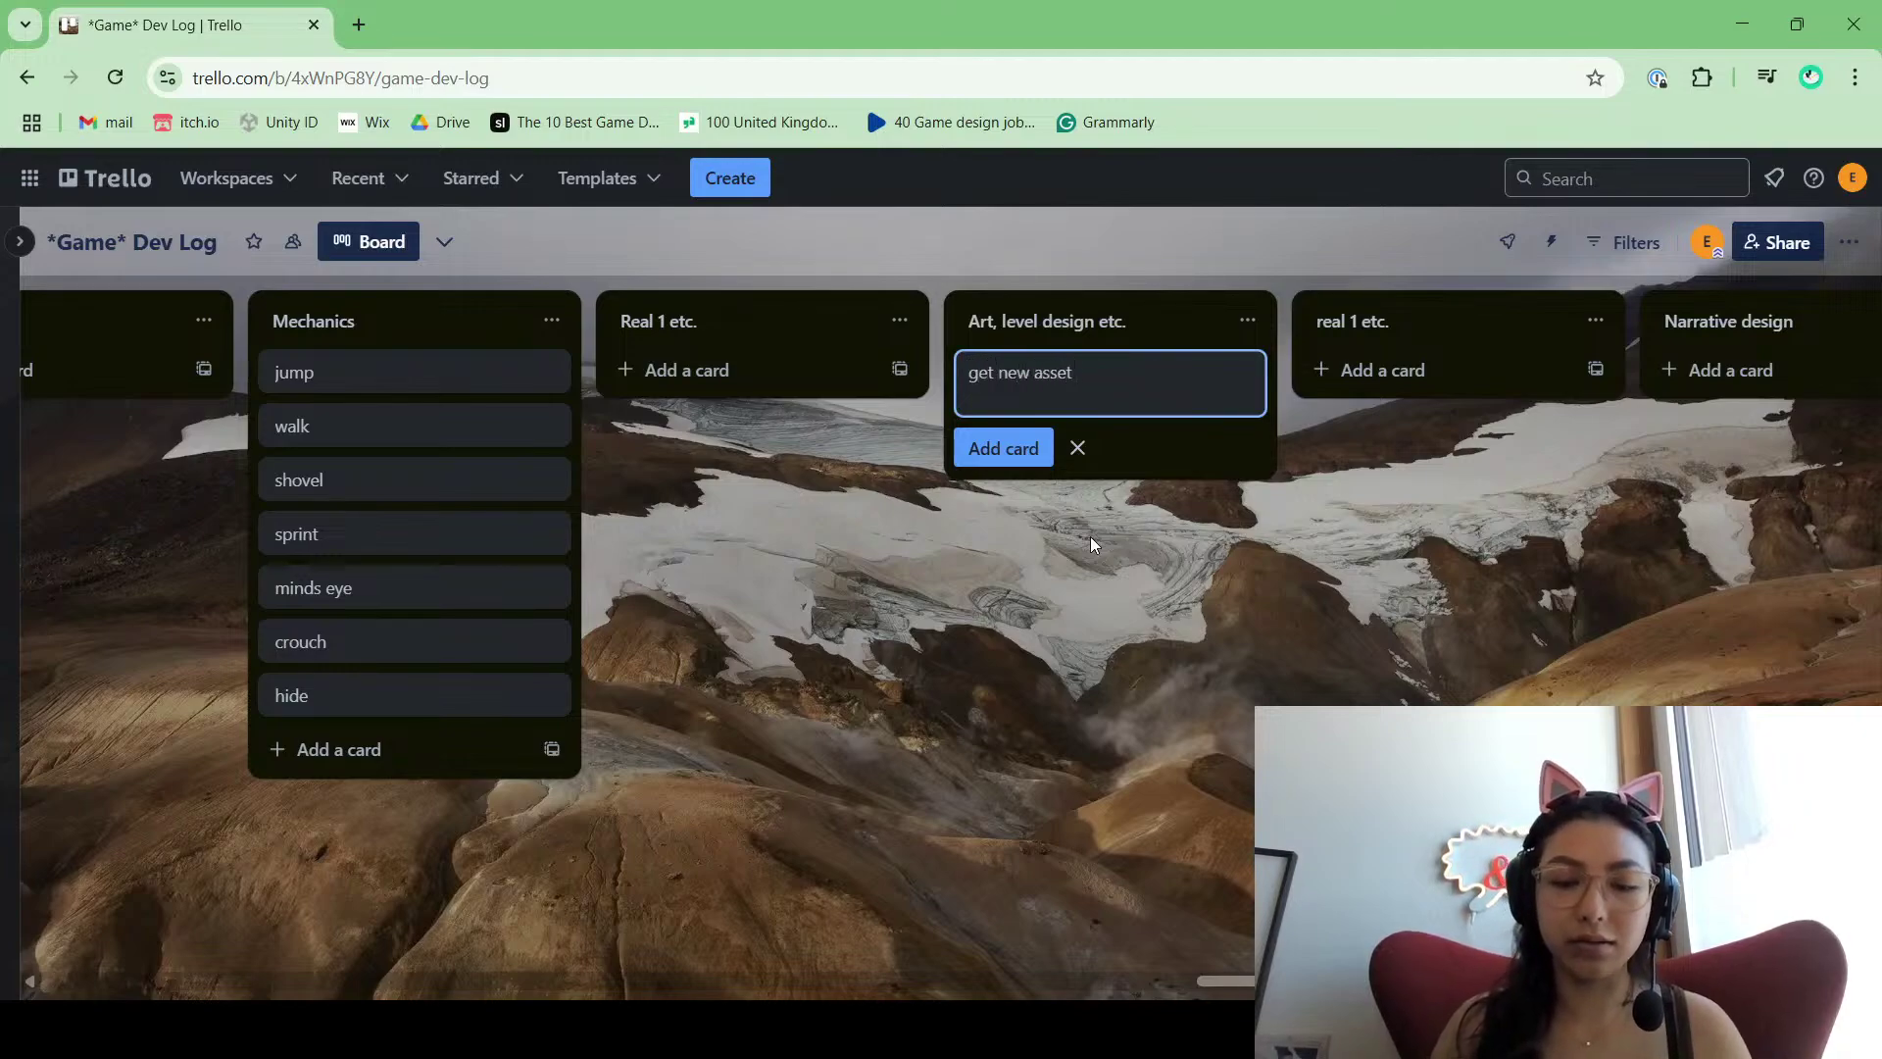
text(:n this)
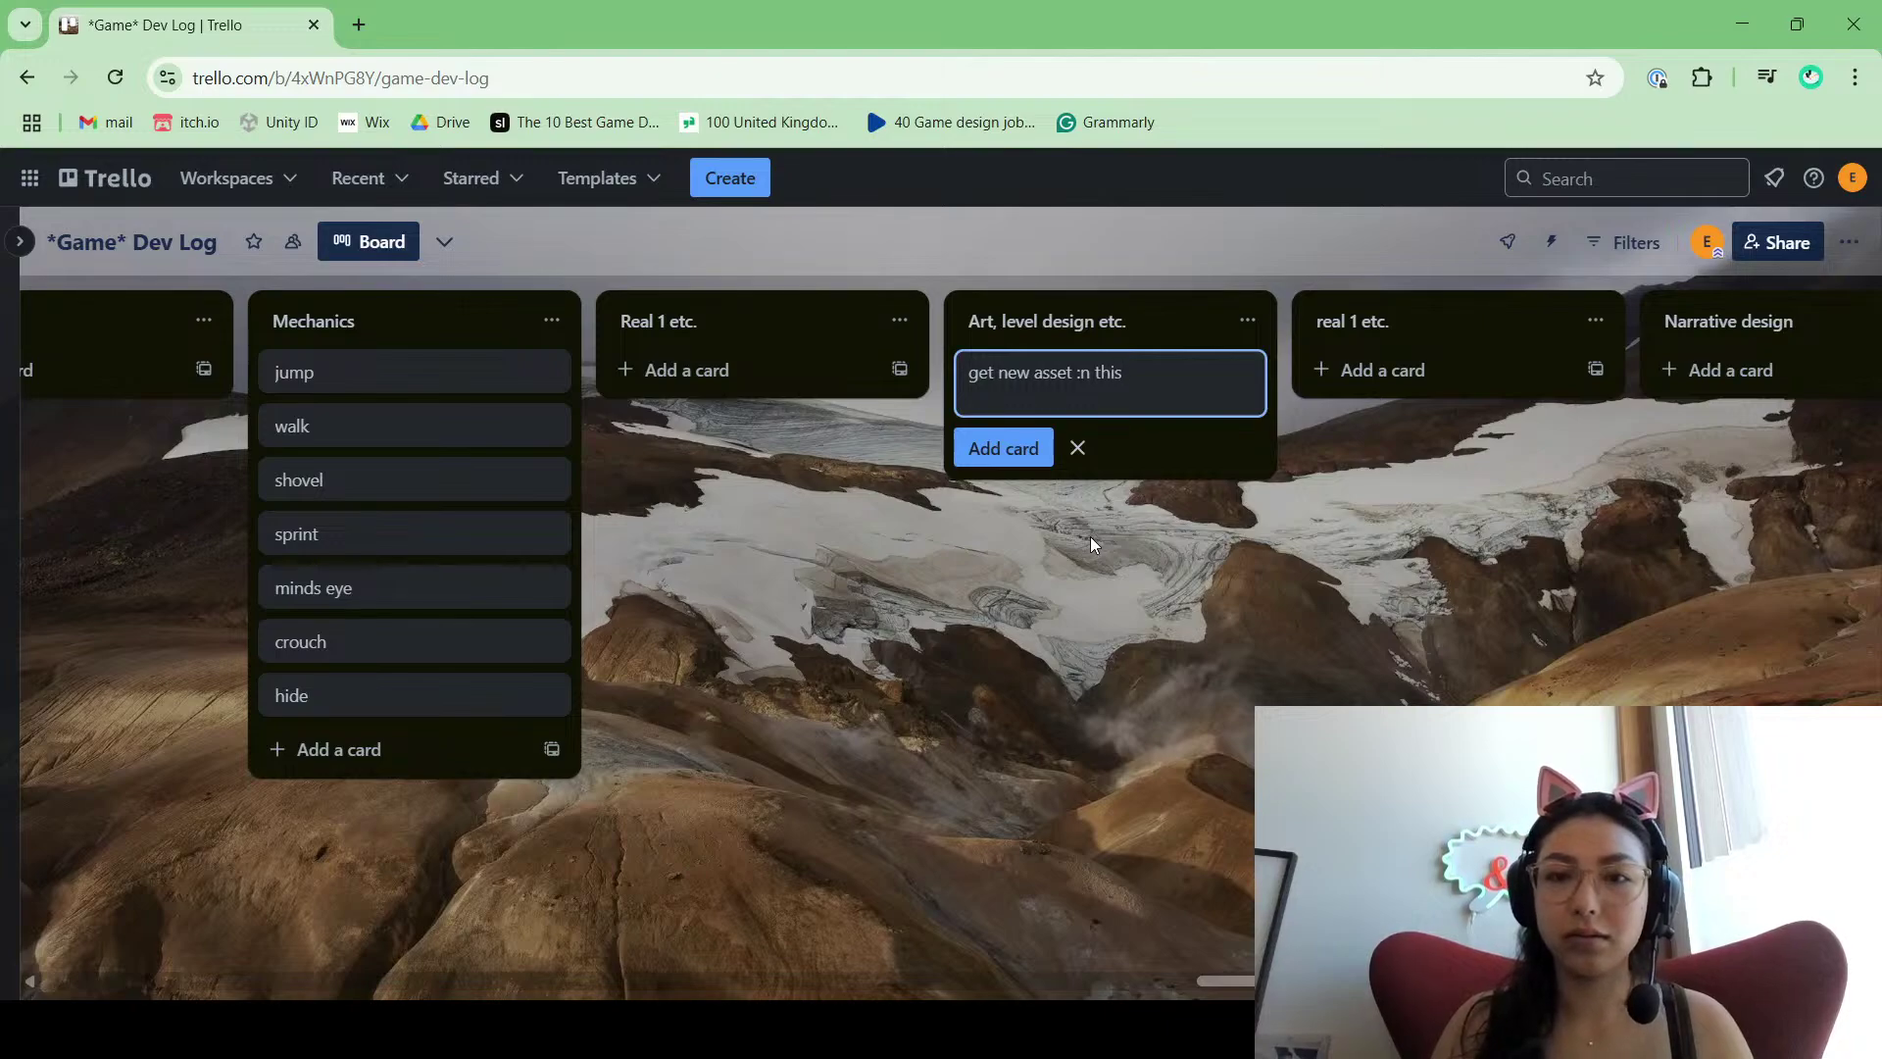
key(Return)
Step: Add cards titled "real 1" and "fan 1" to the "real 1 etc." list beside the art and level design list
click(1372, 371)
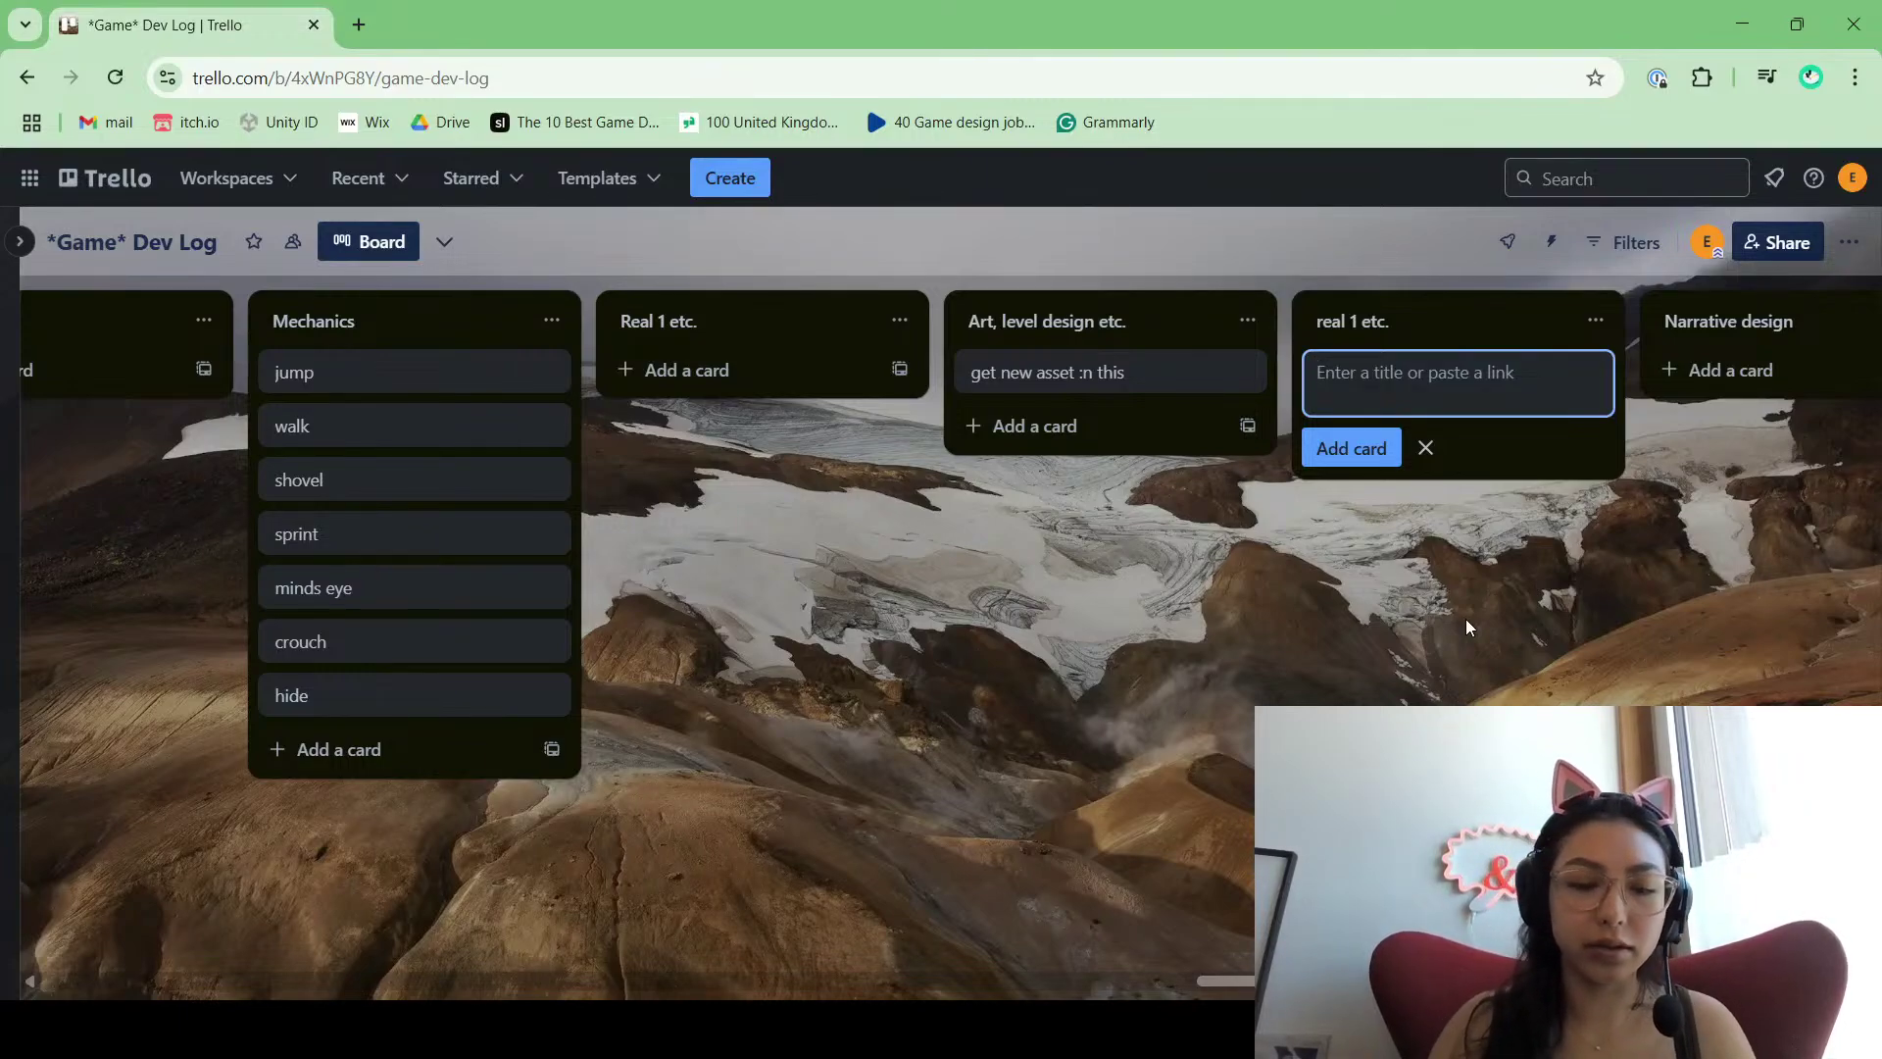
text(real 1)
key(Return)
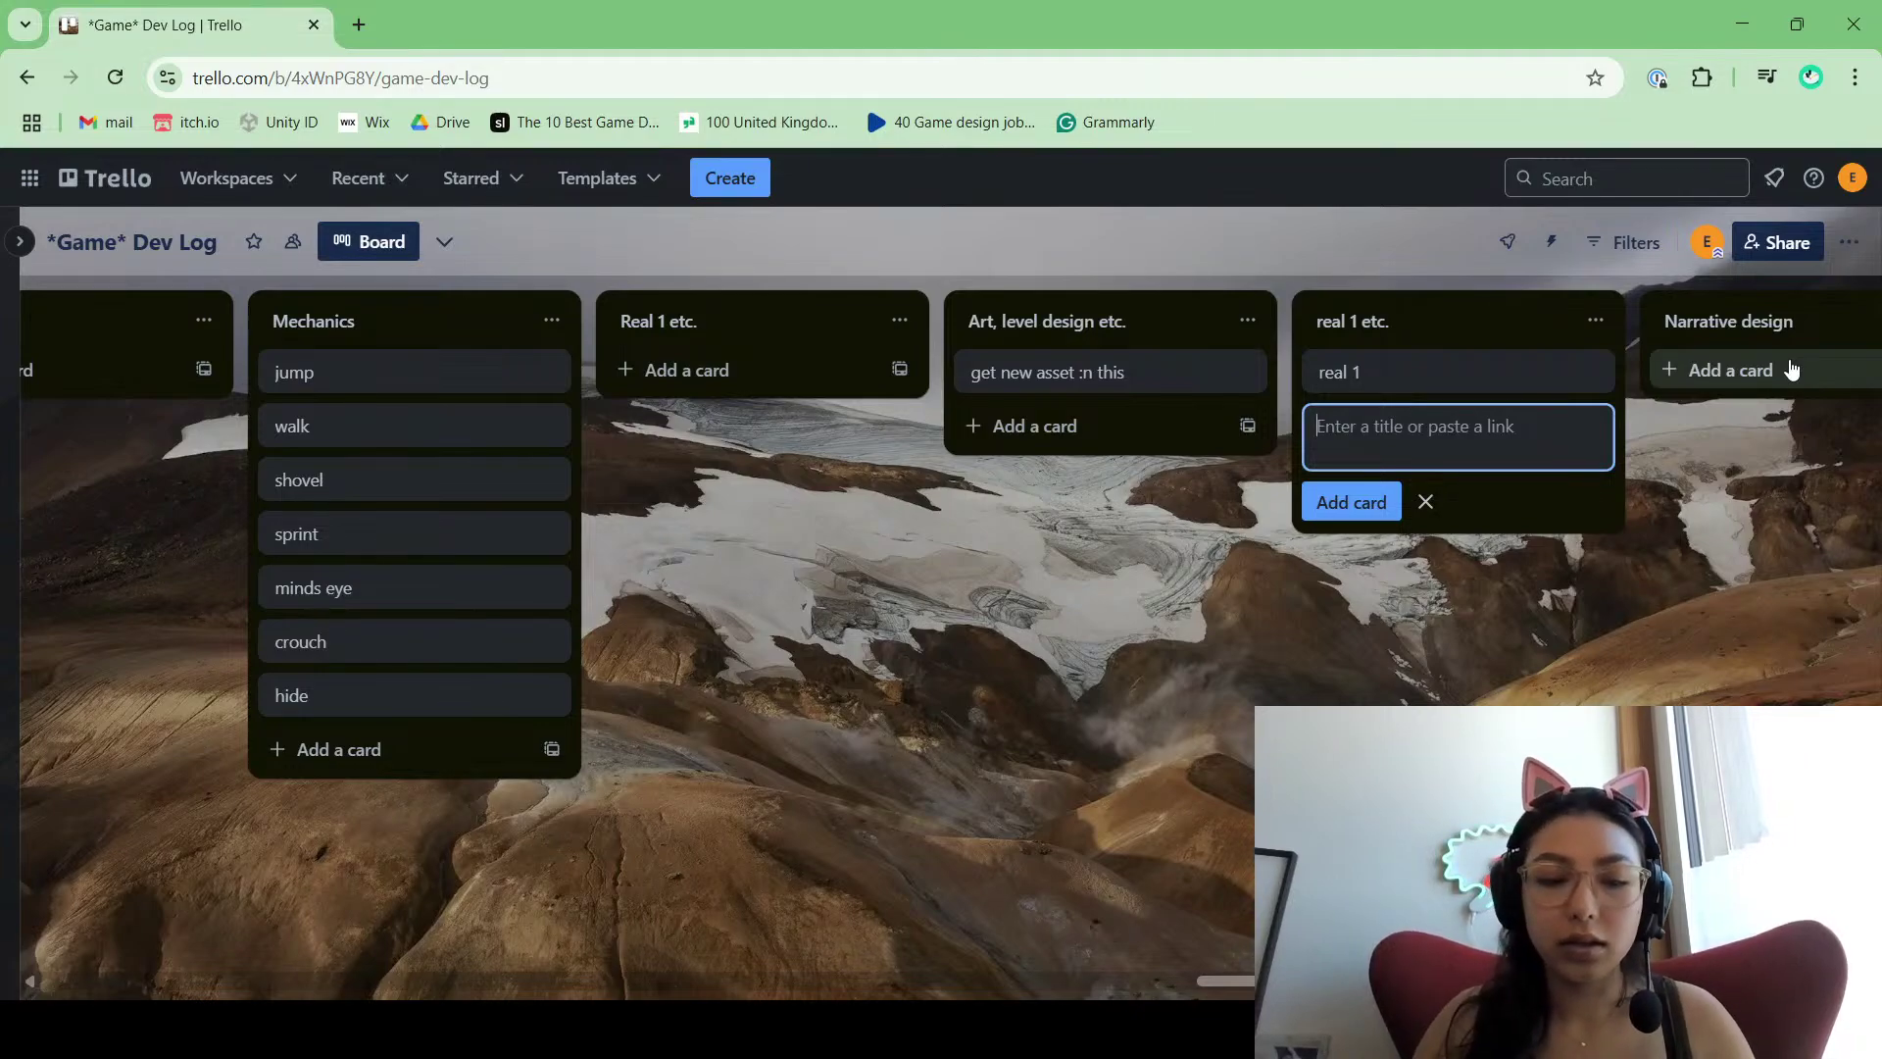
text(fan 1)
key(Return)
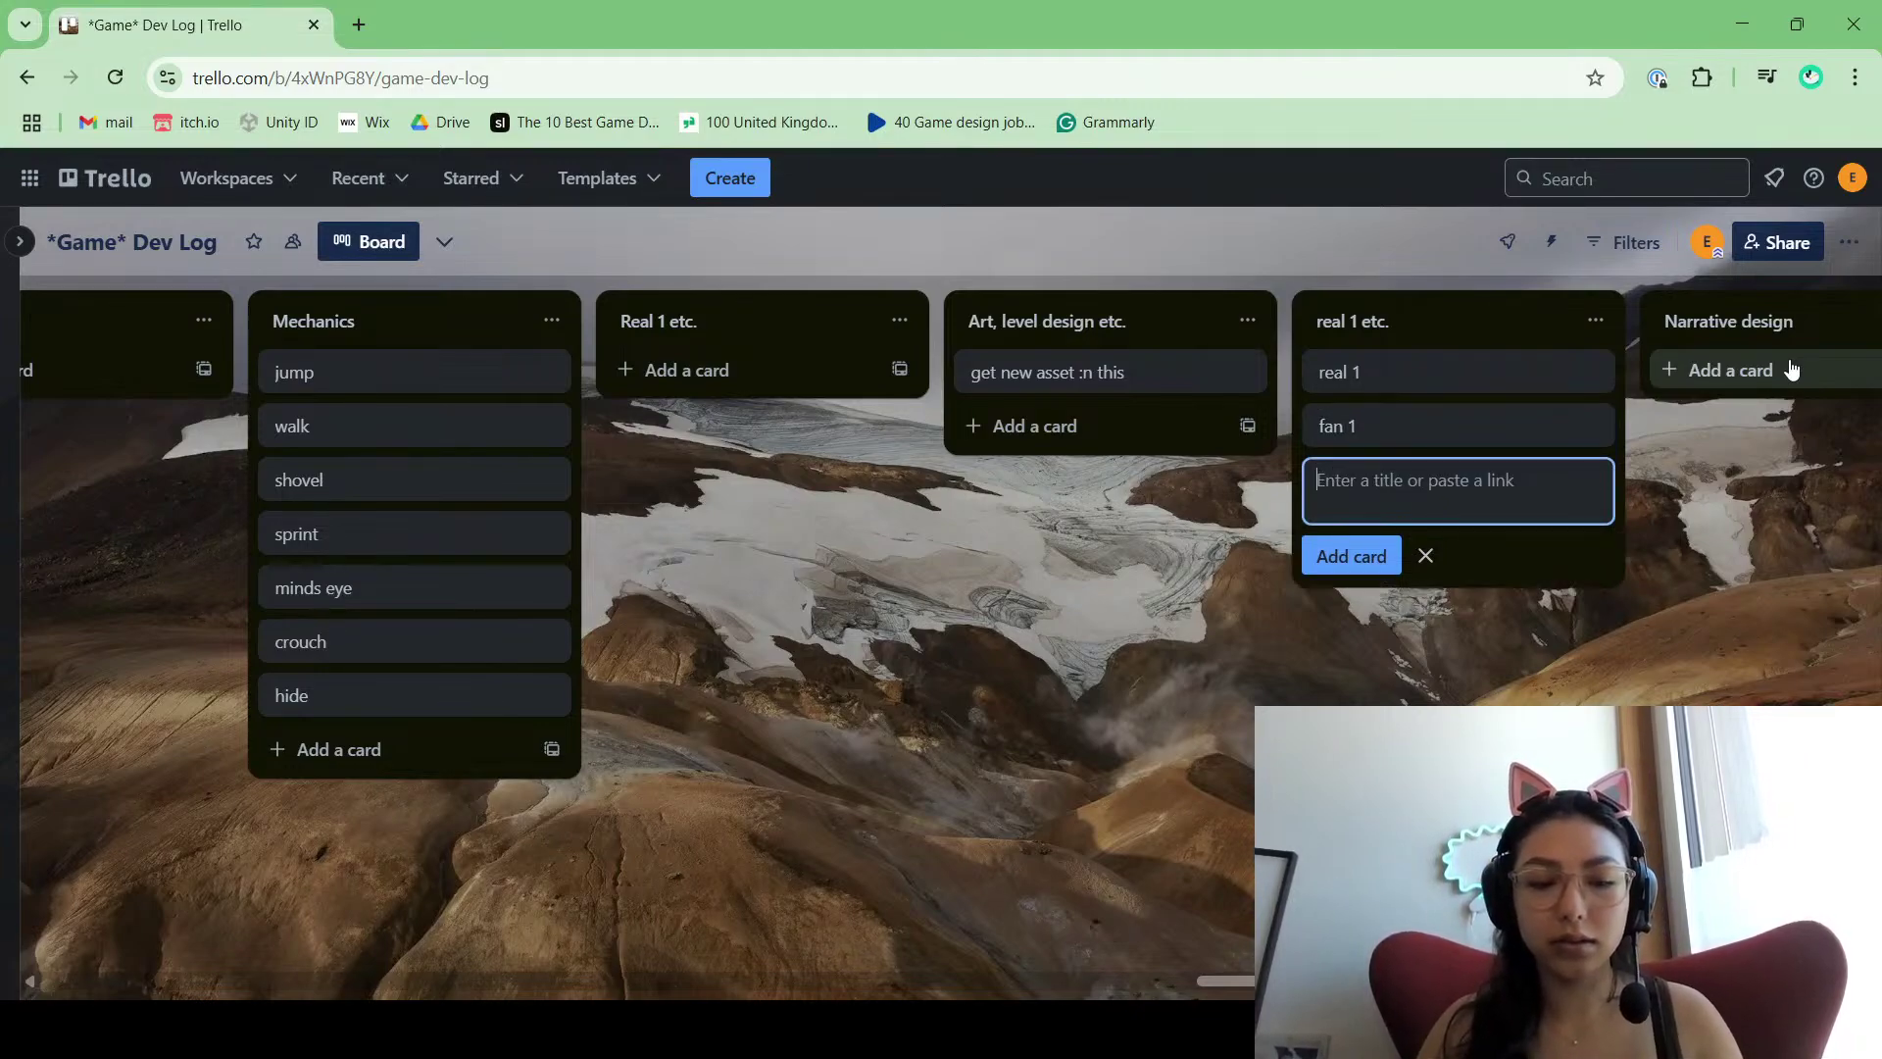